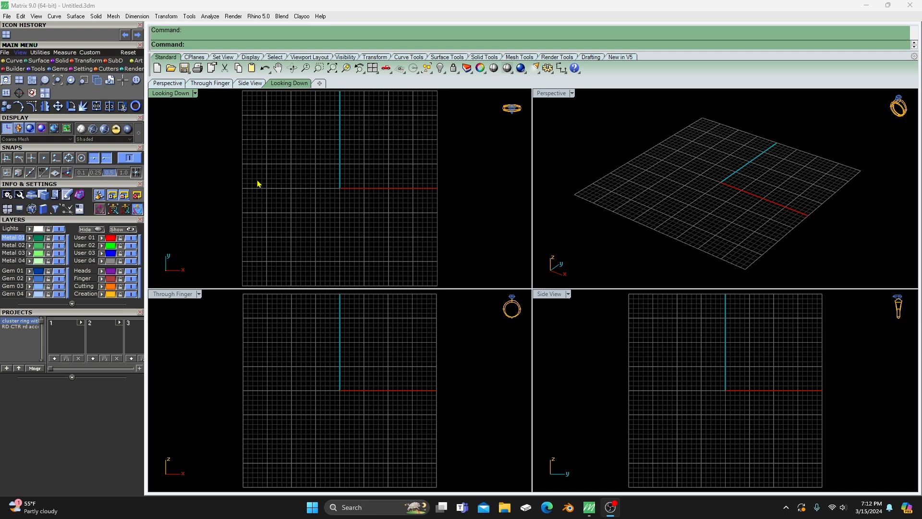
- Create a ring rail in US size 7 centred on the origin
{"action": "key", "text": "F6"}
{"action": "left_click", "coordinate": [312, 207]}
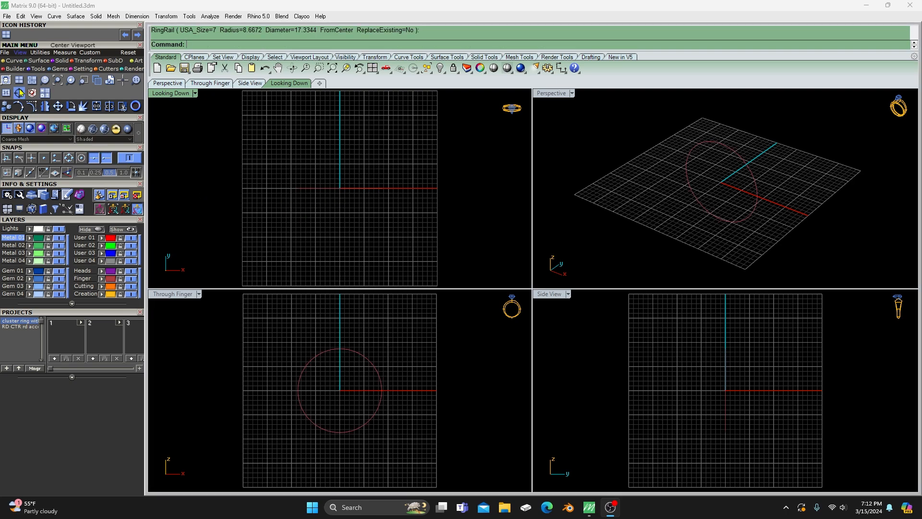
- Load a round diamond 6.4 mm in diameter at the origin with the Gem Loader
{"action": "left_click", "coordinate": [59, 69]}
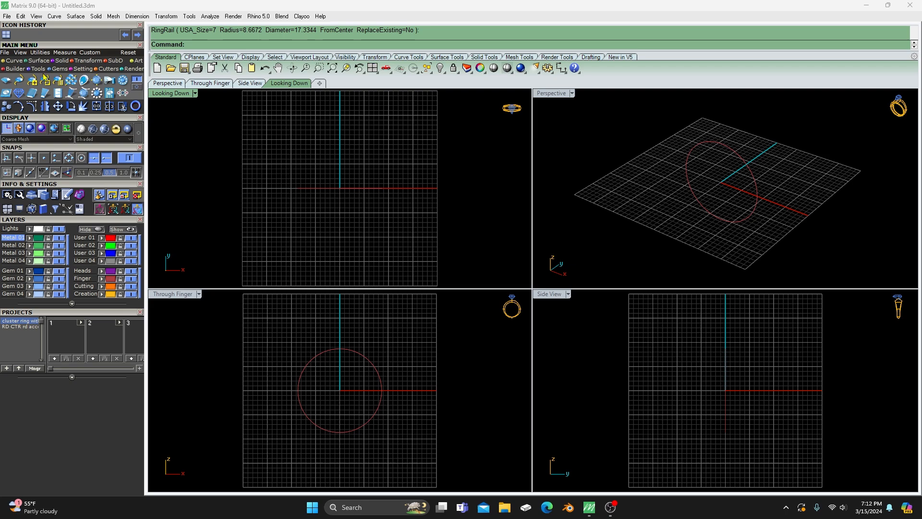
{"action": "left_click", "coordinate": [5, 80]}
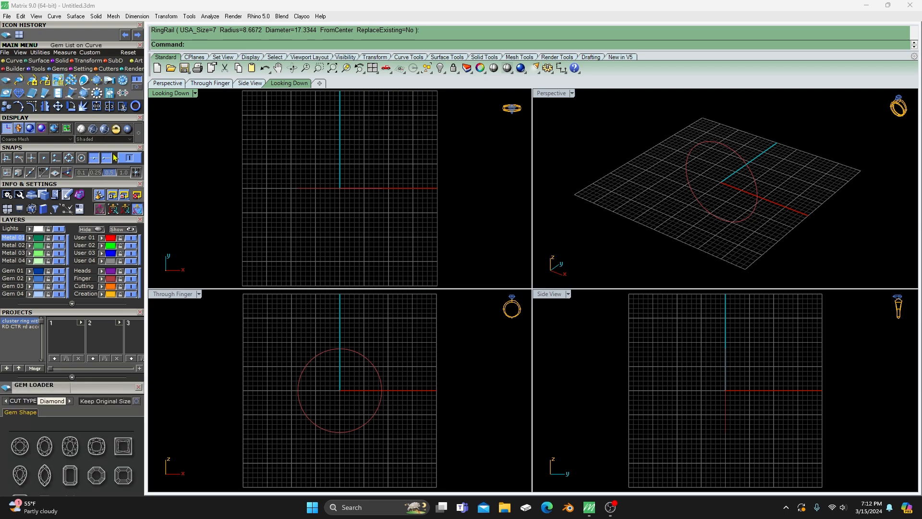
{"action": "left_click", "coordinate": [20, 448]}
{"action": "scroll", "coordinate": [103, 250], "scroll_direction": "down", "scroll_amount": 5}
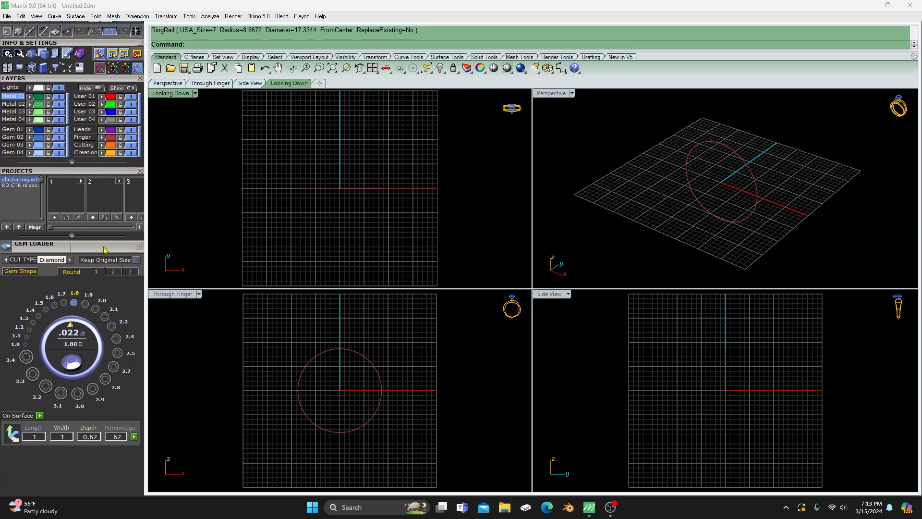
{"action": "left_click", "coordinate": [113, 271]}
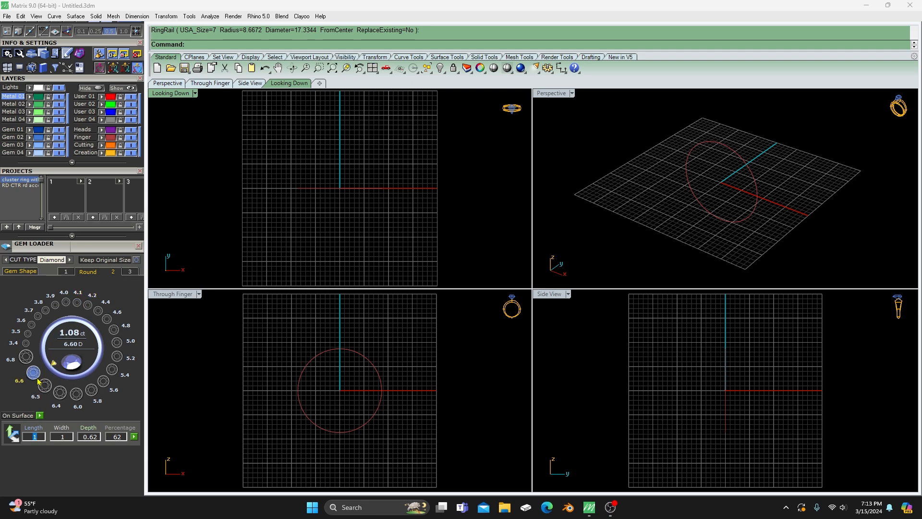
{"action": "left_click", "coordinate": [59, 393]}
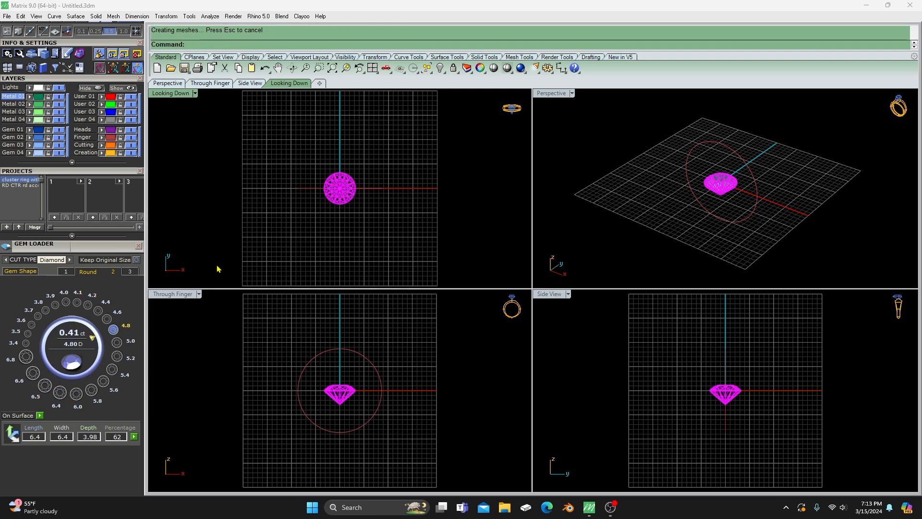
- Move the round diamond straight up until it sits just above the ring rail in the Through Finger view
{"action": "left_click", "coordinate": [342, 393]}
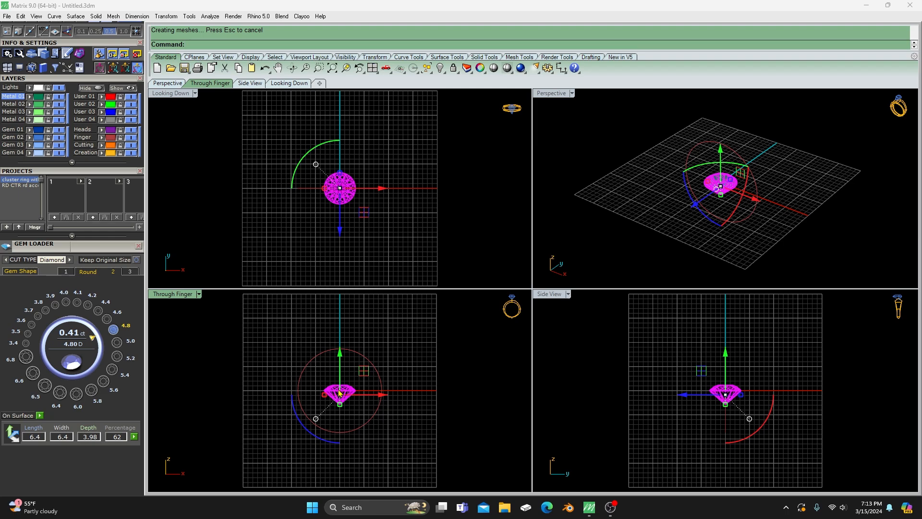
{"action": "left_click_drag", "start_coordinate": [342, 393], "coordinate": [333, 301]}
{"action": "left_click", "coordinate": [413, 316]}
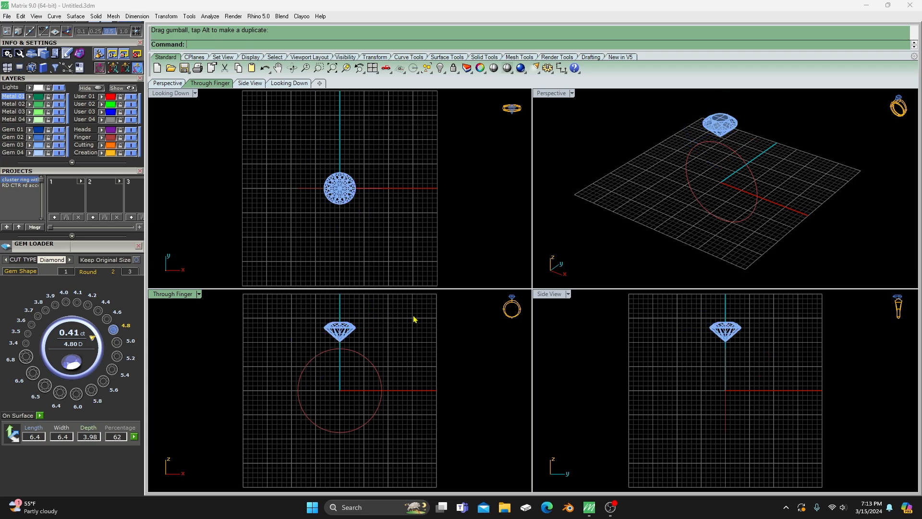
{"action": "scroll", "coordinate": [343, 348], "scroll_direction": "up", "scroll_amount": 5}
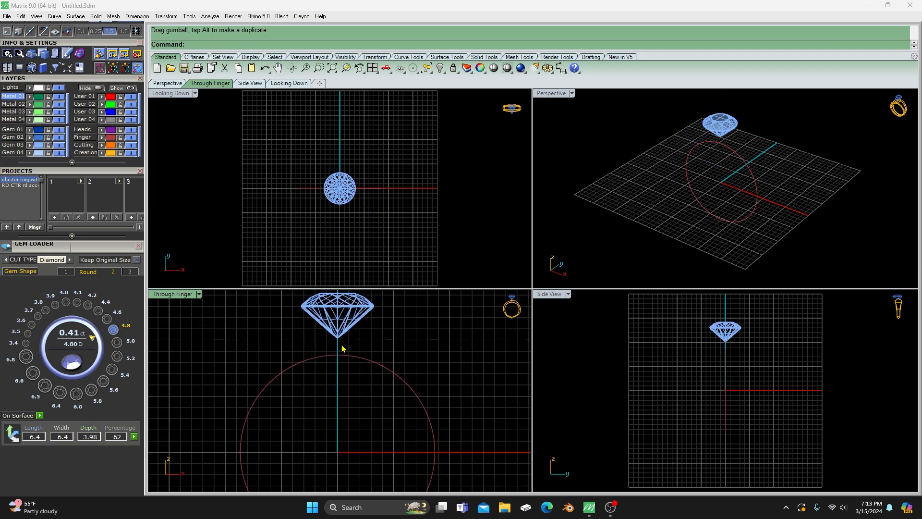
{"action": "scroll", "coordinate": [338, 352], "scroll_direction": "down", "scroll_amount": 4}
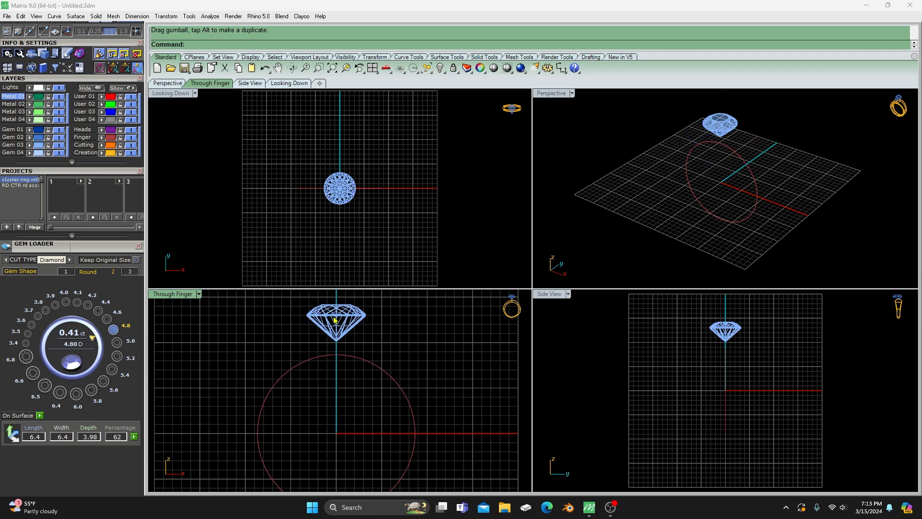
{"action": "left_click", "coordinate": [336, 321]}
{"action": "left_click_drag", "start_coordinate": [335, 301], "coordinate": [335, 302]}
{"action": "left_click", "coordinate": [405, 310]}
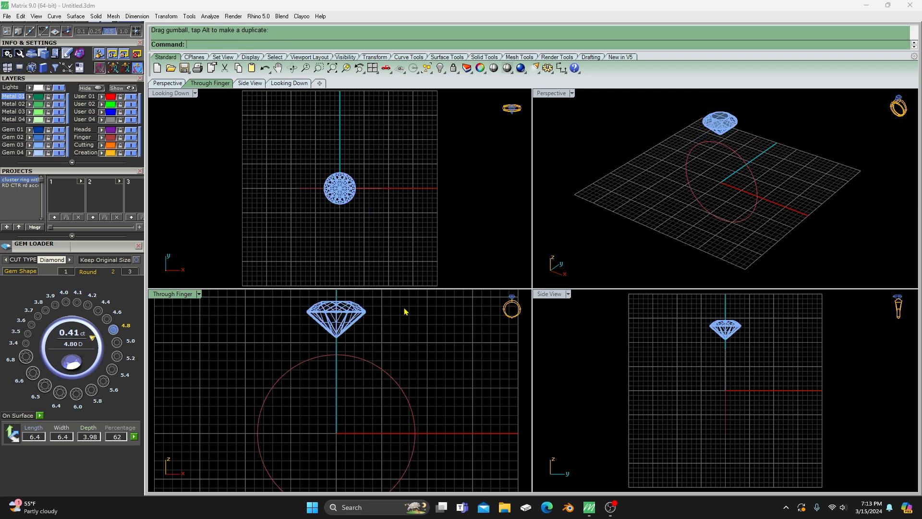
{"action": "right_click_drag", "start_coordinate": [376, 328], "coordinate": [369, 339]}
{"action": "scroll", "coordinate": [368, 339], "scroll_direction": "down", "scroll_amount": 2}
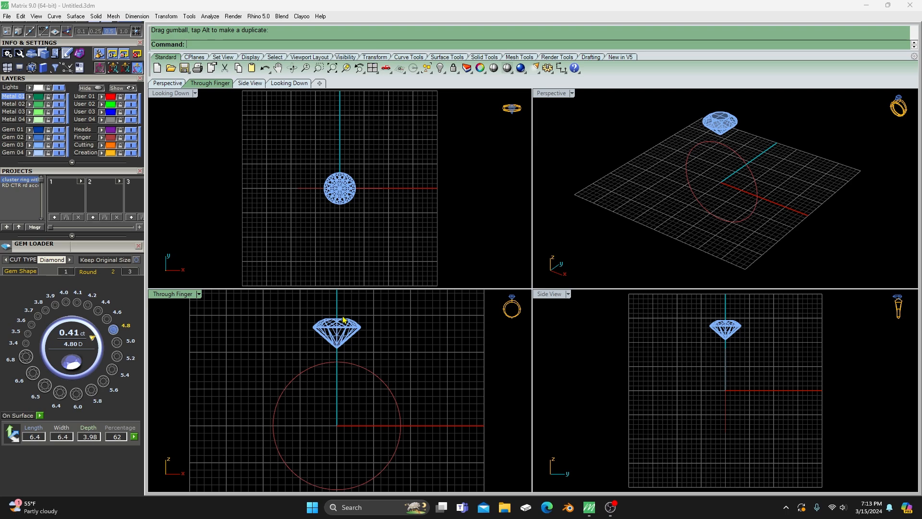
- Close the Gem Loader, start the Cluster Builder and assign the round diamond as the center gem
{"action": "left_click", "coordinate": [349, 200]}
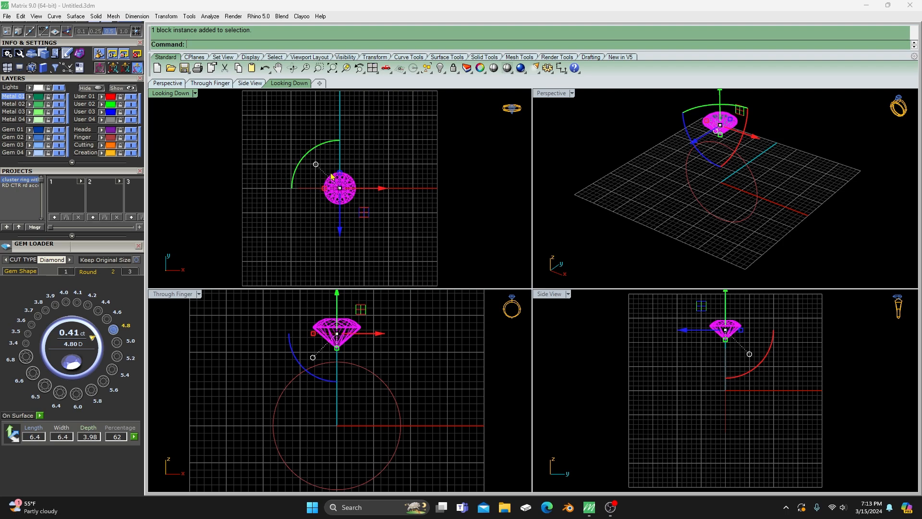
{"action": "left_click", "coordinate": [138, 245]}
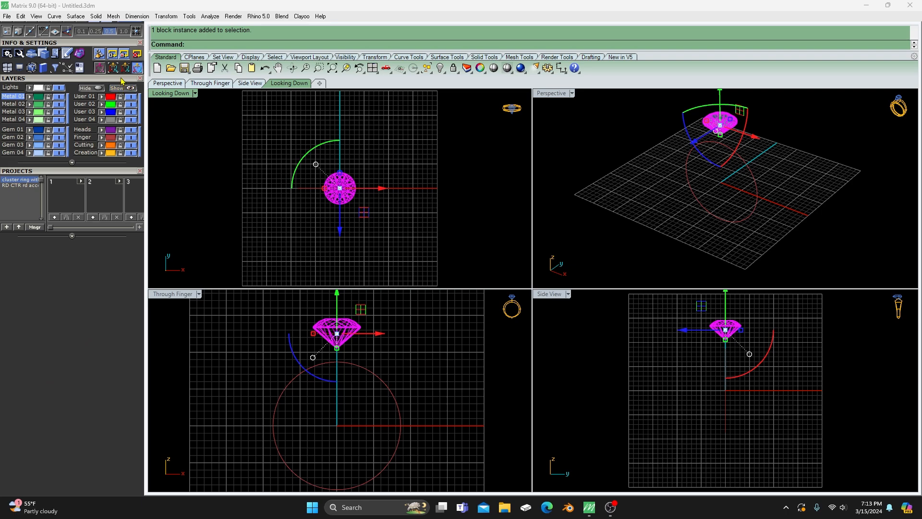
{"action": "left_click_drag", "start_coordinate": [120, 77], "coordinate": [108, 225]}
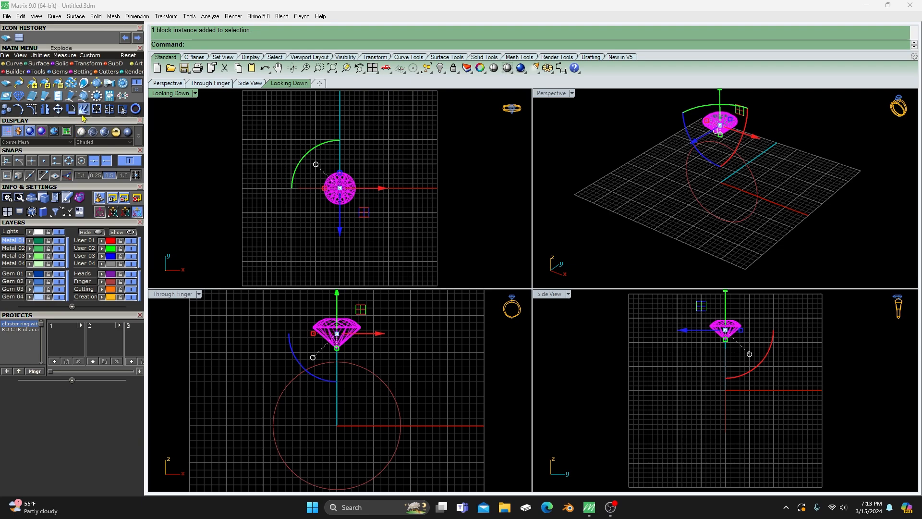
{"action": "left_click", "coordinate": [96, 98]}
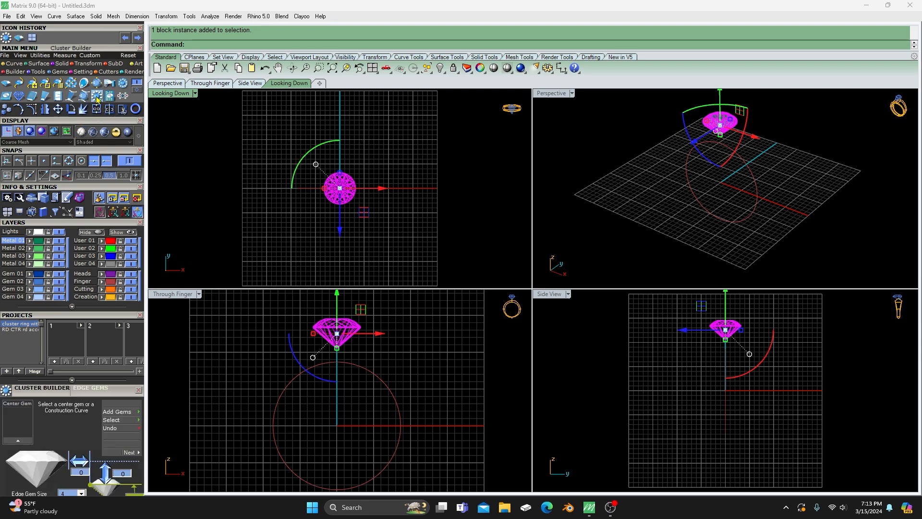
{"action": "left_click", "coordinate": [107, 316]}
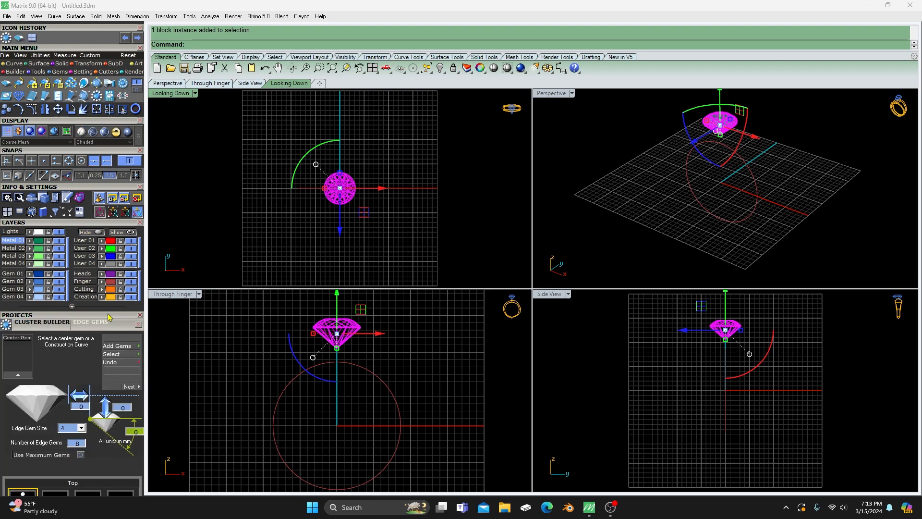
{"action": "left_click_drag", "start_coordinate": [108, 314], "coordinate": [103, 225]}
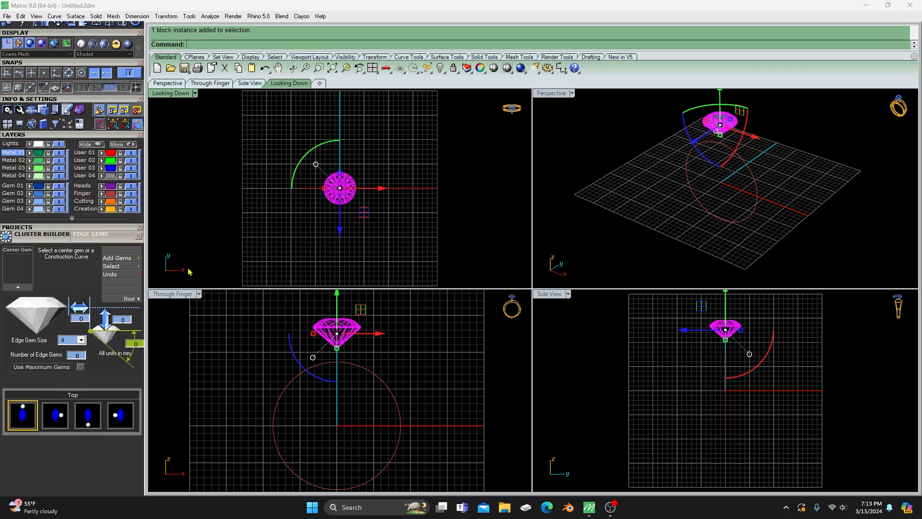
{"action": "left_click", "coordinate": [18, 288]}
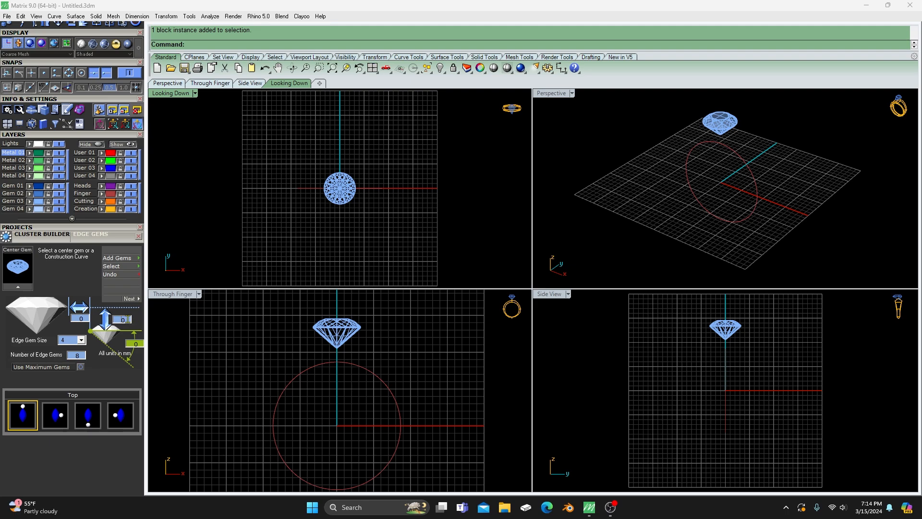
- Set the tilt angle of the cluster's edge gems to 20
{"action": "double_click", "coordinate": [132, 321]}
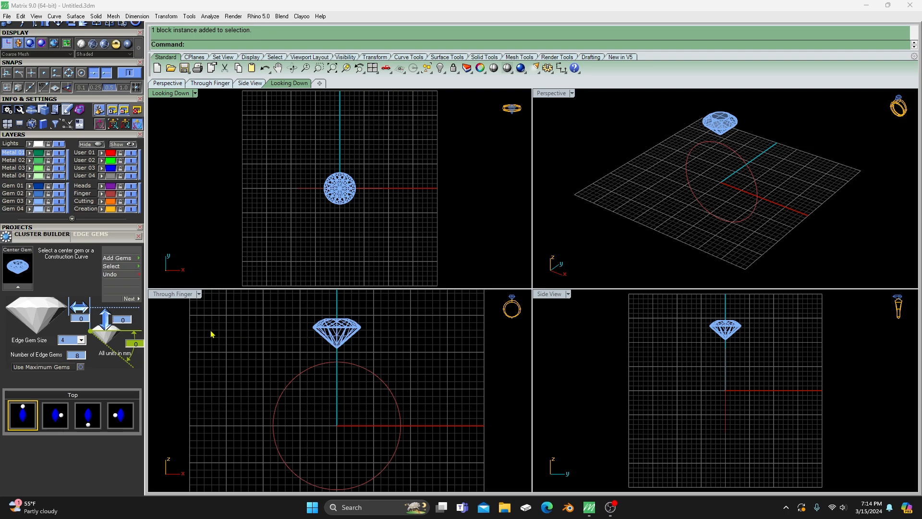
{"action": "double_click", "coordinate": [138, 343]}
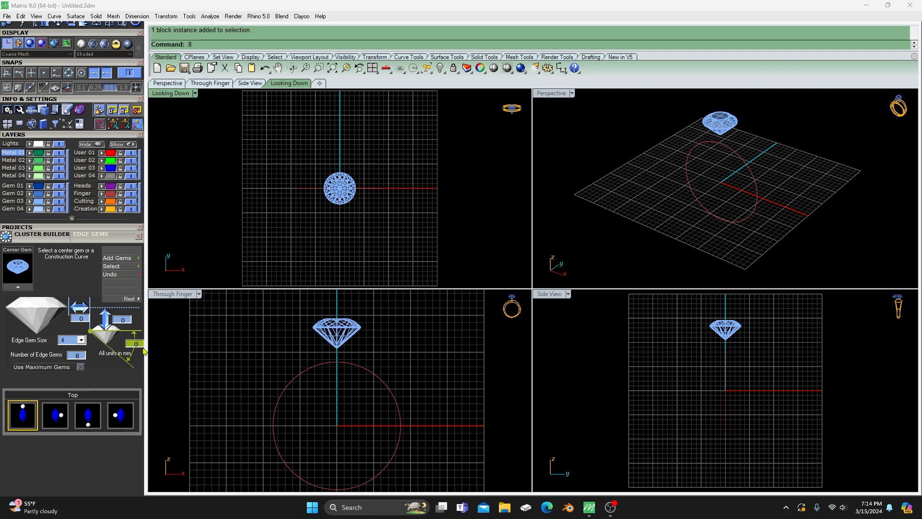
{"action": "double_click", "coordinate": [136, 344]}
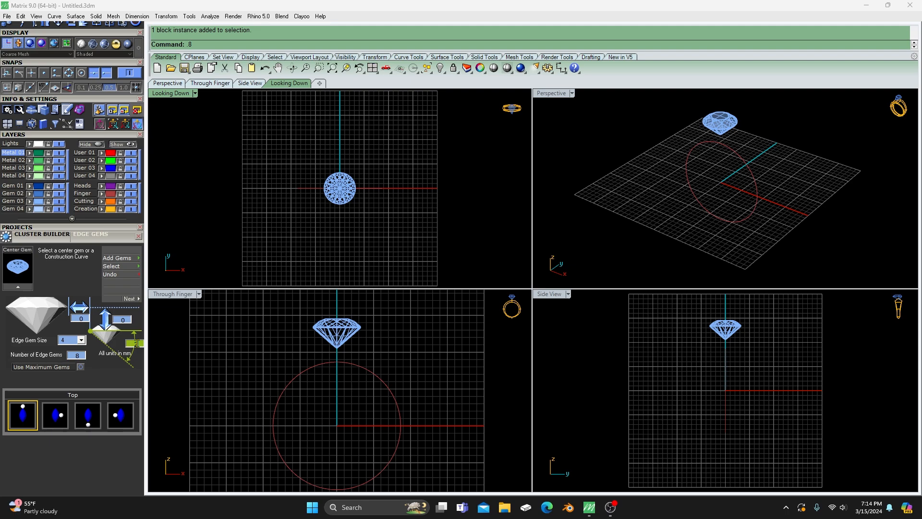
{"action": "type", "text": "20"}
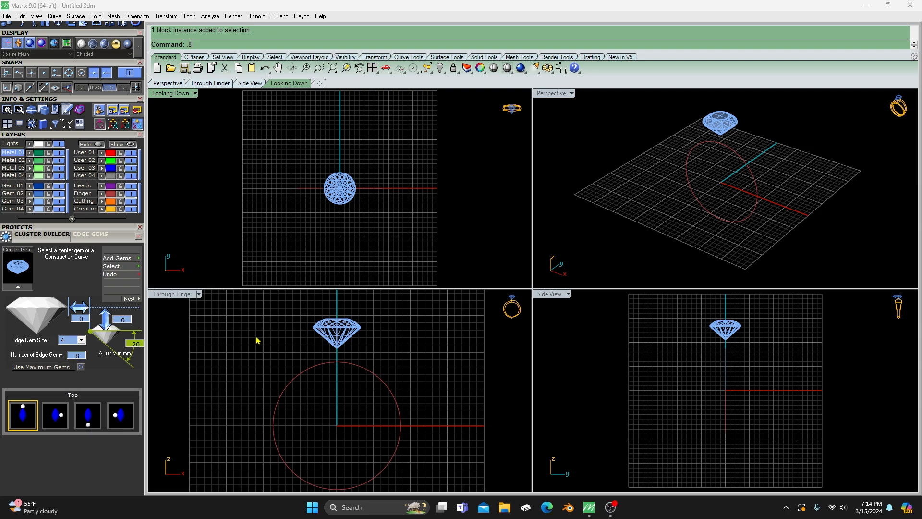
- Set the edge gem size to 2.7 mm and the number of edge gems to 10, and add the gems around the center stone
{"action": "left_click", "coordinate": [70, 341]}
{"action": "scroll", "coordinate": [66, 368], "scroll_direction": "up", "scroll_amount": 3}
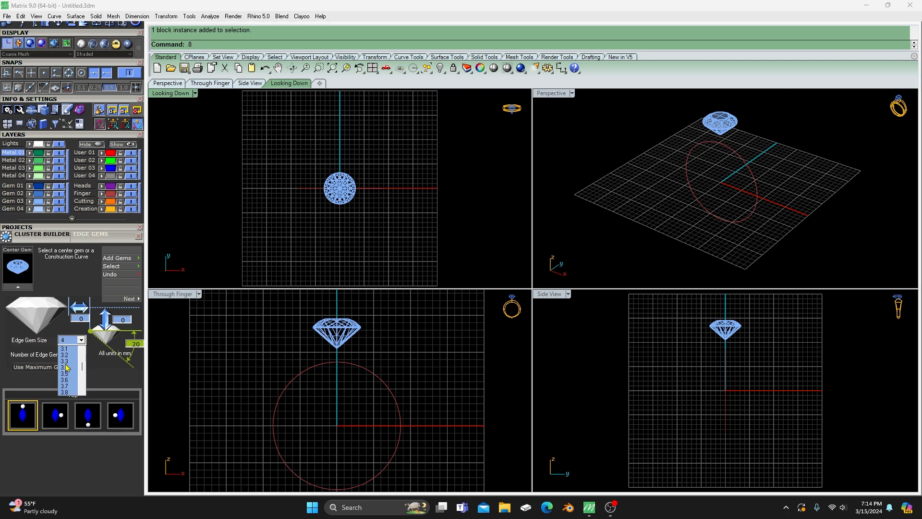
{"action": "scroll", "coordinate": [67, 369], "scroll_direction": "up", "scroll_amount": 1}
{"action": "left_click", "coordinate": [69, 361]}
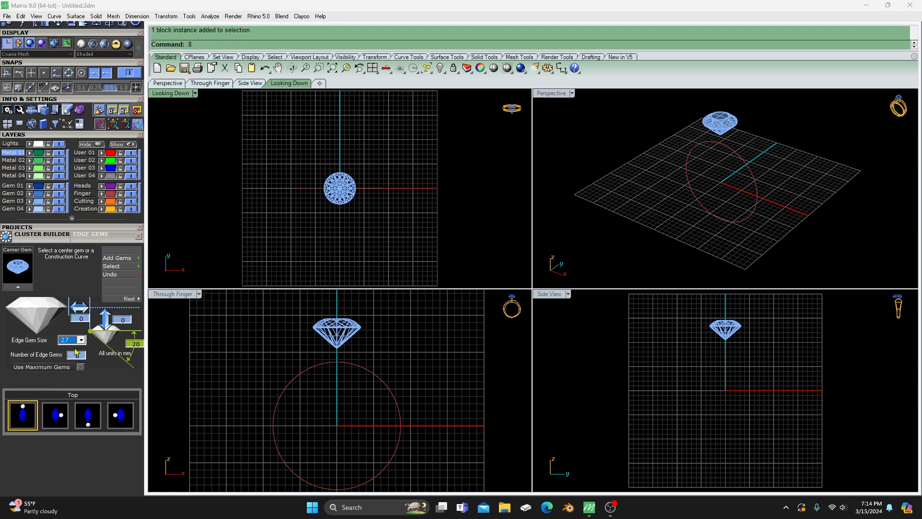
{"action": "left_click", "coordinate": [77, 356]}
{"action": "key", "text": "BackSpace"}
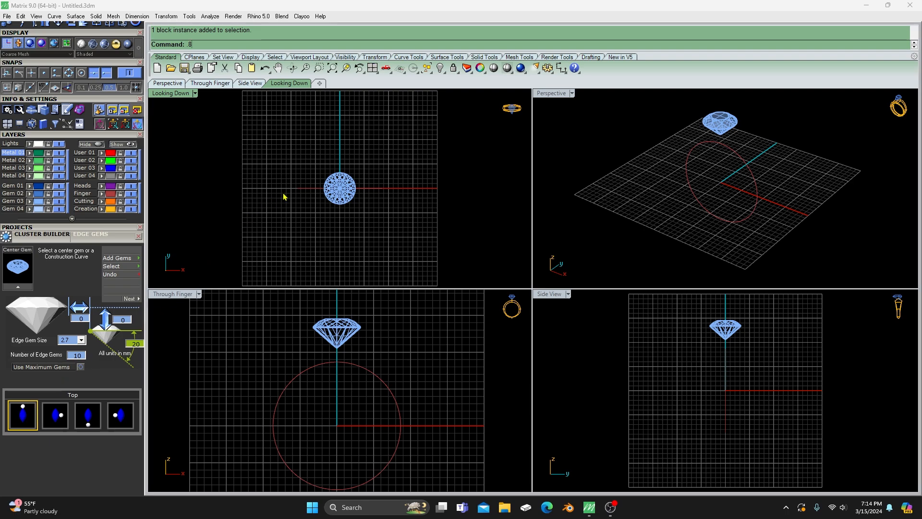
{"action": "left_click", "coordinate": [119, 261]}
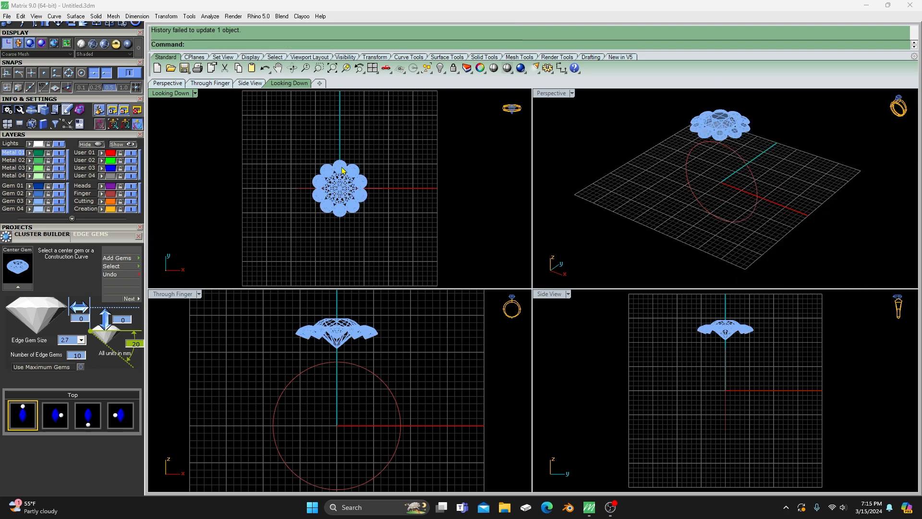
- Undo the added edge gems and add them again with the starting position set to Right
{"action": "left_click", "coordinate": [115, 274]}
{"action": "left_click", "coordinate": [54, 420]}
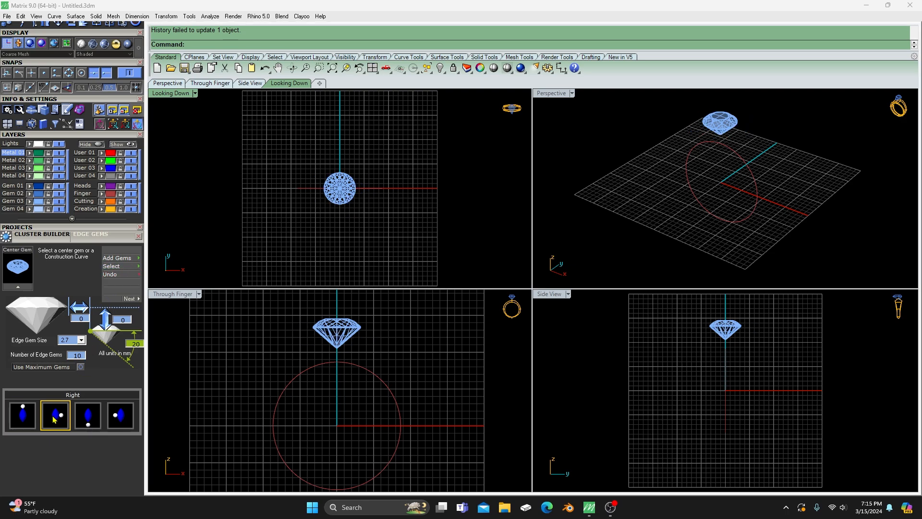
{"action": "left_click", "coordinate": [126, 258]}
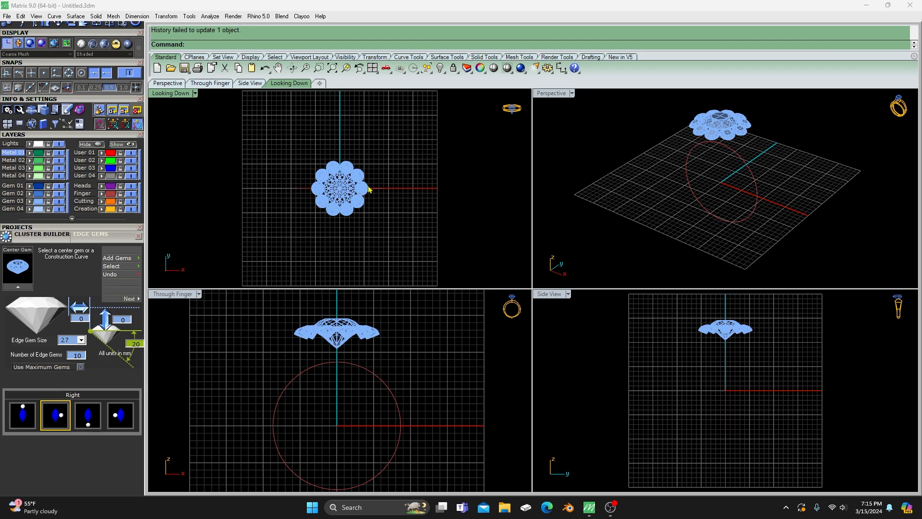
{"action": "scroll", "coordinate": [344, 185], "scroll_direction": "up", "scroll_amount": 5}
{"action": "scroll", "coordinate": [343, 185], "scroll_direction": "up", "scroll_amount": 6}
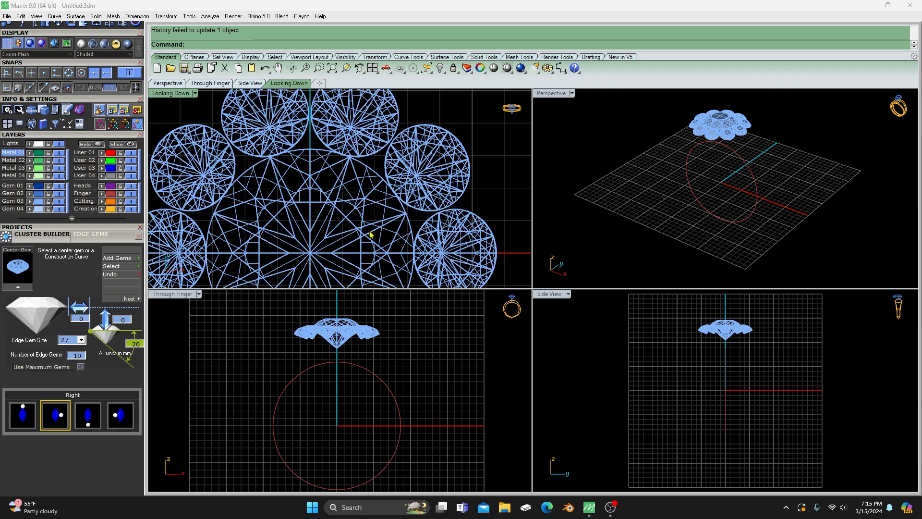
{"action": "scroll", "coordinate": [339, 204], "scroll_direction": "down", "scroll_amount": 3}
{"action": "scroll", "coordinate": [344, 194], "scroll_direction": "down", "scroll_amount": 2}
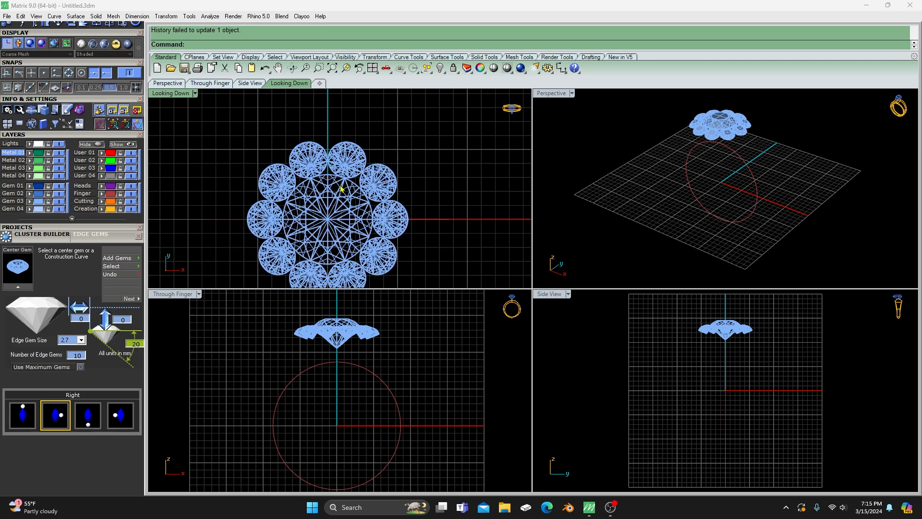
- Rebuild the edge gems with a 0.8 mm vertical offset from the center gem, and proceed to the Under Bezels stage
{"action": "scroll", "coordinate": [332, 332], "scroll_direction": "up", "scroll_amount": 3}
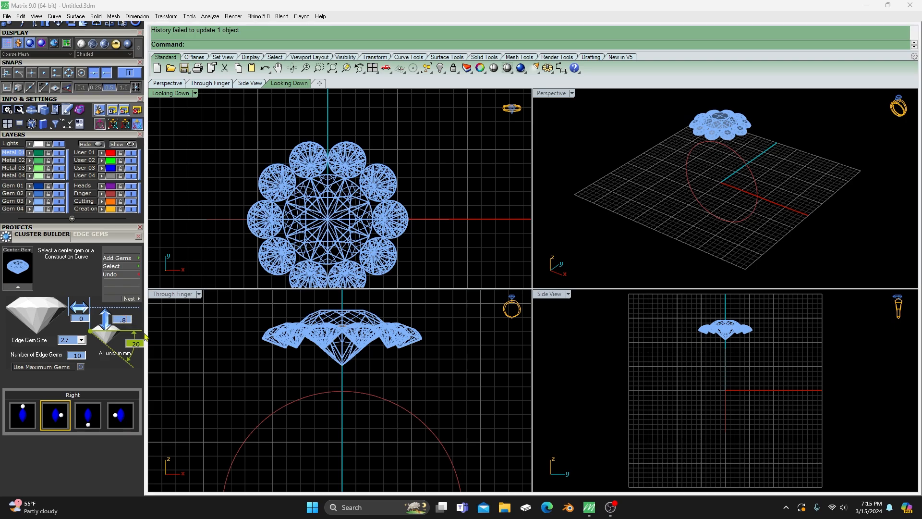
{"action": "left_click", "coordinate": [121, 274]}
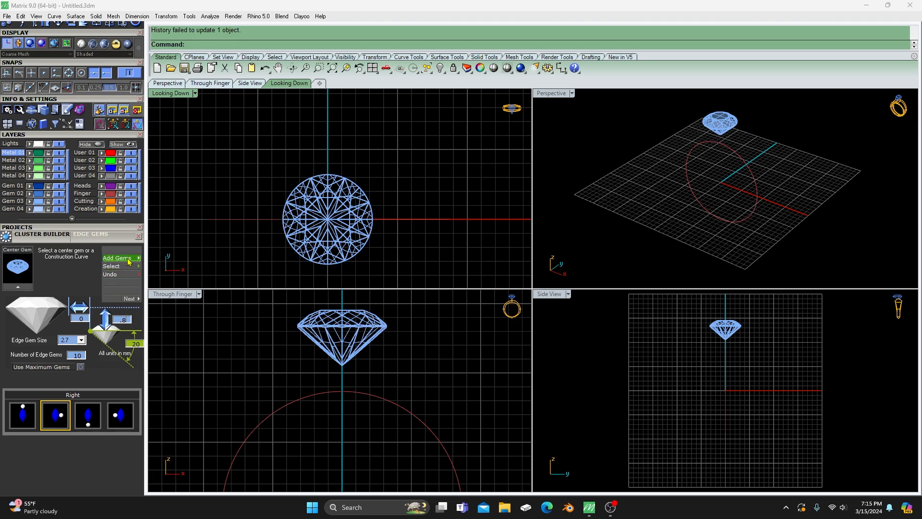
{"action": "left_click", "coordinate": [128, 260]}
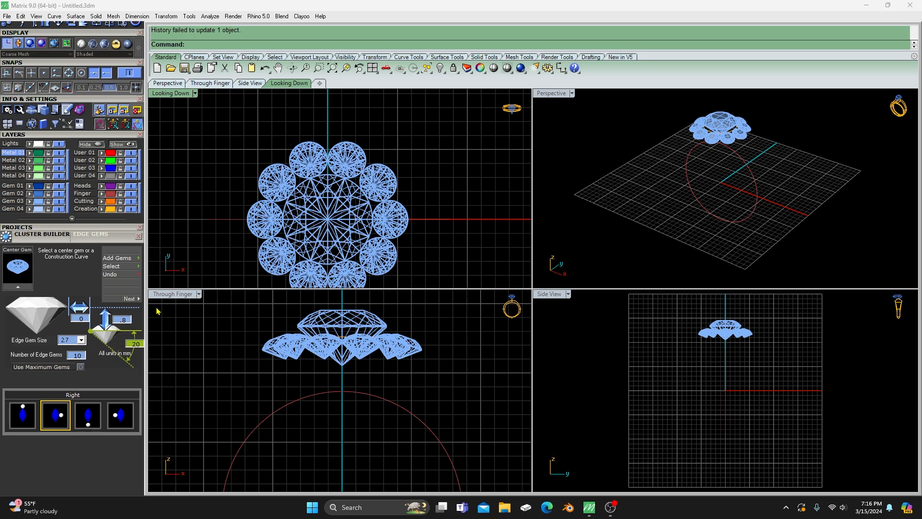
{"action": "left_click", "coordinate": [131, 300]}
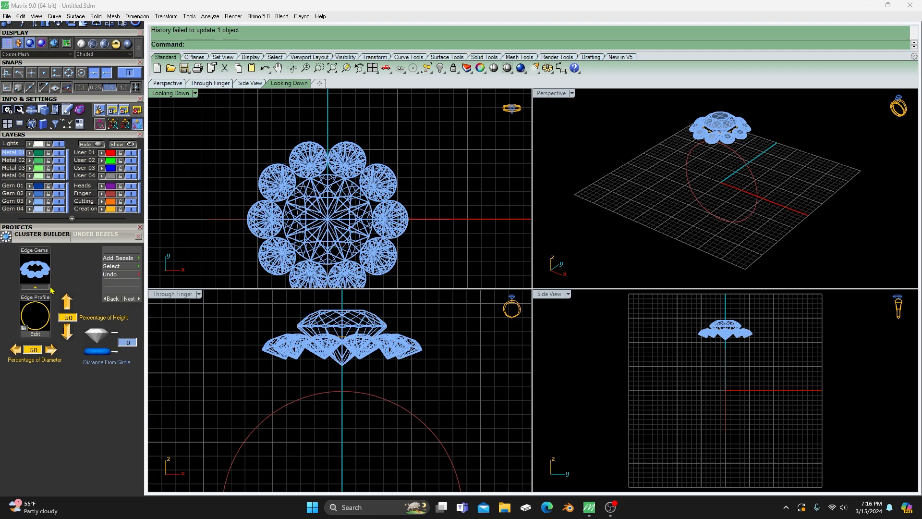
- Return to the Edge Gems stage, select the round center gem, and close the Cluster Builder
{"action": "left_click", "coordinate": [112, 298]}
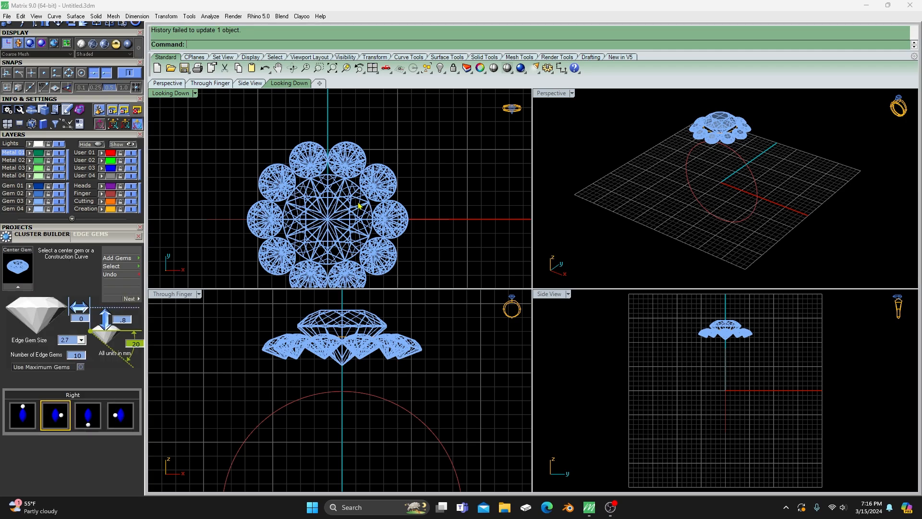
{"action": "scroll", "coordinate": [326, 165], "scroll_direction": "down", "scroll_amount": 2}
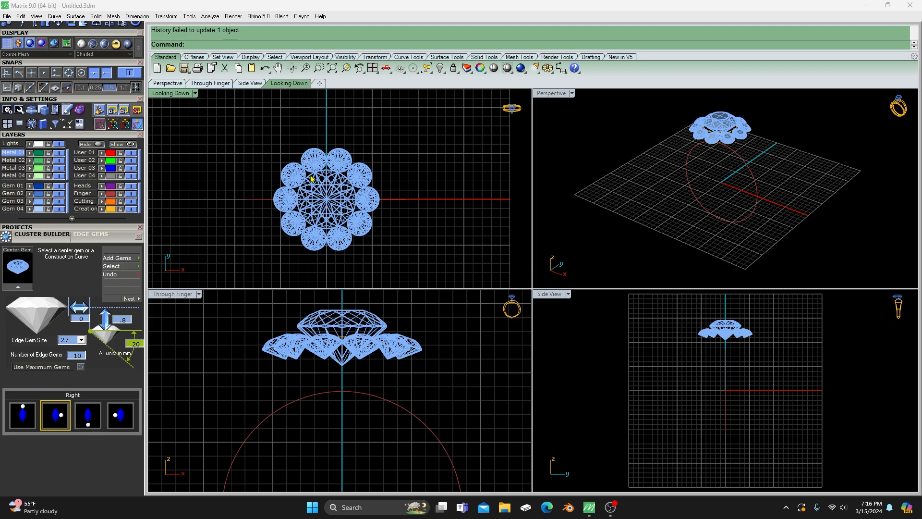
{"action": "scroll", "coordinate": [336, 207], "scroll_direction": "up", "scroll_amount": 2}
{"action": "scroll", "coordinate": [329, 159], "scroll_direction": "up", "scroll_amount": 2}
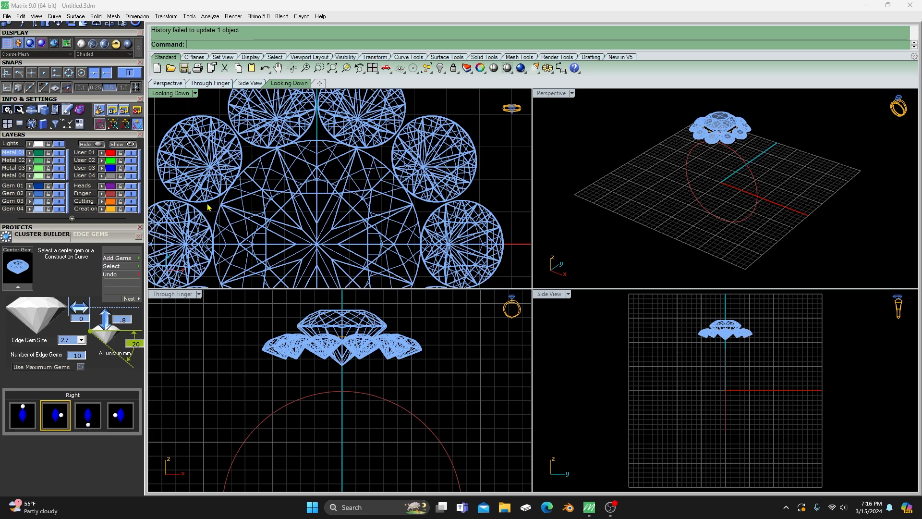
{"action": "scroll", "coordinate": [246, 195], "scroll_direction": "down", "scroll_amount": 5}
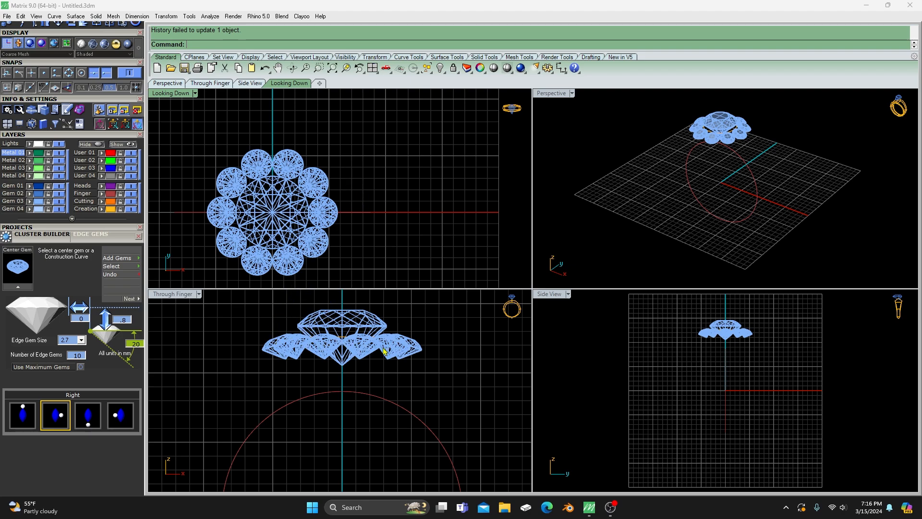
{"action": "left_click", "coordinate": [344, 324]}
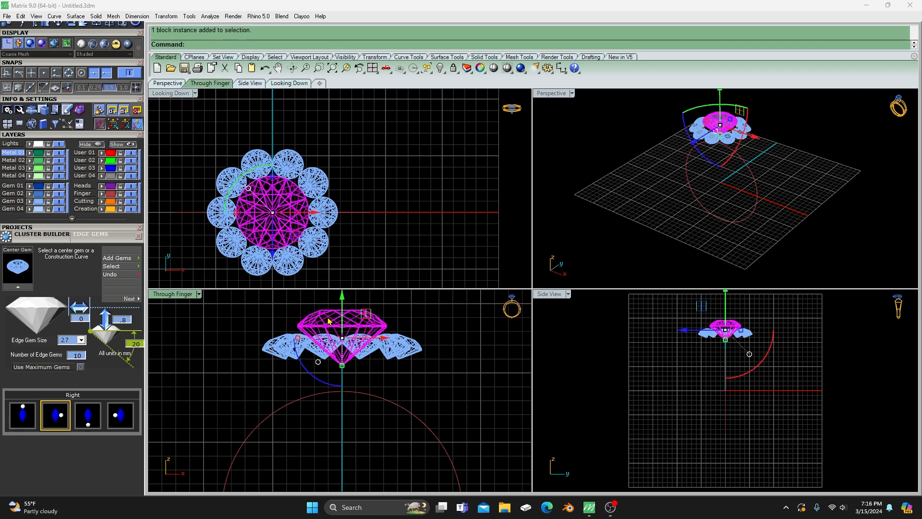
{"action": "left_click", "coordinate": [138, 236]}
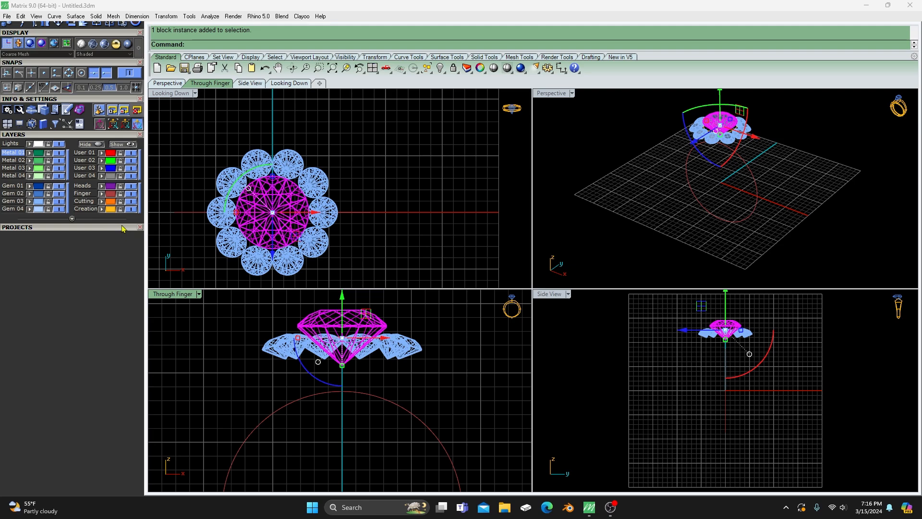
- Open the Head Builder and load the selected center gem to generate a prong head around it
{"action": "left_click_drag", "start_coordinate": [123, 228], "coordinate": [120, 316]}
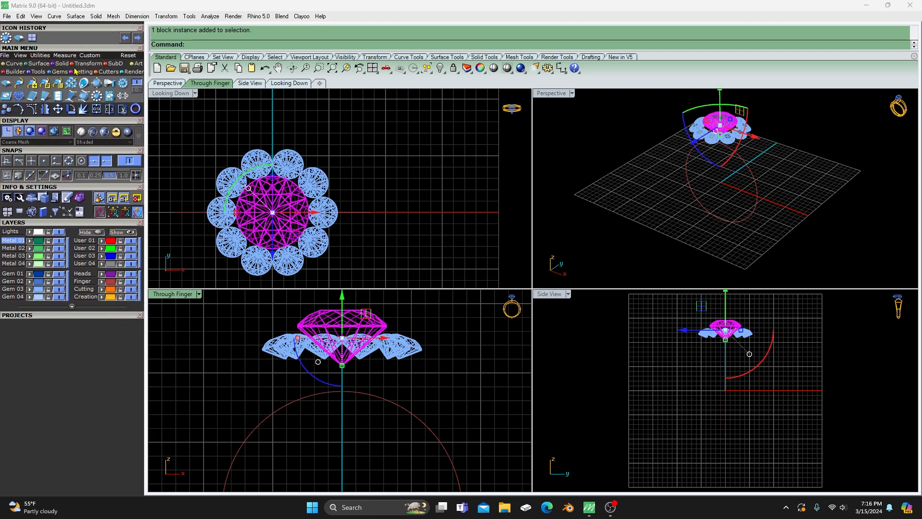
{"action": "left_click", "coordinate": [15, 71]}
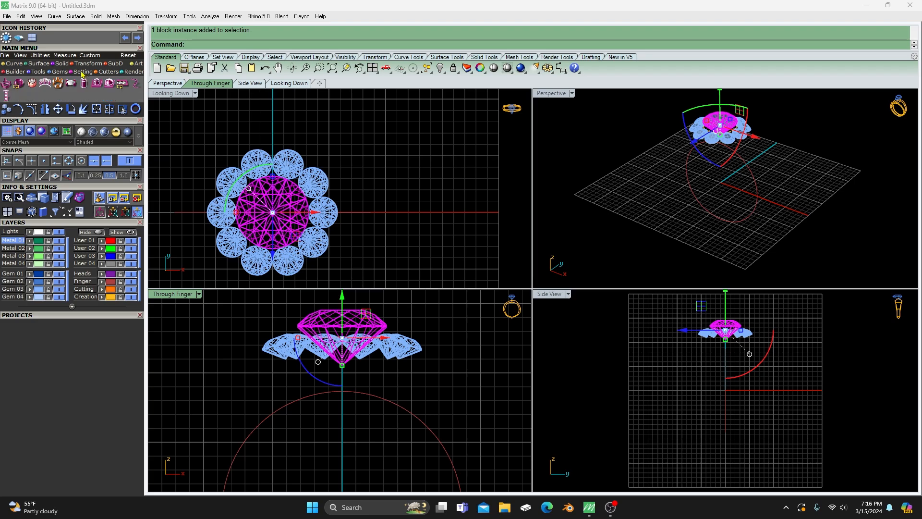
{"action": "left_click", "coordinate": [6, 85]}
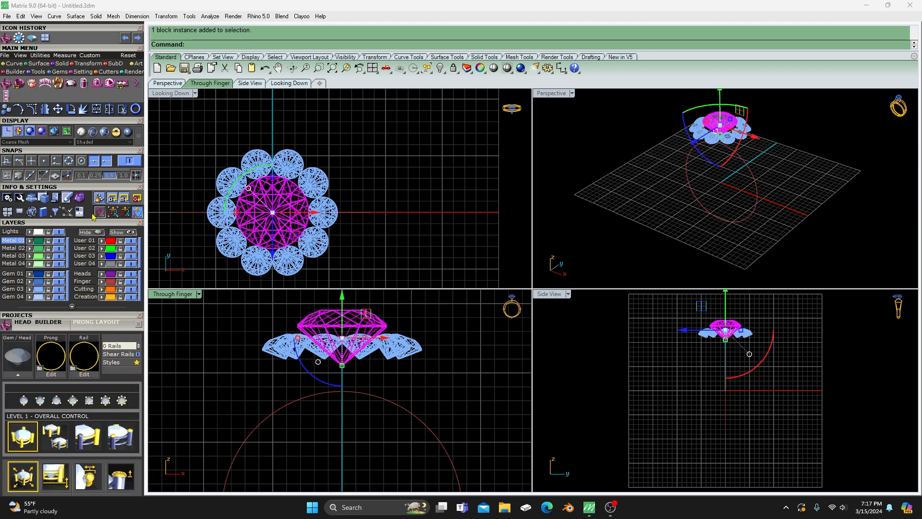
{"action": "left_click", "coordinate": [96, 186]}
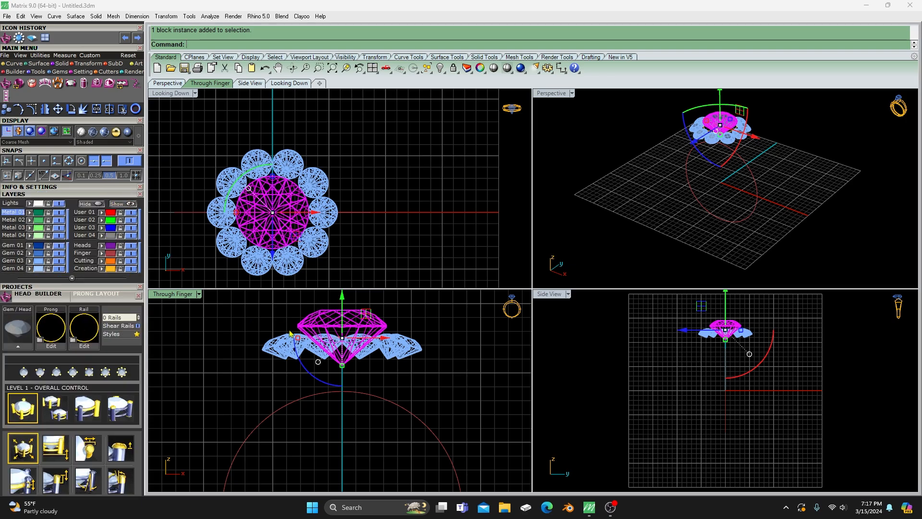
{"action": "left_click", "coordinate": [20, 346]}
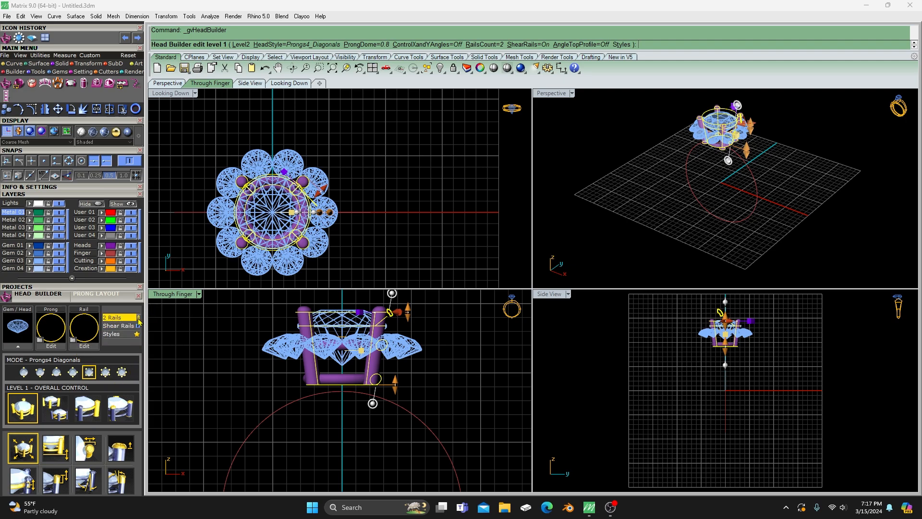
- Configure the center gem's head as Prongs8 with one rail that uses the v605 profile
{"action": "left_click", "coordinate": [138, 321]}
{"action": "left_click", "coordinate": [139, 321]}
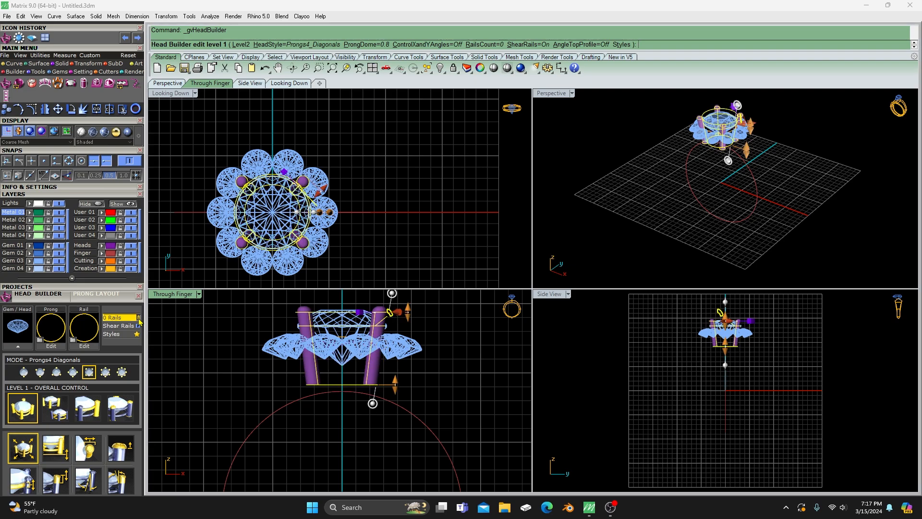
{"action": "left_click", "coordinate": [139, 318]}
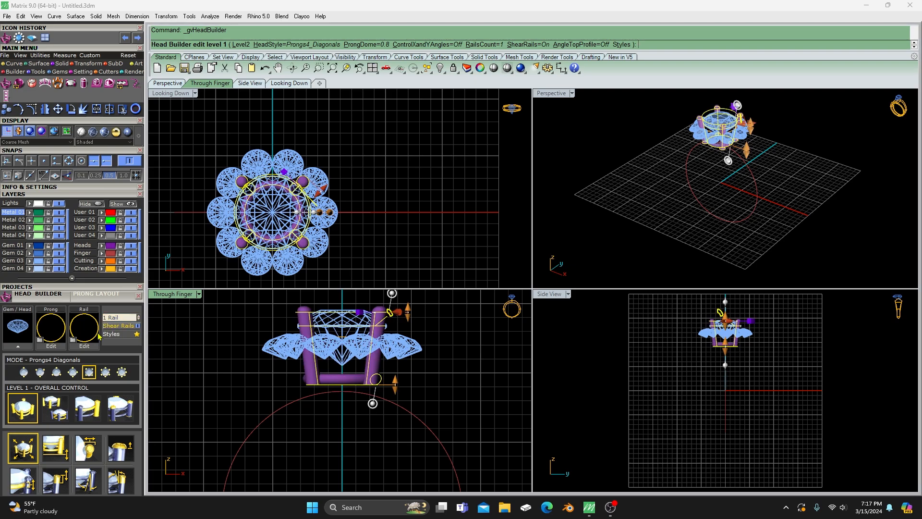
{"action": "left_click", "coordinate": [122, 372]}
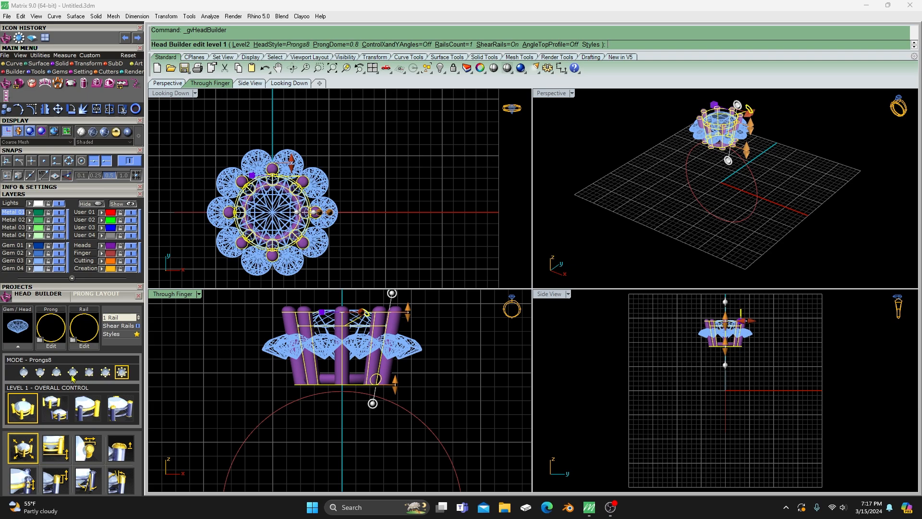
{"action": "left_click", "coordinate": [88, 332]}
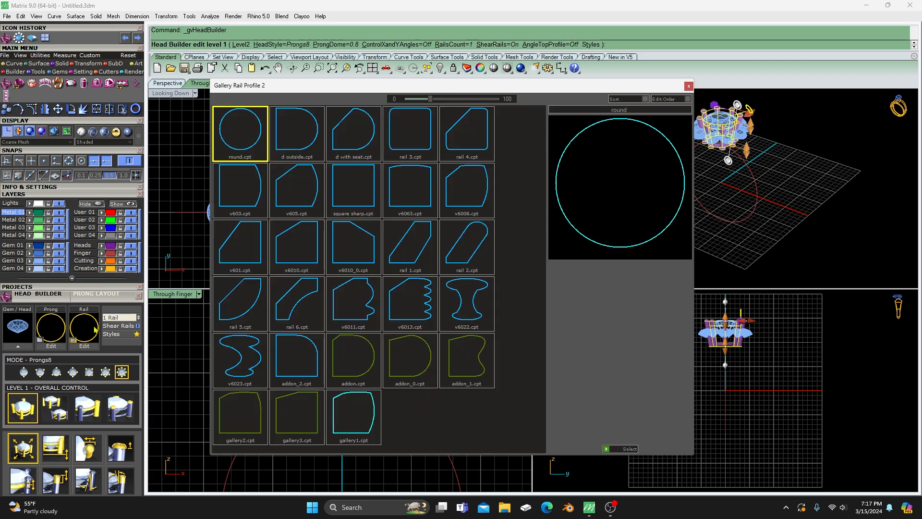
{"action": "double_click", "coordinate": [308, 193]}
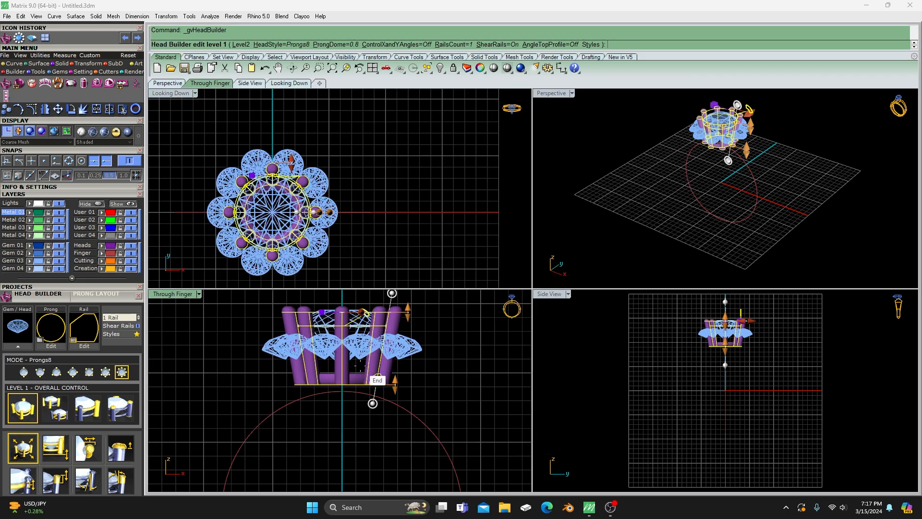
- Raise the bottom of the center head so its prongs and rail end at the level of the edge gems
{"action": "left_click", "coordinate": [548, 96]}
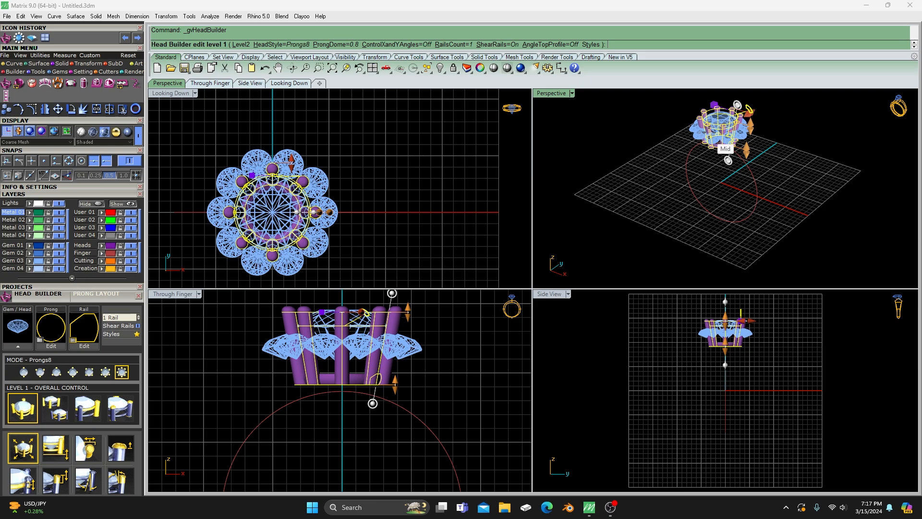
{"action": "scroll", "coordinate": [736, 127], "scroll_direction": "up", "scroll_amount": 8}
{"action": "scroll", "coordinate": [743, 153], "scroll_direction": "up", "scroll_amount": 5}
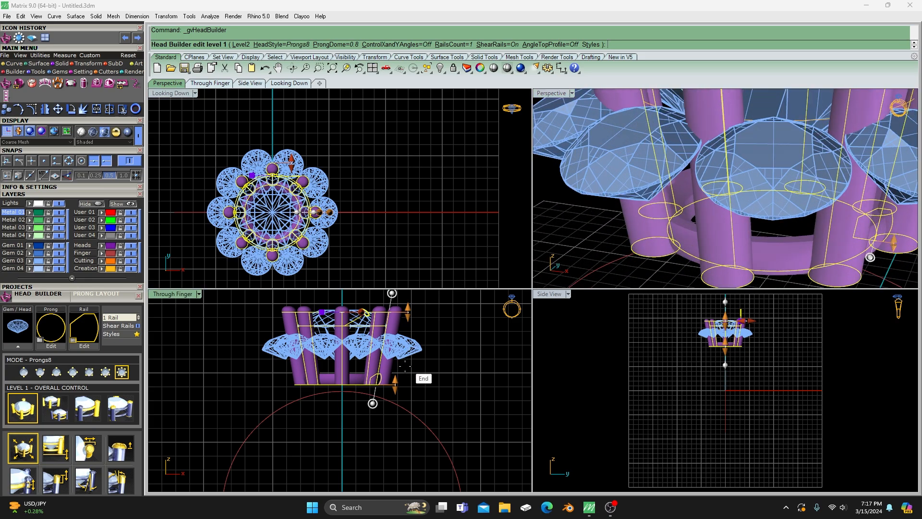
{"action": "left_click_drag", "start_coordinate": [398, 381], "coordinate": [402, 346]}
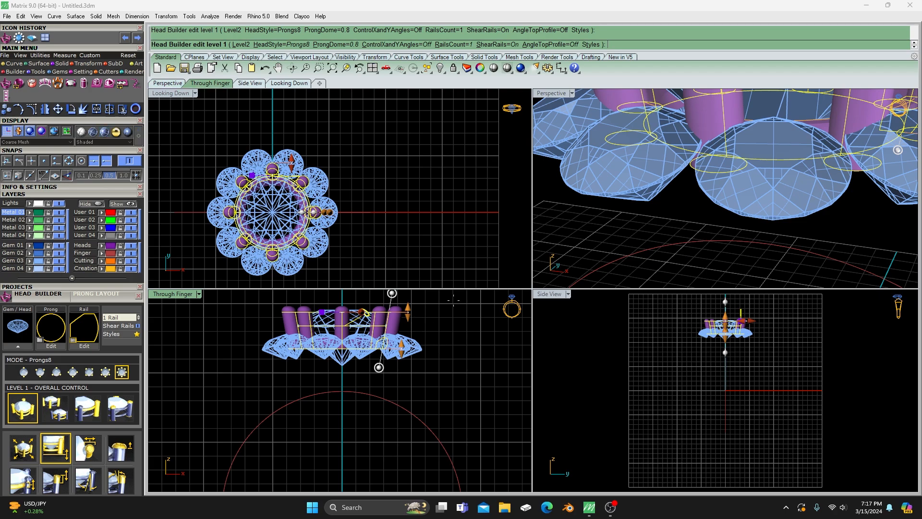
{"action": "scroll", "coordinate": [606, 239], "scroll_direction": "down", "scroll_amount": 3}
{"action": "right_click_drag", "start_coordinate": [607, 239], "coordinate": [639, 245]}
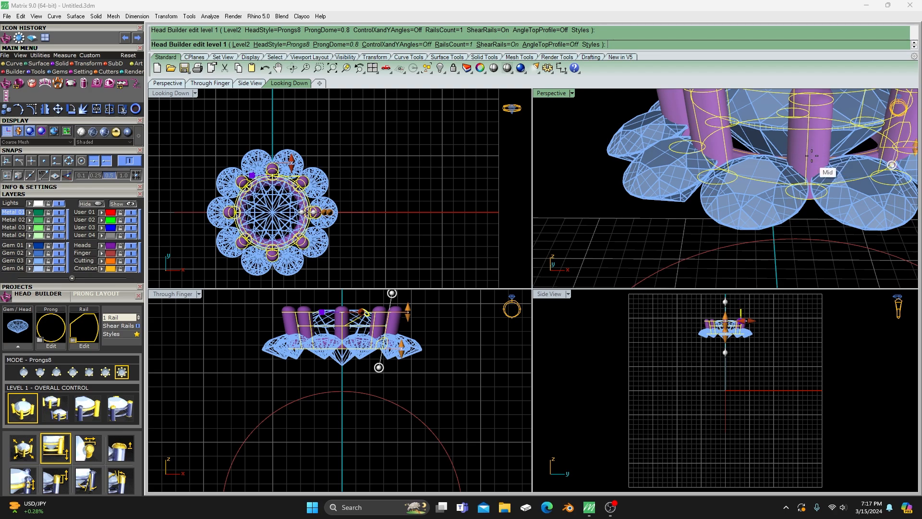
{"action": "scroll", "coordinate": [816, 159], "scroll_direction": "up", "scroll_amount": 3}
{"action": "scroll", "coordinate": [743, 165], "scroll_direction": "down", "scroll_amount": 6}
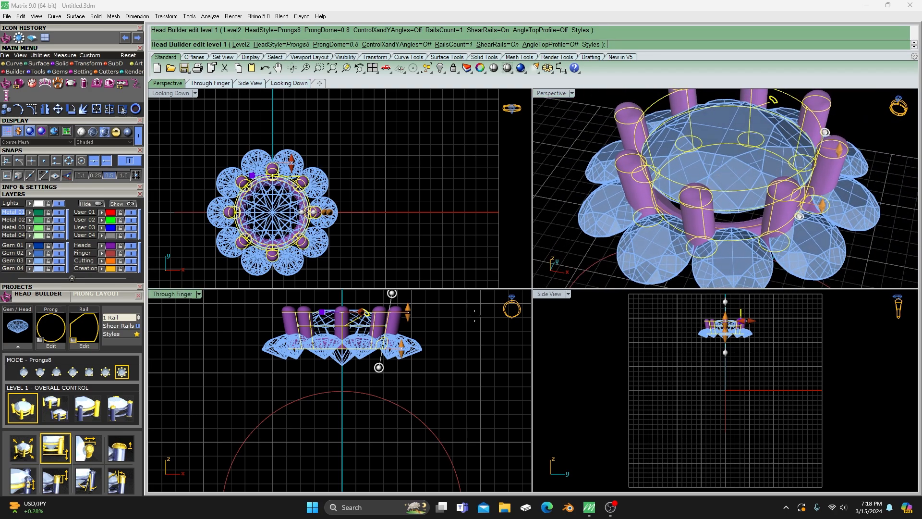
- Increase the head angle slightly and lower the prongs to about 0.53 mm above the girdle
{"action": "scroll", "coordinate": [308, 207], "scroll_direction": "up", "scroll_amount": 2}
{"action": "right_click_drag", "start_coordinate": [285, 209], "coordinate": [306, 208]}
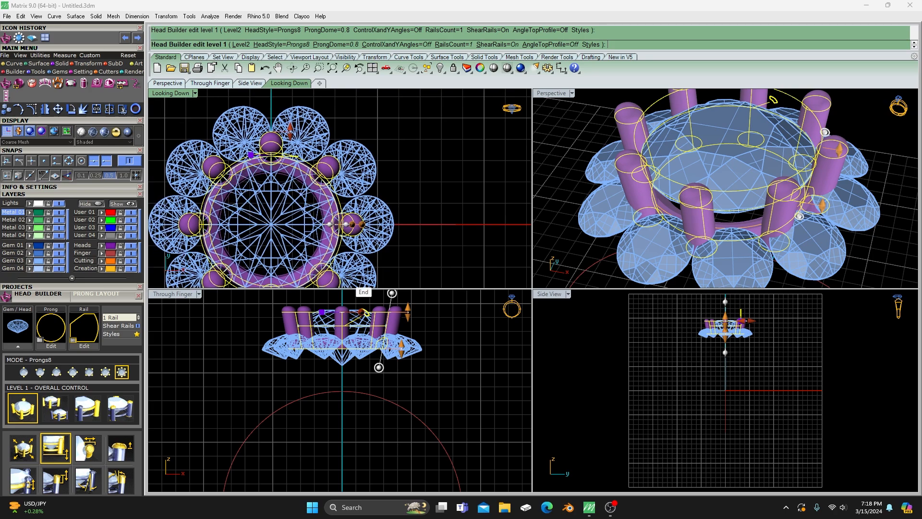
{"action": "mouse_move", "coordinate": [380, 367]}
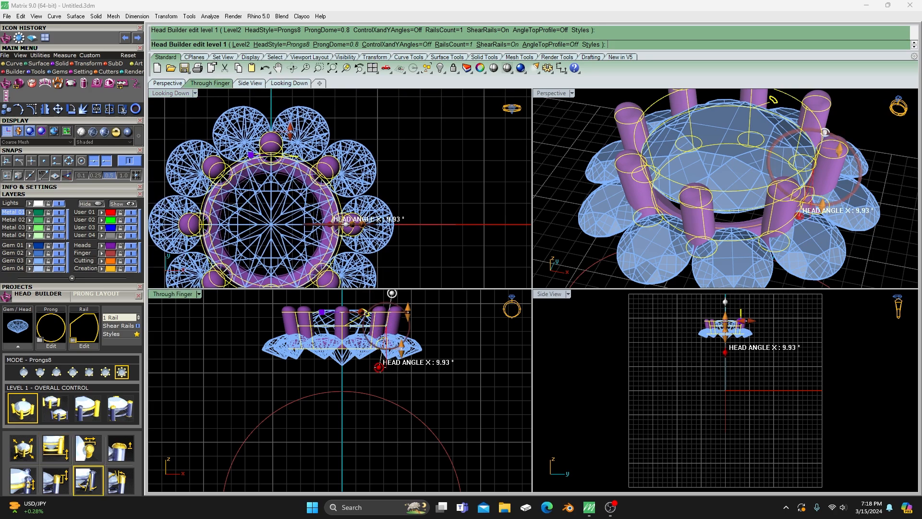
{"action": "left_click_drag", "start_coordinate": [379, 367], "coordinate": [376, 367]}
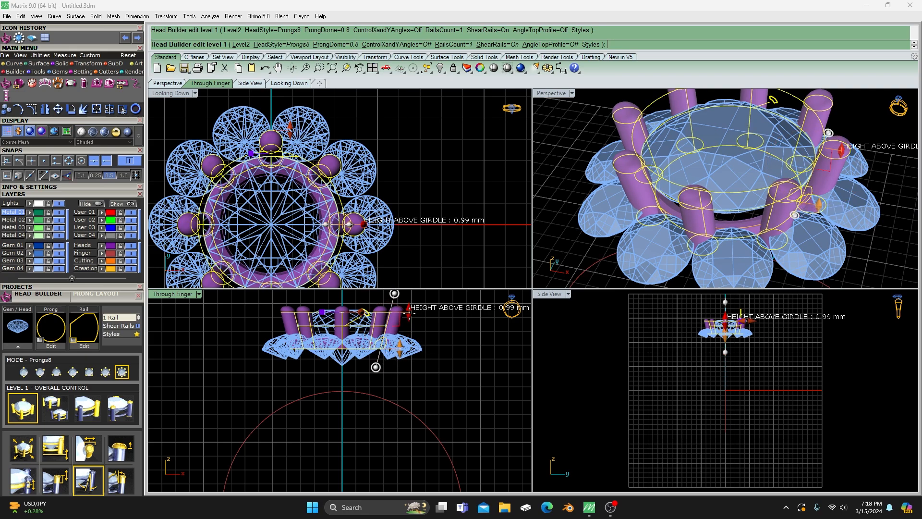
{"action": "left_click_drag", "start_coordinate": [406, 312], "coordinate": [407, 318]}
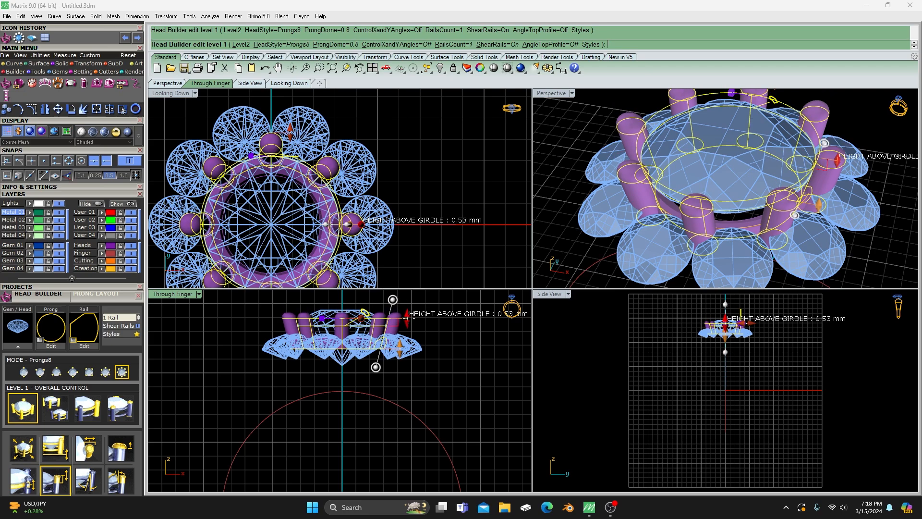
{"action": "right_click_drag", "start_coordinate": [616, 203], "coordinate": [650, 194]}
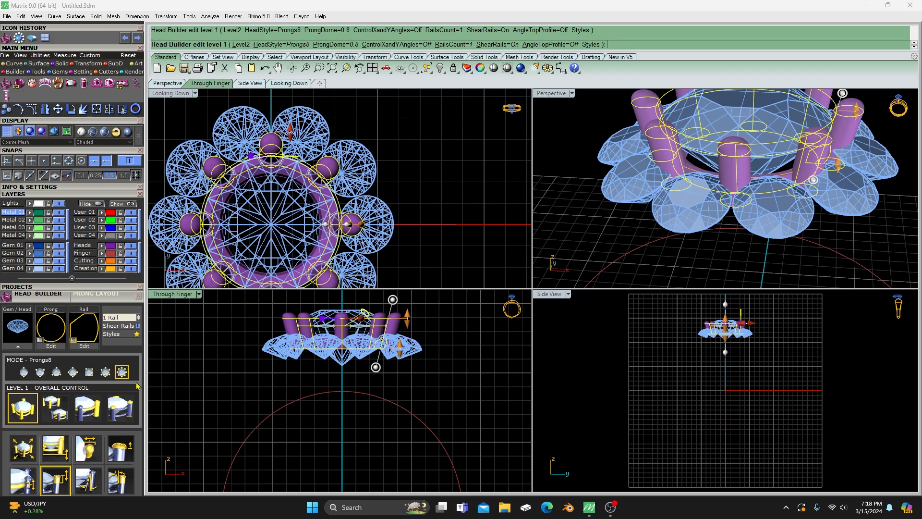
- In the level 3 prong controls, enlarge the rail to about 0.96 mm X size and about 1.39 mm Y size
{"action": "left_click", "coordinate": [88, 408]}
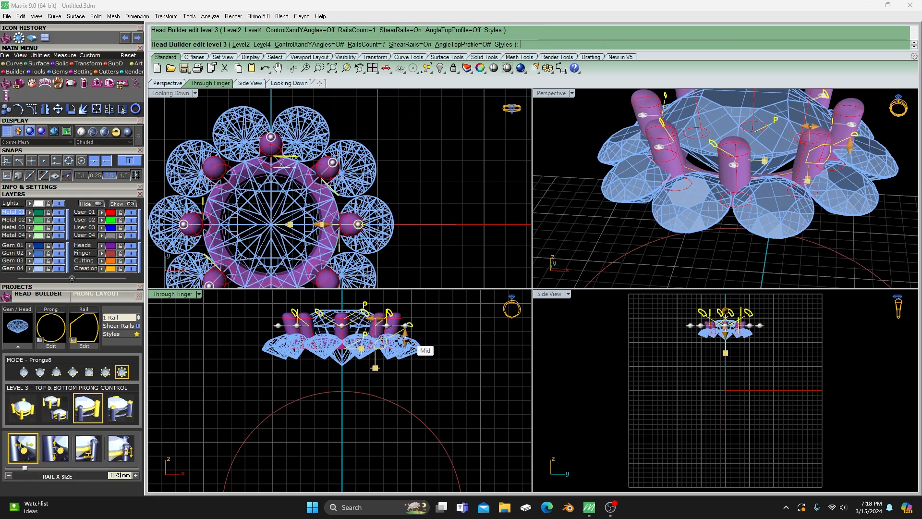
{"action": "scroll", "coordinate": [402, 340], "scroll_direction": "up", "scroll_amount": 4}
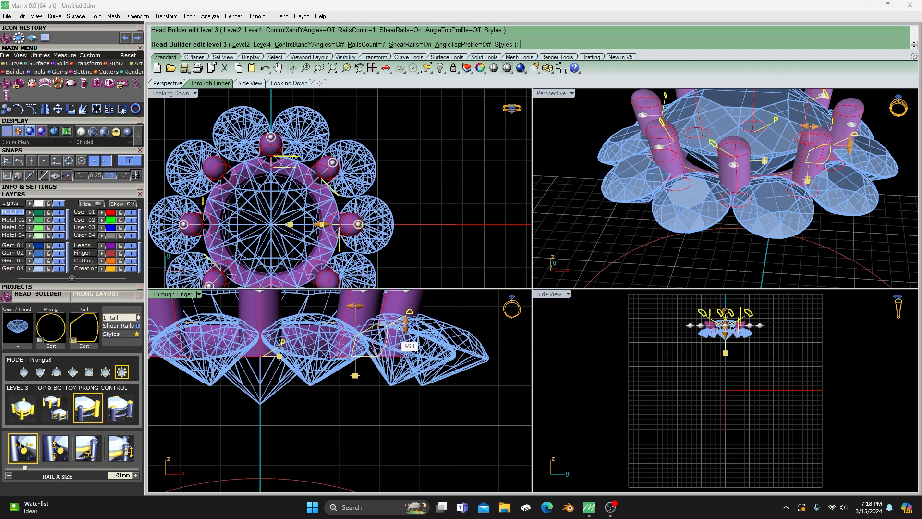
{"action": "right_click_drag", "start_coordinate": [366, 394], "coordinate": [360, 414]}
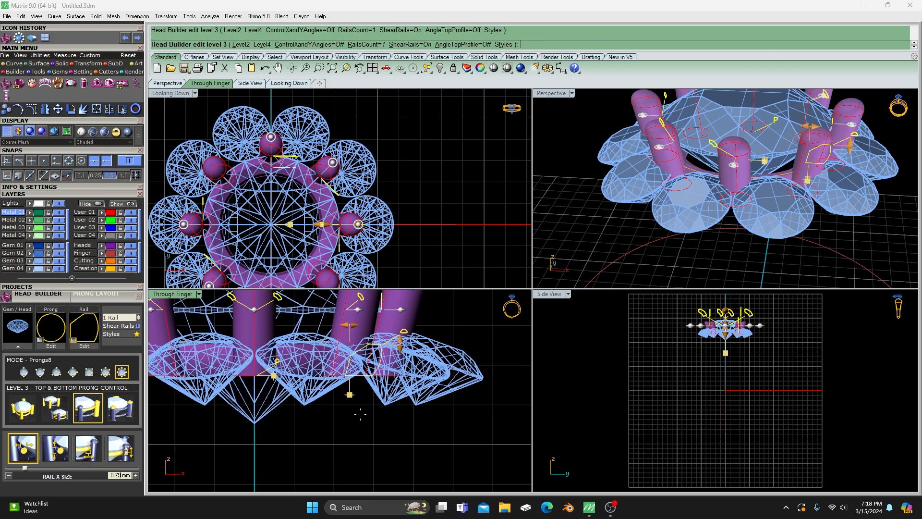
{"action": "mouse_move", "coordinate": [350, 325]}
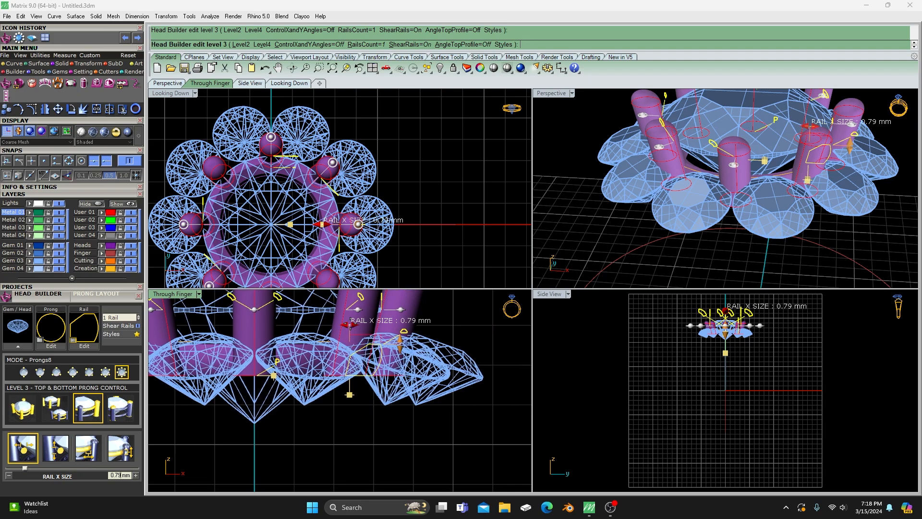
{"action": "left_click_drag", "start_coordinate": [351, 323], "coordinate": [343, 325]}
{"action": "mouse_move", "coordinate": [400, 346]}
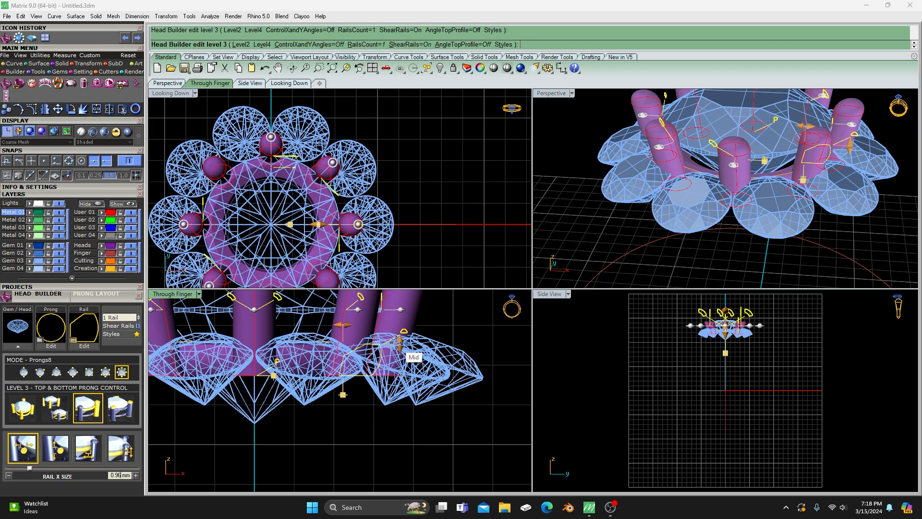
{"action": "left_click_drag", "start_coordinate": [400, 343], "coordinate": [402, 319]}
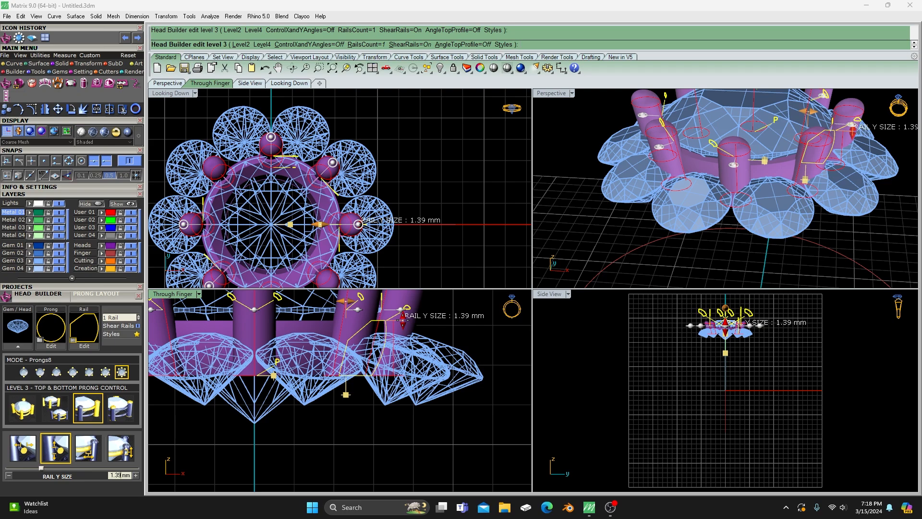
- Examine the enlarged rail and the prongs around the center gem from below, from the side and from above in 3D
{"action": "left_click", "coordinate": [589, 237]}
{"action": "right_click_drag", "start_coordinate": [589, 237], "coordinate": [648, 197]}
{"action": "scroll", "coordinate": [624, 231], "scroll_direction": "down", "scroll_amount": 4}
{"action": "scroll", "coordinate": [640, 171], "scroll_direction": "down", "scroll_amount": 3}
{"action": "scroll", "coordinate": [648, 197], "scroll_direction": "up", "scroll_amount": 8}
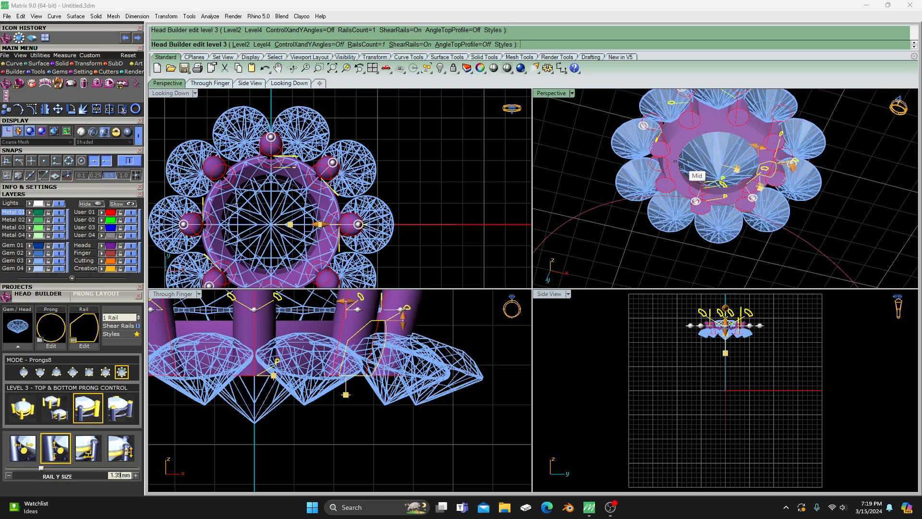
{"action": "scroll", "coordinate": [643, 185], "scroll_direction": "down", "scroll_amount": 6}
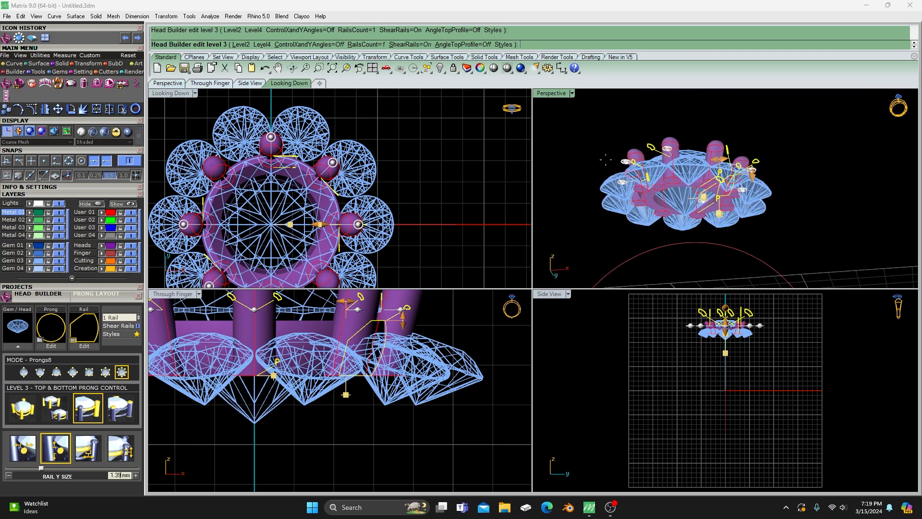
{"action": "right_click_drag", "start_coordinate": [649, 185], "coordinate": [622, 224]}
{"action": "scroll", "coordinate": [669, 194], "scroll_direction": "down", "scroll_amount": 4}
{"action": "right_click_drag", "start_coordinate": [668, 194], "coordinate": [737, 213]}
{"action": "scroll", "coordinate": [674, 230], "scroll_direction": "up", "scroll_amount": 6}
{"action": "scroll", "coordinate": [675, 229], "scroll_direction": "up", "scroll_amount": 5}
{"action": "scroll", "coordinate": [692, 235], "scroll_direction": "up", "scroll_amount": 3}
{"action": "scroll", "coordinate": [698, 224], "scroll_direction": "down", "scroll_amount": 5}
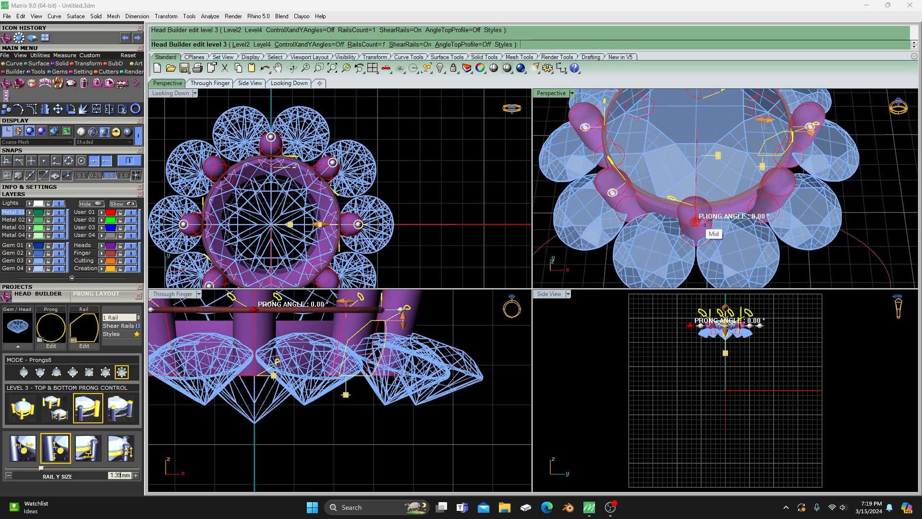
- Finish the head edit to generate the eight-prong head with its enlarged rail
{"action": "left_click", "coordinate": [420, 174]}
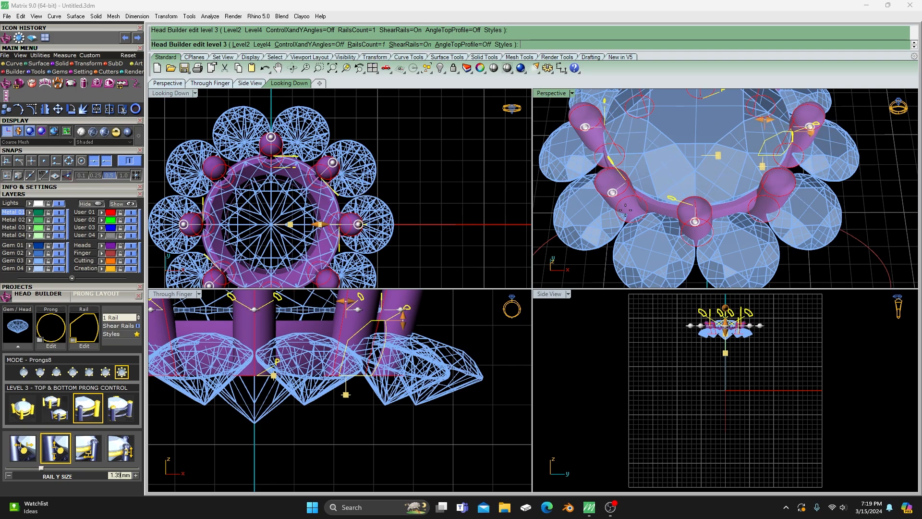
{"action": "right_click", "coordinate": [437, 161]}
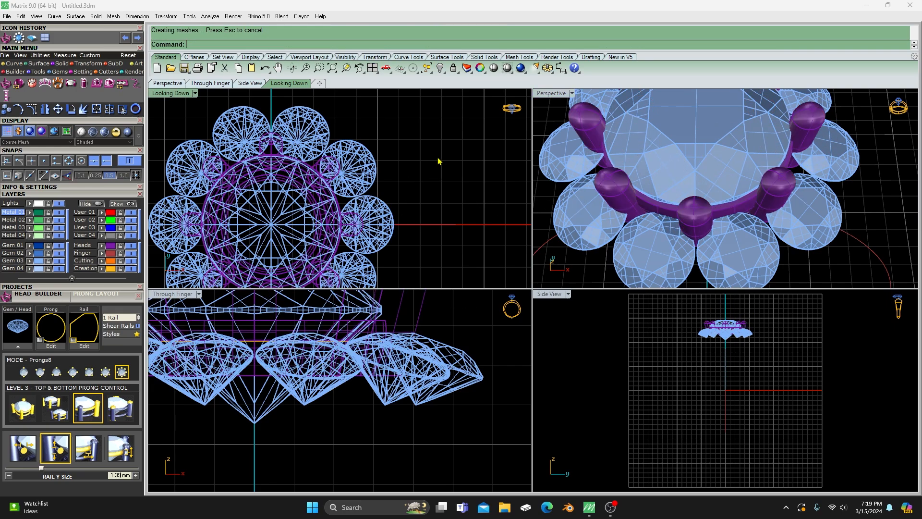
{"action": "scroll", "coordinate": [438, 161], "scroll_direction": "down", "scroll_amount": 6}
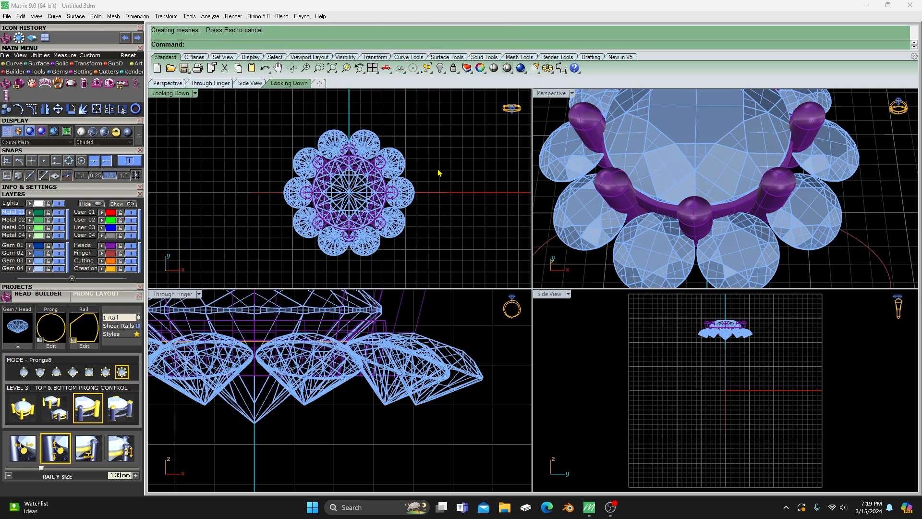
- Delete all ten edge gems around the center head
{"action": "double_click", "coordinate": [552, 95]}
{"action": "scroll", "coordinate": [428, 206], "scroll_direction": "down", "scroll_amount": 3}
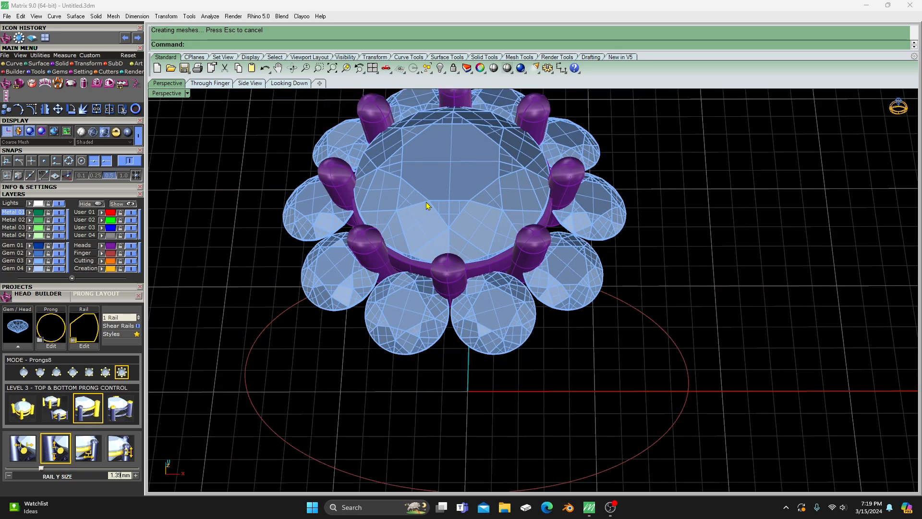
{"action": "scroll", "coordinate": [428, 205], "scroll_direction": "up", "scroll_amount": 3}
{"action": "right_click_drag", "start_coordinate": [411, 333], "coordinate": [431, 319]}
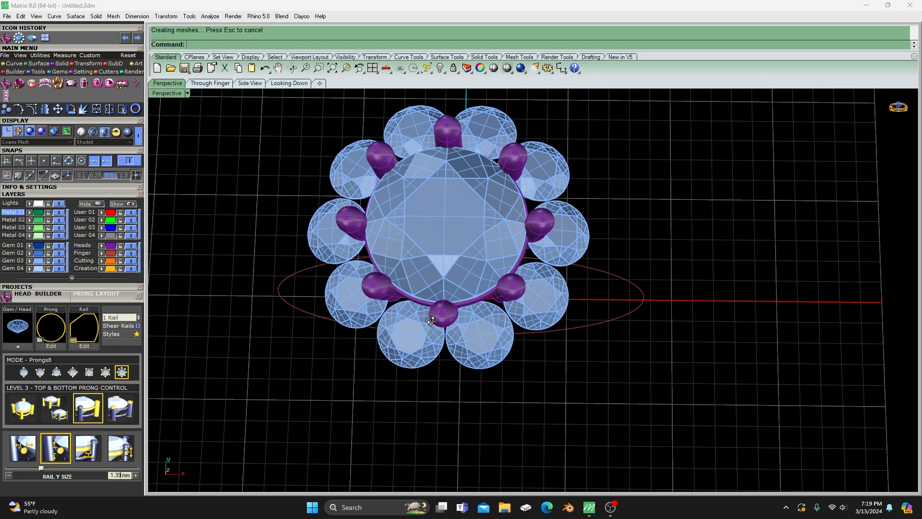
{"action": "left_click", "coordinate": [340, 309]}
{"action": "left_click", "coordinate": [262, 354]}
{"action": "left_click", "coordinate": [347, 303]}
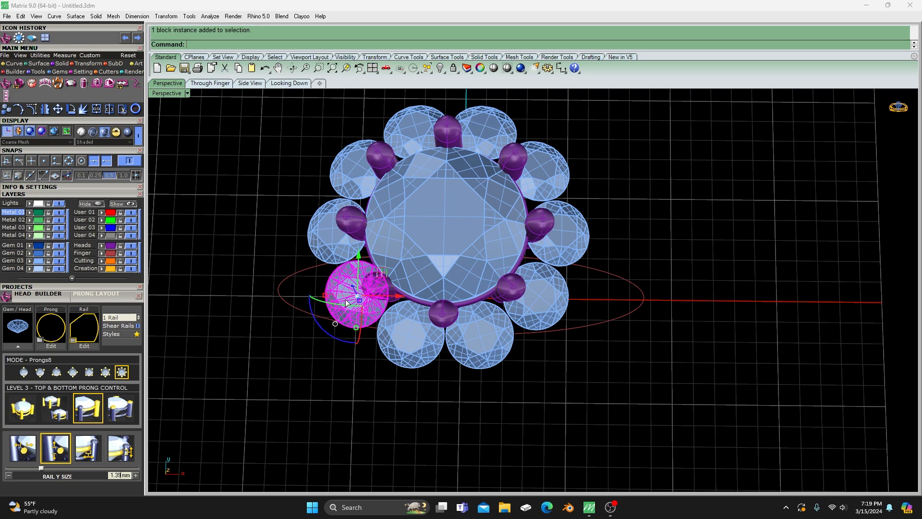
{"action": "left_click", "coordinate": [396, 323], "text": "shift"}
{"action": "left_click_drag", "start_coordinate": [465, 327], "coordinate": [472, 328], "text": "shift"}
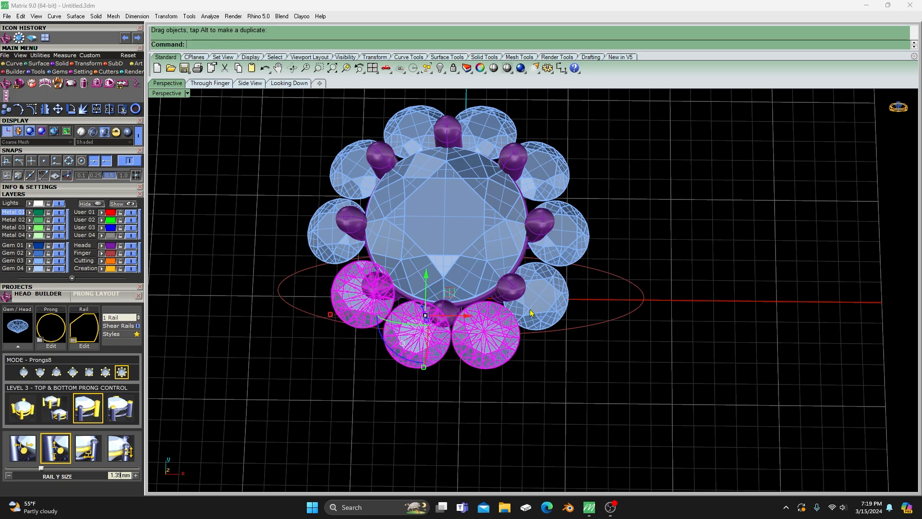
{"action": "left_click", "coordinate": [543, 296], "text": "shift"}
{"action": "left_click", "coordinate": [559, 228], "text": "shift"}
{"action": "left_click", "coordinate": [540, 171], "text": "shift"}
{"action": "left_click", "coordinate": [483, 129], "text": "shift"}
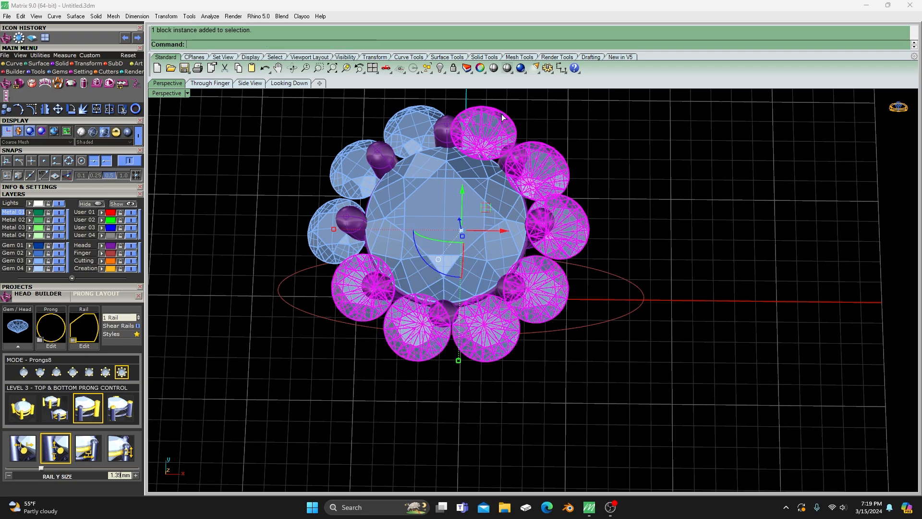
{"action": "left_click", "coordinate": [424, 120], "text": "shift"}
{"action": "left_click", "coordinate": [364, 155], "text": "shift"}
{"action": "left_click", "coordinate": [323, 224], "text": "shift"}
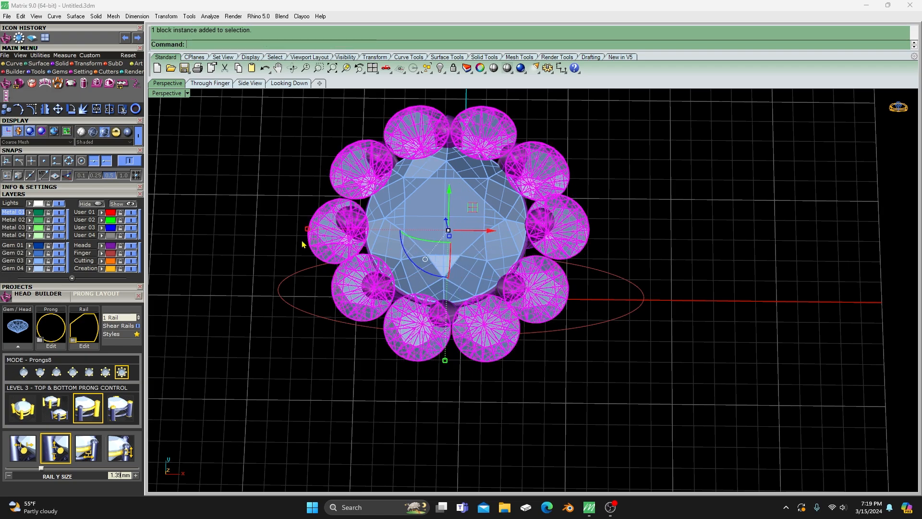
{"action": "key", "text": "Delete"}
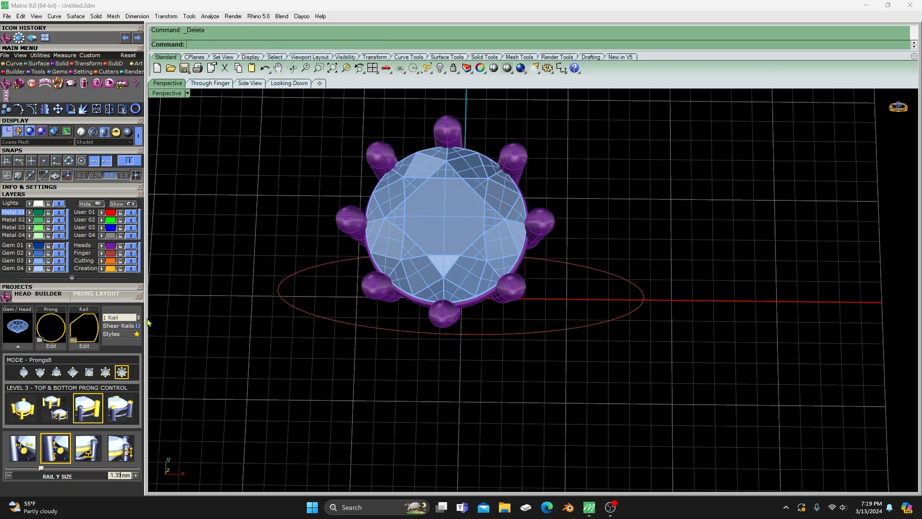
- Close the Head Builder, open the Cluster Builder, load the center gem and set the edge gem gap to 0.2 mm
{"action": "left_click", "coordinate": [139, 296]}
{"action": "right_click_drag", "start_coordinate": [376, 385], "coordinate": [321, 288]}
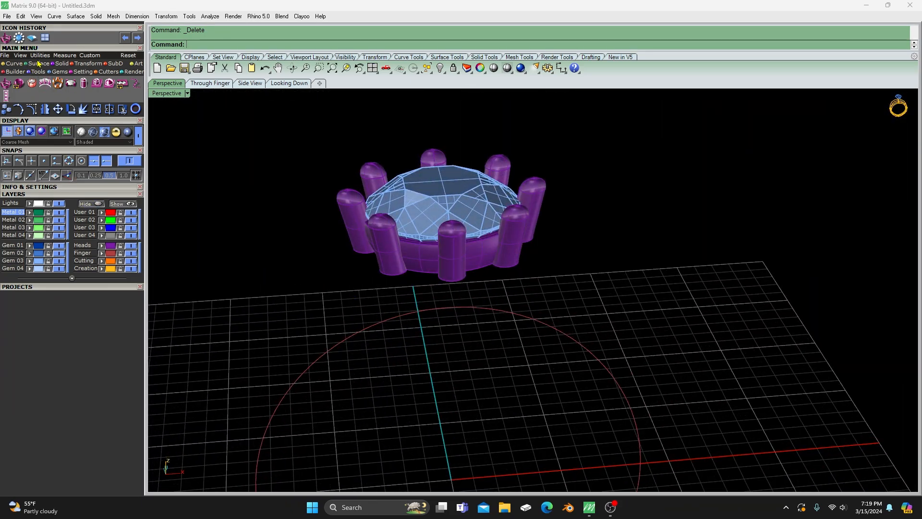
{"action": "left_click", "coordinate": [58, 72]}
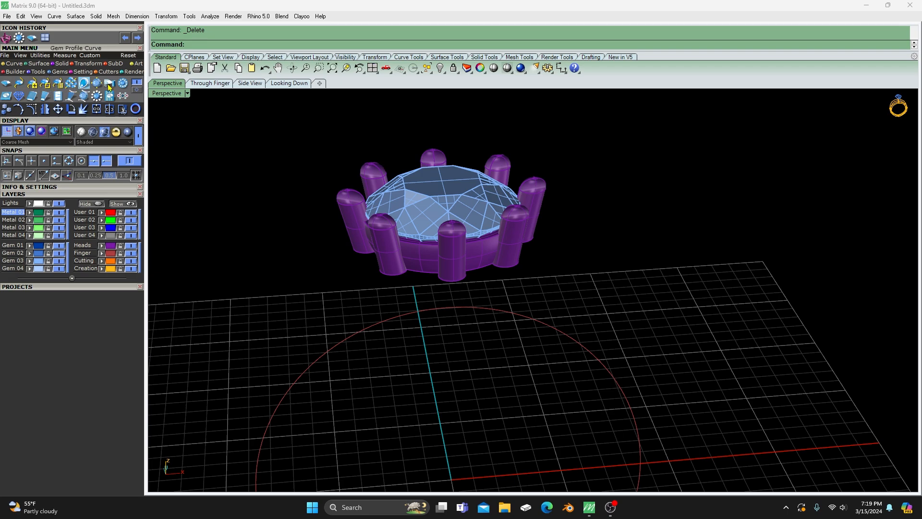
{"action": "left_click", "coordinate": [97, 96]}
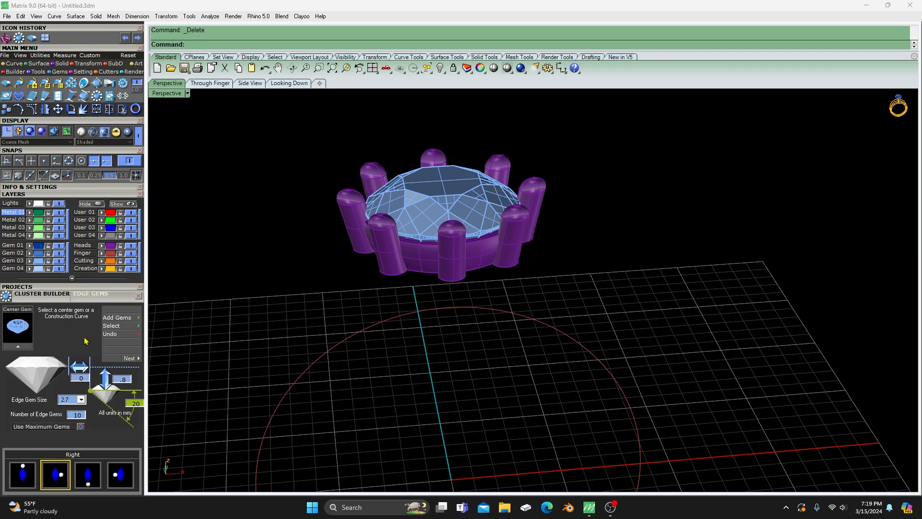
{"action": "left_click", "coordinate": [456, 194]}
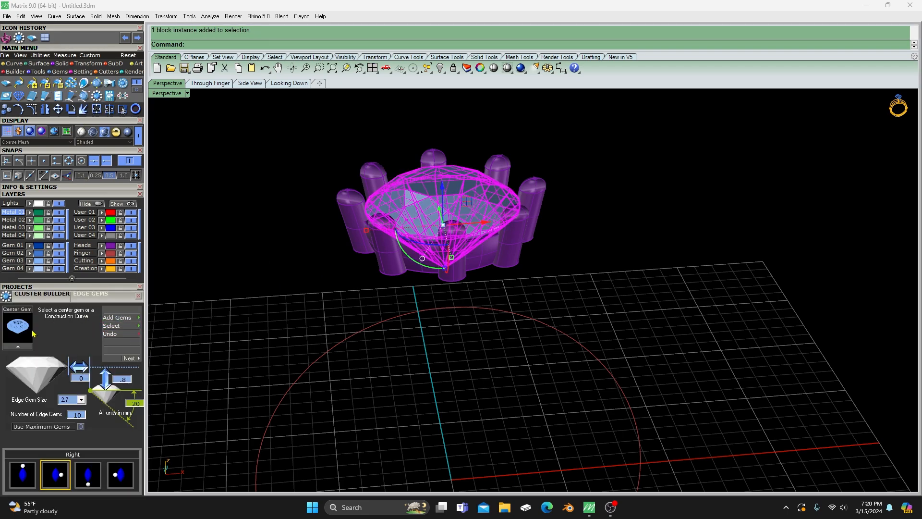
{"action": "left_click", "coordinate": [22, 348]}
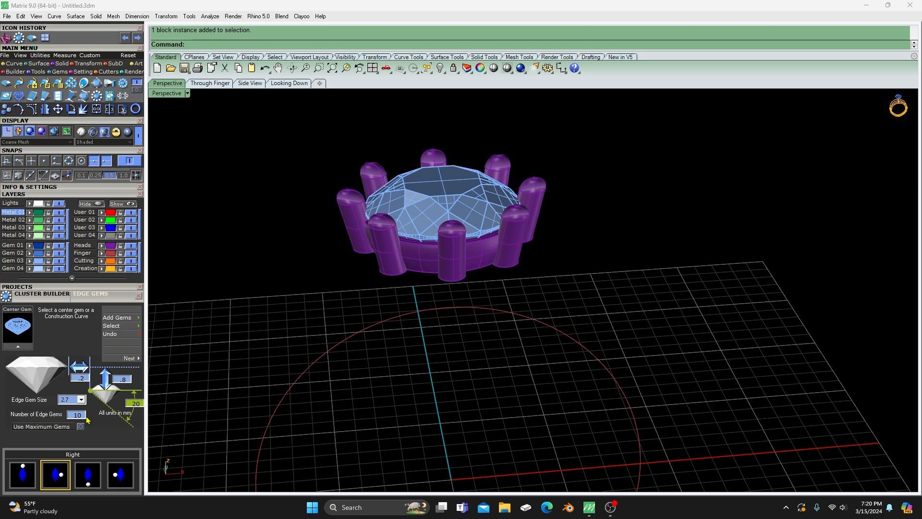
- Try ten 2.7 mm edge gems at the 0.2 mm gap around the center gem, check them against the prongs, and undo them
{"action": "left_click", "coordinate": [123, 321]}
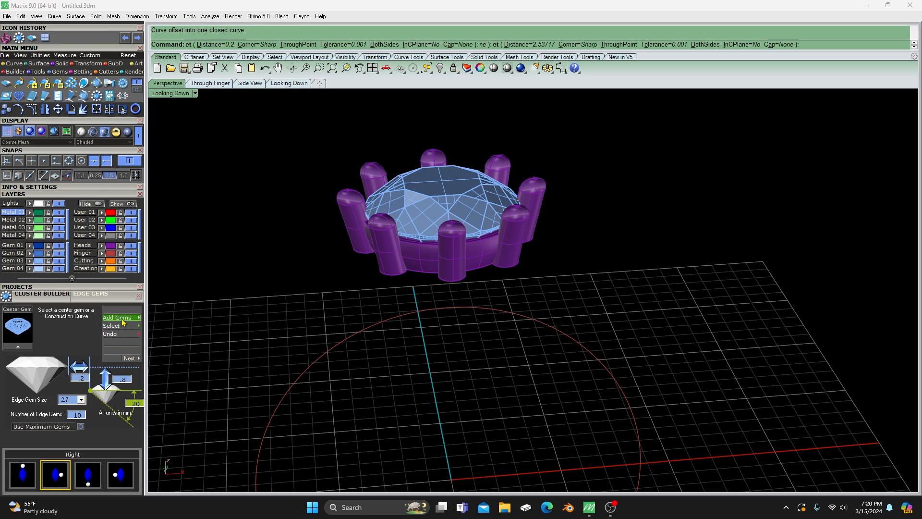
{"action": "scroll", "coordinate": [512, 251], "scroll_direction": "up", "scroll_amount": 4}
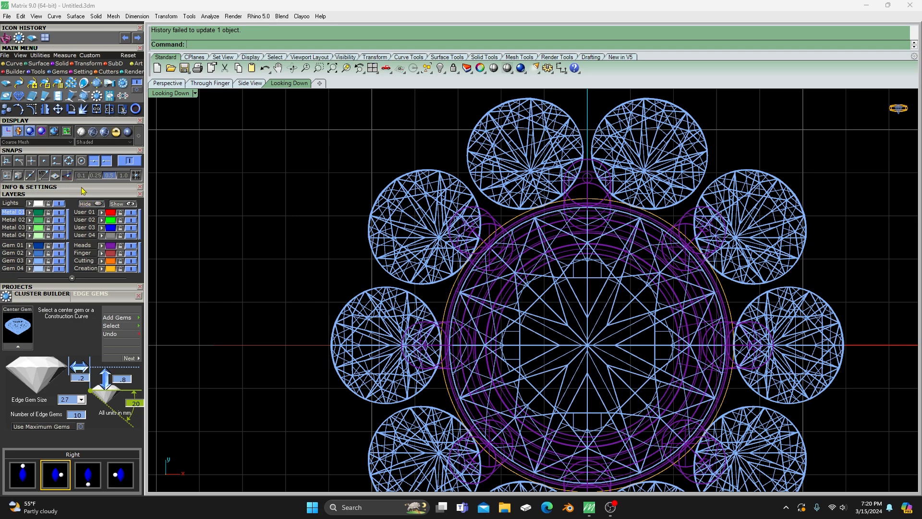
{"action": "left_click", "coordinate": [128, 131]}
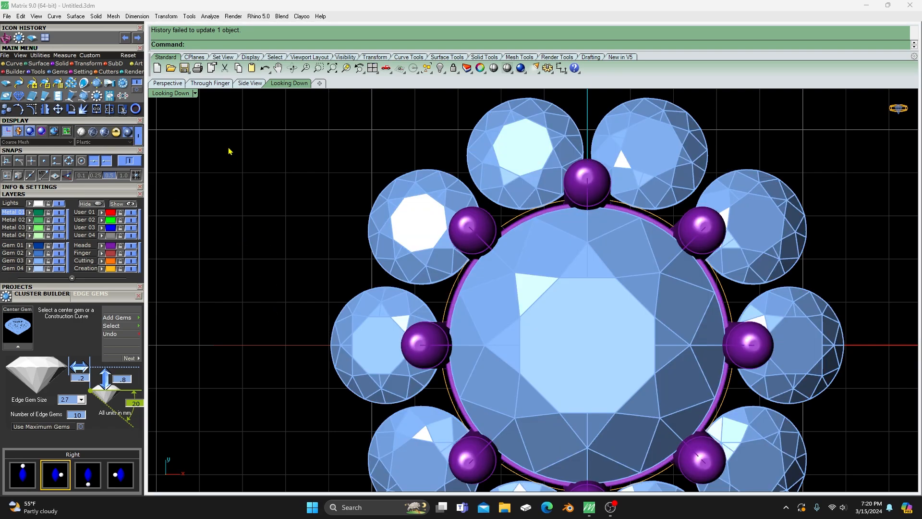
{"action": "double_click", "coordinate": [179, 93]}
{"action": "left_click", "coordinate": [682, 188]}
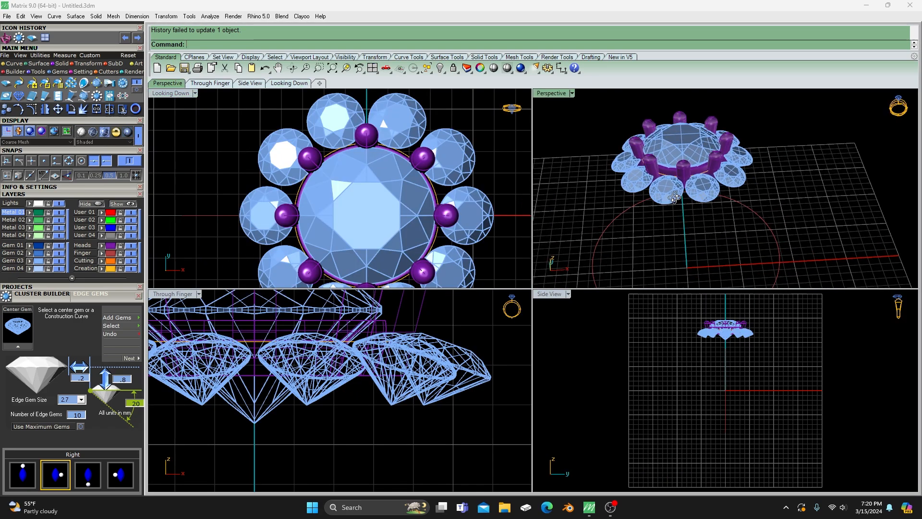
{"action": "scroll", "coordinate": [680, 222], "scroll_direction": "up", "scroll_amount": 6}
{"action": "mouse_move", "coordinate": [679, 222]}
{"action": "right_mouse_down"}
{"action": "mouse_move", "coordinate": [668, 226]}
{"action": "mouse_move", "coordinate": [685, 231]}
{"action": "right_mouse_up"}
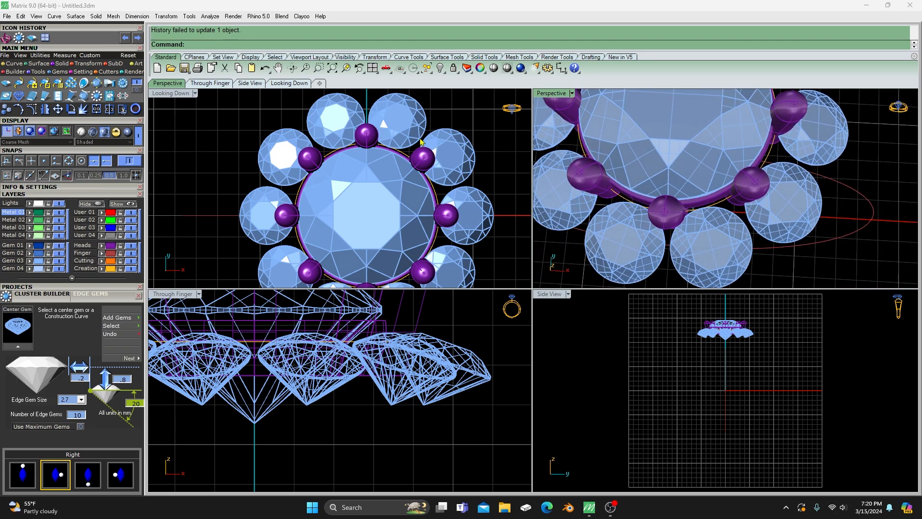
{"action": "scroll", "coordinate": [646, 202], "scroll_direction": "up", "scroll_amount": 6}
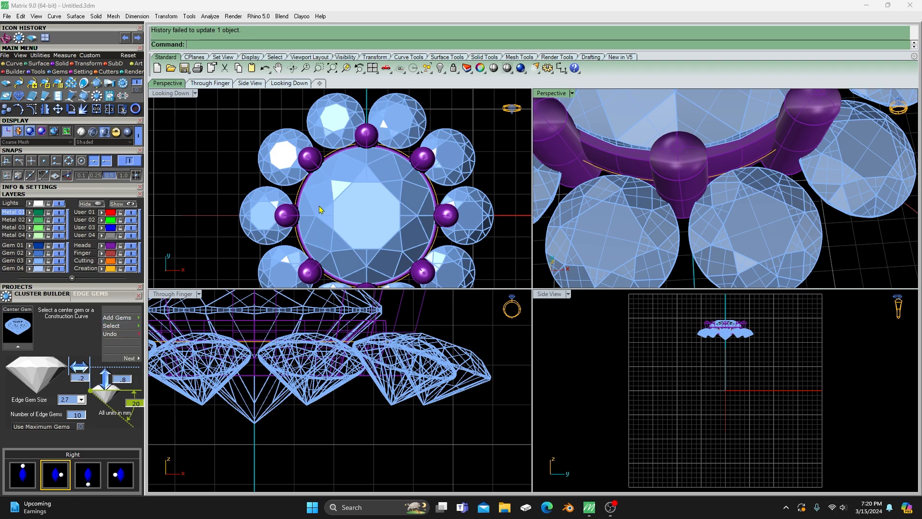
{"action": "left_click", "coordinate": [121, 333]}
- Set the edge gem size to 2.8 mm, add ten edge gems around the center gem and check their fit against the rail
{"action": "left_click", "coordinate": [83, 402]}
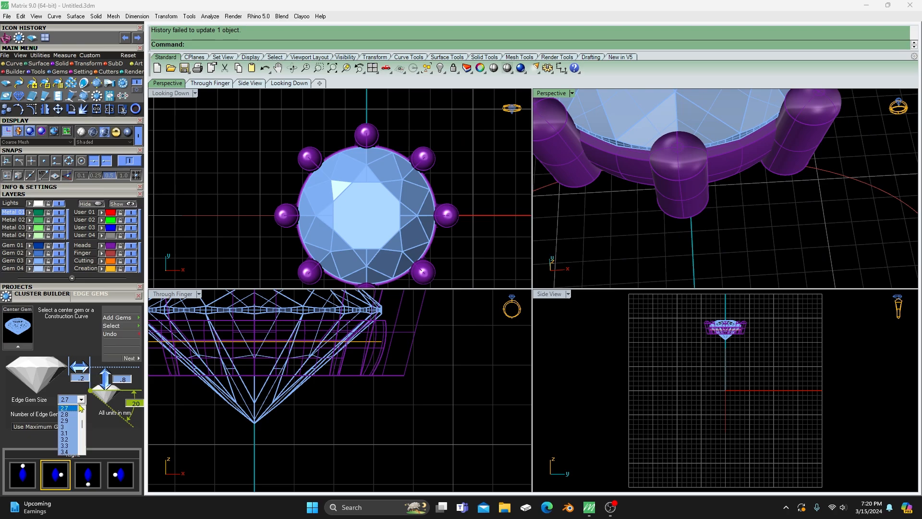
{"action": "left_click", "coordinate": [79, 411]}
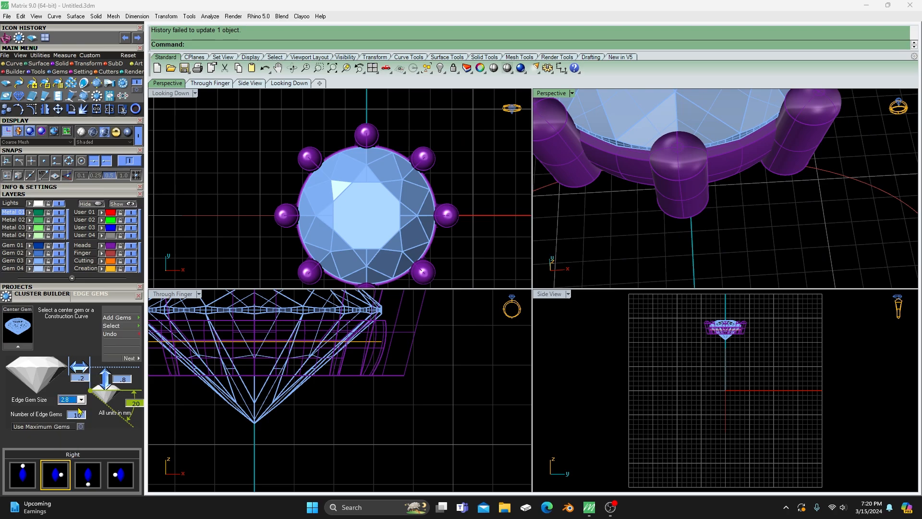
{"action": "left_click", "coordinate": [130, 322]}
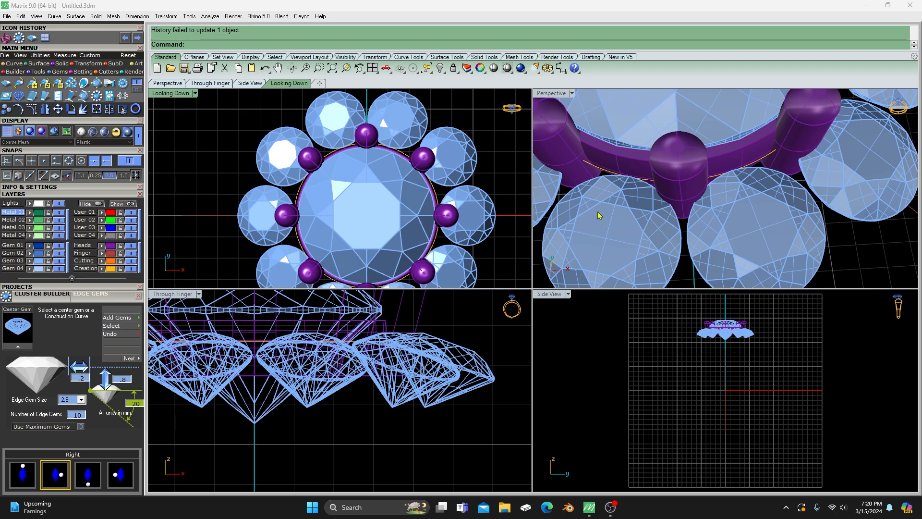
{"action": "mouse_move", "coordinate": [599, 216]}
{"action": "right_mouse_down"}
{"action": "mouse_move", "coordinate": [631, 229]}
{"action": "mouse_move", "coordinate": [659, 223]}
{"action": "mouse_move", "coordinate": [655, 231]}
{"action": "right_mouse_up"}
{"action": "mouse_move", "coordinate": [738, 189]}
{"action": "right_mouse_down"}
{"action": "mouse_move", "coordinate": [731, 205]}
{"action": "mouse_move", "coordinate": [733, 197]}
{"action": "right_mouse_up"}
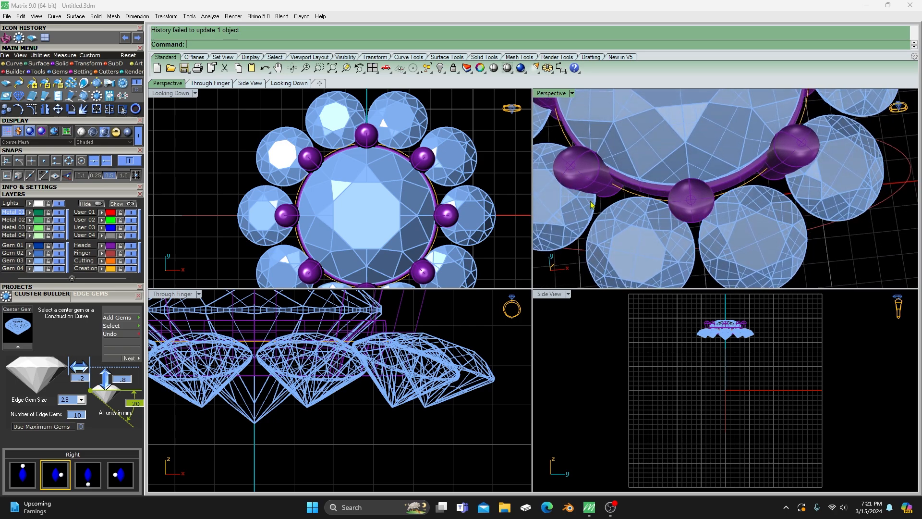
- Save the whole model, including the finger rail, to slot 1 of the cluster ring with prongs project
{"action": "double_click", "coordinate": [549, 98]}
{"action": "scroll", "coordinate": [399, 281], "scroll_direction": "down", "scroll_amount": 5}
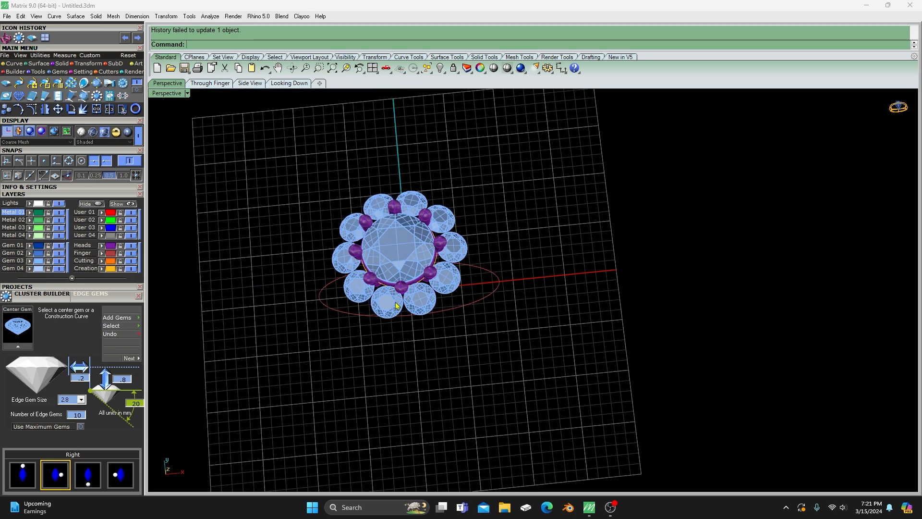
{"action": "right_click_drag", "start_coordinate": [409, 275], "coordinate": [409, 280]}
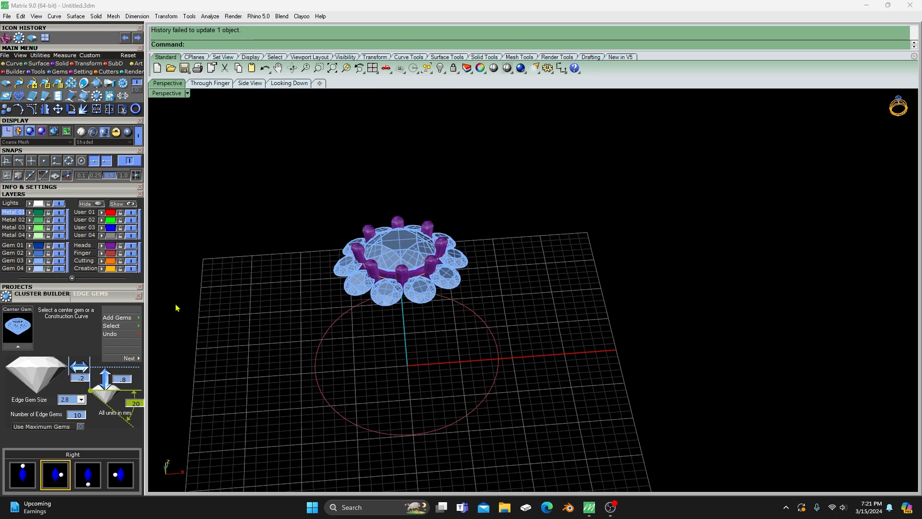
{"action": "left_click", "coordinate": [72, 287]}
{"action": "scroll", "coordinate": [387, 258], "scroll_direction": "down", "scroll_amount": 1}
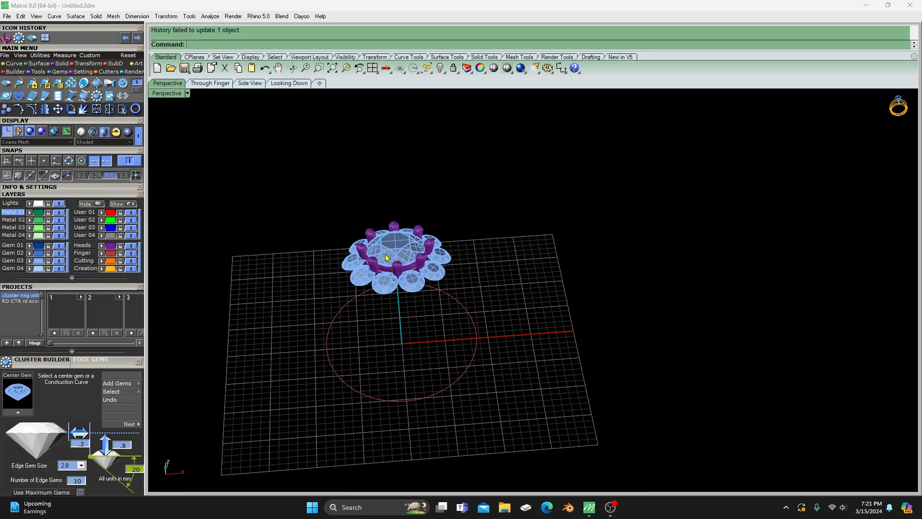
{"action": "right_click_drag", "start_coordinate": [385, 257], "coordinate": [336, 226]}
{"action": "left_click_drag", "start_coordinate": [308, 195], "coordinate": [532, 434]}
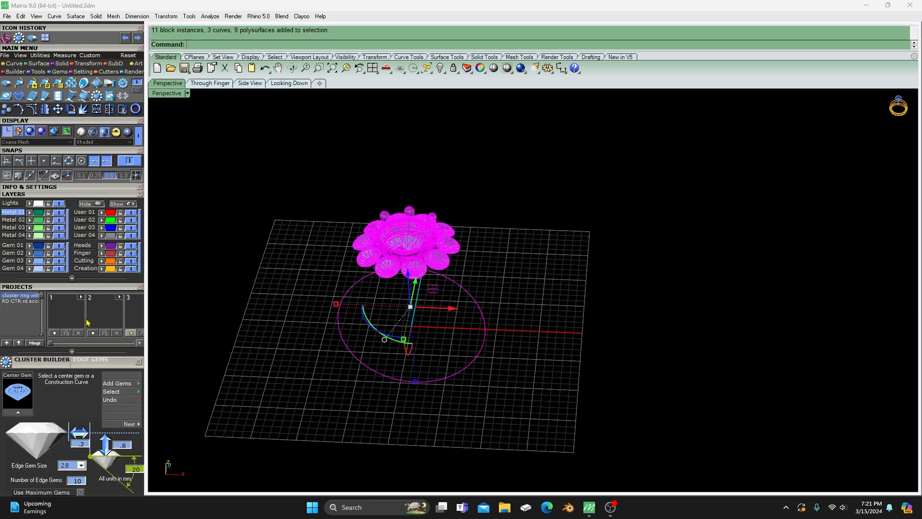
{"action": "left_click", "coordinate": [55, 332]}
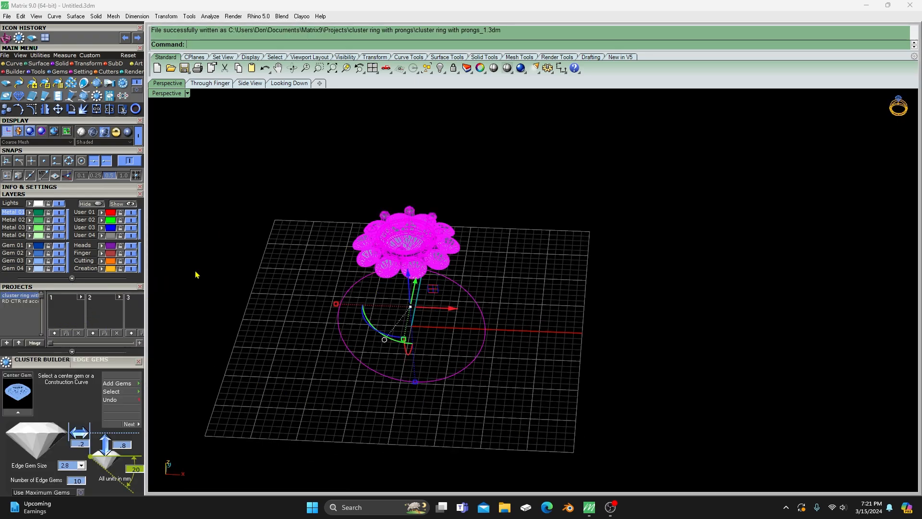
{"action": "left_click", "coordinate": [278, 269]}
- Ungroup the center head into separate prongs and rail
{"action": "scroll", "coordinate": [346, 263], "scroll_direction": "up", "scroll_amount": 3}
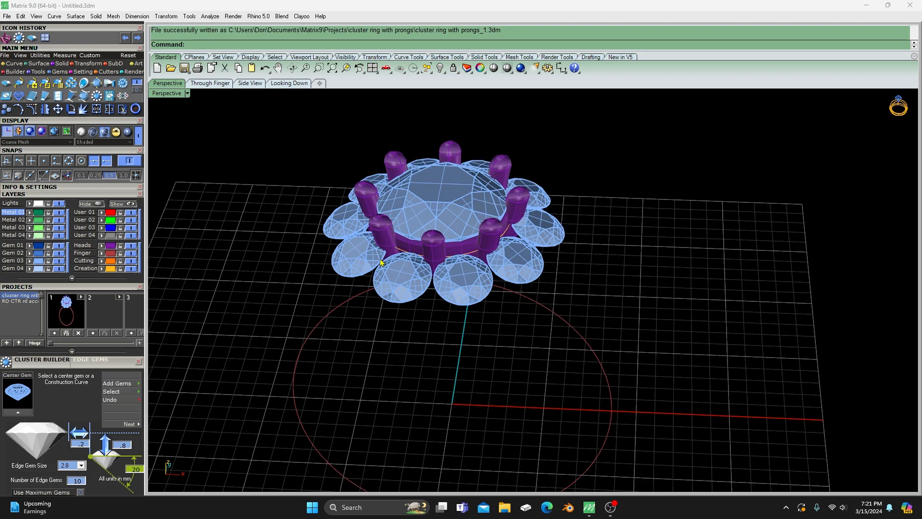
{"action": "left_click", "coordinate": [434, 253]}
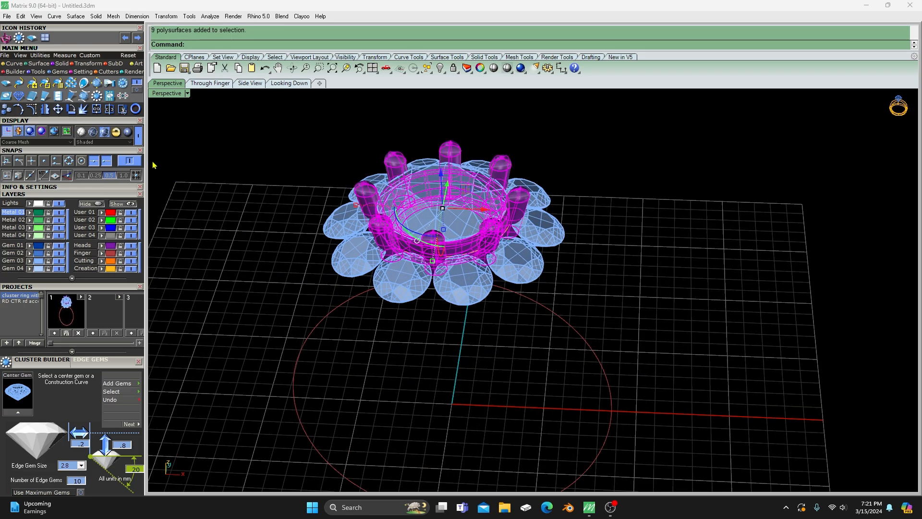
{"action": "left_click", "coordinate": [39, 56]}
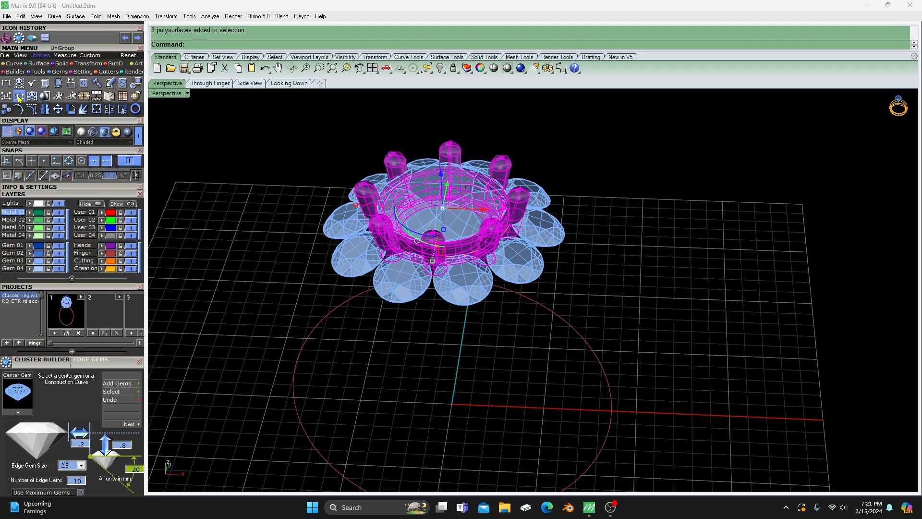
{"action": "left_click", "coordinate": [30, 84]}
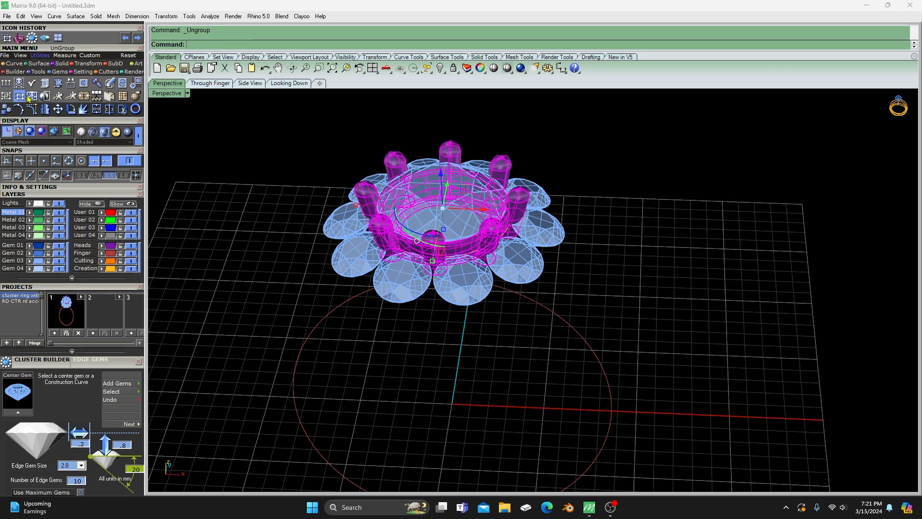
- Move the front prong and the center head's rail to the User 01 layer
{"action": "left_click", "coordinate": [385, 241]}
{"action": "left_click", "coordinate": [434, 248]}
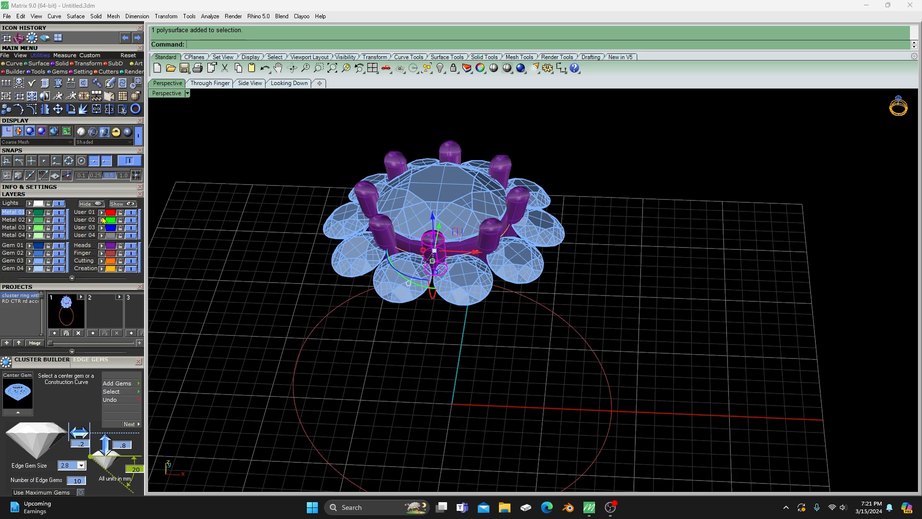
{"action": "left_click", "coordinate": [294, 237]}
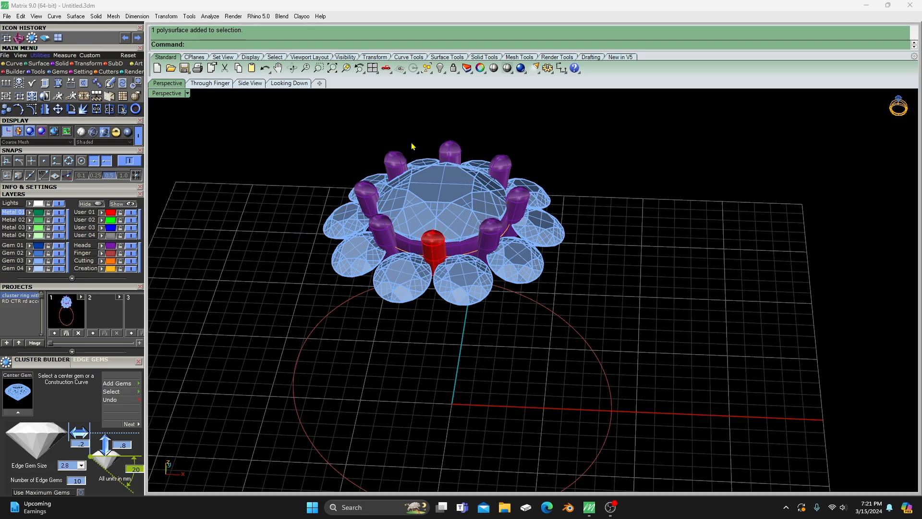
{"action": "left_click", "coordinate": [464, 250]}
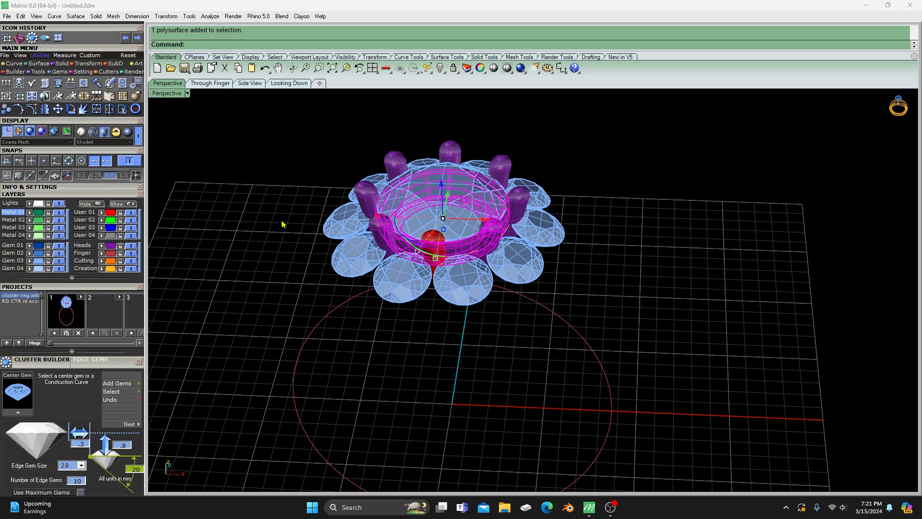
{"action": "left_click", "coordinate": [102, 212]}
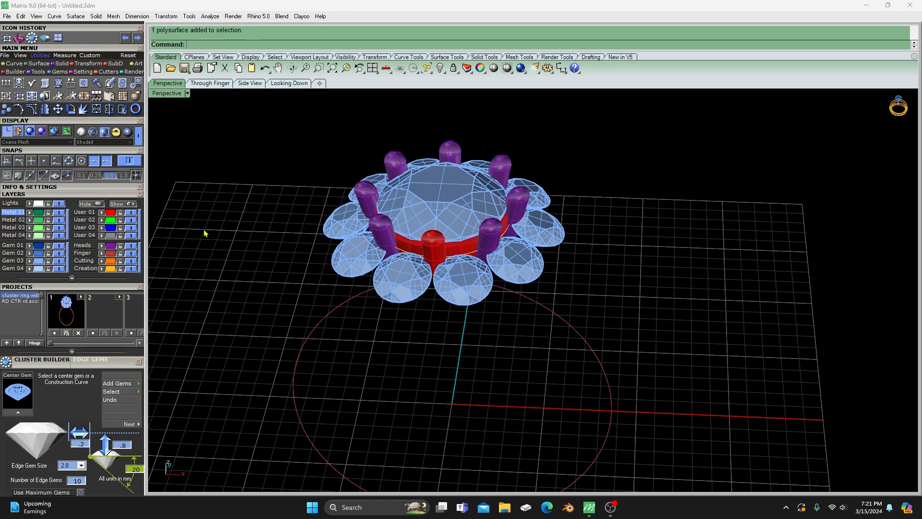
- Delete the remaining prongs on the Heads layer, then return the kept front prong and rail to the Heads layer
{"action": "left_click", "coordinate": [111, 247]}
{"action": "key", "text": "Delete"}
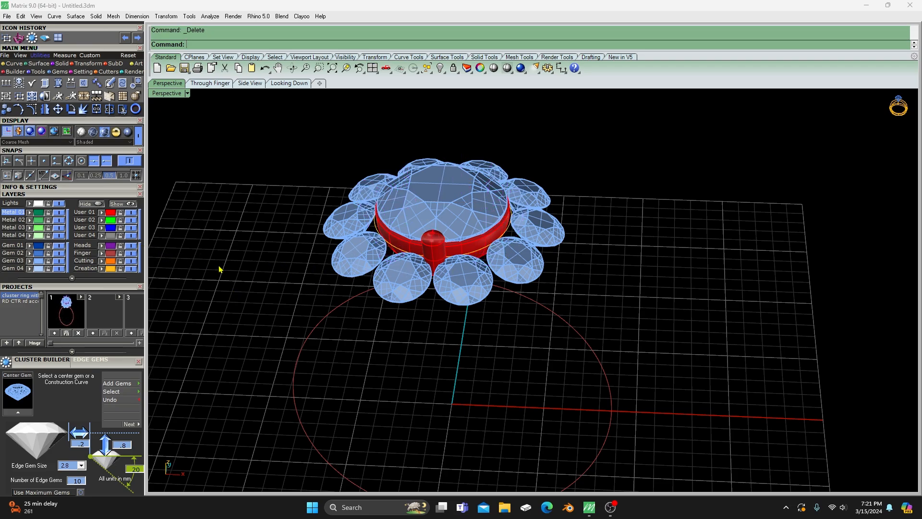
{"action": "left_click", "coordinate": [111, 213]}
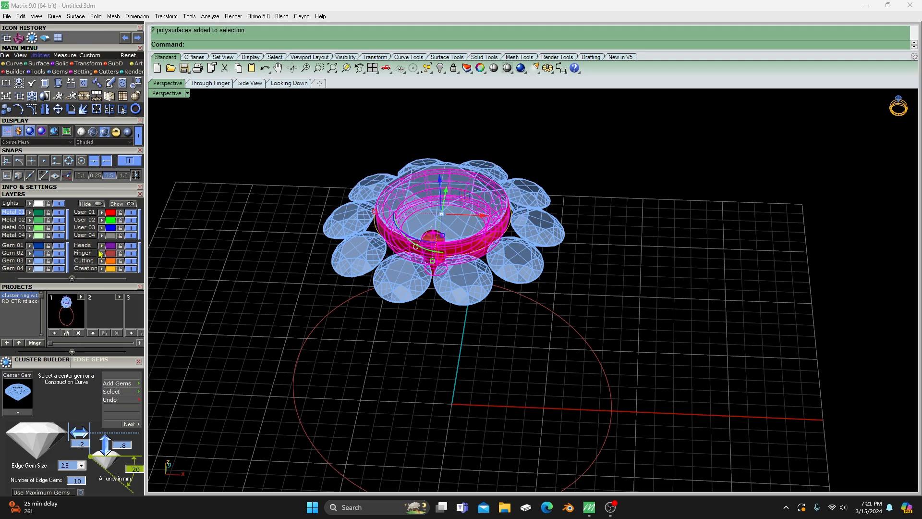
{"action": "left_click", "coordinate": [102, 246]}
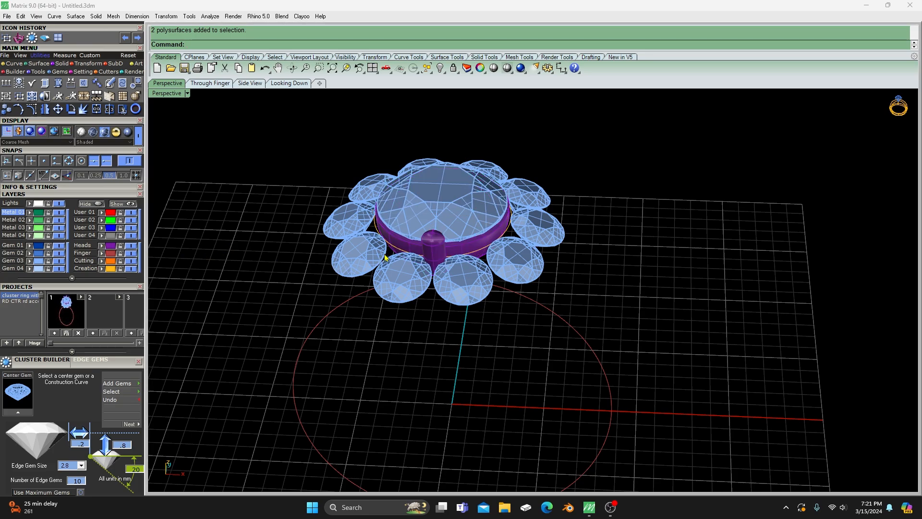
- Polar-array the front prong around 0,0,0 with 10 items over a 360-degree fill angle
{"action": "right_click_drag", "start_coordinate": [413, 310], "coordinate": [425, 293]}
{"action": "scroll", "coordinate": [428, 276], "scroll_direction": "up", "scroll_amount": 4}
{"action": "left_click", "coordinate": [421, 282]}
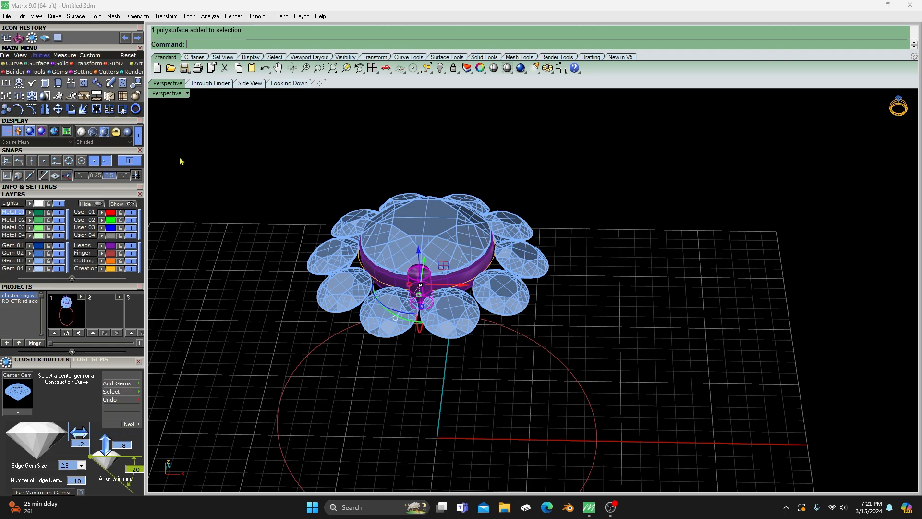
{"action": "left_click", "coordinate": [87, 64]}
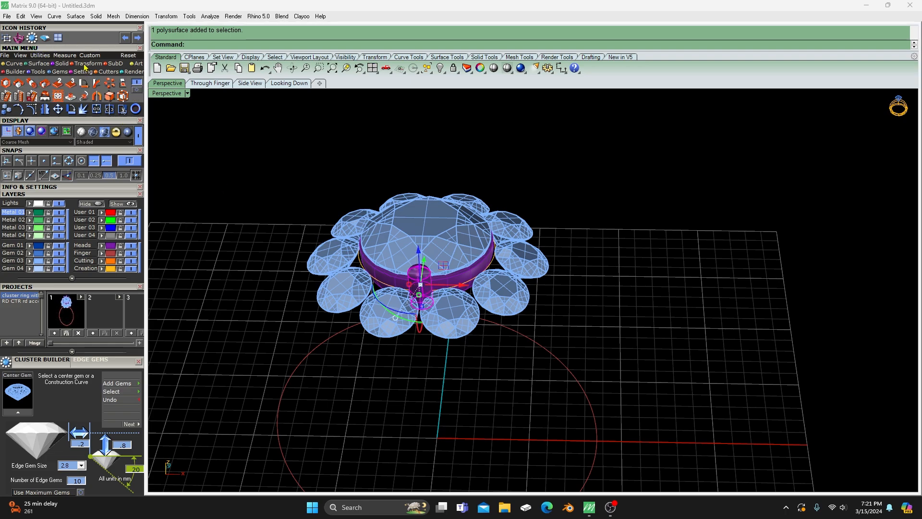
{"action": "left_click", "coordinate": [110, 84]}
{"action": "scroll", "coordinate": [266, 179], "scroll_direction": "down", "scroll_amount": 1}
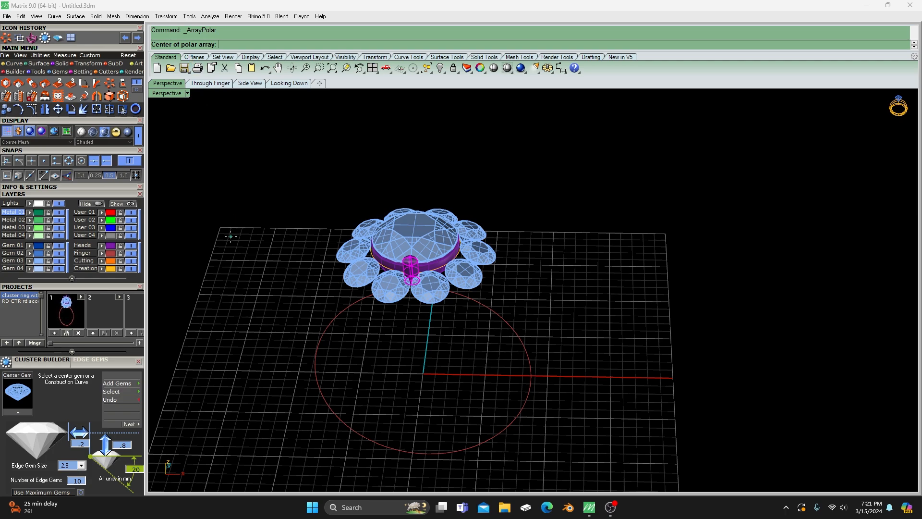
{"action": "type", "text": "0,0,0"}
{"action": "key", "text": "Return"}
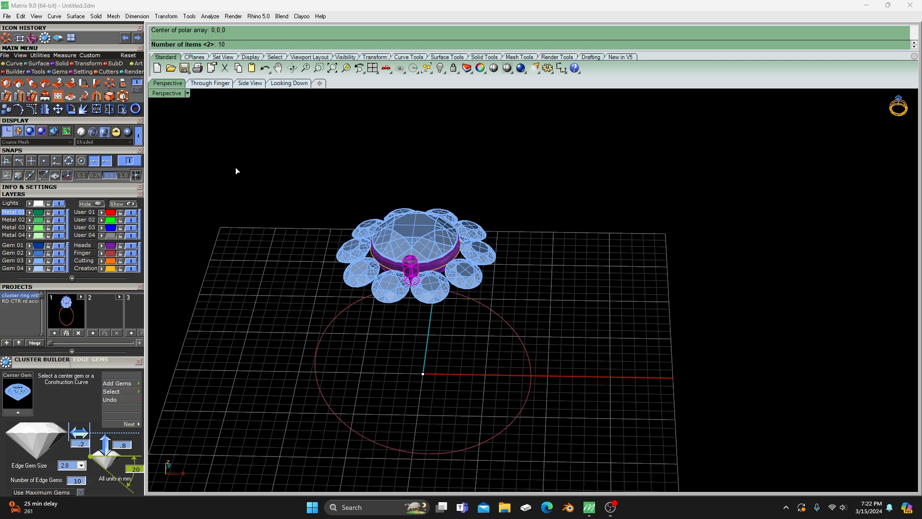
{"action": "type", "text": "10"}
{"action": "key", "text": "Return"}
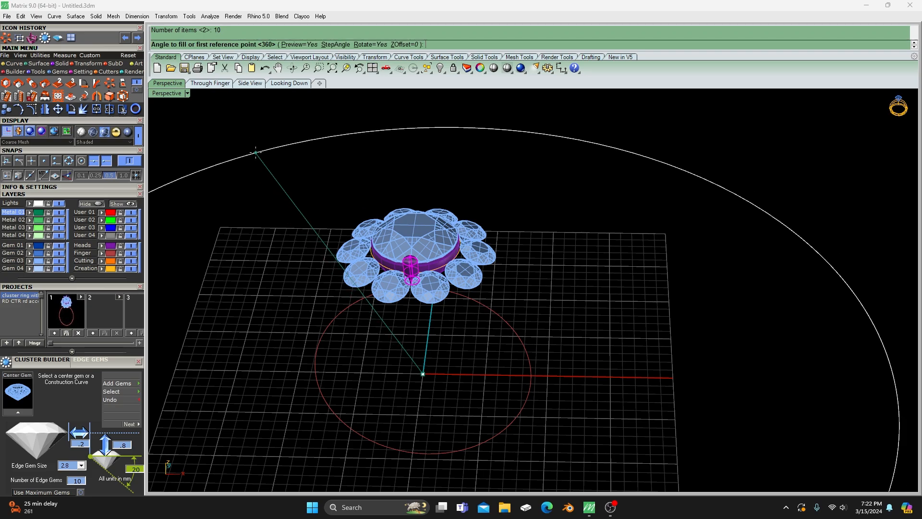
{"action": "key", "text": "Return"}
{"action": "key", "text": "Return"}
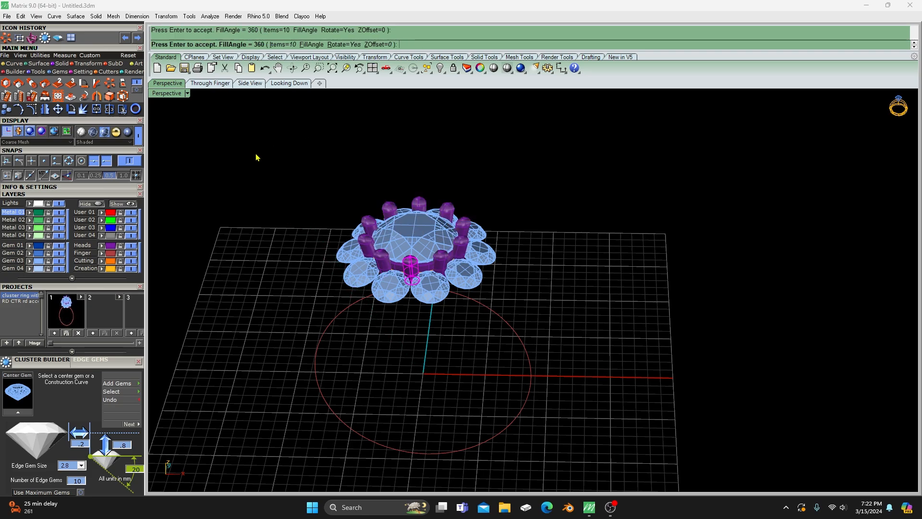
- Examine from several angles how the arrayed prongs sit between the center gem and the edge gems
{"action": "right_click_drag", "start_coordinate": [405, 326], "coordinate": [509, 236]}
{"action": "scroll", "coordinate": [449, 278], "scroll_direction": "up", "scroll_amount": 3}
{"action": "scroll", "coordinate": [449, 278], "scroll_direction": "up", "scroll_amount": 2}
{"action": "scroll", "coordinate": [455, 315], "scroll_direction": "down", "scroll_amount": 2}
{"action": "right_click_drag", "start_coordinate": [552, 307], "coordinate": [477, 301]}
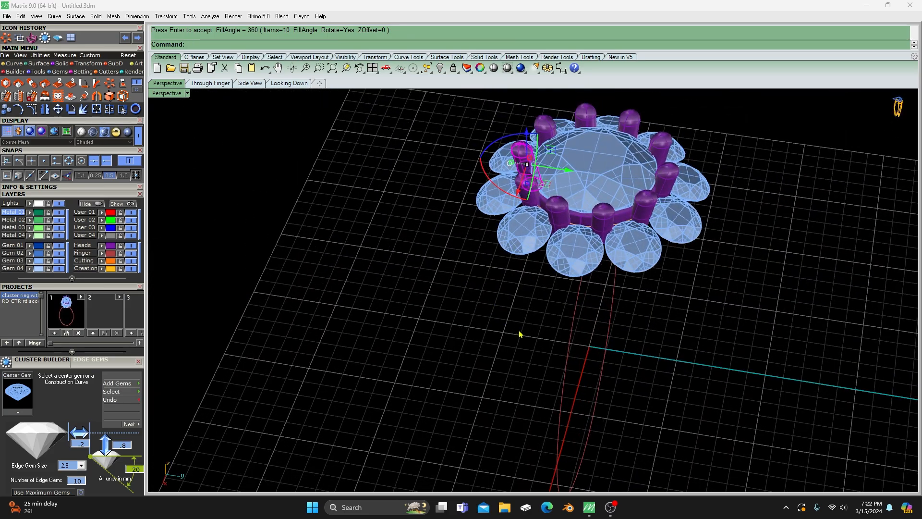
{"action": "mouse_move", "coordinate": [519, 333]}
{"action": "right_mouse_down"}
{"action": "mouse_move", "coordinate": [363, 292]}
{"action": "mouse_move", "coordinate": [364, 305]}
{"action": "mouse_move", "coordinate": [474, 293]}
{"action": "right_mouse_up"}
{"action": "scroll", "coordinate": [363, 293], "scroll_direction": "down", "scroll_amount": 5}
{"action": "scroll", "coordinate": [429, 284], "scroll_direction": "down", "scroll_amount": 7}
{"action": "right_click_drag", "start_coordinate": [384, 310], "coordinate": [468, 310]}
{"action": "scroll", "coordinate": [471, 313], "scroll_direction": "up", "scroll_amount": 5}
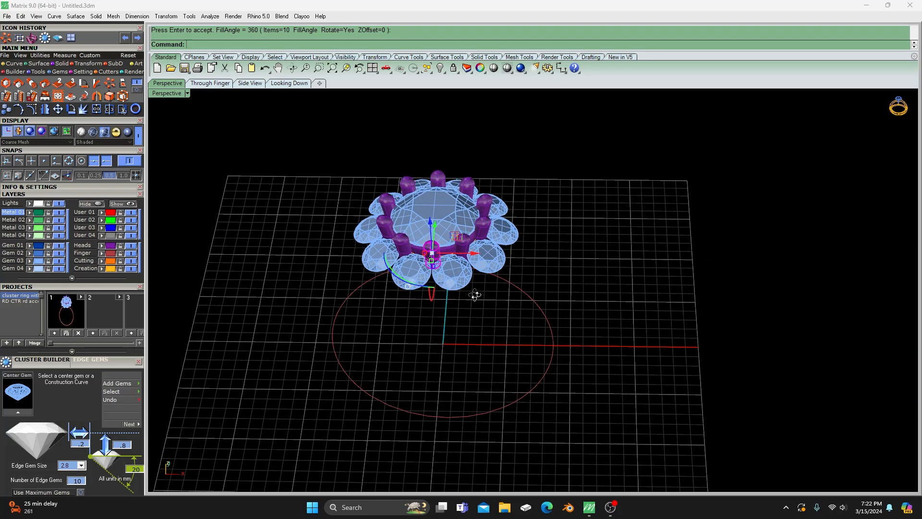
- Move the center gem to the User 03 layer
{"action": "left_click", "coordinate": [424, 225]}
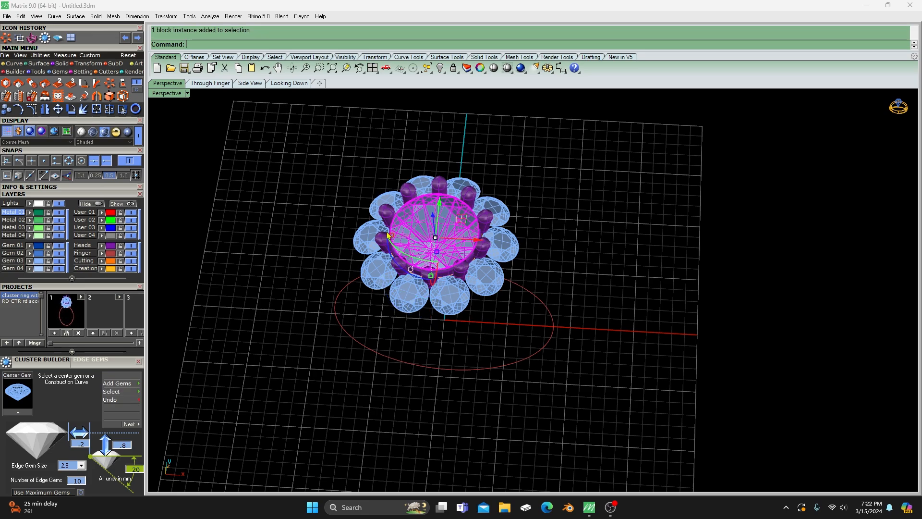
{"action": "left_click", "coordinate": [100, 228]}
{"action": "left_click", "coordinate": [249, 176]}
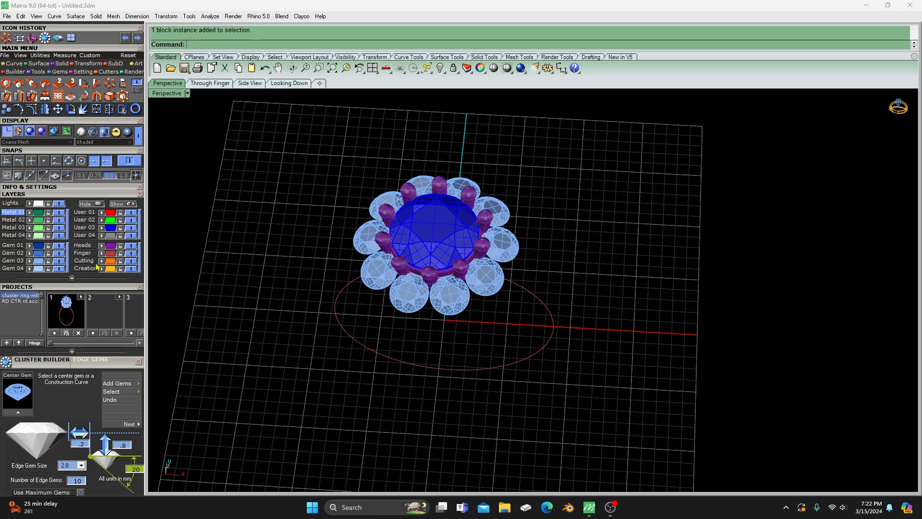
- Group the ten edge gems and check that they select as one
{"action": "left_click", "coordinate": [40, 263]}
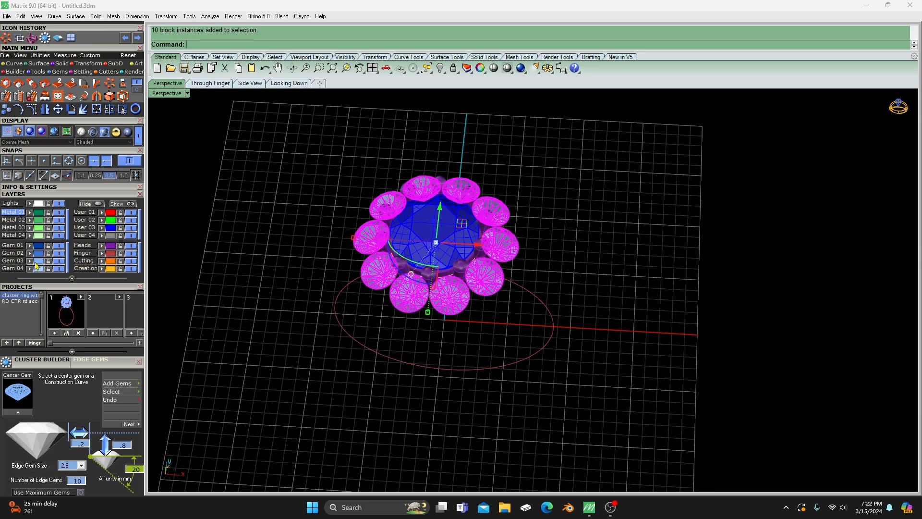
{"action": "left_click", "coordinate": [40, 56]}
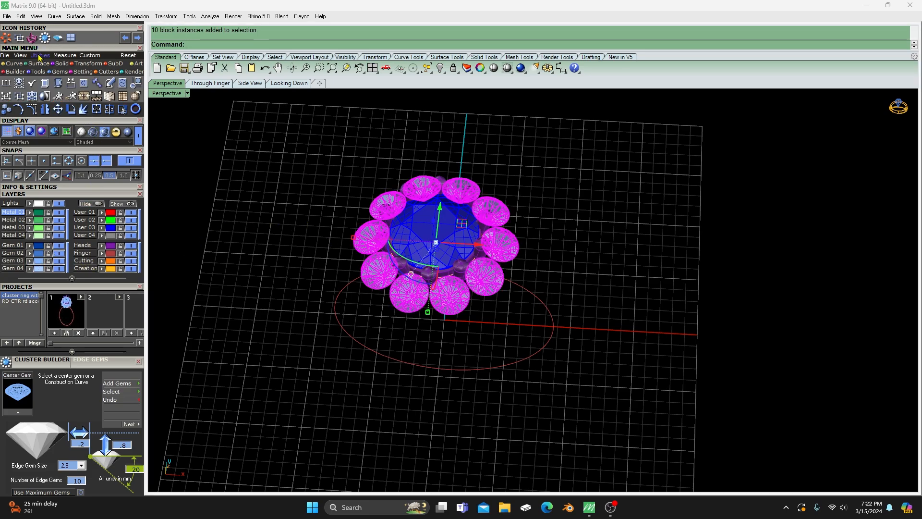
{"action": "left_click", "coordinate": [7, 97]}
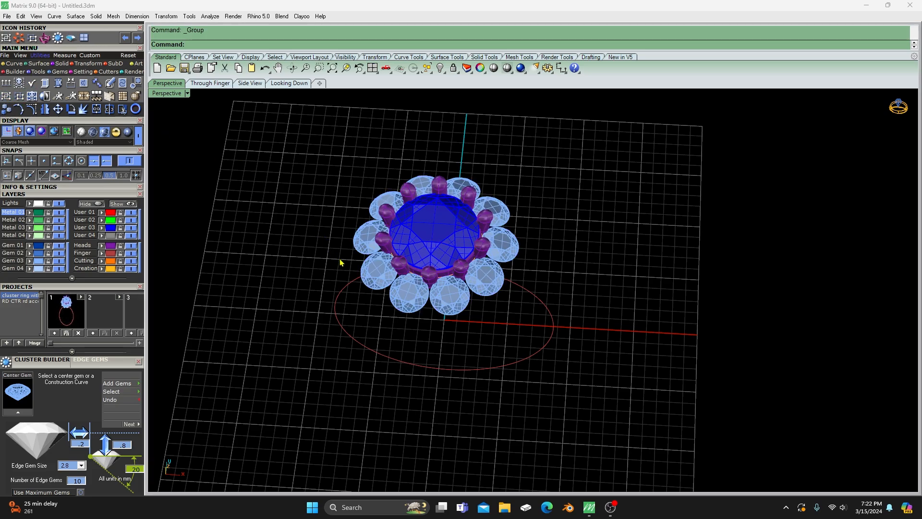
{"action": "left_click", "coordinate": [376, 270]}
{"action": "left_click", "coordinate": [276, 273]}
{"action": "right_click_drag", "start_coordinate": [277, 273], "coordinate": [382, 290]}
{"action": "scroll", "coordinate": [356, 357], "scroll_direction": "down", "scroll_amount": 4}
{"action": "scroll", "coordinate": [383, 289], "scroll_direction": "up", "scroll_amount": 6}
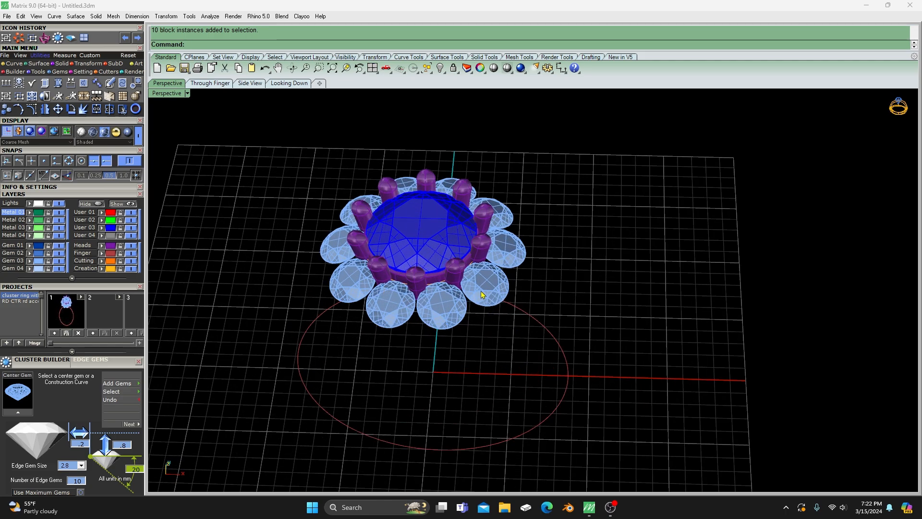
- Start the Prong Adder on the ten grouped edge gems
{"action": "left_click", "coordinate": [481, 291]}
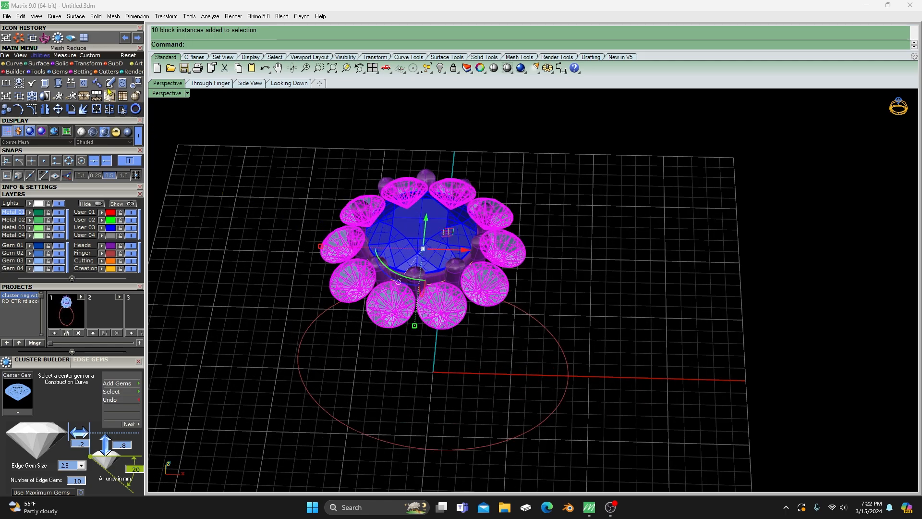
{"action": "left_click", "coordinate": [82, 72]}
{"action": "left_click", "coordinate": [240, 223]}
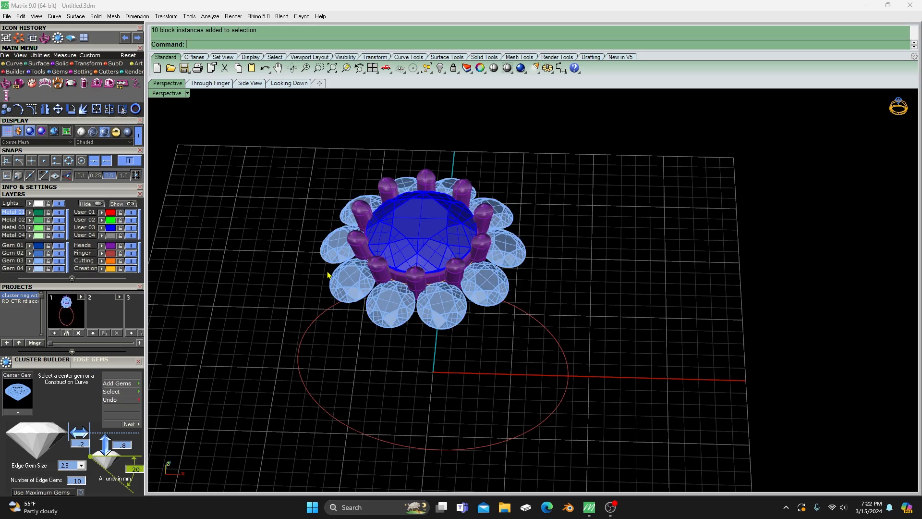
{"action": "left_click", "coordinate": [400, 310]}
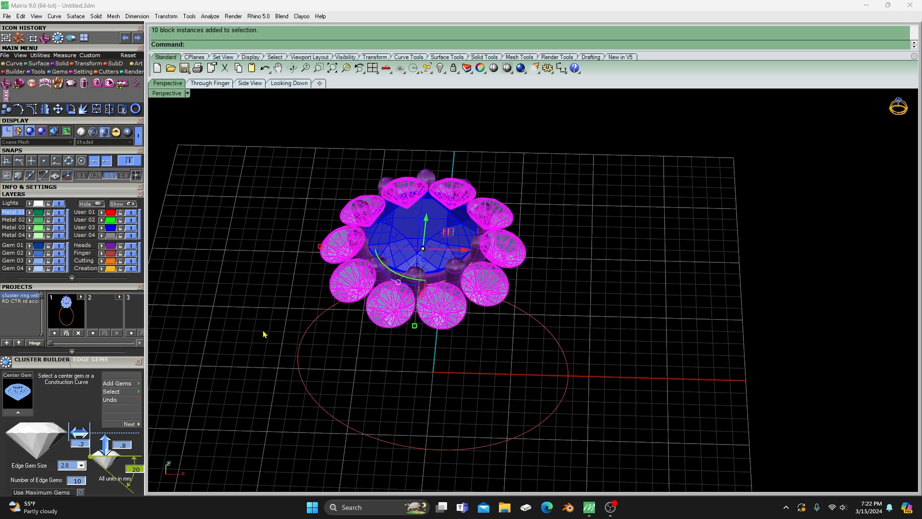
{"action": "key", "text": "F6"}
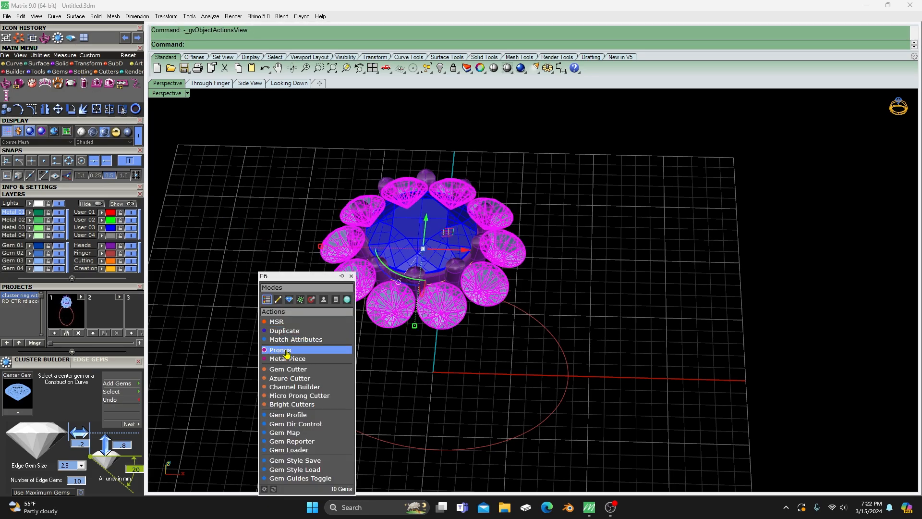
{"action": "left_click", "coordinate": [279, 350]}
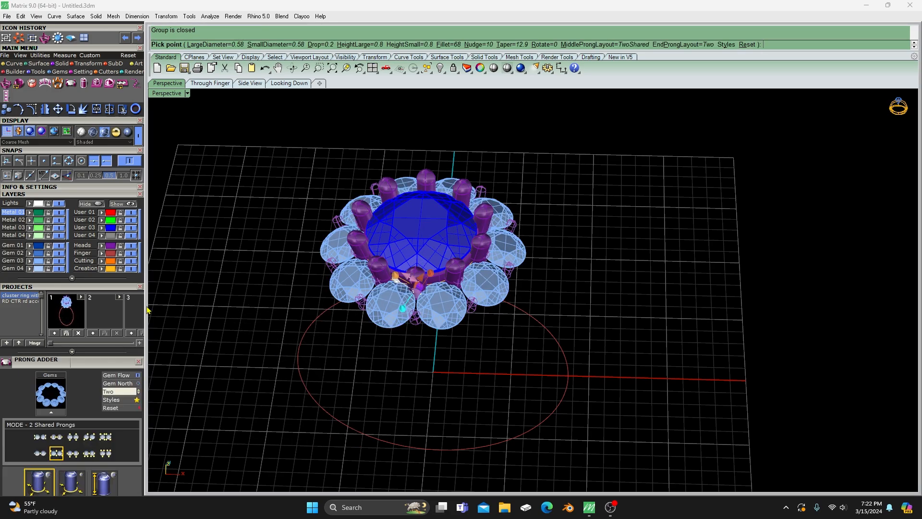
- Hide the Heads layer and inspect the previewed shared prongs between the edge gems, comparing them with the center prongs
{"action": "left_click", "coordinate": [132, 247]}
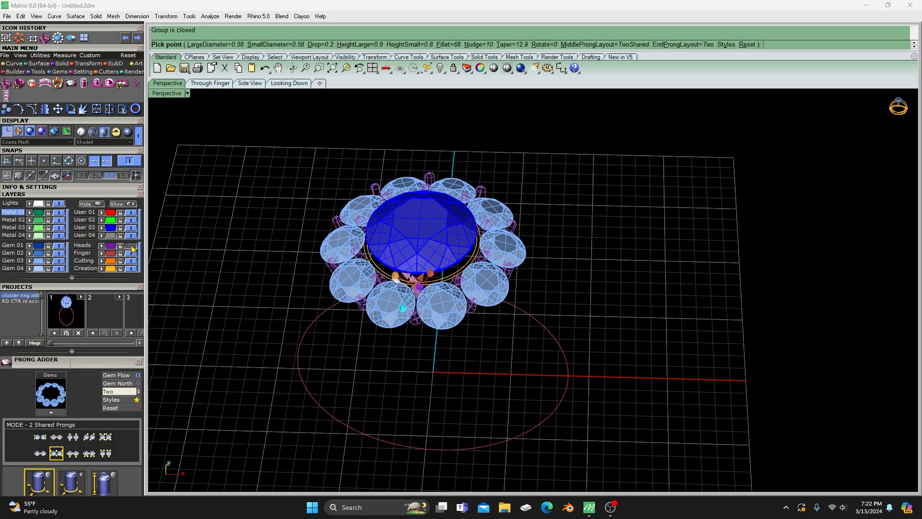
{"action": "scroll", "coordinate": [425, 263], "scroll_direction": "up", "scroll_amount": 4}
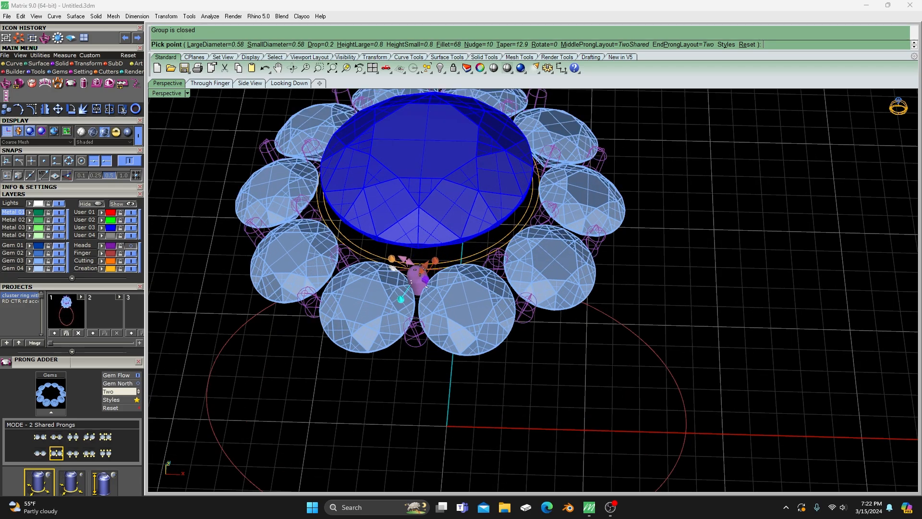
{"action": "scroll", "coordinate": [453, 346], "scroll_direction": "down", "scroll_amount": 2}
{"action": "mouse_move", "coordinate": [453, 347]}
{"action": "right_mouse_down"}
{"action": "mouse_move", "coordinate": [420, 321]}
{"action": "mouse_move", "coordinate": [438, 350]}
{"action": "right_mouse_up"}
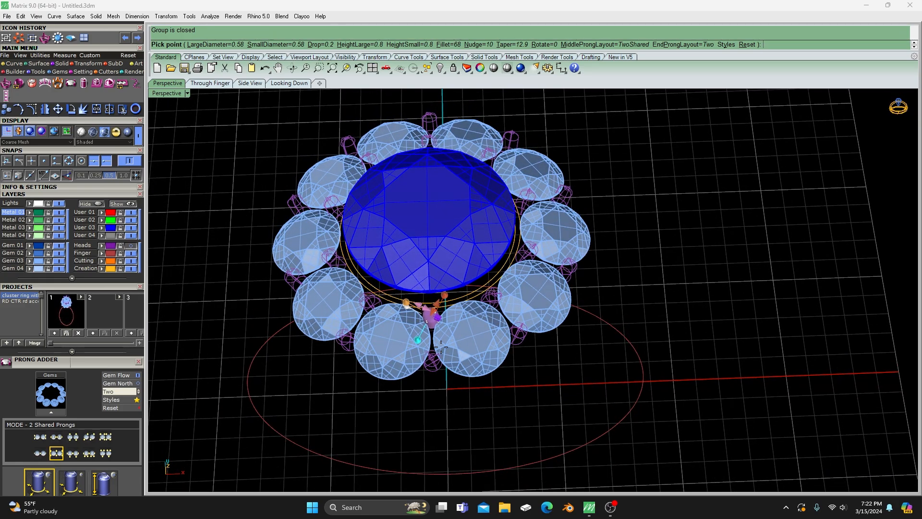
{"action": "scroll", "coordinate": [433, 336], "scroll_direction": "up", "scroll_amount": 1}
{"action": "scroll", "coordinate": [429, 321], "scroll_direction": "up", "scroll_amount": 1}
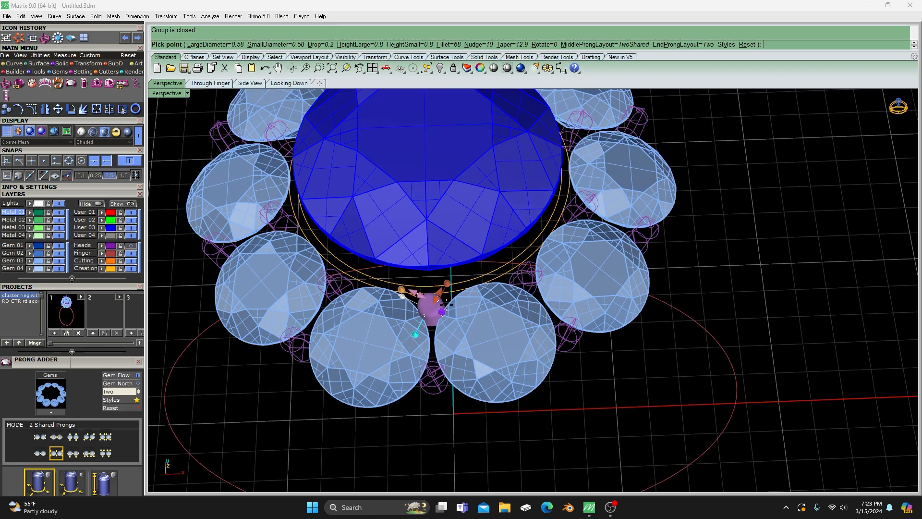
{"action": "left_click", "coordinate": [130, 245]}
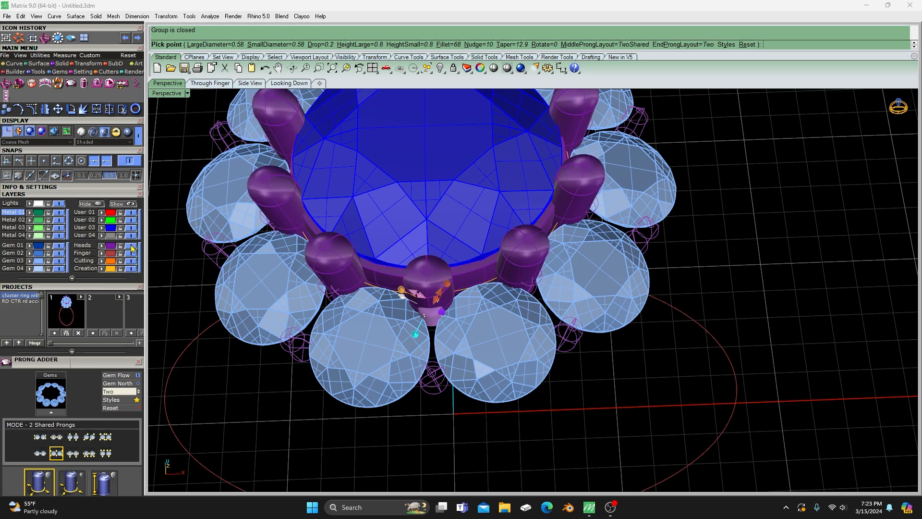
{"action": "left_click", "coordinate": [130, 246]}
{"action": "scroll", "coordinate": [427, 334], "scroll_direction": "up", "scroll_amount": 2}
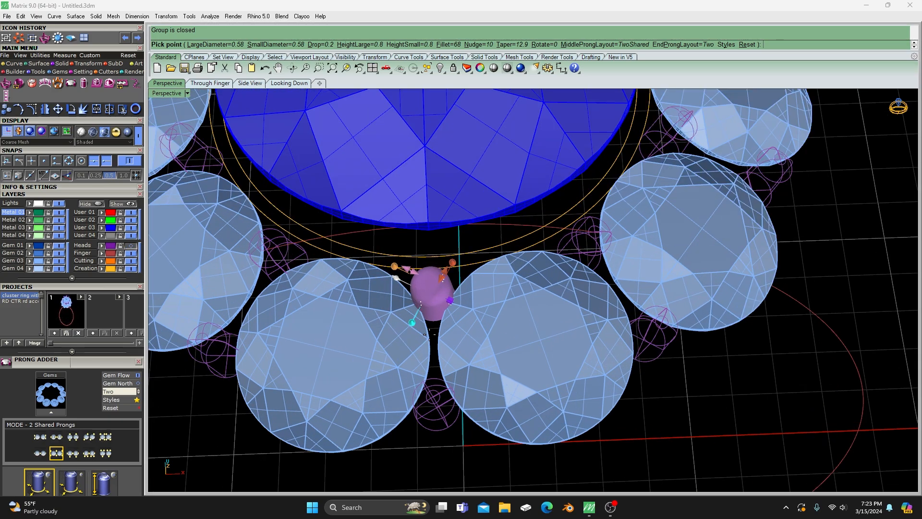
{"action": "scroll", "coordinate": [497, 229], "scroll_direction": "down", "scroll_amount": 1}
{"action": "scroll", "coordinate": [502, 254], "scroll_direction": "down", "scroll_amount": 2}
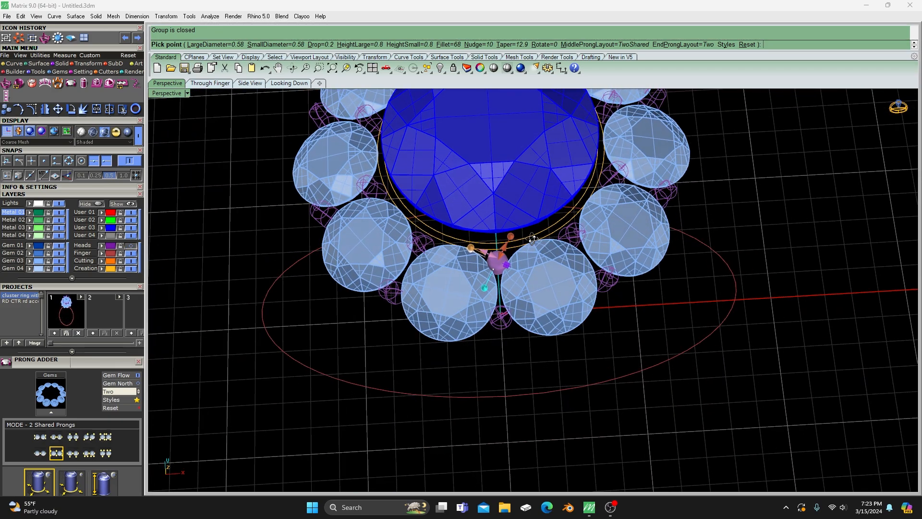
- Increase the taper of the shared edge-gem prongs to about 21.8%
{"action": "scroll", "coordinate": [507, 270], "scroll_direction": "up", "scroll_amount": 3}
{"action": "scroll", "coordinate": [490, 245], "scroll_direction": "up", "scroll_amount": 1}
{"action": "mouse_move", "coordinate": [498, 236]}
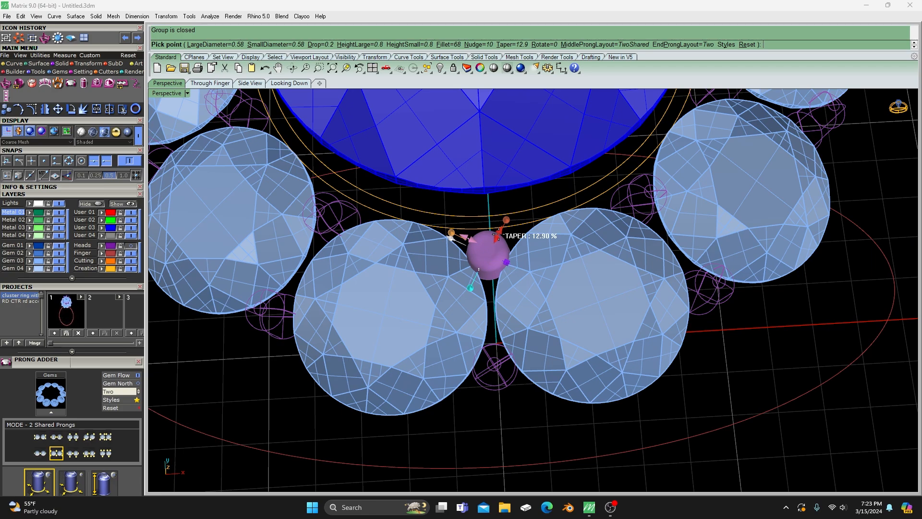
{"action": "left_click_drag", "start_coordinate": [498, 235], "coordinate": [500, 272]}
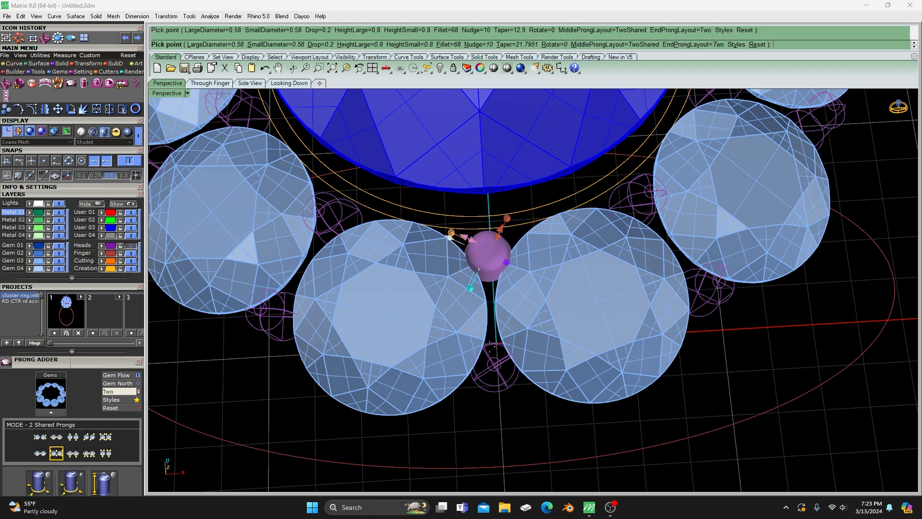
- With the Gem 03 layer temporarily hidden, set the taper of the shared edge-gem prongs to about -2.8
{"action": "mouse_move", "coordinate": [467, 236]}
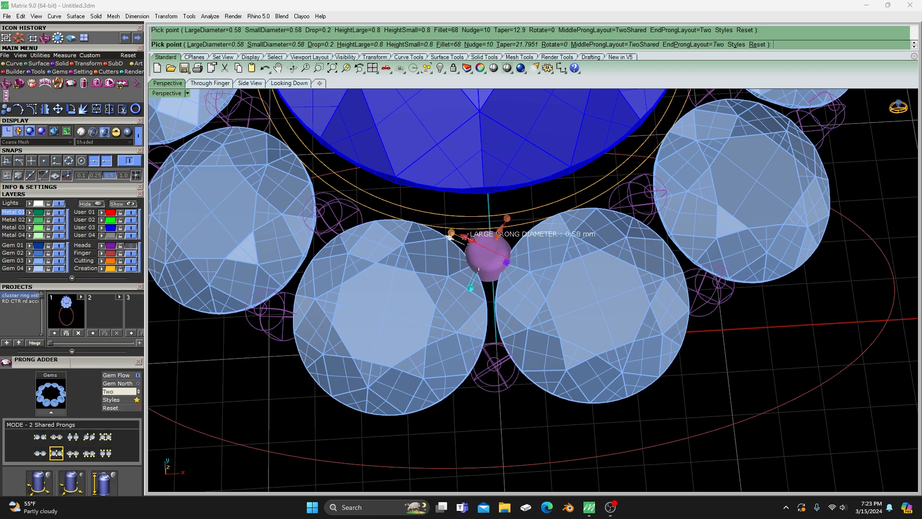
{"action": "right_click_drag", "start_coordinate": [467, 236], "coordinate": [424, 182]}
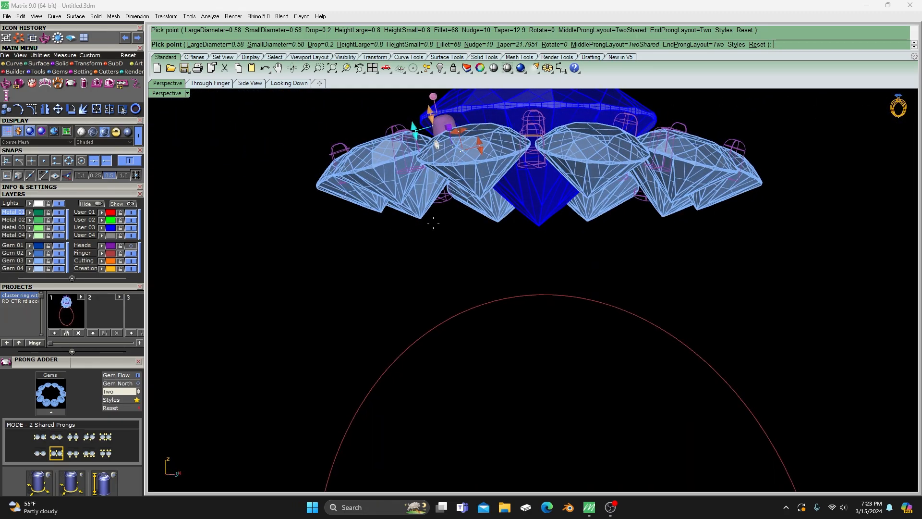
{"action": "left_click", "coordinate": [58, 260]}
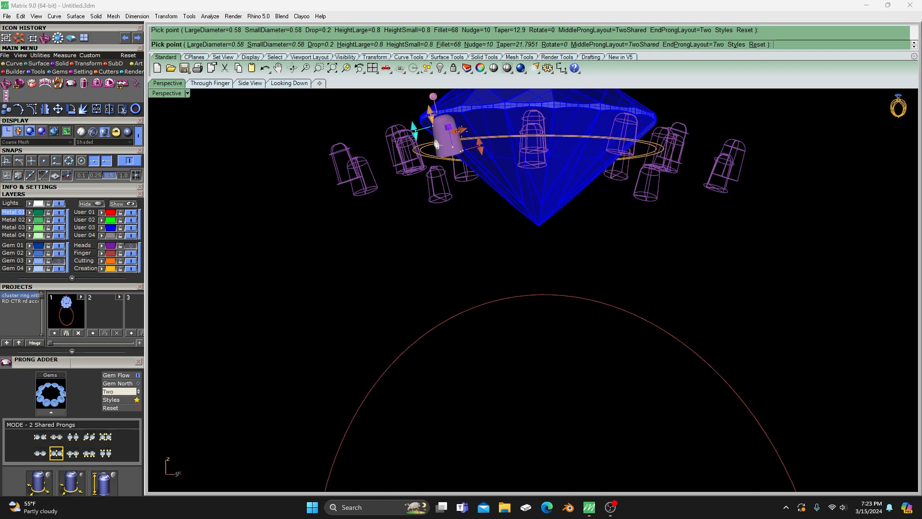
{"action": "mouse_move", "coordinate": [457, 130]}
{"action": "left_click_drag", "start_coordinate": [458, 130], "coordinate": [455, 131]}
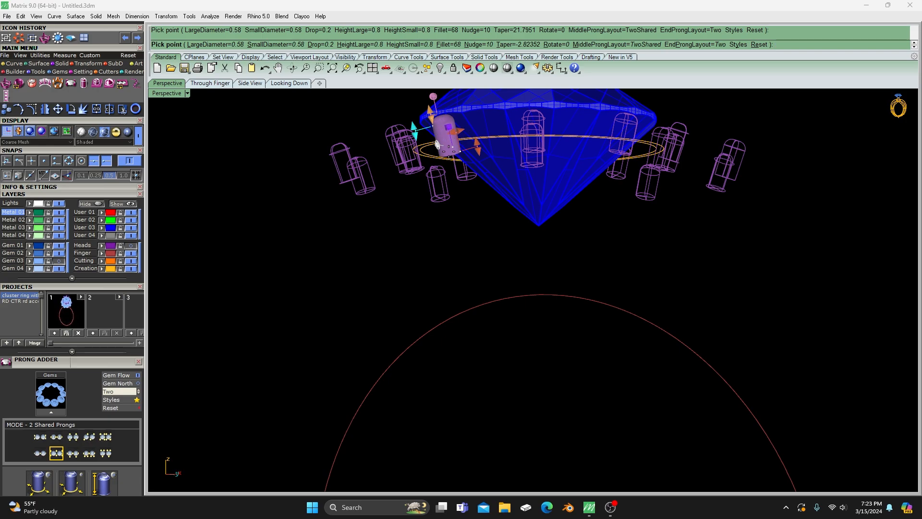
{"action": "left_click", "coordinate": [59, 261]}
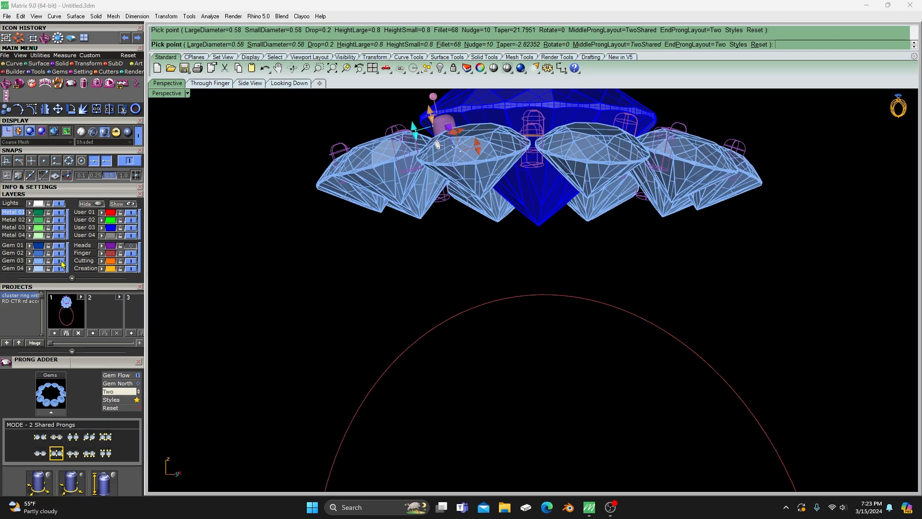
- Enlarge the shared prongs' large diameter to about 0.77 mm and set their nudge to about 37
{"action": "right_click_drag", "start_coordinate": [370, 276], "coordinate": [409, 363]}
{"action": "scroll", "coordinate": [475, 271], "scroll_direction": "up", "scroll_amount": 4}
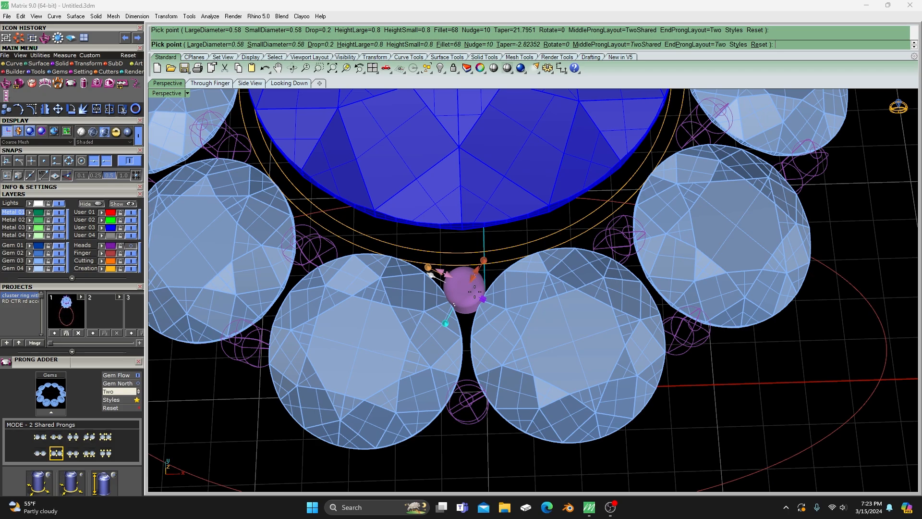
{"action": "mouse_move", "coordinate": [449, 273]}
{"action": "mouse_move", "coordinate": [446, 272]}
{"action": "left_mouse_down"}
{"action": "mouse_move", "coordinate": [426, 259]}
{"action": "mouse_move", "coordinate": [432, 251]}
{"action": "mouse_move", "coordinate": [438, 258]}
{"action": "left_mouse_up"}
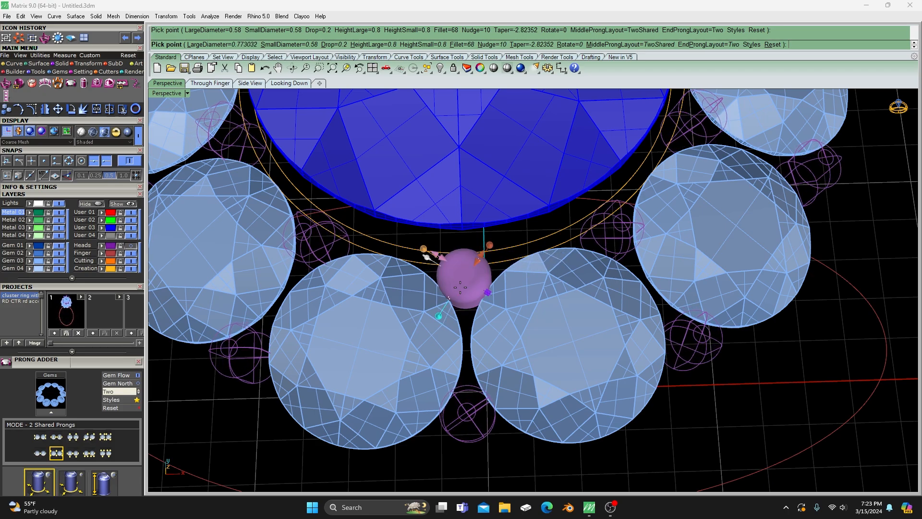
{"action": "mouse_move", "coordinate": [489, 293]}
{"action": "left_click_drag", "start_coordinate": [489, 293], "coordinate": [486, 312]}
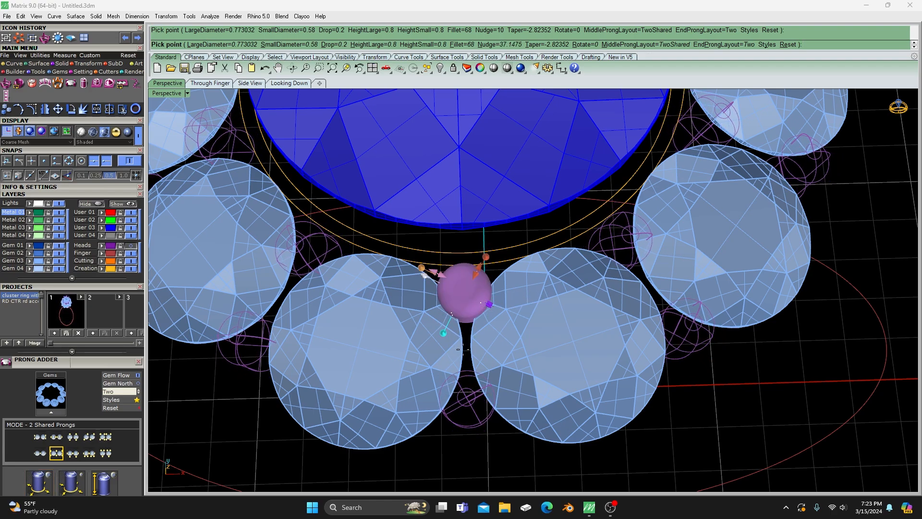
- Show the center head and adjust the drop of the shared edge-gem prongs to about 0.37 mm
{"action": "right_click_drag", "start_coordinate": [463, 350], "coordinate": [451, 247]}
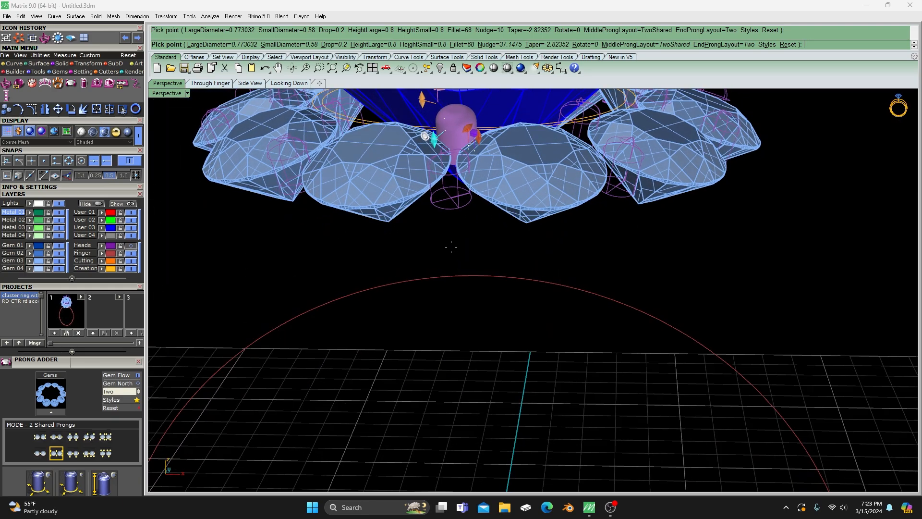
{"action": "right_click_drag", "start_coordinate": [474, 159], "coordinate": [443, 173]}
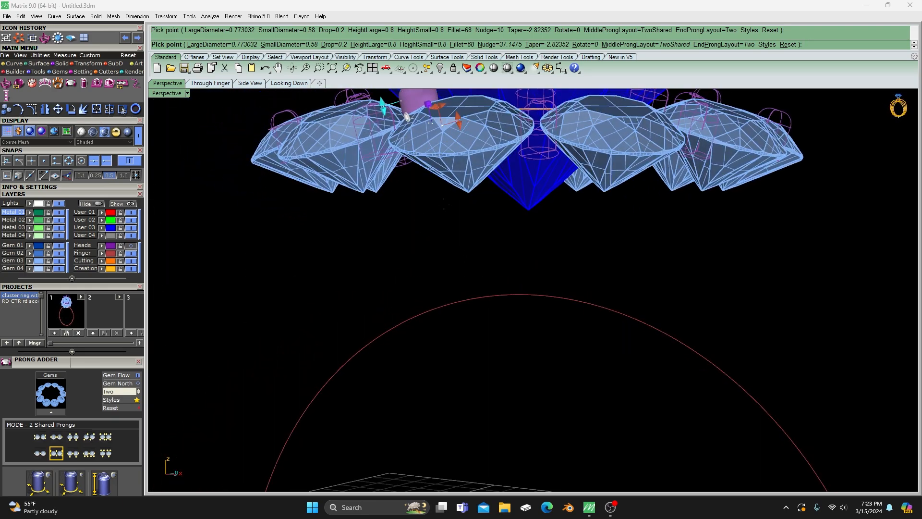
{"action": "right_click_drag", "start_coordinate": [155, 262], "coordinate": [394, 295]}
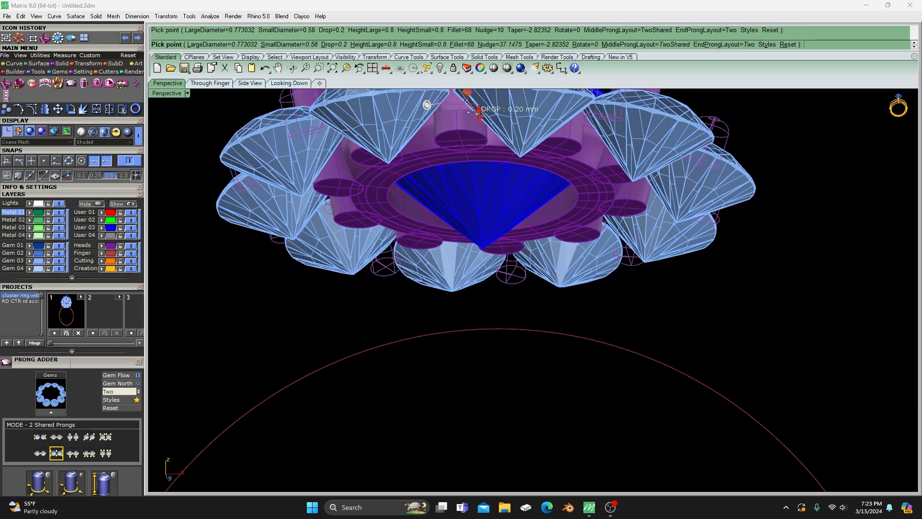
{"action": "left_click", "coordinate": [480, 122]}
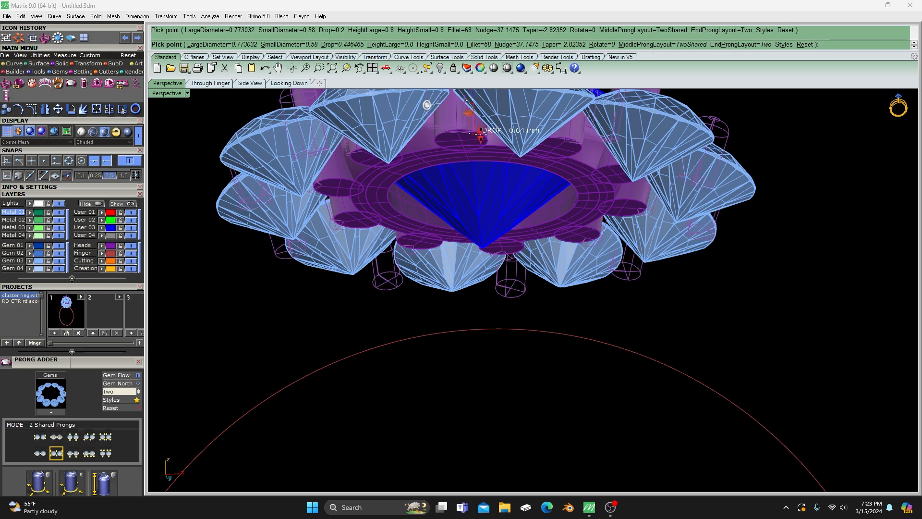
{"action": "left_click", "coordinate": [480, 131]}
{"action": "right_click_drag", "start_coordinate": [480, 131], "coordinate": [367, 319]}
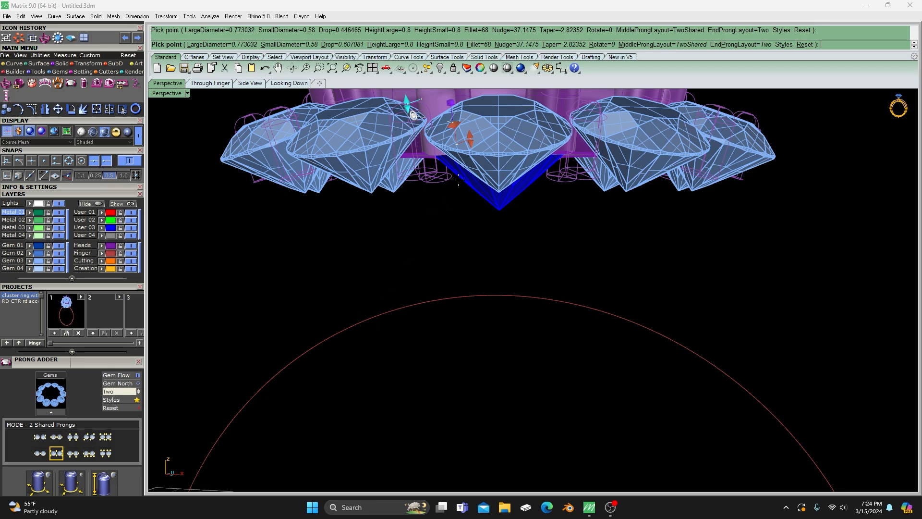
{"action": "left_click", "coordinate": [470, 135]}
{"action": "right_click_drag", "start_coordinate": [470, 135], "coordinate": [442, 283]}
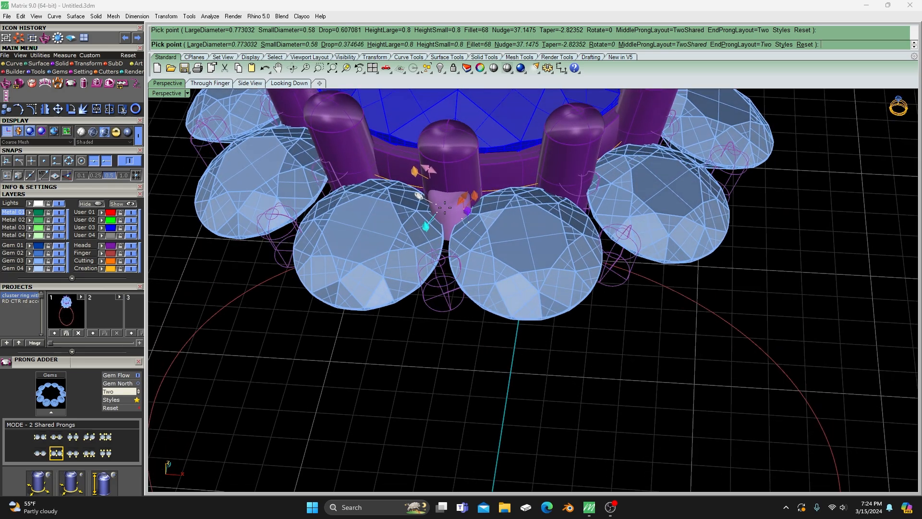
- Increase the shared prongs' large diameter to about 0.86 mm and check their size against the center prongs
{"action": "right_click_drag", "start_coordinate": [433, 330], "coordinate": [434, 289]}
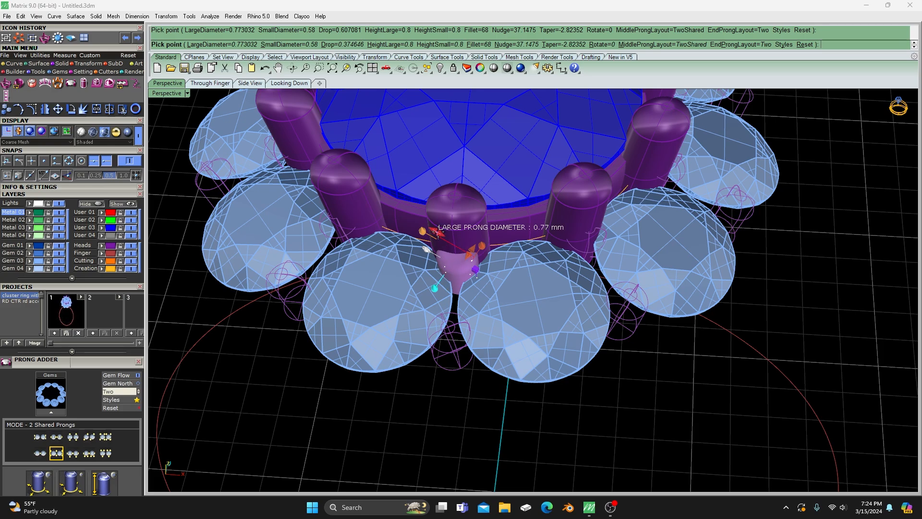
{"action": "left_click_drag", "start_coordinate": [435, 233], "coordinate": [433, 229]}
{"action": "scroll", "coordinate": [490, 271], "scroll_direction": "down", "scroll_amount": 4}
{"action": "scroll", "coordinate": [490, 271], "scroll_direction": "up", "scroll_amount": 5}
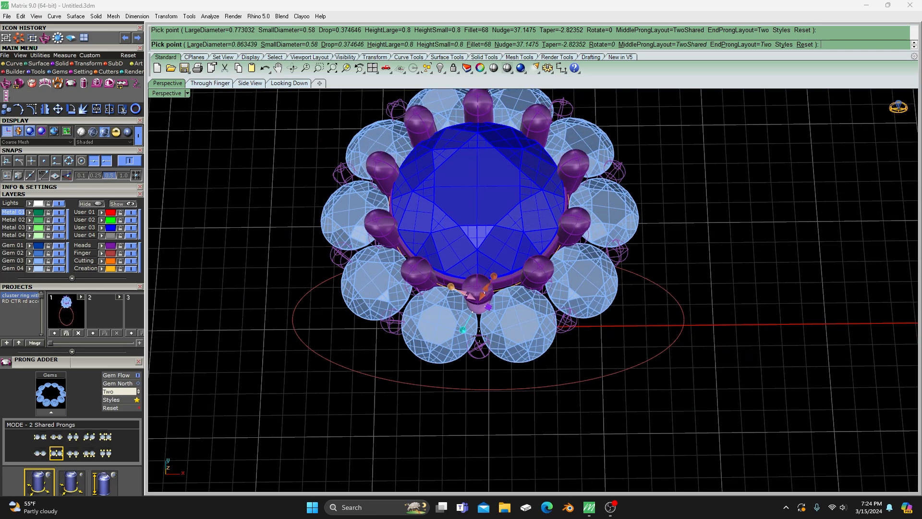
{"action": "right_click_drag", "start_coordinate": [461, 299], "coordinate": [467, 312]}
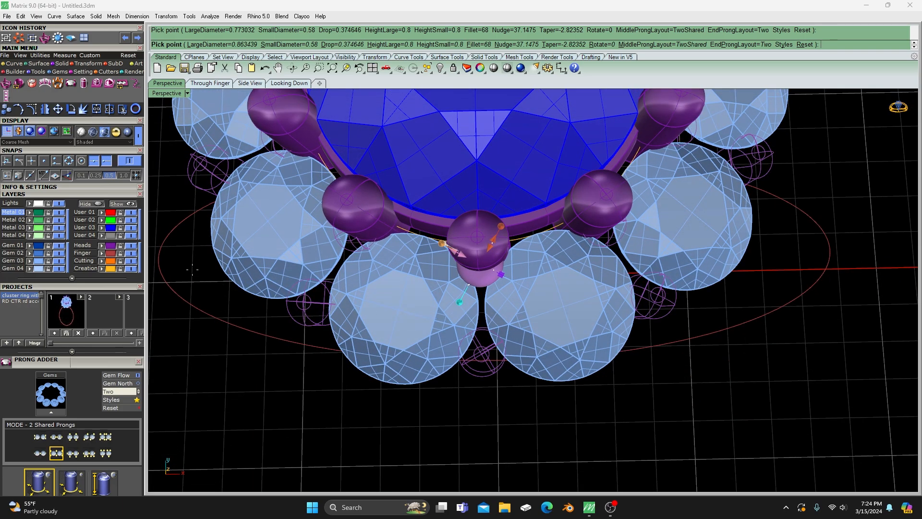
- Hide the Heads layer, create the shared prongs from the preview, and ungroup them
{"action": "left_click", "coordinate": [131, 246]}
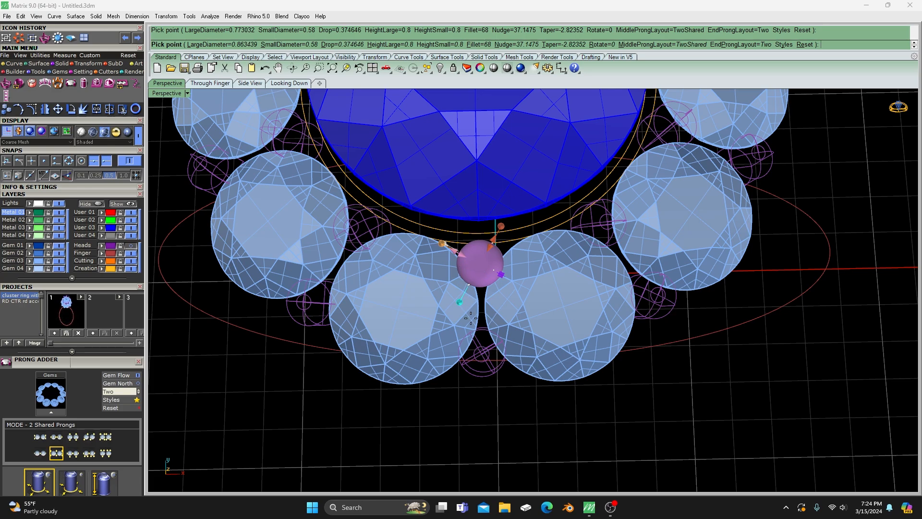
{"action": "right_click", "coordinate": [330, 399]}
{"action": "scroll", "coordinate": [330, 399], "scroll_direction": "down", "scroll_amount": 7}
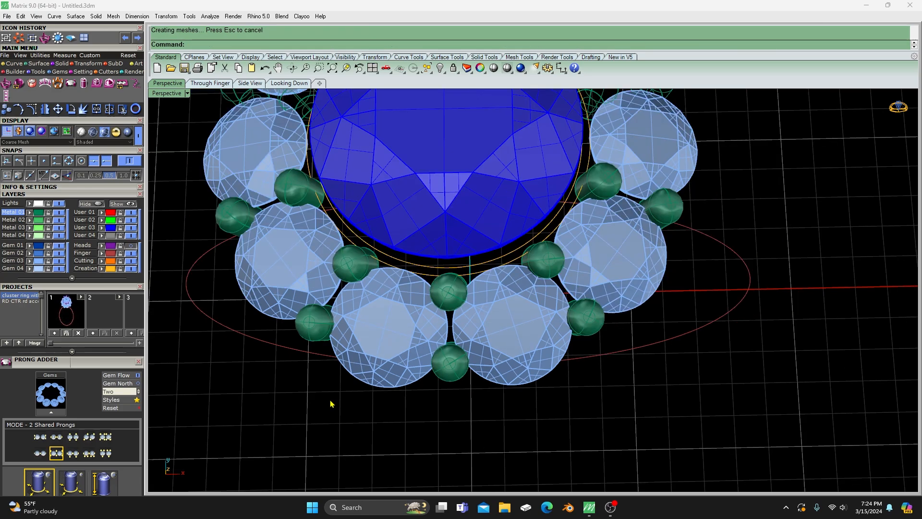
{"action": "right_click_drag", "start_coordinate": [330, 400], "coordinate": [334, 317]}
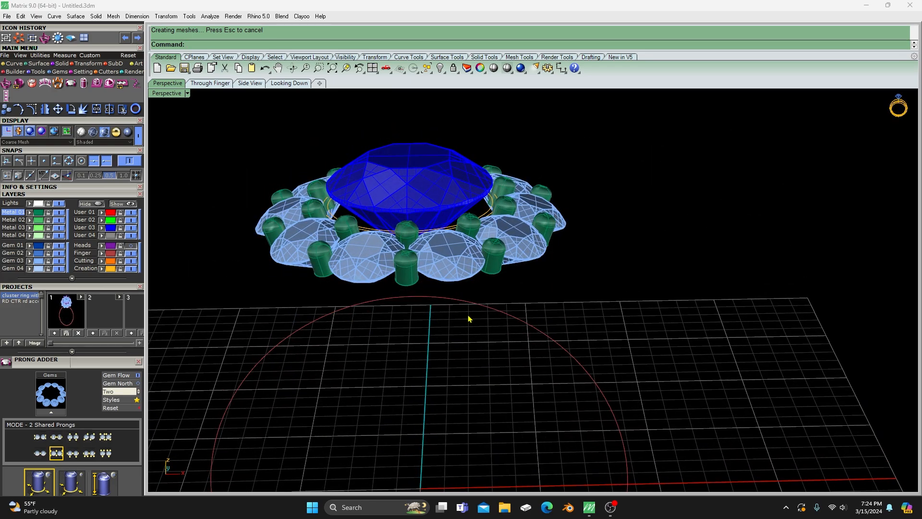
{"action": "right_click_drag", "start_coordinate": [469, 319], "coordinate": [442, 337]}
{"action": "left_click", "coordinate": [390, 291]}
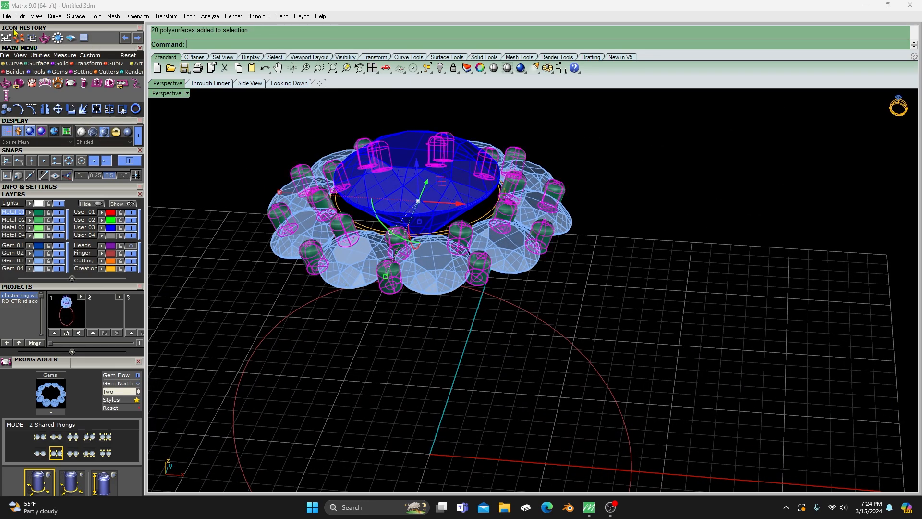
{"action": "left_click", "coordinate": [32, 41]}
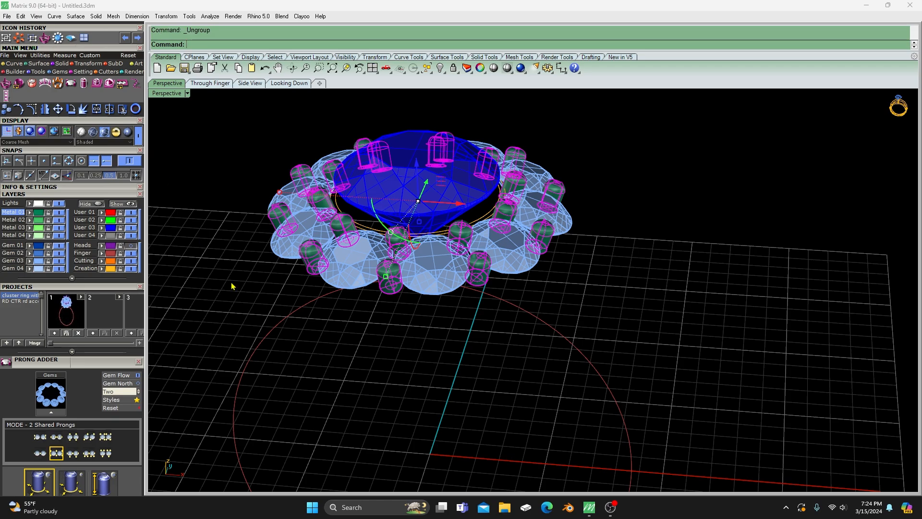
- Move one outer prong at the front to the User 01 layer and delete all the other prongs on Metal 01
{"action": "left_click", "coordinate": [391, 285]}
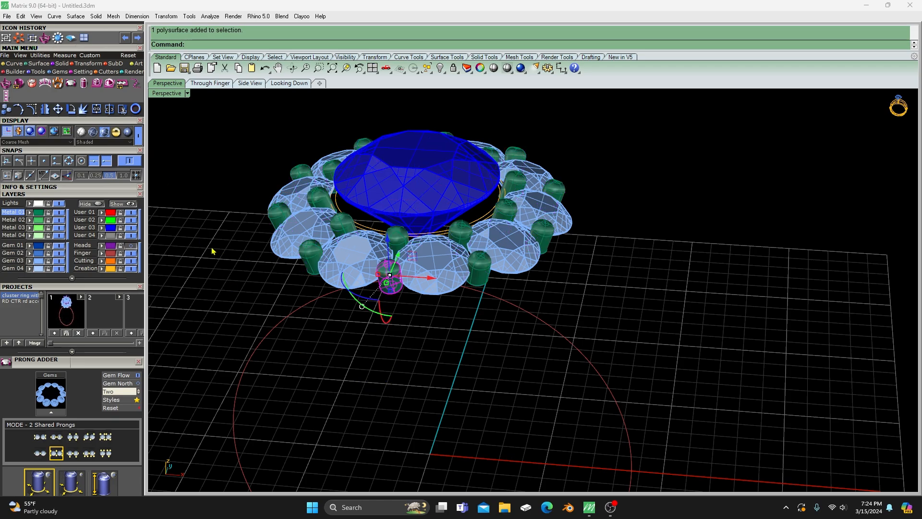
{"action": "left_click", "coordinate": [101, 212]}
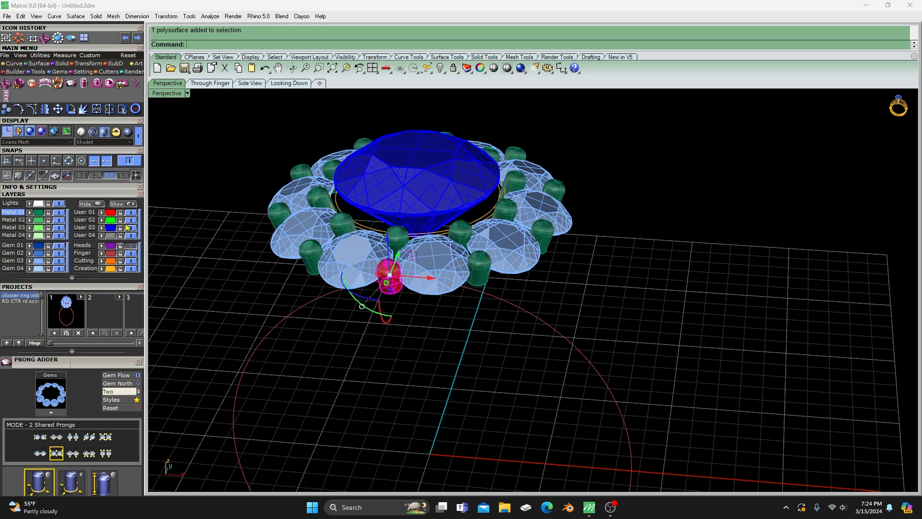
{"action": "left_click", "coordinate": [38, 216]}
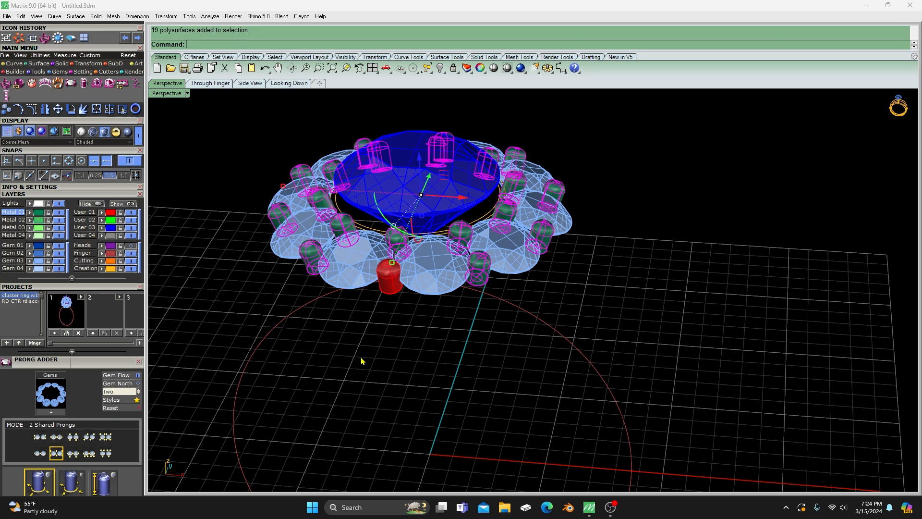
{"action": "key", "text": "Delete"}
- Polar array the remaining outer prong around 0,0,0 through 360 degrees for a total of ten prongs
{"action": "left_click", "coordinate": [386, 284]}
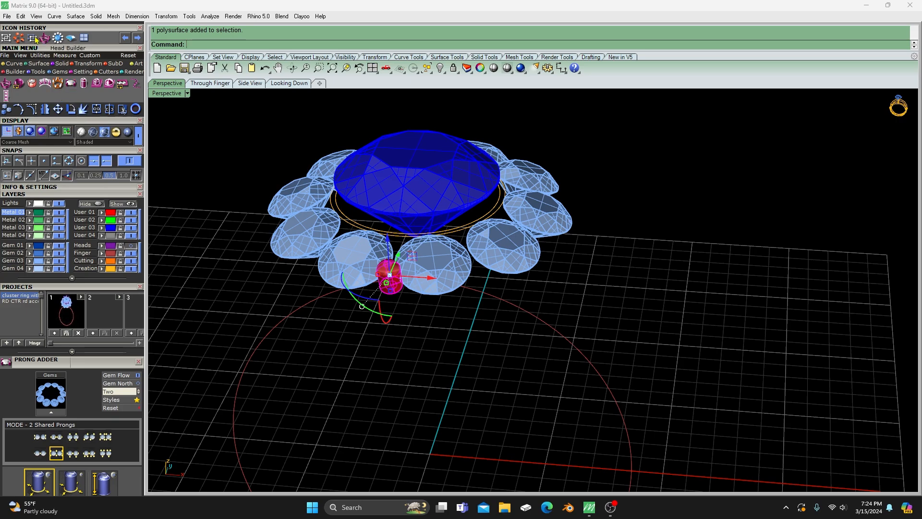
{"action": "left_click", "coordinate": [21, 39]}
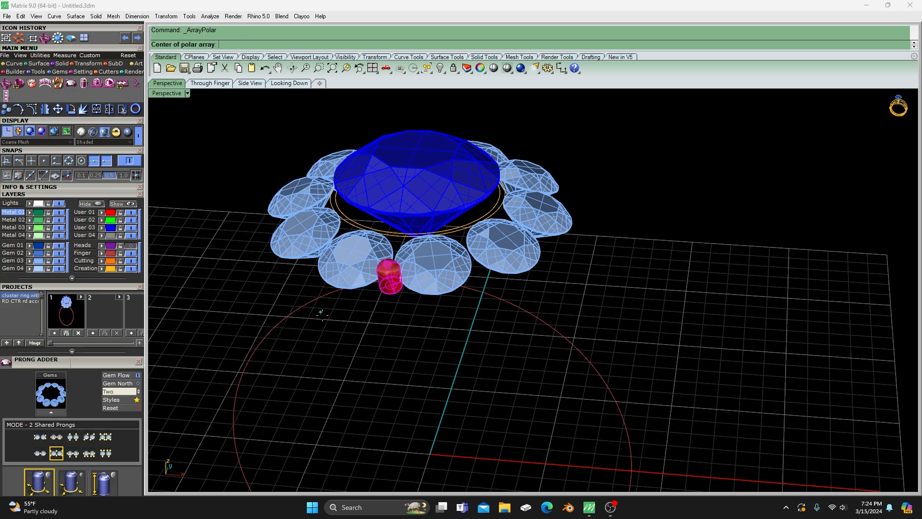
{"action": "type", "text": "0,0,0"}
{"action": "key", "text": "Return"}
{"action": "key", "text": "Return"}
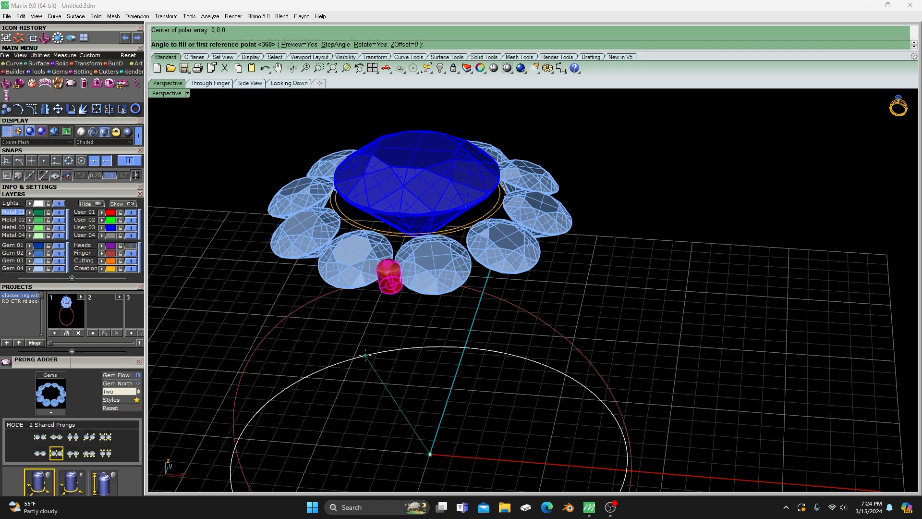
{"action": "key", "text": "Return"}
{"action": "key", "text": "Return"}
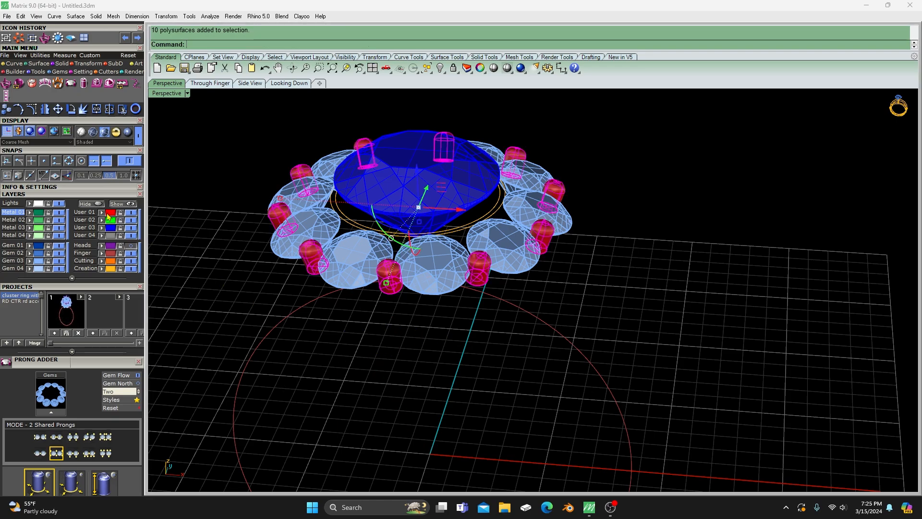
- Assign the ten outer prongs to the Heads layer, show that layer, and inspect the cluster from above
{"action": "left_click", "coordinate": [111, 248]}
{"action": "left_click", "coordinate": [131, 247]}
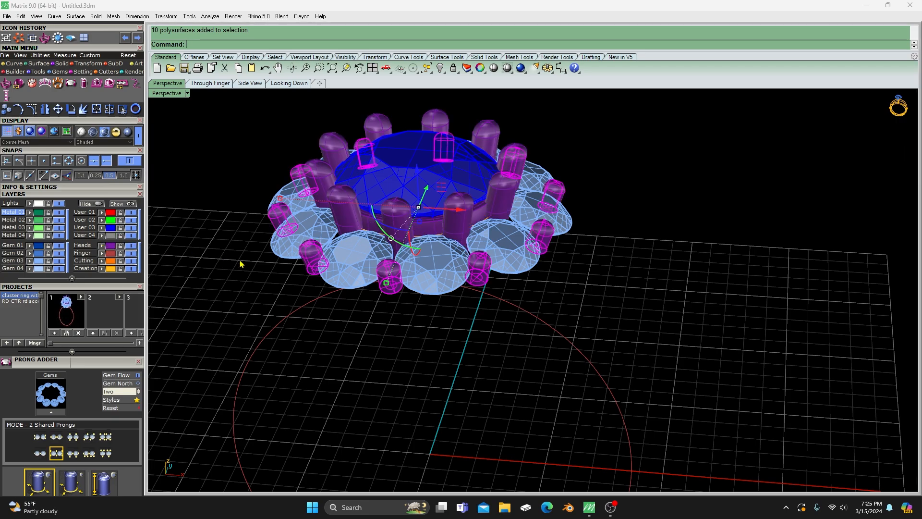
{"action": "right_click_drag", "start_coordinate": [556, 252], "coordinate": [547, 298]}
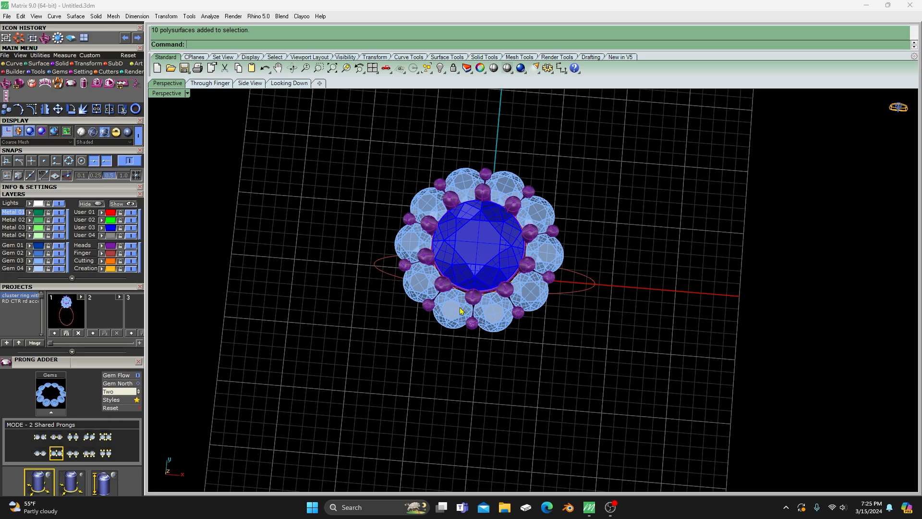
{"action": "right_click_drag", "start_coordinate": [435, 364], "coordinate": [439, 319]}
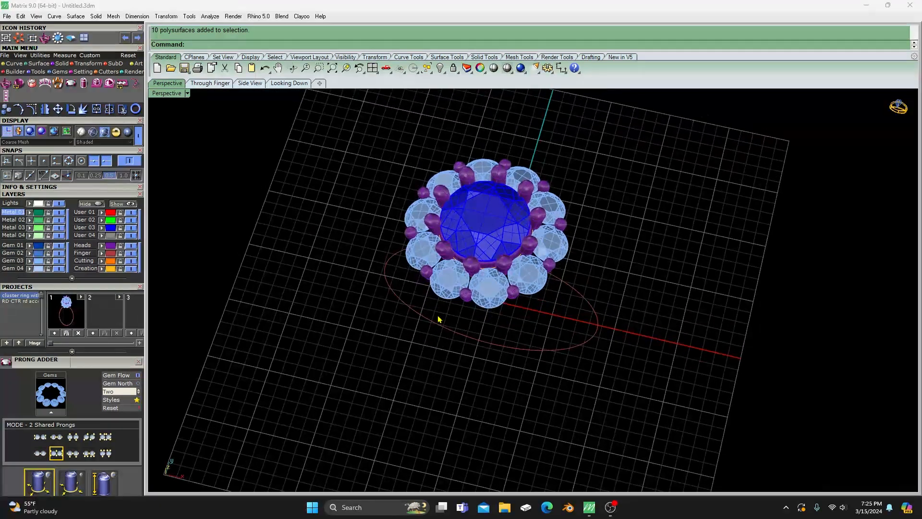
- Start the Prong Adder again on the ten grouped edge gems
{"action": "left_click", "coordinate": [488, 293]}
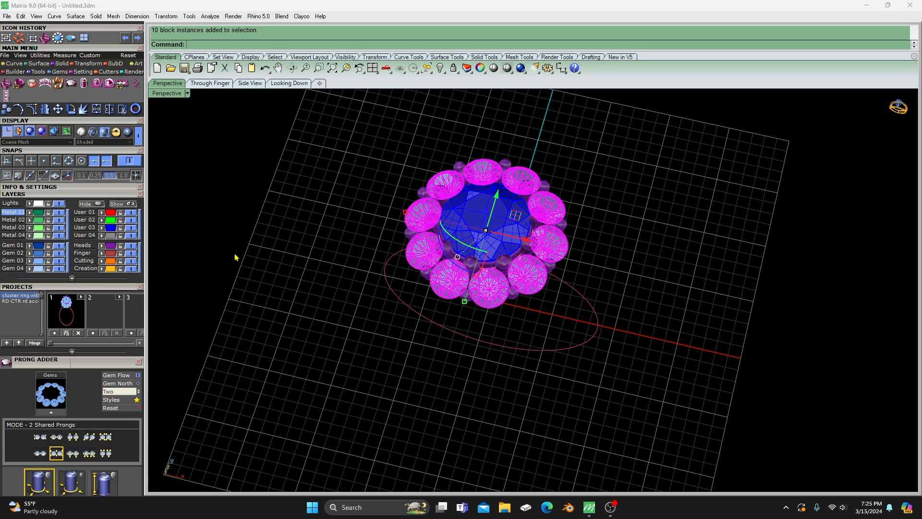
{"action": "type", "text": "0,0,0"}
{"action": "key", "text": "Return"}
{"action": "middle_click", "coordinate": [235, 258]}
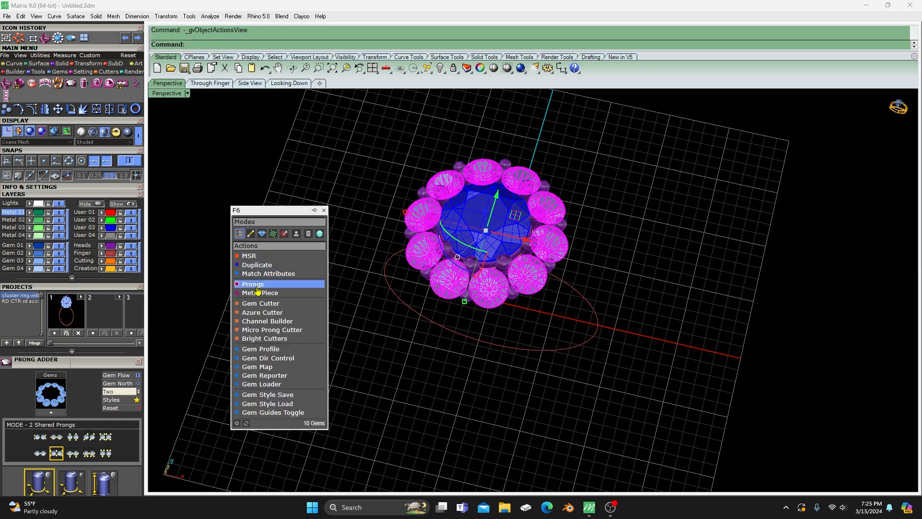
{"action": "left_click", "coordinate": [256, 285]}
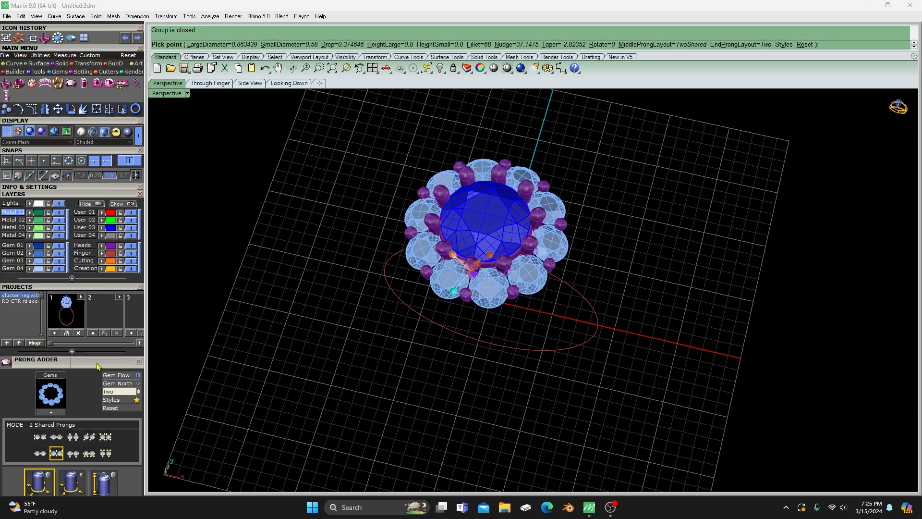
- Set the prong layout to 2 Prongs 90 and create the additional prongs on the ten edge gems
{"action": "scroll", "coordinate": [101, 356], "scroll_direction": "down", "scroll_amount": 3}
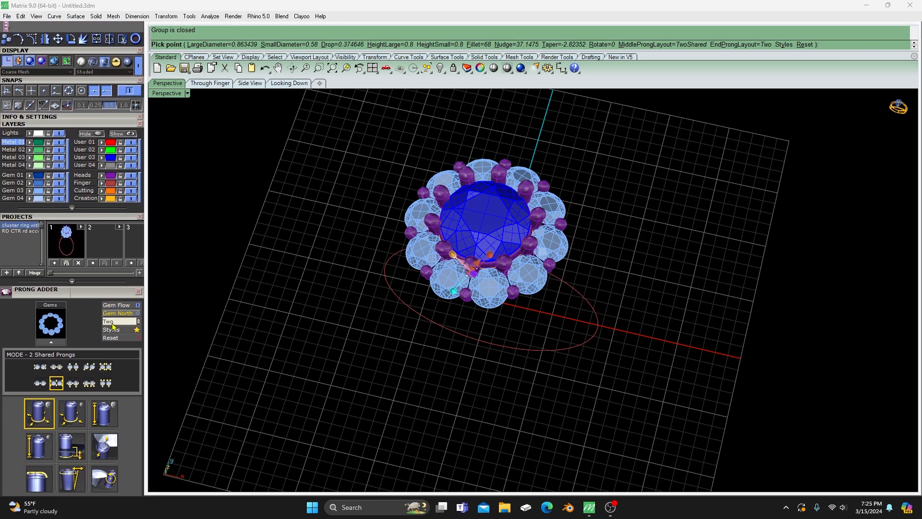
{"action": "left_click", "coordinate": [73, 368]}
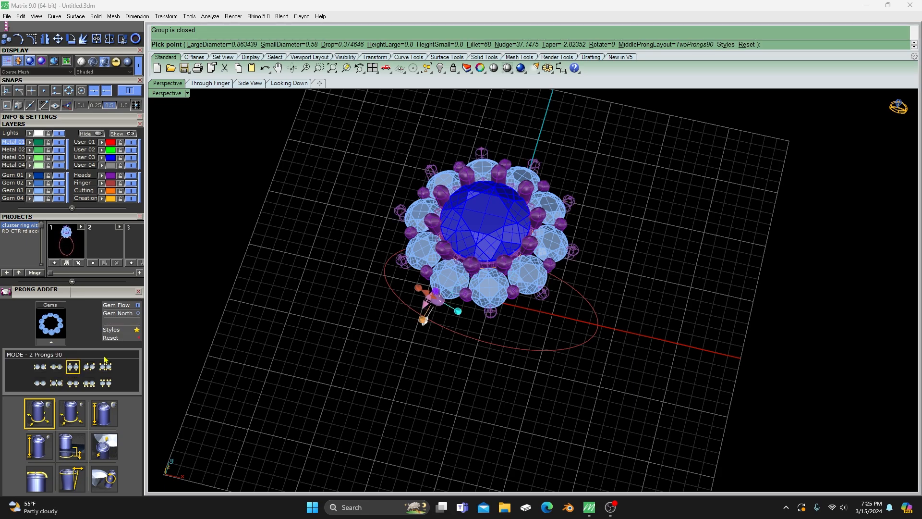
{"action": "right_click_drag", "start_coordinate": [461, 394], "coordinate": [403, 300]}
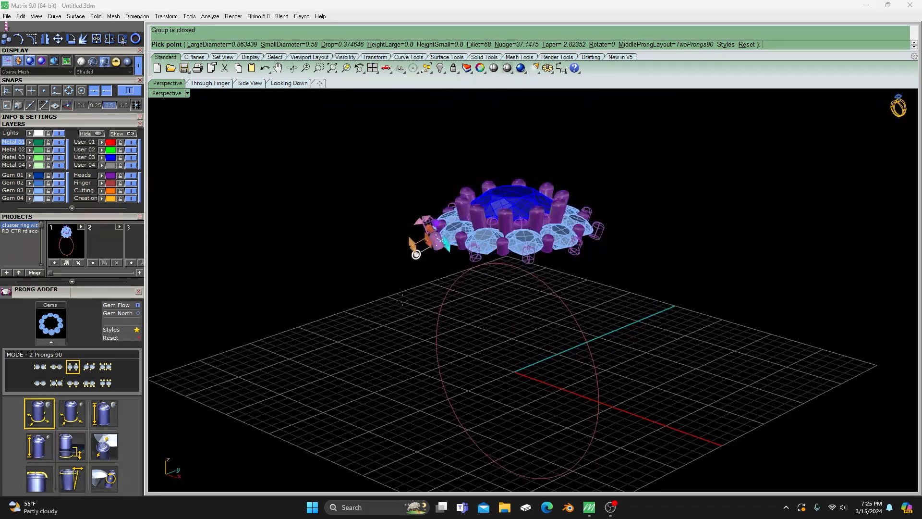
{"action": "scroll", "coordinate": [402, 300], "scroll_direction": "up", "scroll_amount": 3}
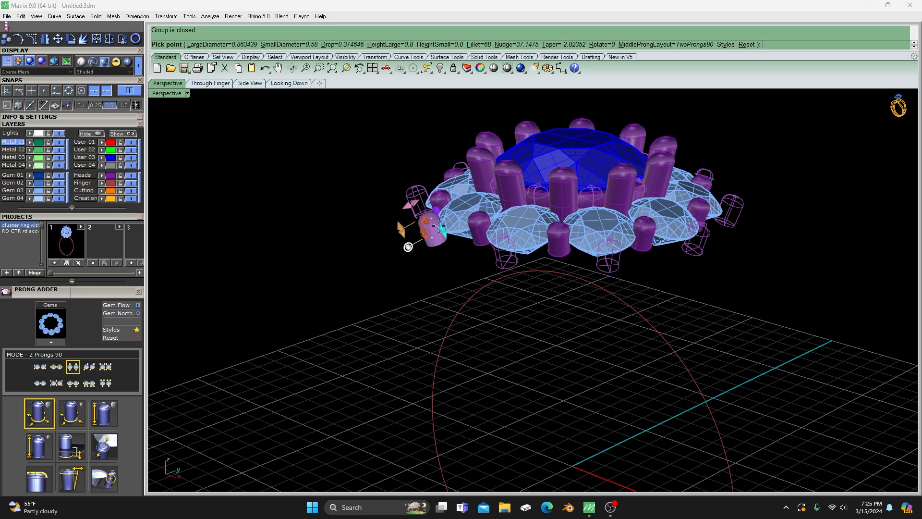
{"action": "right_click_drag", "start_coordinate": [379, 259], "coordinate": [489, 351]}
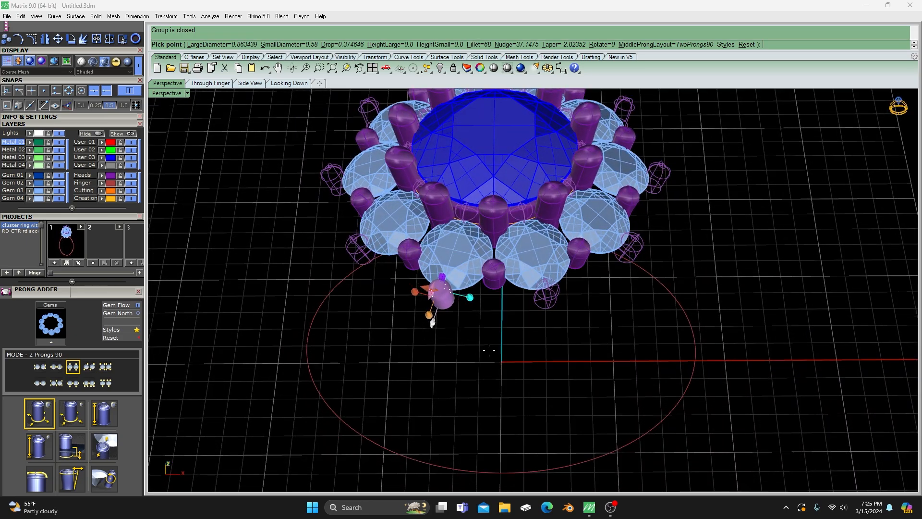
{"action": "right_click", "coordinate": [489, 352]}
- Examine the new inner and outer prongs around the edge gems from above and from several angles
{"action": "scroll", "coordinate": [475, 373], "scroll_direction": "down", "scroll_amount": 5}
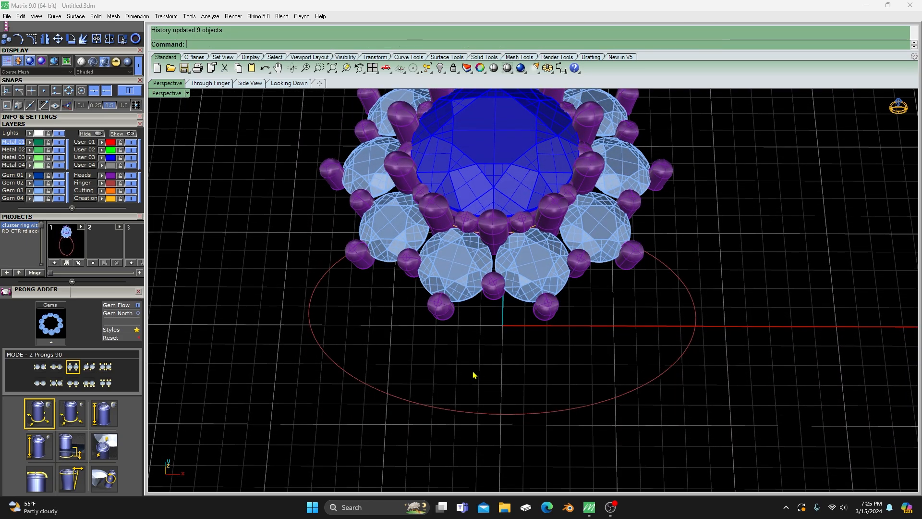
{"action": "right_click_drag", "start_coordinate": [475, 373], "coordinate": [502, 358]}
{"action": "scroll", "coordinate": [470, 347], "scroll_direction": "up", "scroll_amount": 2}
{"action": "scroll", "coordinate": [465, 358], "scroll_direction": "down", "scroll_amount": 2}
{"action": "scroll", "coordinate": [508, 262], "scroll_direction": "up", "scroll_amount": 6}
{"action": "scroll", "coordinate": [453, 377], "scroll_direction": "up", "scroll_amount": 5}
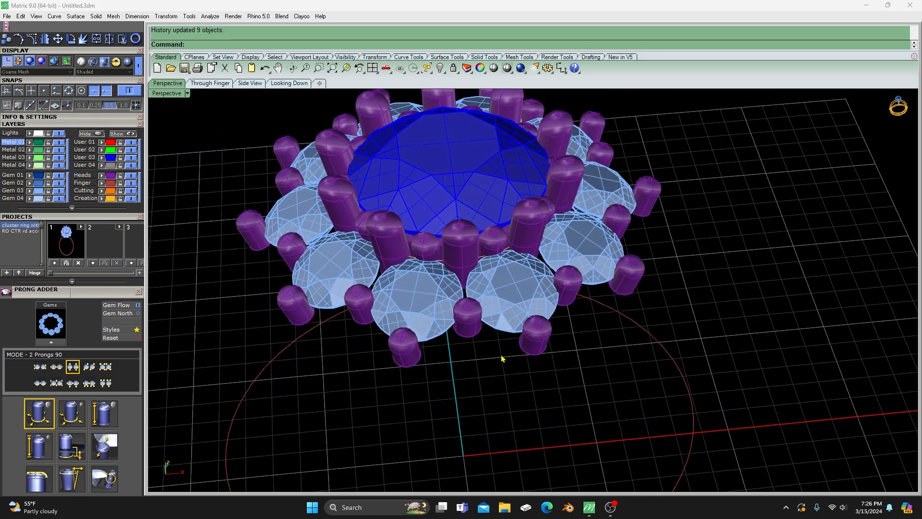
{"action": "mouse_move", "coordinate": [460, 403]}
{"action": "right_mouse_down"}
{"action": "mouse_move", "coordinate": [459, 366]}
{"action": "mouse_move", "coordinate": [443, 401]}
{"action": "right_mouse_up"}
{"action": "scroll", "coordinate": [440, 367], "scroll_direction": "down", "scroll_amount": 7}
{"action": "right_click_drag", "start_coordinate": [440, 364], "coordinate": [355, 390]}
{"action": "right_click_drag", "start_coordinate": [463, 379], "coordinate": [484, 333]}
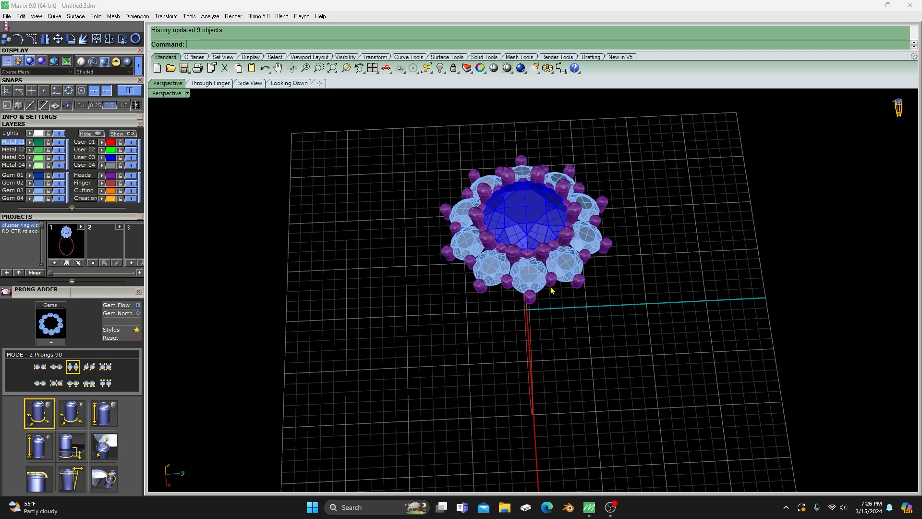
- Delete the flat bottom faces of one edge gem's outer prong and of the two shared prongs beside it
{"action": "right_click_drag", "start_coordinate": [490, 374], "coordinate": [520, 335]}
{"action": "scroll", "coordinate": [521, 335], "scroll_direction": "up", "scroll_amount": 10}
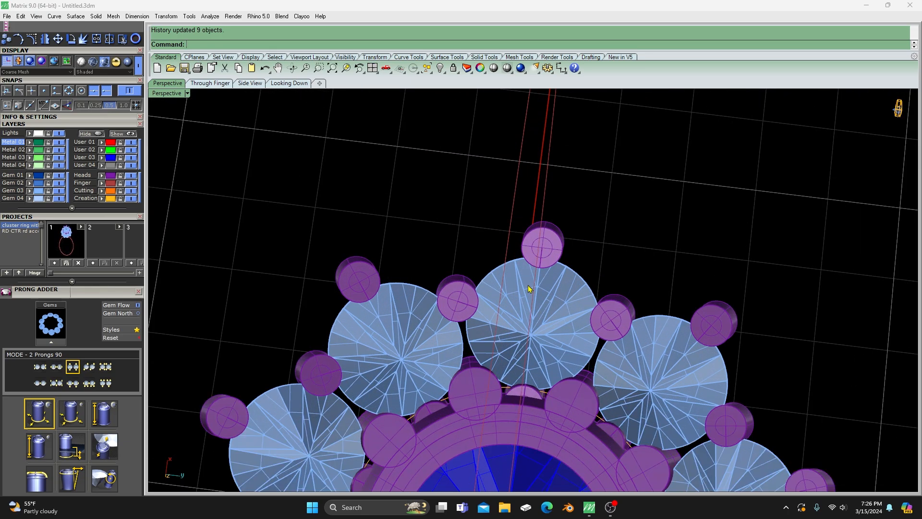
{"action": "left_click", "coordinate": [460, 302]}
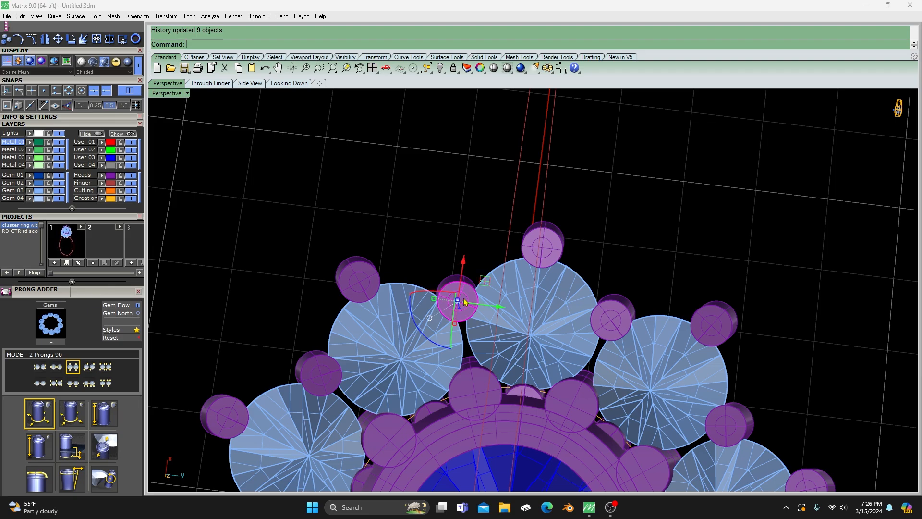
{"action": "left_click", "coordinate": [549, 256]}
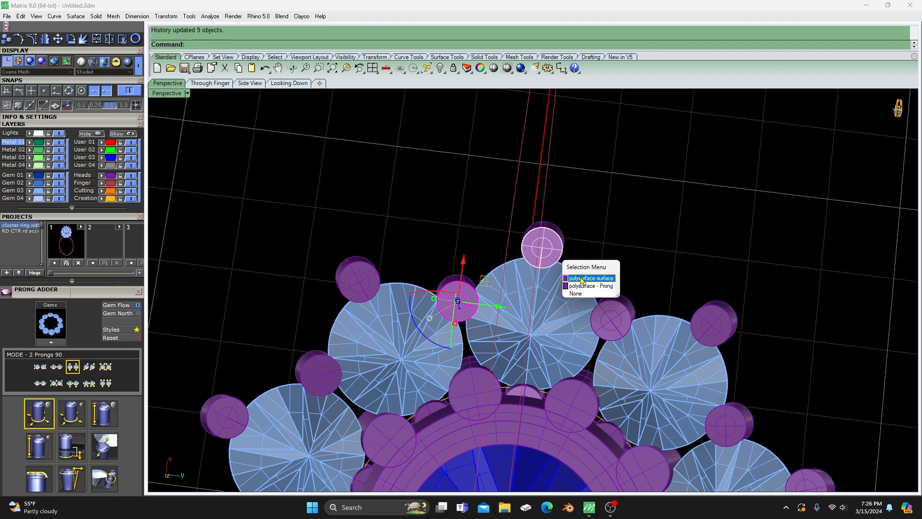
{"action": "left_click", "coordinate": [582, 280]}
{"action": "left_click", "coordinate": [613, 308], "text": "shift"}
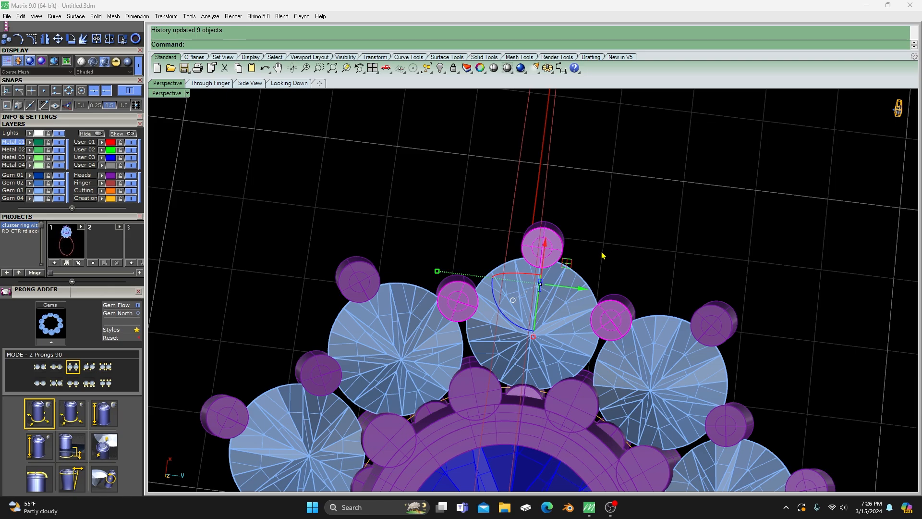
{"action": "key", "text": "Delete"}
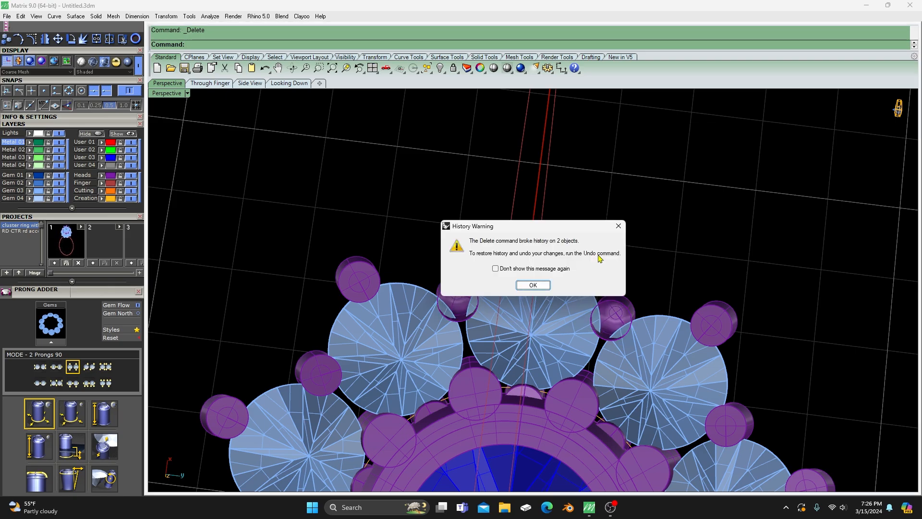
{"action": "left_click", "coordinate": [534, 286]}
- Ungroup the newly added inner and outer prongs of the edge gems
{"action": "right_click_drag", "start_coordinate": [456, 239], "coordinate": [482, 382]}
{"action": "scroll", "coordinate": [479, 267], "scroll_direction": "down", "scroll_amount": 3}
{"action": "scroll", "coordinate": [489, 295], "scroll_direction": "down", "scroll_amount": 4}
{"action": "scroll", "coordinate": [490, 221], "scroll_direction": "up", "scroll_amount": 6}
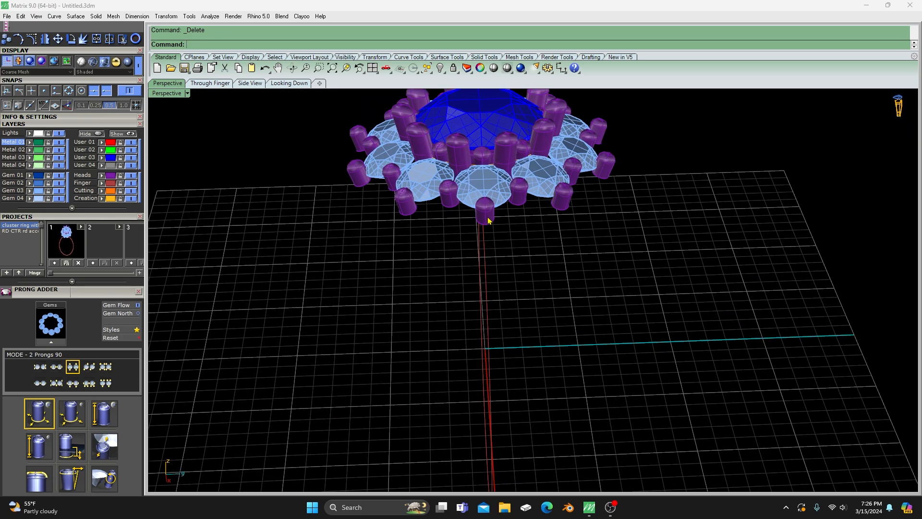
{"action": "left_click", "coordinate": [490, 217]}
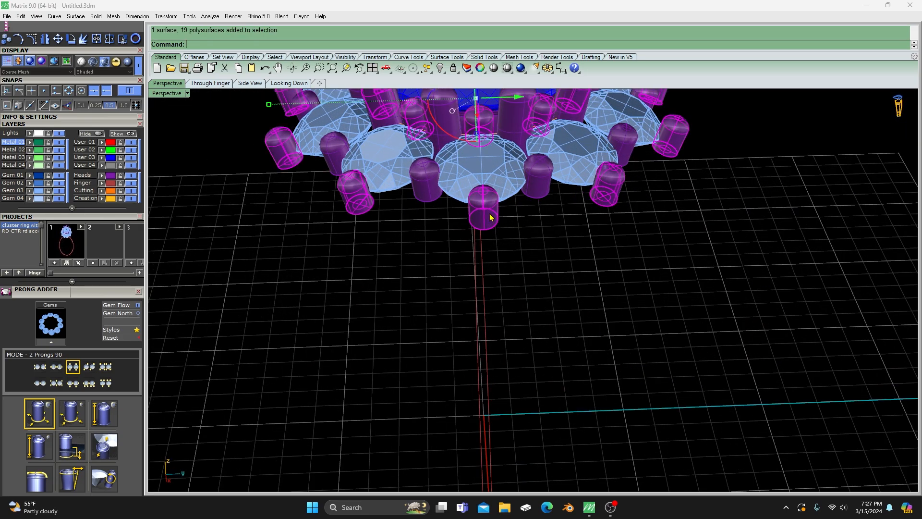
{"action": "left_click", "coordinate": [535, 265]}
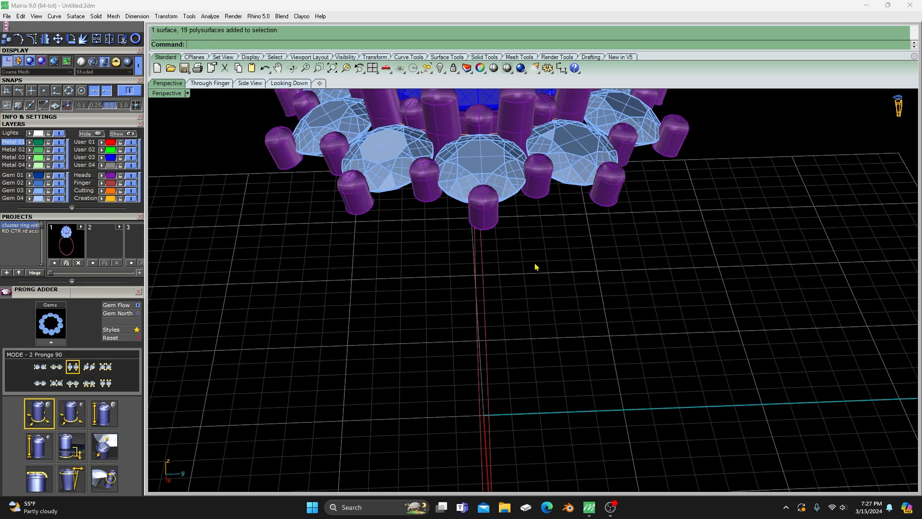
{"action": "left_click", "coordinate": [491, 218]}
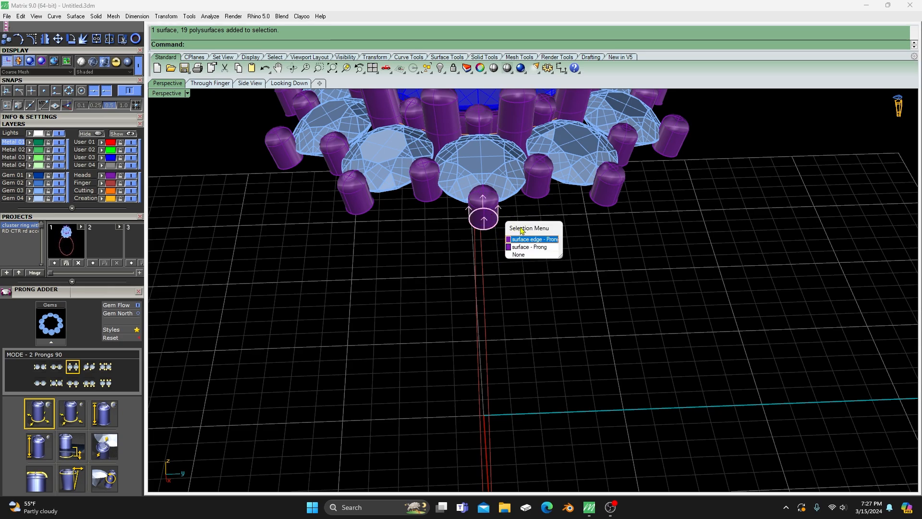
{"action": "left_click", "coordinate": [455, 277]}
{"action": "left_click", "coordinate": [426, 192]}
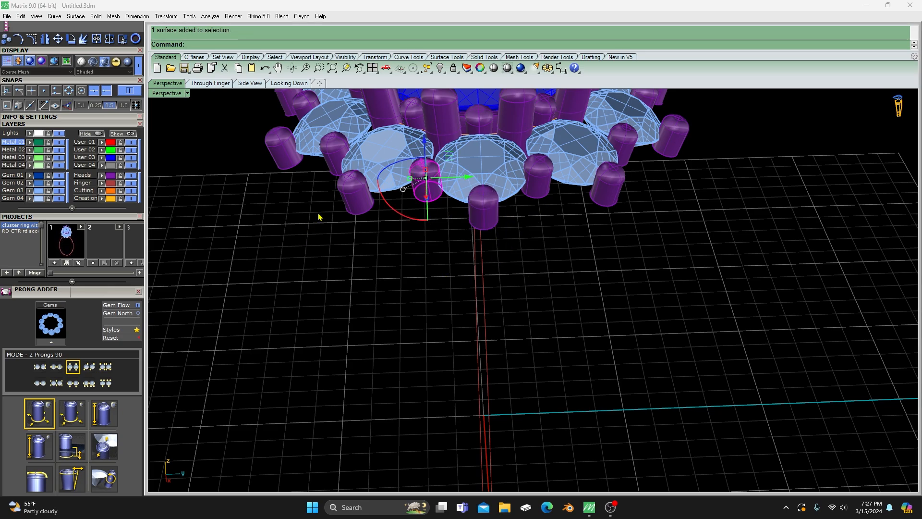
{"action": "left_click", "coordinate": [341, 203]}
{"action": "left_click", "coordinate": [377, 277]}
{"action": "left_click", "coordinate": [433, 189]}
{"action": "left_click", "coordinate": [493, 220]}
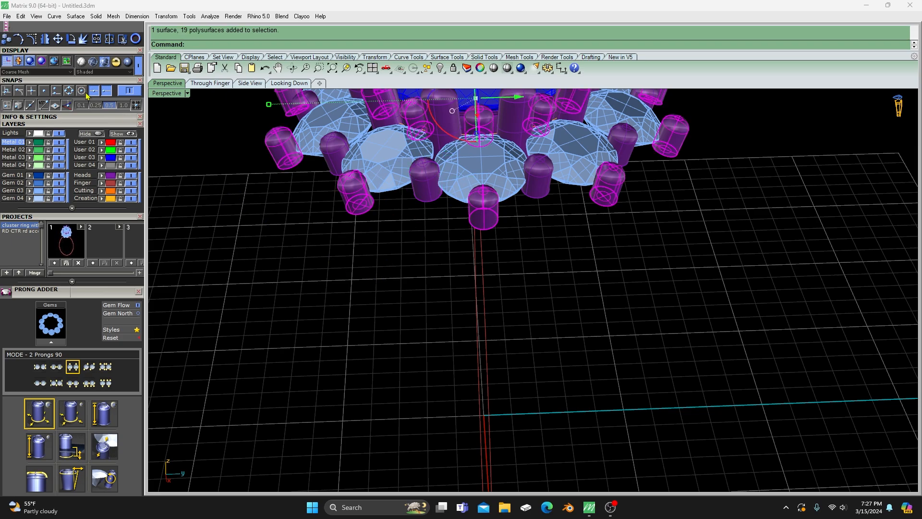
{"action": "scroll", "coordinate": [106, 79], "scroll_direction": "up", "scroll_amount": 3}
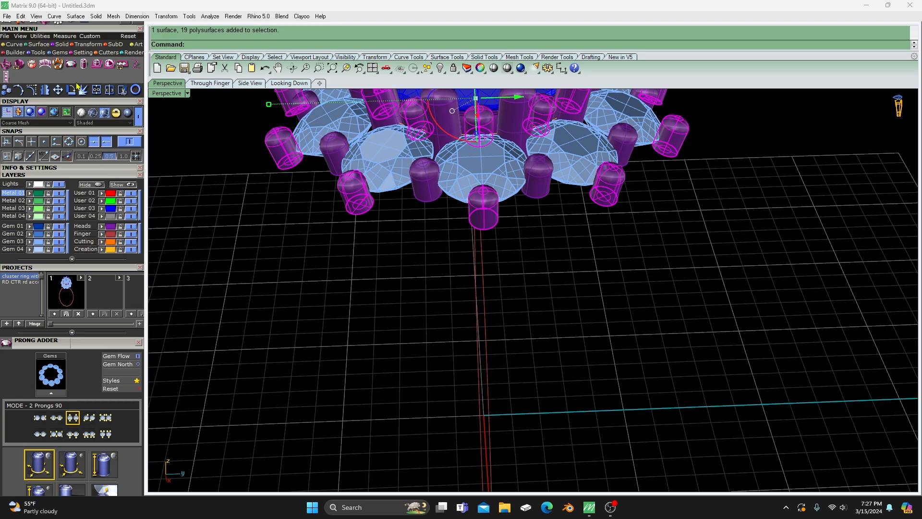
{"action": "scroll", "coordinate": [77, 103], "scroll_direction": "up", "scroll_amount": 2}
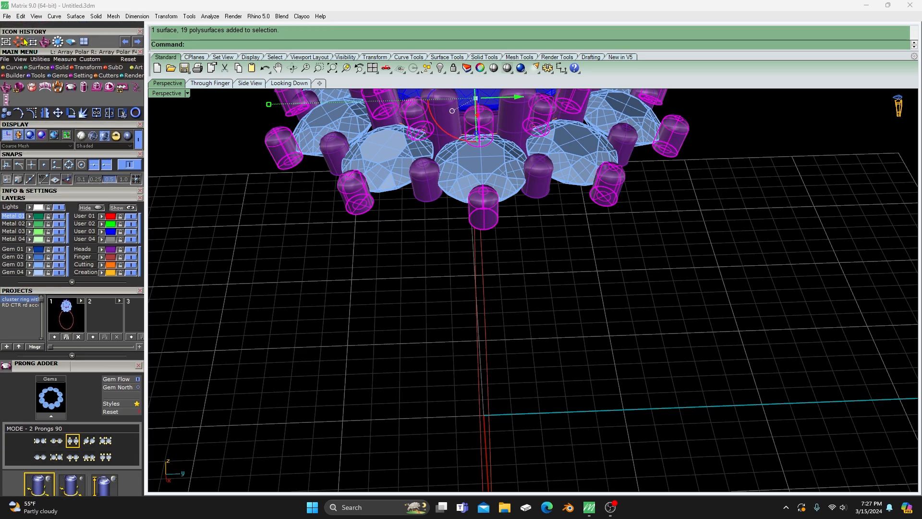
{"action": "left_click", "coordinate": [24, 41]}
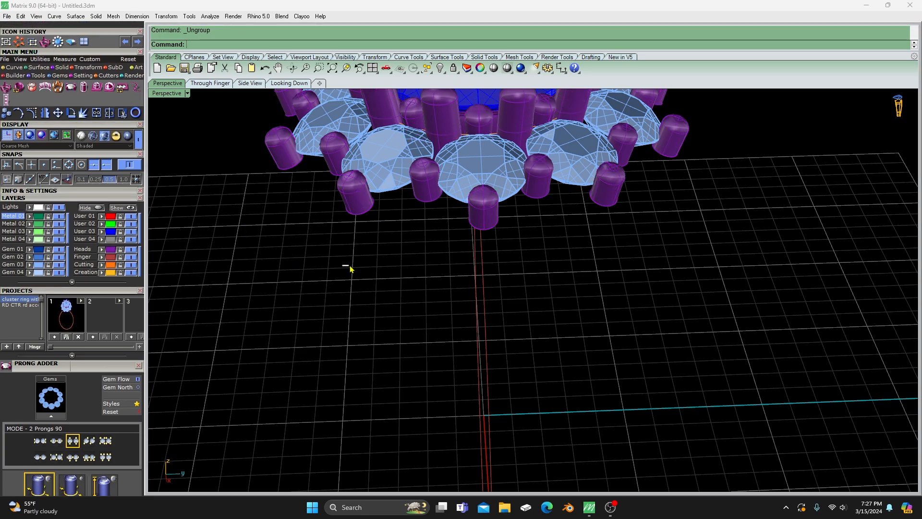
- Move the front edge gem's outer prong and its two neighbouring shared prongs to the User 01 layer
{"action": "left_click", "coordinate": [489, 215]}
{"action": "left_click", "coordinate": [442, 235]}
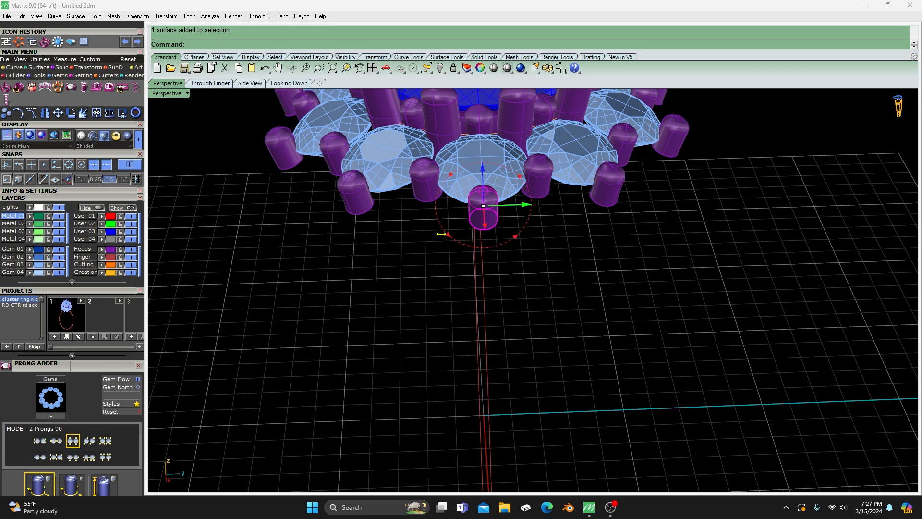
{"action": "left_click", "coordinate": [412, 224]}
{"action": "left_click", "coordinate": [428, 183]}
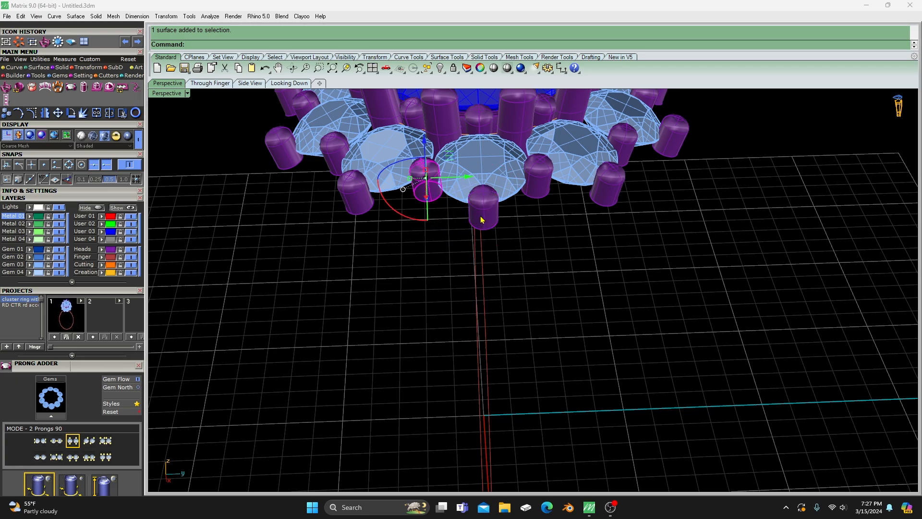
{"action": "left_click", "coordinate": [482, 220], "text": "shift"}
{"action": "left_click", "coordinate": [546, 183], "text": "shift"}
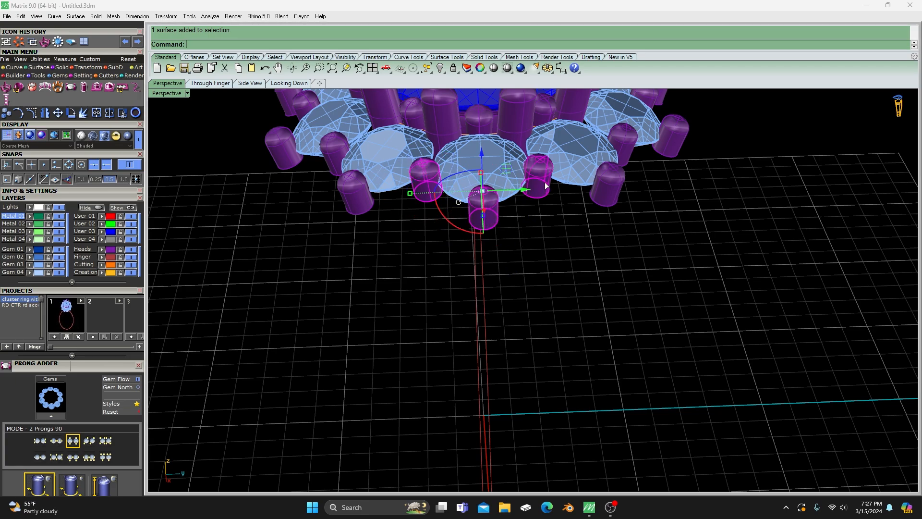
{"action": "left_click", "coordinate": [102, 216]}
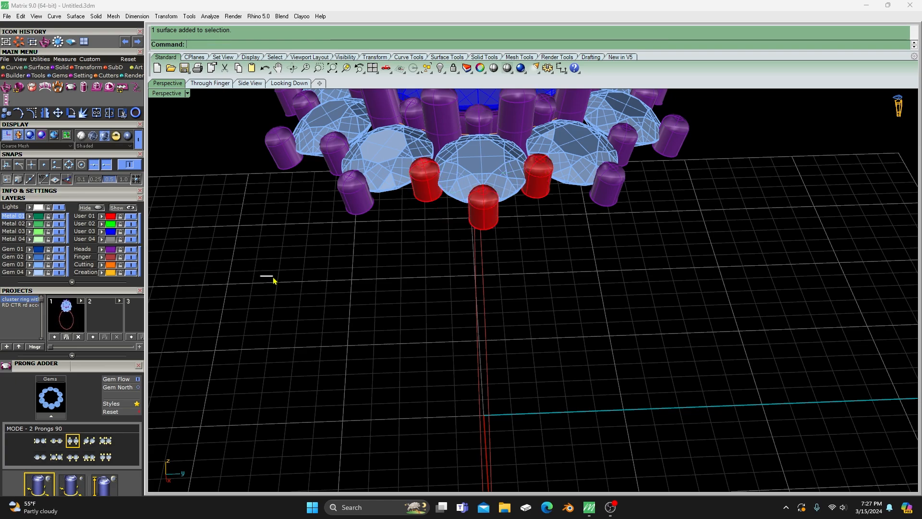
- Move one center stone prong and the center head's rings to the User 01 layer
{"action": "left_click", "coordinate": [452, 123]}
{"action": "scroll", "coordinate": [482, 125], "scroll_direction": "up", "scroll_amount": 2}
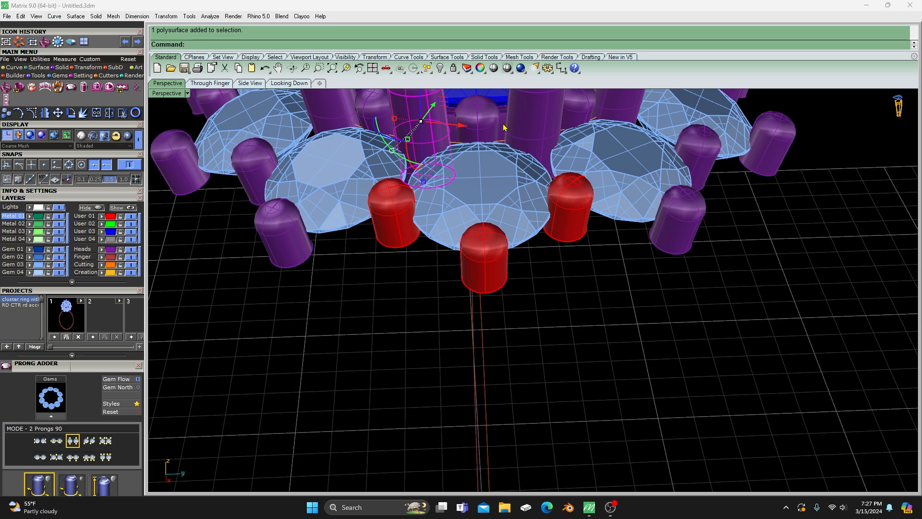
{"action": "left_click", "coordinate": [504, 127]}
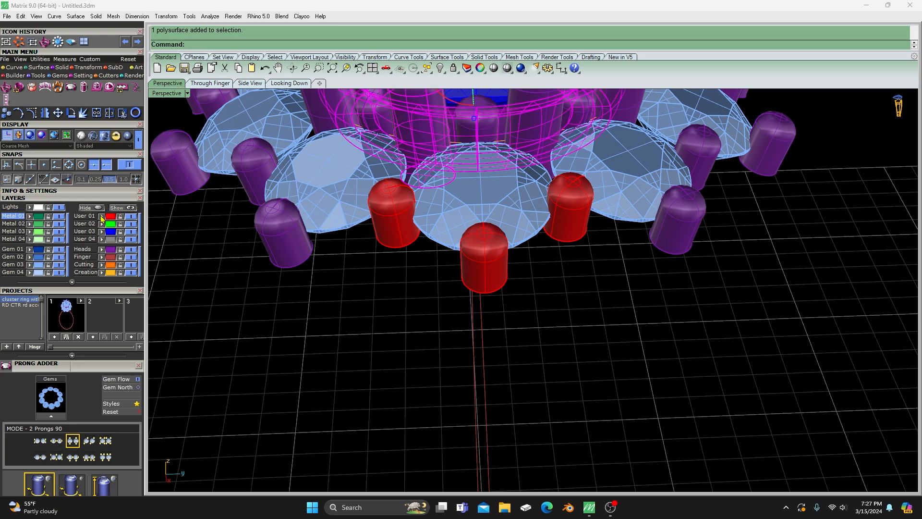
{"action": "left_click", "coordinate": [239, 294]}
{"action": "left_click", "coordinate": [111, 251]}
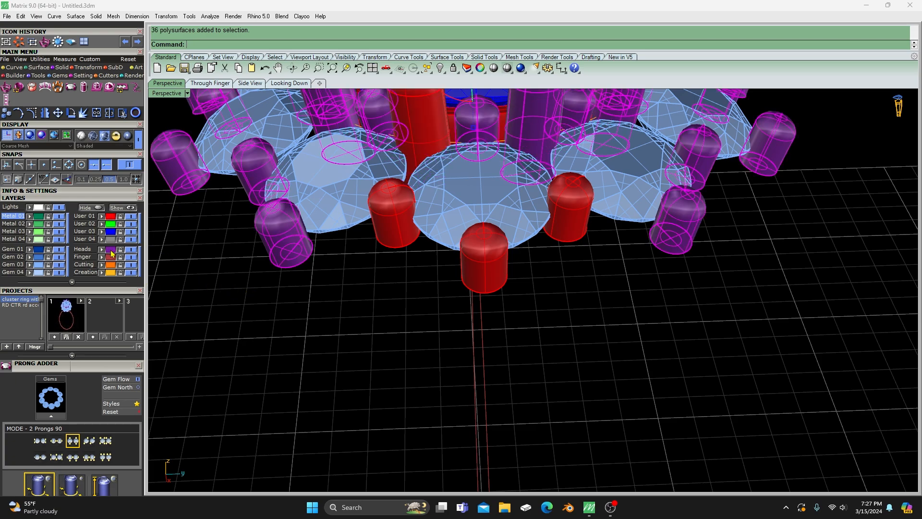
{"action": "scroll", "coordinate": [312, 344], "scroll_direction": "down", "scroll_amount": 5}
{"action": "left_click", "coordinate": [316, 345]}
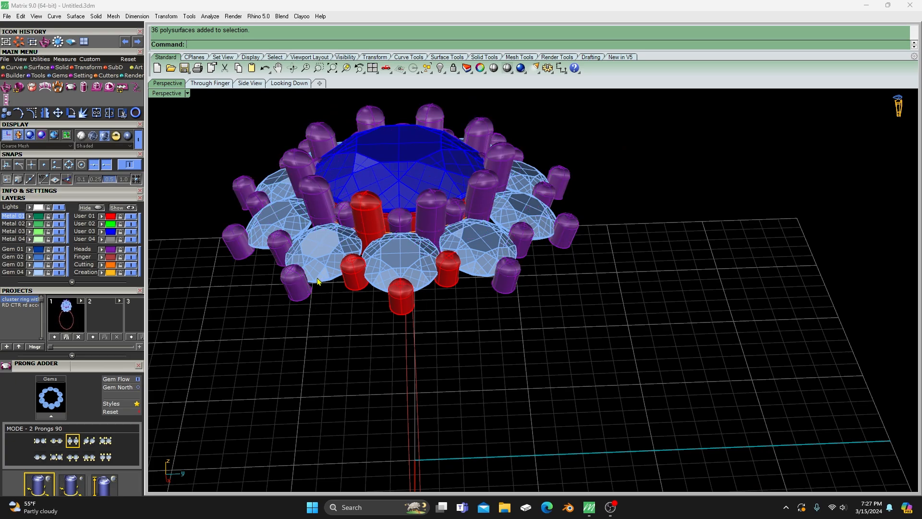
- Hide the center diamond's User 03 layer and move the remaining tall center prongs to User 01
{"action": "left_click", "coordinate": [325, 203]}
{"action": "right_click_drag", "start_coordinate": [324, 203], "coordinate": [338, 249]}
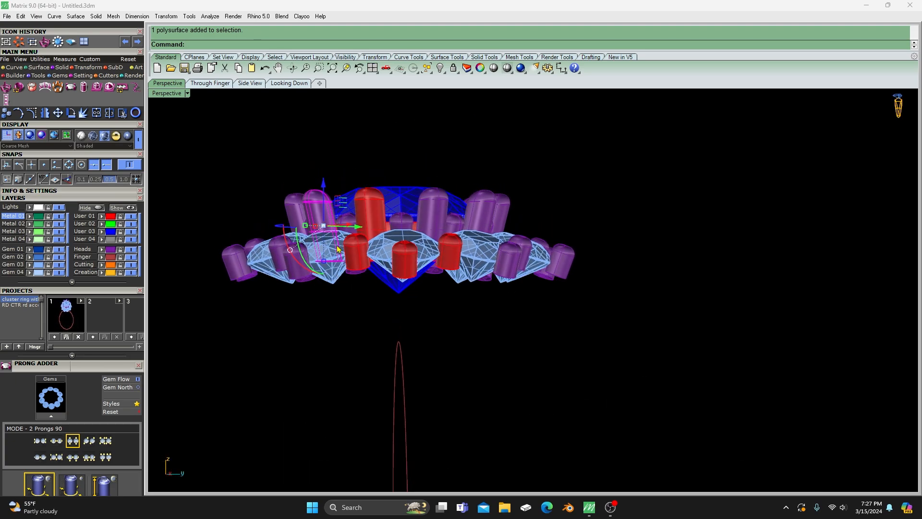
{"action": "left_click", "coordinate": [130, 231]}
{"action": "left_click_drag", "start_coordinate": [603, 181], "coordinate": [265, 202]}
{"action": "left_click", "coordinate": [101, 216]}
{"action": "left_click", "coordinate": [221, 173]}
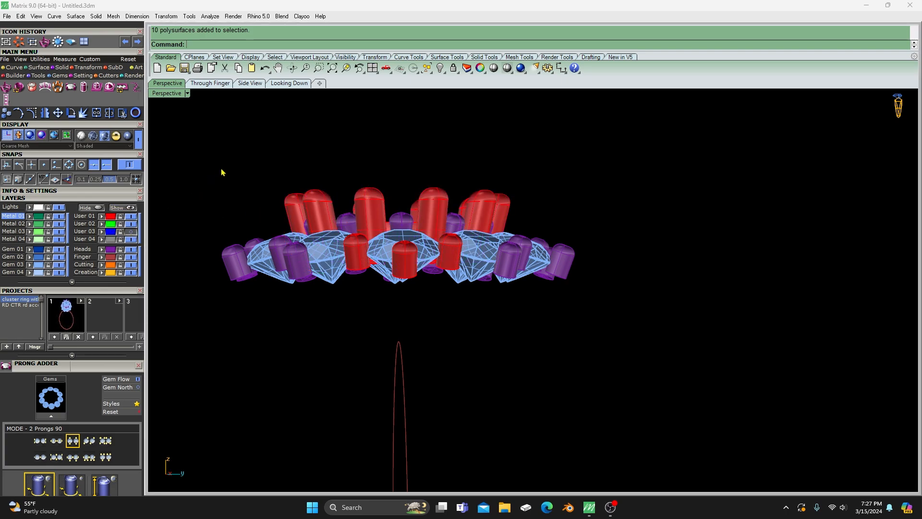
- Delete all the surplus edge gem prongs left on the Heads layer
{"action": "right_click_drag", "start_coordinate": [223, 173], "coordinate": [246, 240]}
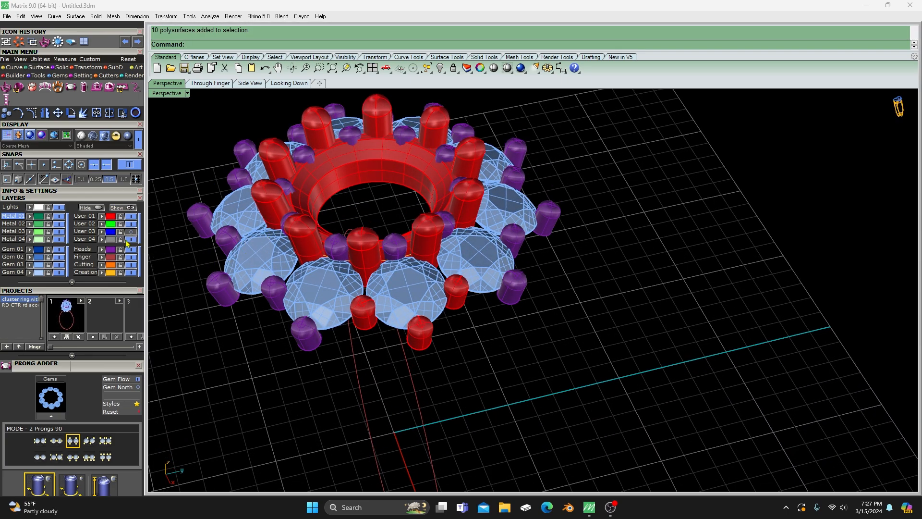
{"action": "left_click", "coordinate": [111, 251]}
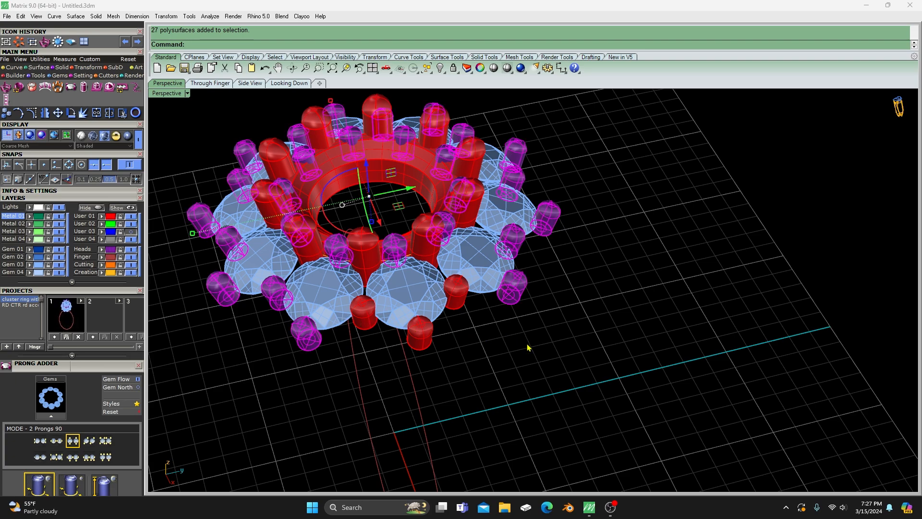
{"action": "key", "text": "Delete"}
- Select everything on the User 01 layer and move these kept prongs and center head rings to the Heads layer
{"action": "right_click_drag", "start_coordinate": [529, 346], "coordinate": [500, 339]}
{"action": "left_click", "coordinate": [110, 221]}
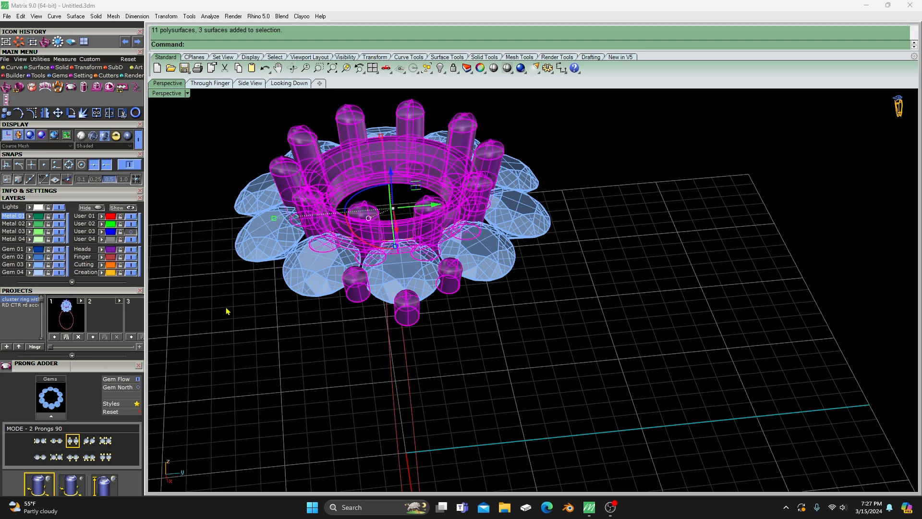
{"action": "left_click", "coordinate": [260, 323]}
{"action": "scroll", "coordinate": [523, 320], "scroll_direction": "down", "scroll_amount": 3}
- Show the ring in the Through Finger view with the display mode set to Plastic
{"action": "right_click_drag", "start_coordinate": [526, 347], "coordinate": [548, 381]}
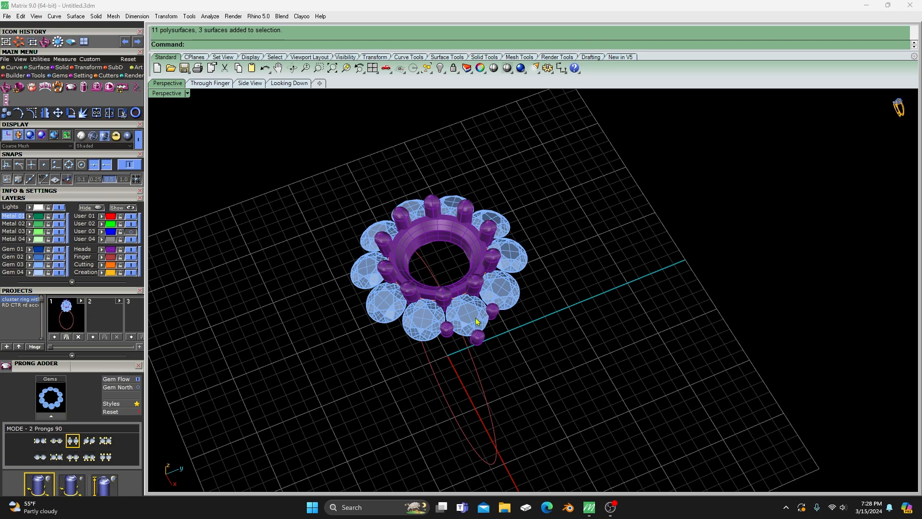
{"action": "right_click_drag", "start_coordinate": [439, 326], "coordinate": [341, 202]}
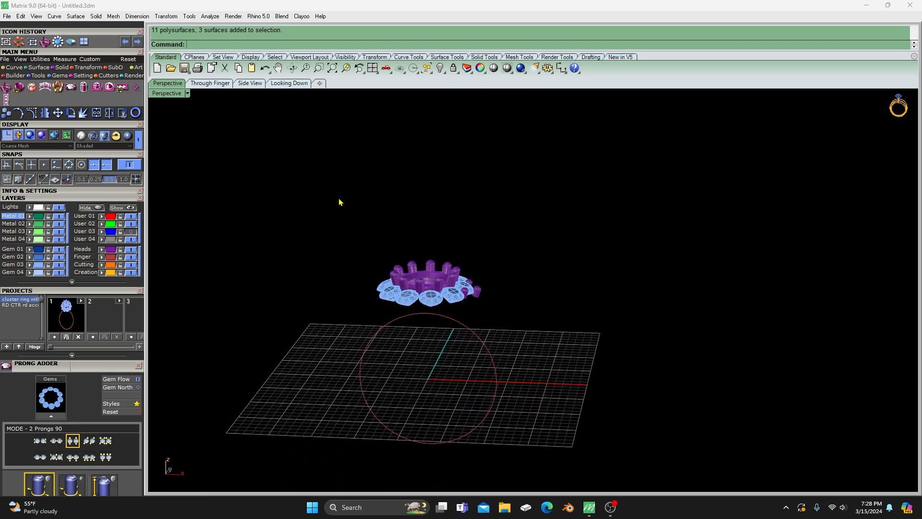
{"action": "left_click", "coordinate": [214, 83]}
{"action": "double_click", "coordinate": [215, 82]}
{"action": "left_click", "coordinate": [278, 388]}
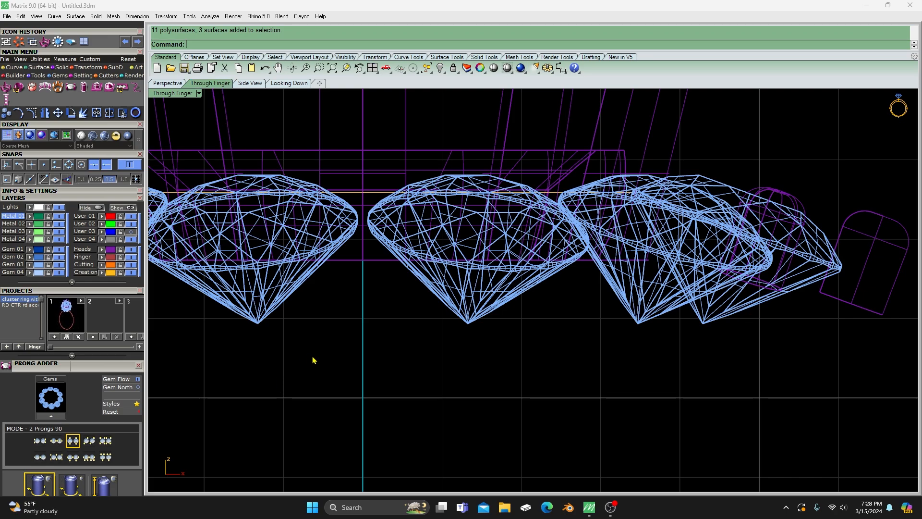
{"action": "scroll", "coordinate": [316, 356], "scroll_direction": "down", "scroll_amount": 6}
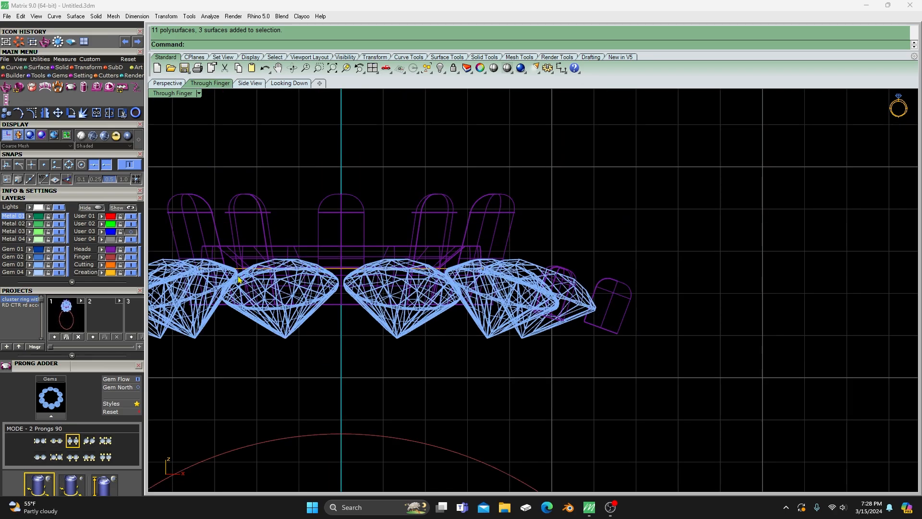
{"action": "left_click", "coordinate": [128, 135]}
{"action": "scroll", "coordinate": [403, 283], "scroll_direction": "down", "scroll_amount": 5}
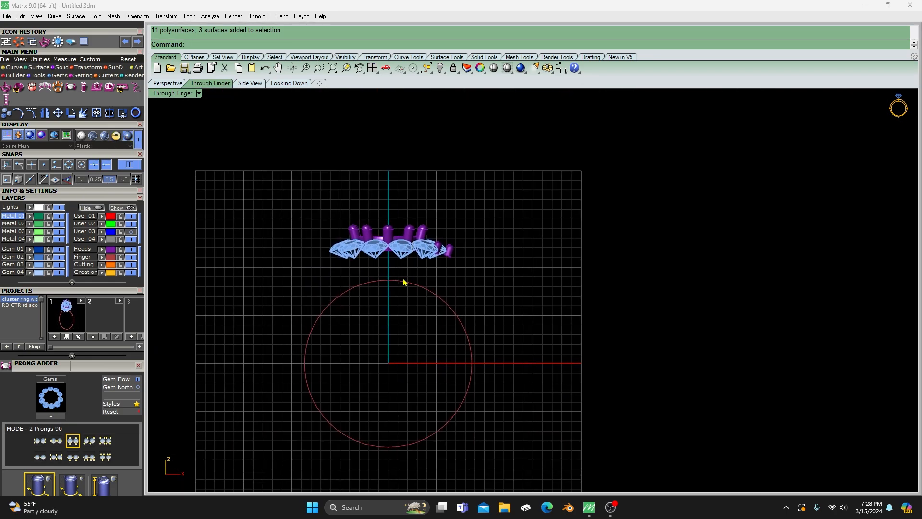
- Offset the finger rail circle outward by 0.8 mm
{"action": "left_click", "coordinate": [387, 283]}
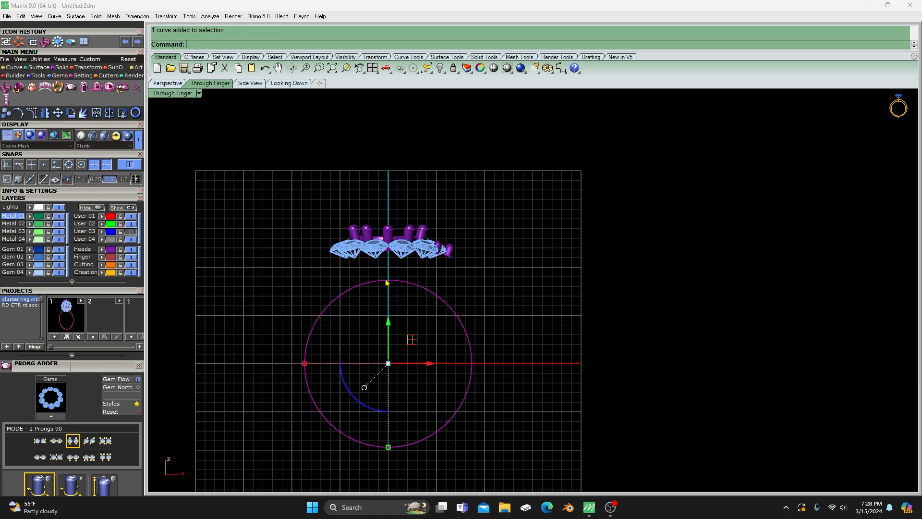
{"action": "left_click", "coordinate": [13, 68]}
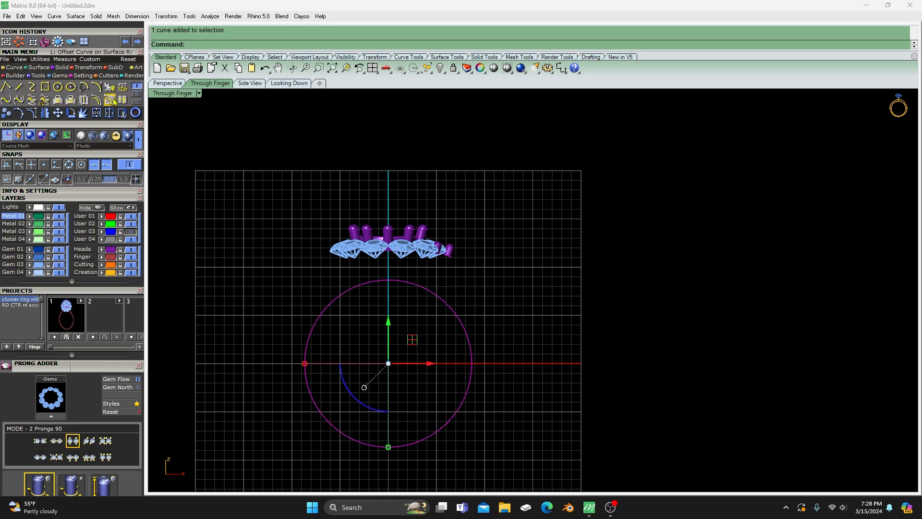
{"action": "left_click", "coordinate": [137, 93]}
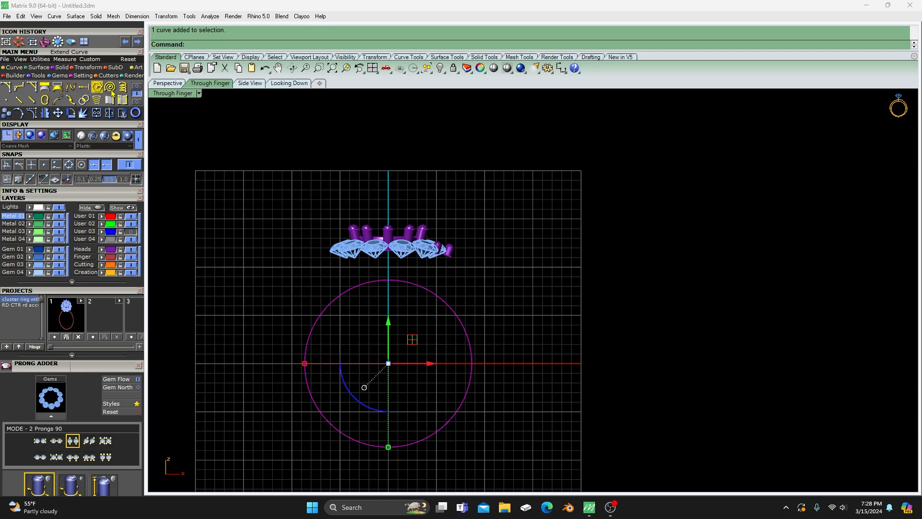
{"action": "left_click", "coordinate": [137, 86]}
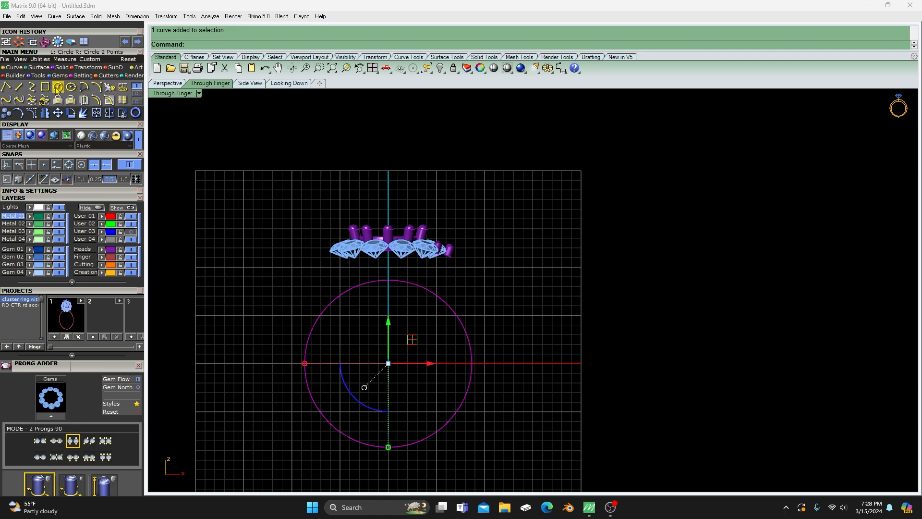
{"action": "left_click", "coordinate": [96, 100]}
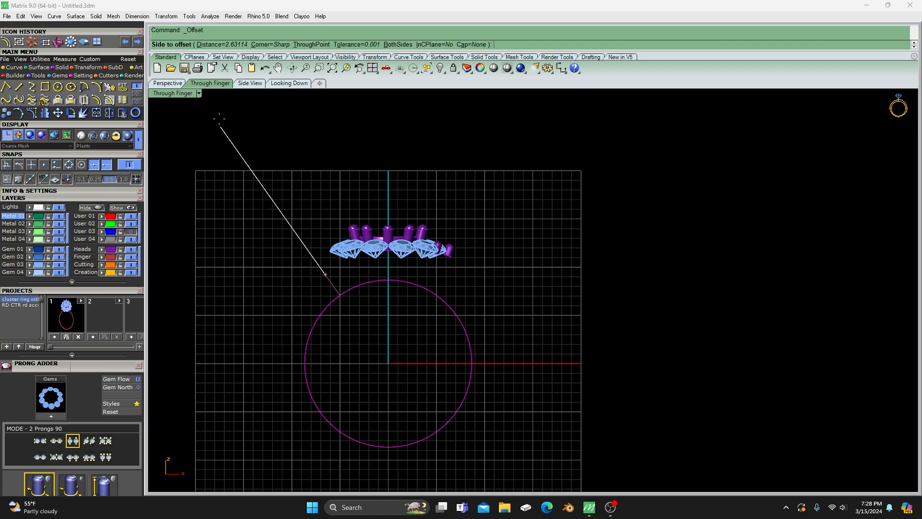
{"action": "left_click", "coordinate": [233, 45]}
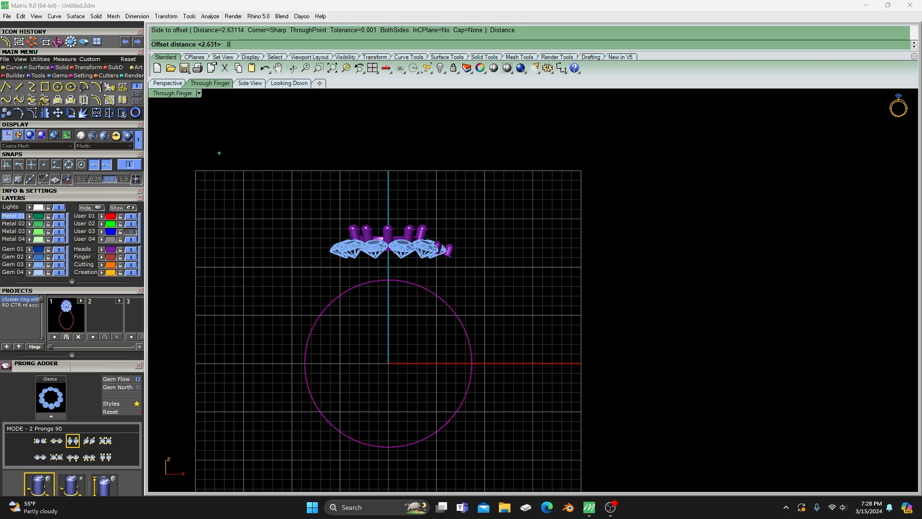
{"action": "key", "text": "Return"}
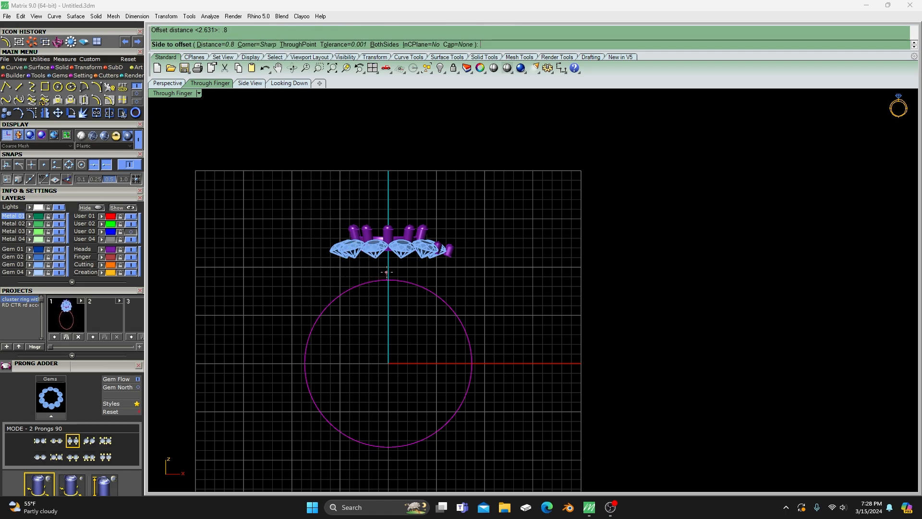
{"action": "left_click", "coordinate": [386, 273]}
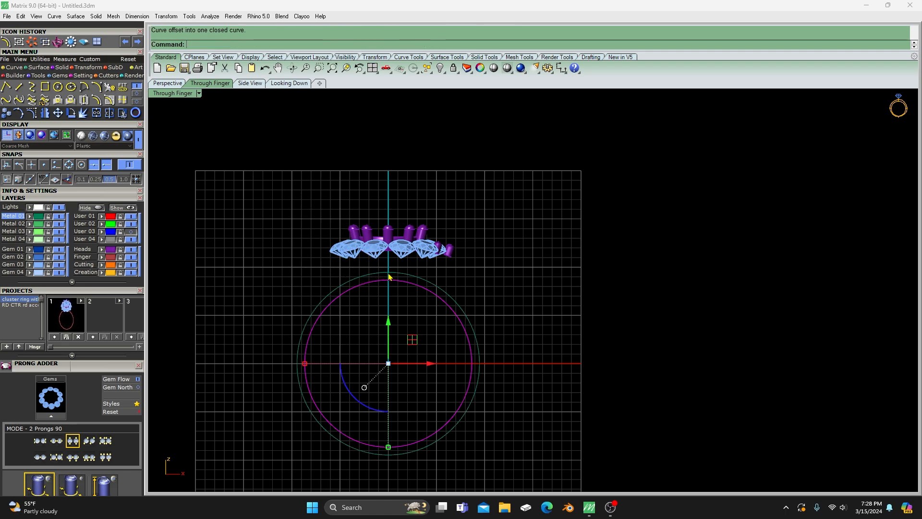
- Make Creation the current layer for the new offset circle
{"action": "left_click", "coordinate": [89, 272]}
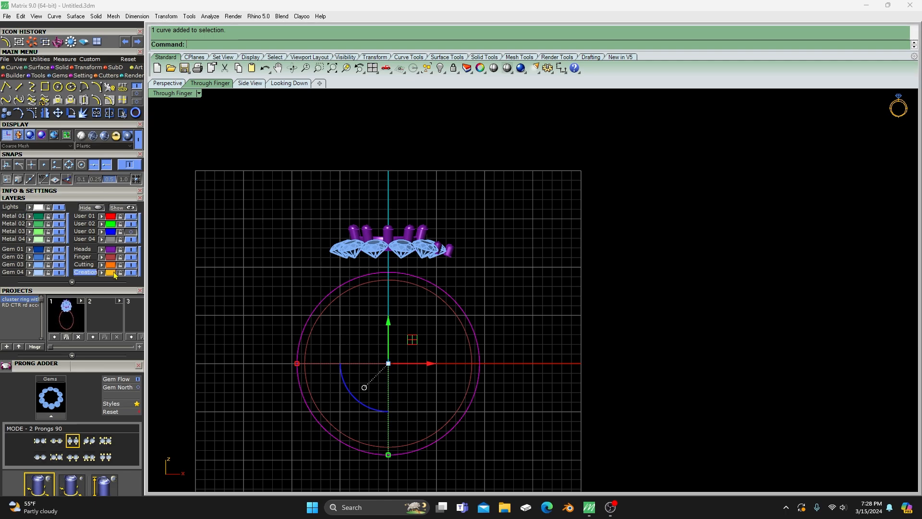
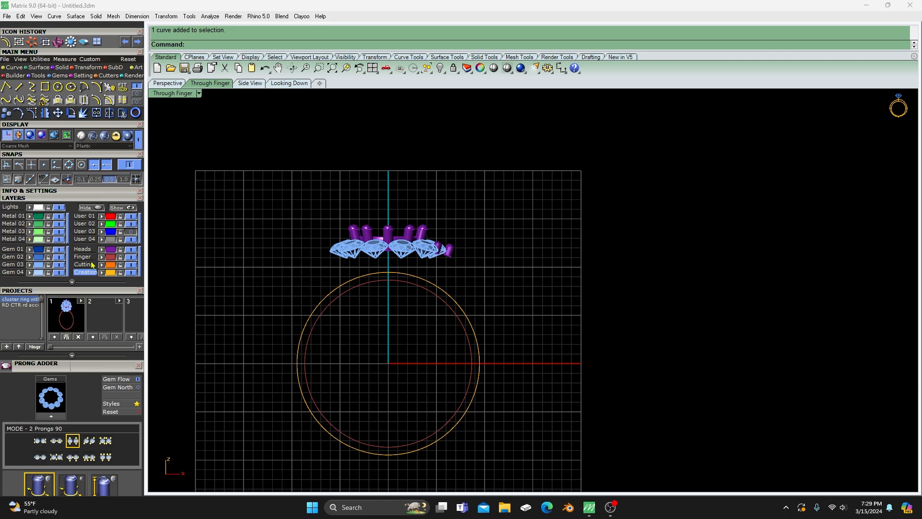
- Expand the layer list to include the extra User layers and show the center diamond on the User 03 layer
{"action": "left_click", "coordinate": [73, 283]}
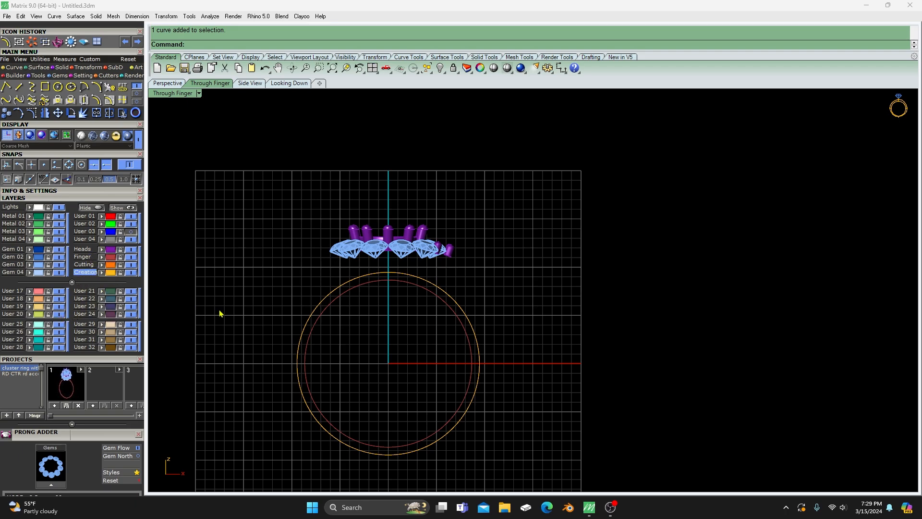
{"action": "scroll", "coordinate": [353, 283], "scroll_direction": "down", "scroll_amount": 4}
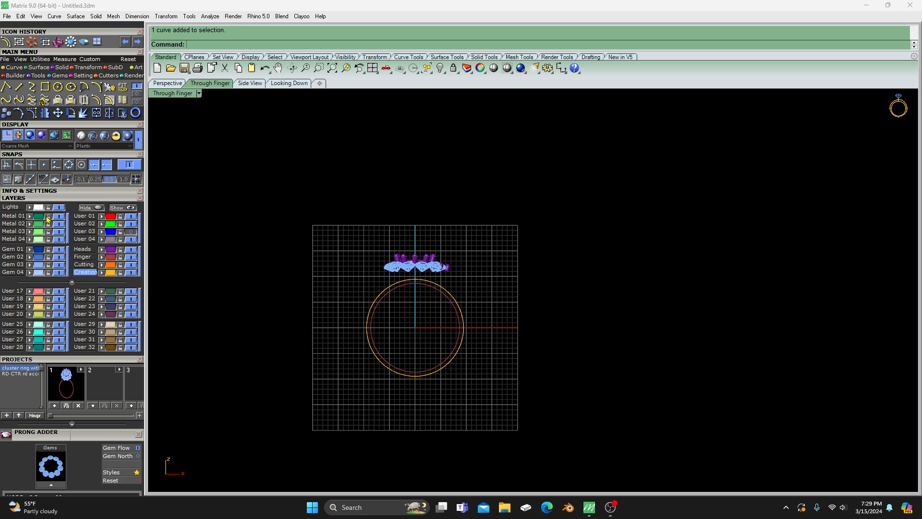
{"action": "scroll", "coordinate": [407, 292], "scroll_direction": "up", "scroll_amount": 5}
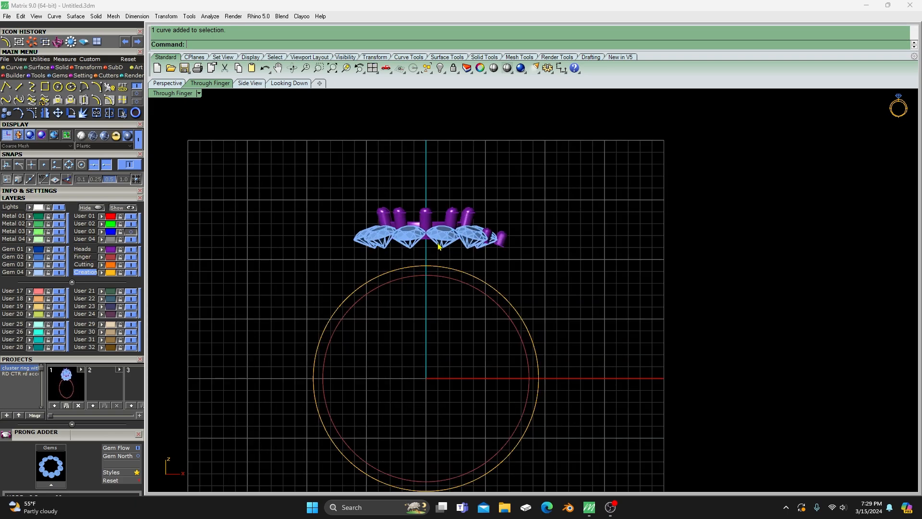
{"action": "scroll", "coordinate": [440, 244], "scroll_direction": "up", "scroll_amount": 3}
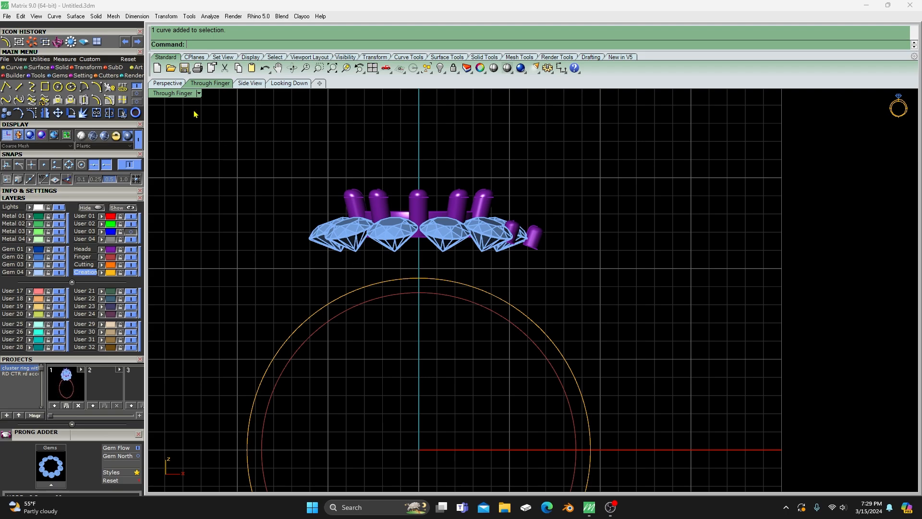
{"action": "left_click", "coordinate": [131, 231]}
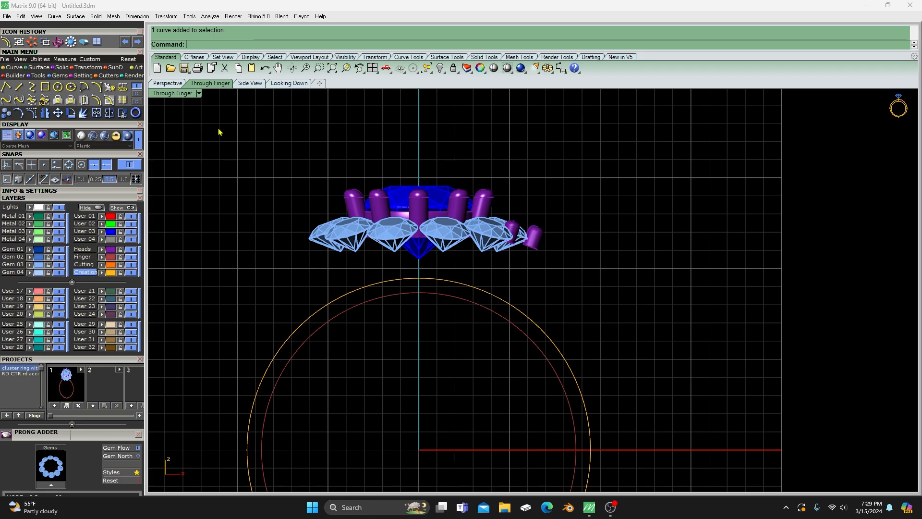
- In the Looking Down view, draw a circle centered at 0,0,0 and slightly smaller than the center diamond
{"action": "left_click", "coordinate": [290, 83]}
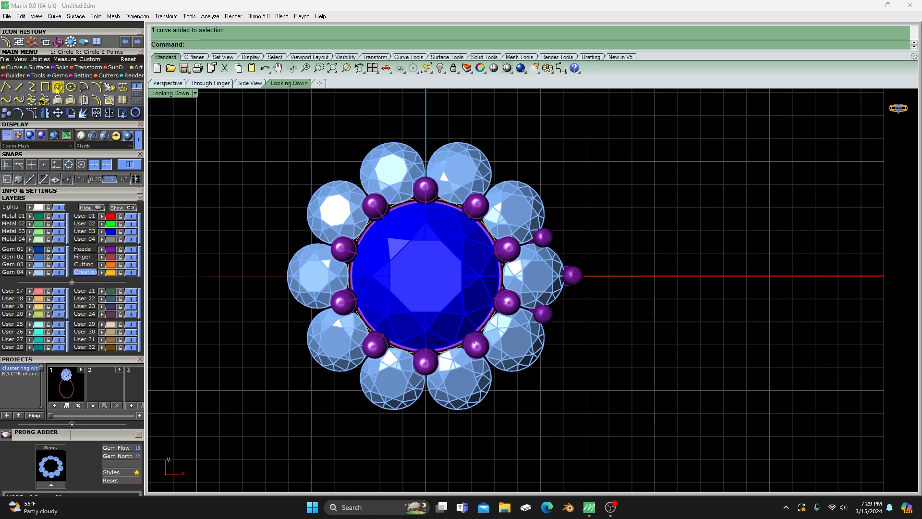
{"action": "left_click", "coordinate": [58, 88]}
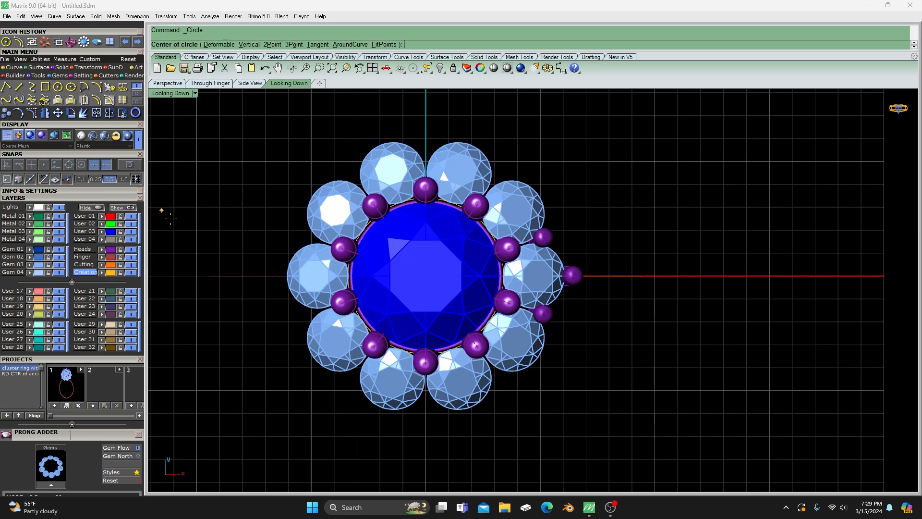
{"action": "type", "text": "0,0,0"}
{"action": "key", "text": "Return"}
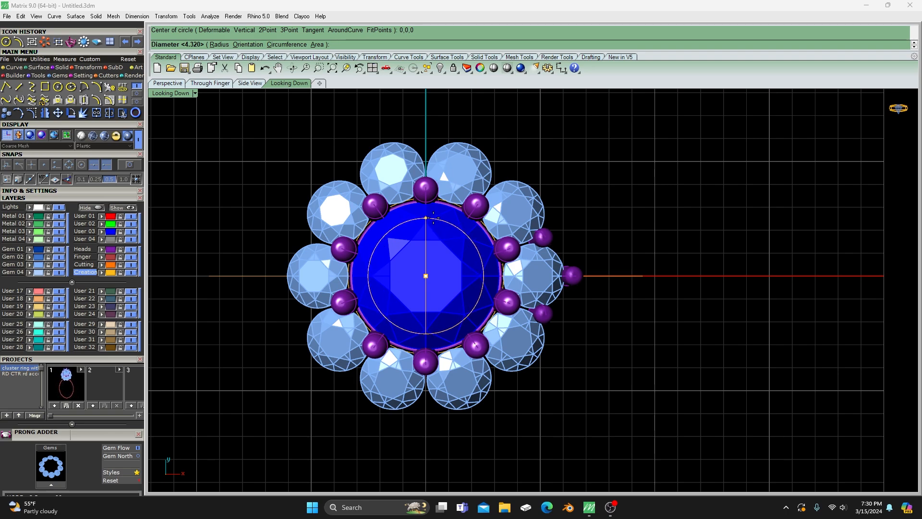
{"action": "left_click", "coordinate": [430, 216]}
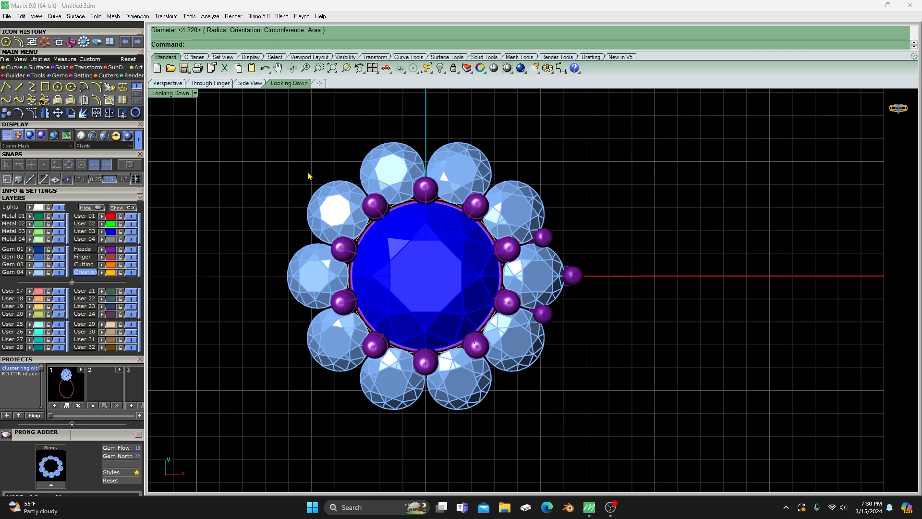
- Create a Curve from 2 View History from the small center circle and the finger rail circle, with Full set to False
{"action": "left_click", "coordinate": [168, 84]}
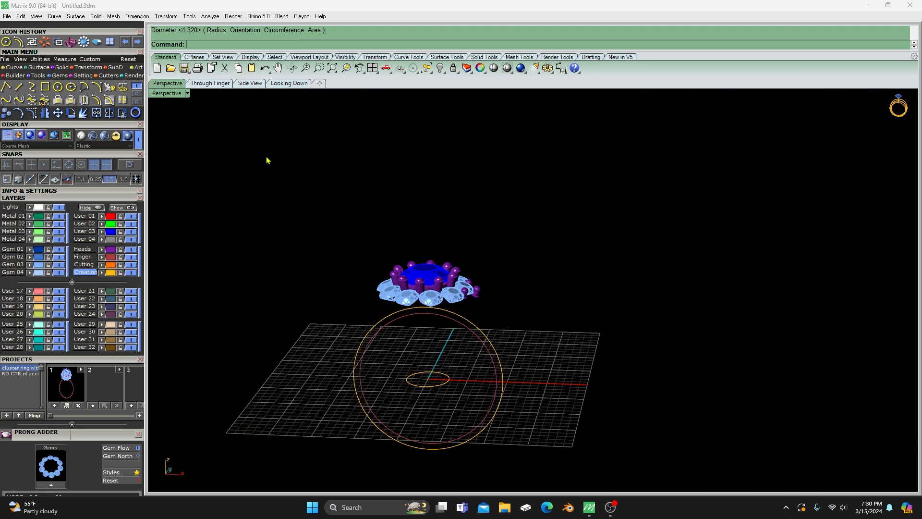
{"action": "scroll", "coordinate": [546, 227], "scroll_direction": "down", "scroll_amount": 4}
{"action": "scroll", "coordinate": [487, 329], "scroll_direction": "up", "scroll_amount": 2}
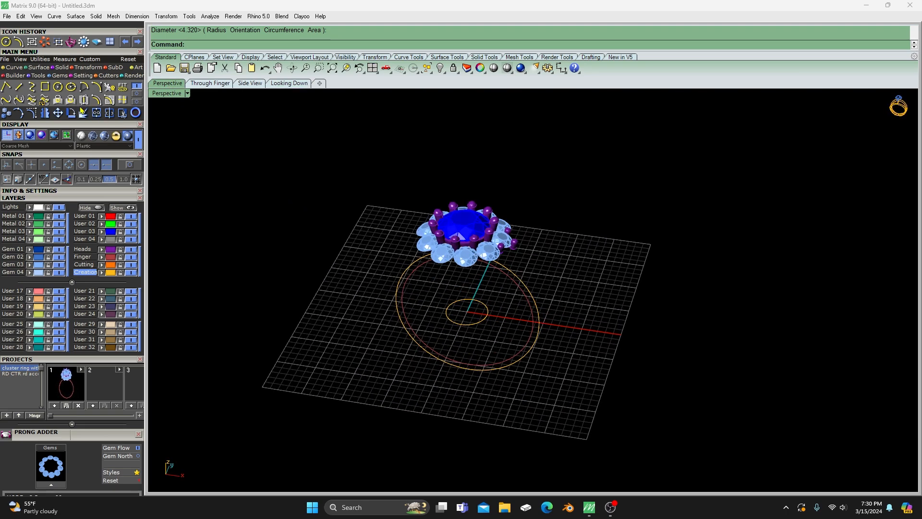
{"action": "left_click", "coordinate": [45, 100]}
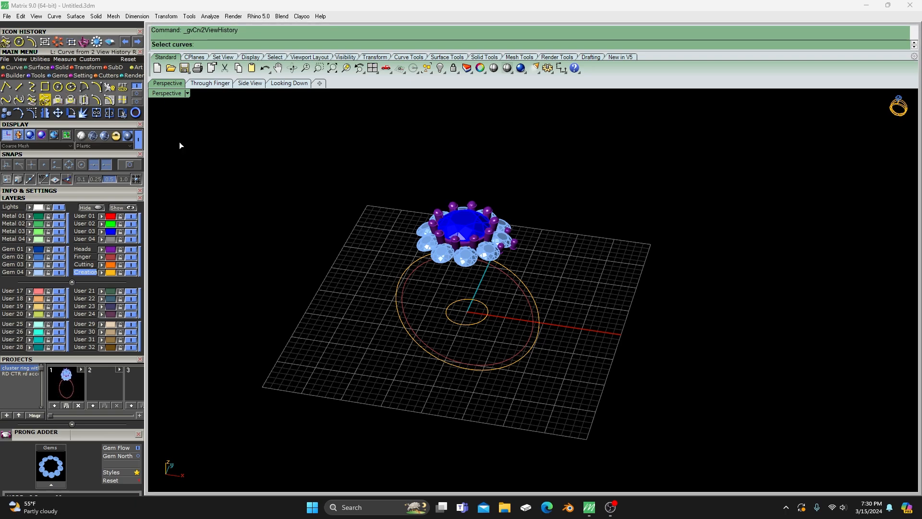
{"action": "left_click", "coordinate": [462, 325]}
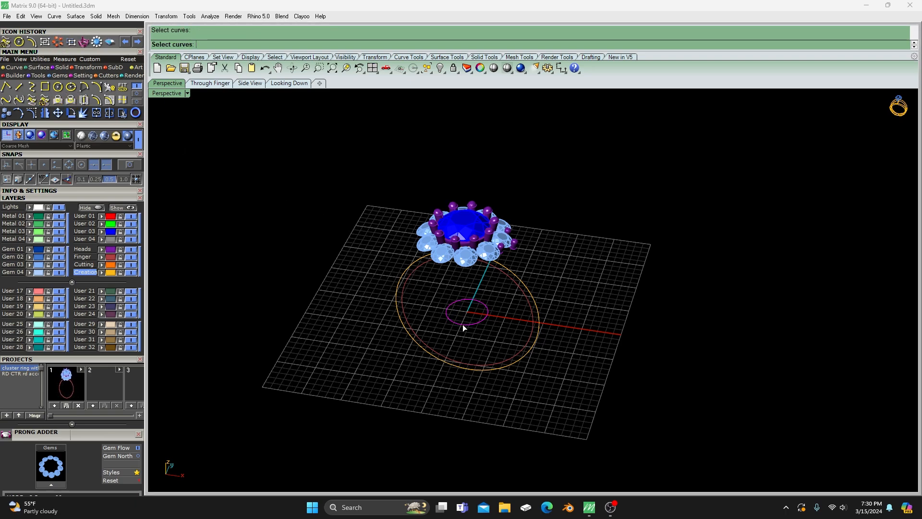
{"action": "right_click", "coordinate": [503, 272]}
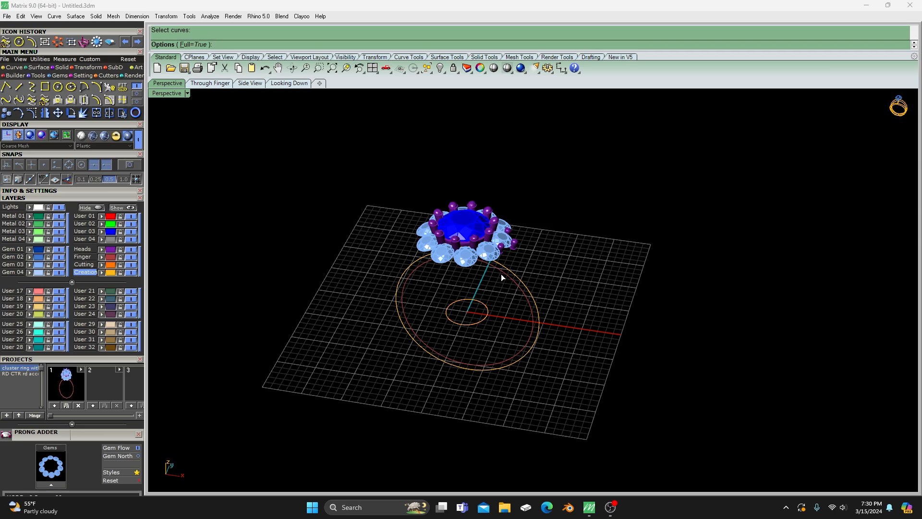
{"action": "right_click_drag", "start_coordinate": [501, 273], "coordinate": [499, 271]}
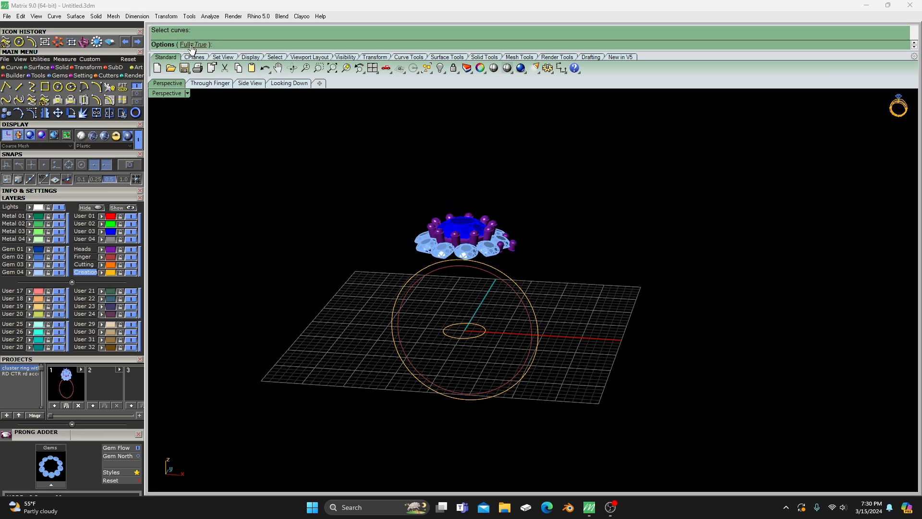
{"action": "left_click", "coordinate": [194, 45]}
{"action": "right_click", "coordinate": [342, 268]}
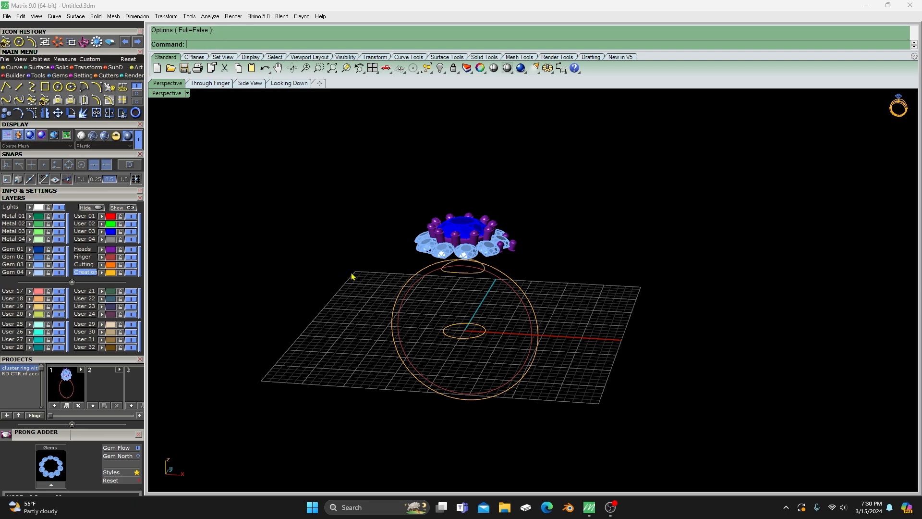
- Create another two-view history curve from the small center circle and the outer offset circle
{"action": "right_click", "coordinate": [352, 276]}
{"action": "left_click", "coordinate": [463, 338]}
{"action": "right_click", "coordinate": [494, 270]}
{"action": "right_click", "coordinate": [266, 241]}
- Move the small center circle and the outer offset circle to the User 04 layer and keep that layer hidden
{"action": "left_click", "coordinate": [454, 327]}
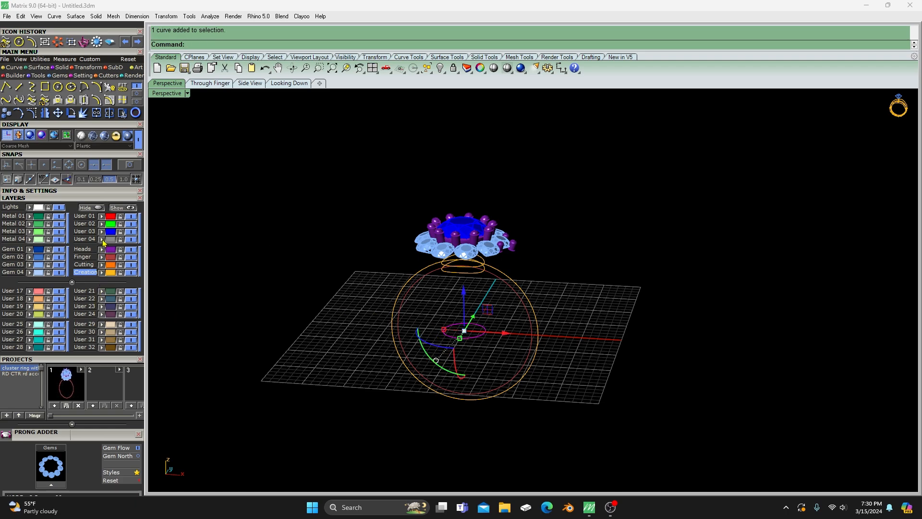
{"action": "left_click", "coordinate": [131, 239]}
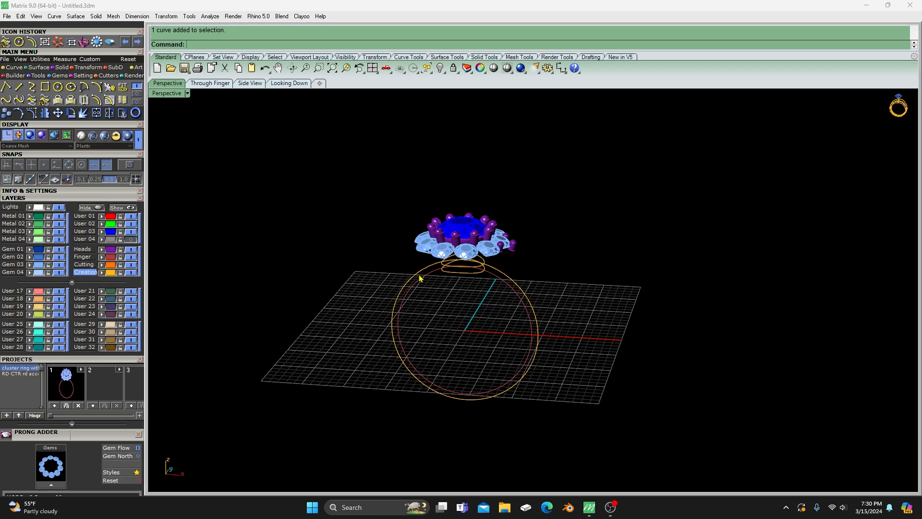
{"action": "left_click", "coordinate": [419, 278]}
{"action": "left_click", "coordinate": [126, 241]}
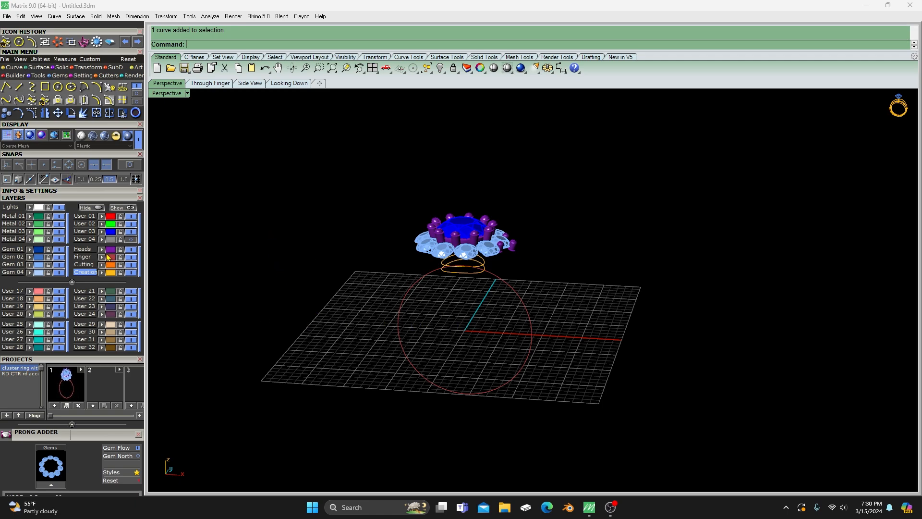
- Switch to the Side View and hide the Finger layer so the two saddle-shaped curves stand alone
{"action": "left_click", "coordinate": [132, 258]}
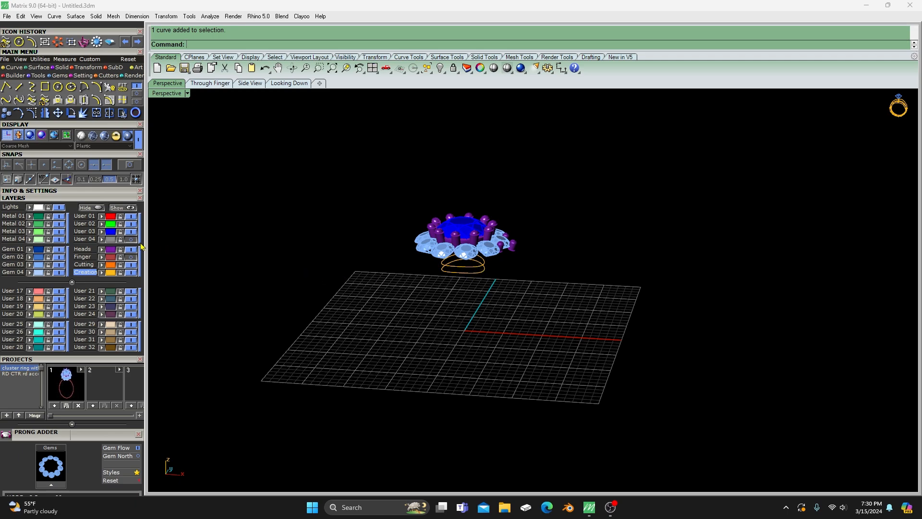
{"action": "left_click", "coordinate": [132, 258]}
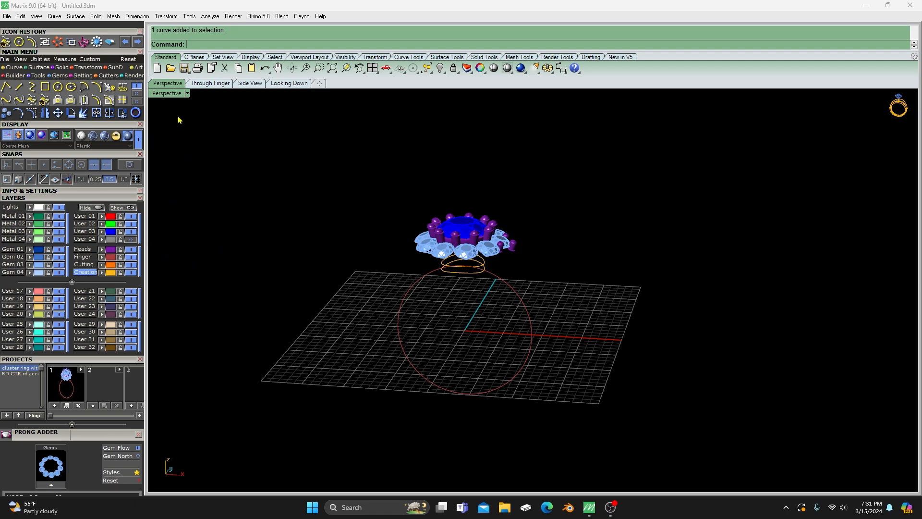
{"action": "left_click", "coordinate": [294, 85]}
{"action": "left_click", "coordinate": [250, 84]}
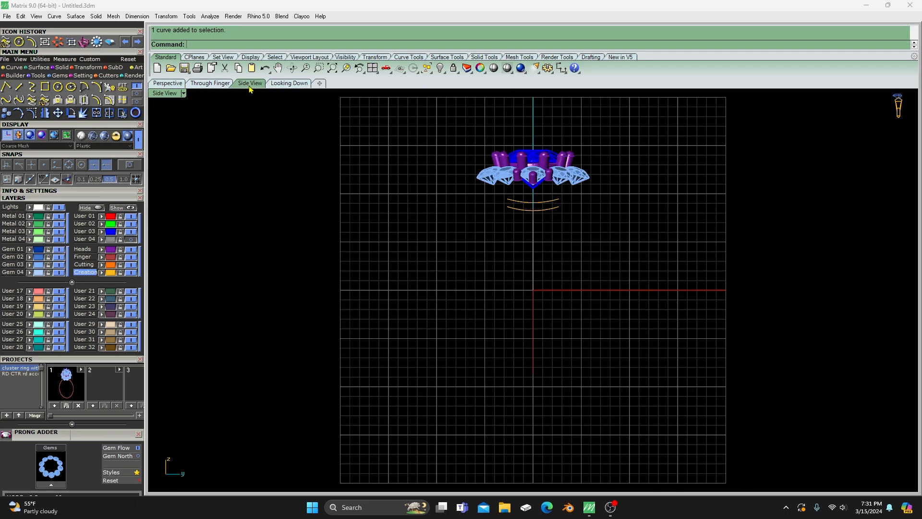
{"action": "scroll", "coordinate": [555, 152], "scroll_direction": "up", "scroll_amount": 3}
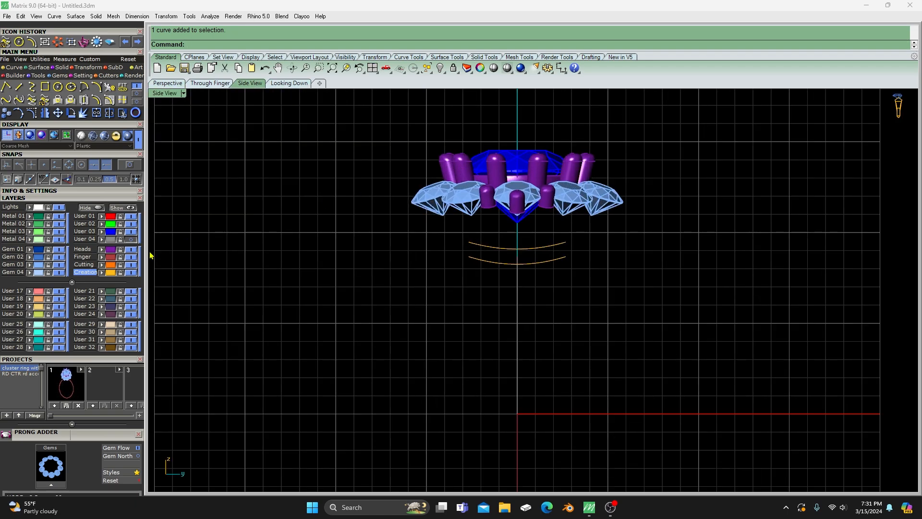
{"action": "left_click", "coordinate": [131, 257]}
{"action": "scroll", "coordinate": [288, 231], "scroll_direction": "up", "scroll_amount": 2}
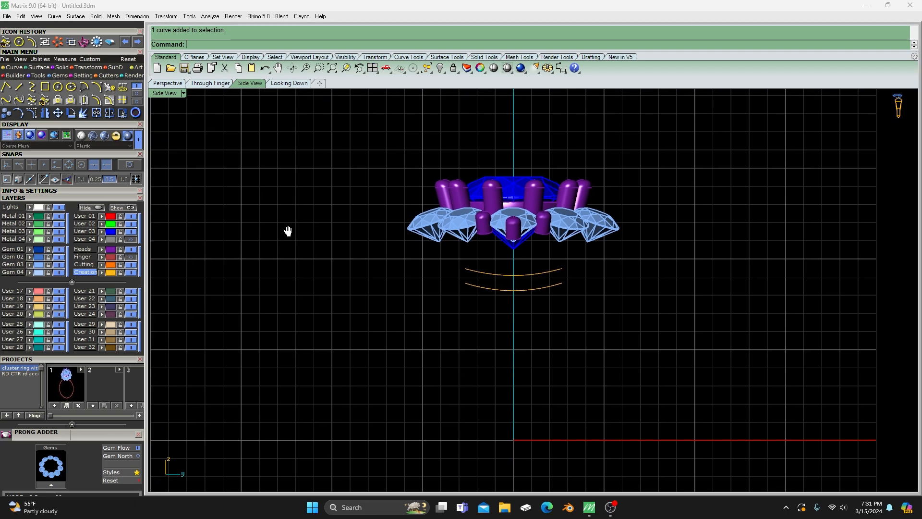
{"action": "scroll", "coordinate": [402, 258], "scroll_direction": "up", "scroll_amount": 2}
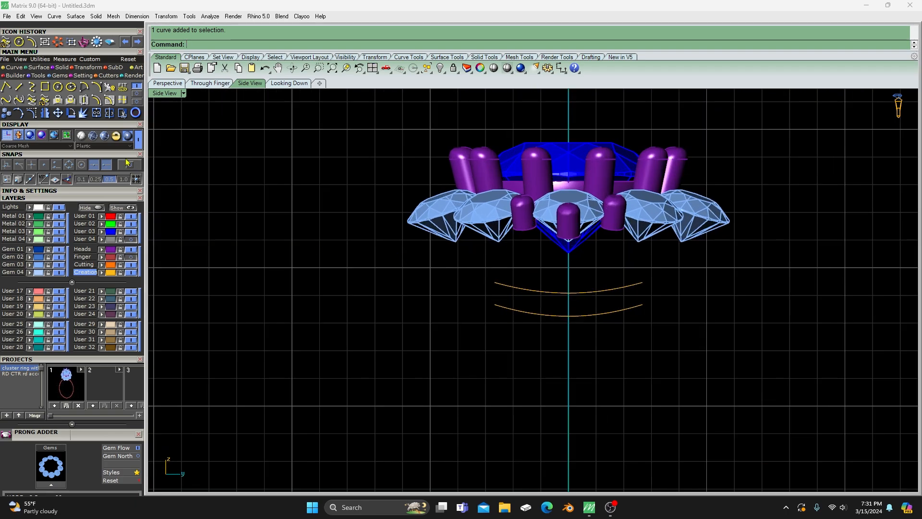
- Draw a two-point circle between the two curves at the center axis, snapping its diameter to their Quad points
{"action": "left_click", "coordinate": [58, 88]}
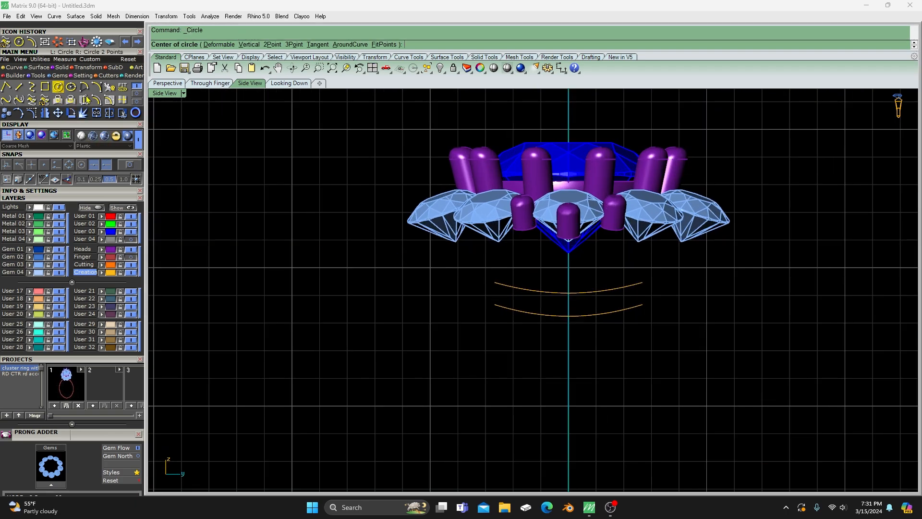
{"action": "left_click", "coordinate": [273, 45]}
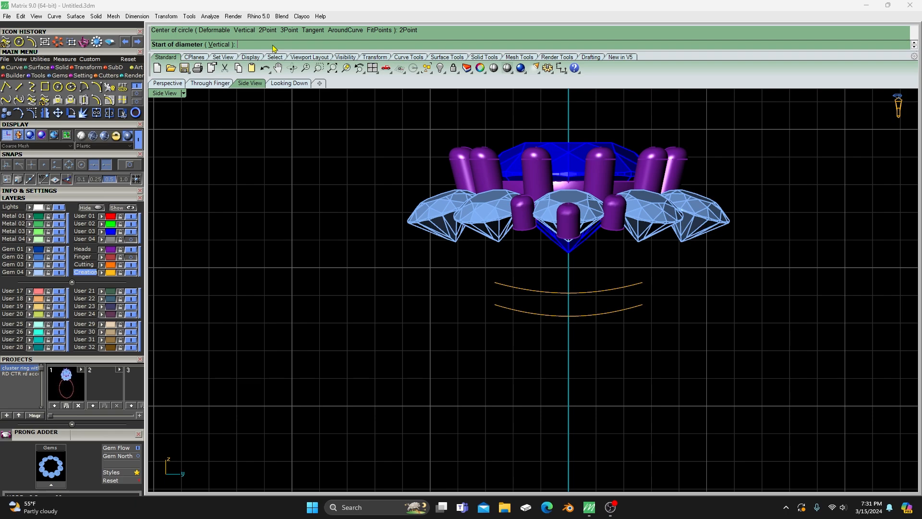
{"action": "left_click", "coordinate": [130, 165]}
{"action": "left_click", "coordinate": [69, 166]}
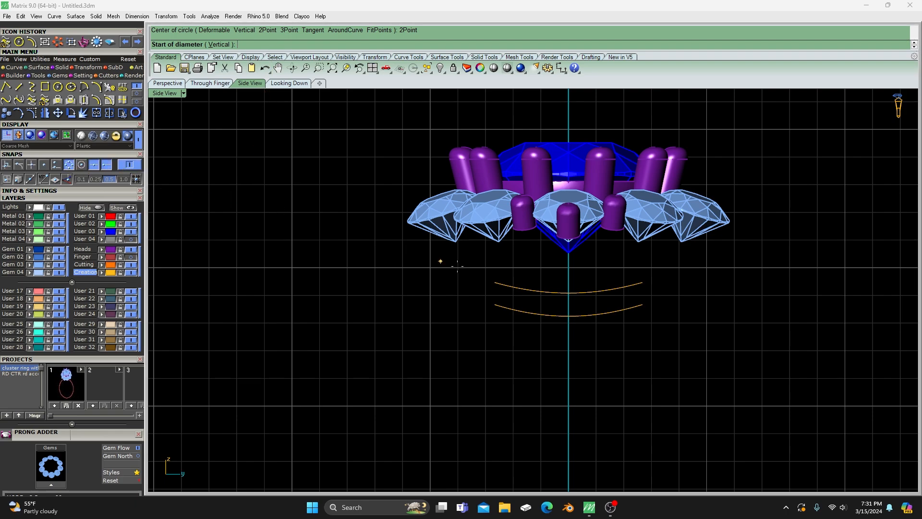
{"action": "left_click", "coordinate": [568, 314]}
{"action": "scroll", "coordinate": [570, 307], "scroll_direction": "up", "scroll_amount": 5}
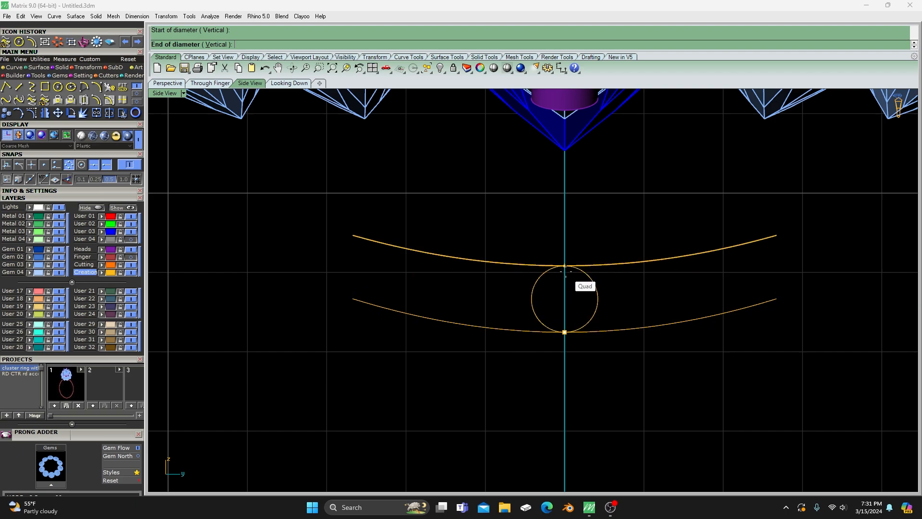
{"action": "left_click", "coordinate": [566, 267]}
- In the Perspective view, mirror a copy of the small profile circle to the opposite side of the curves through the origin
{"action": "left_click", "coordinate": [173, 83]}
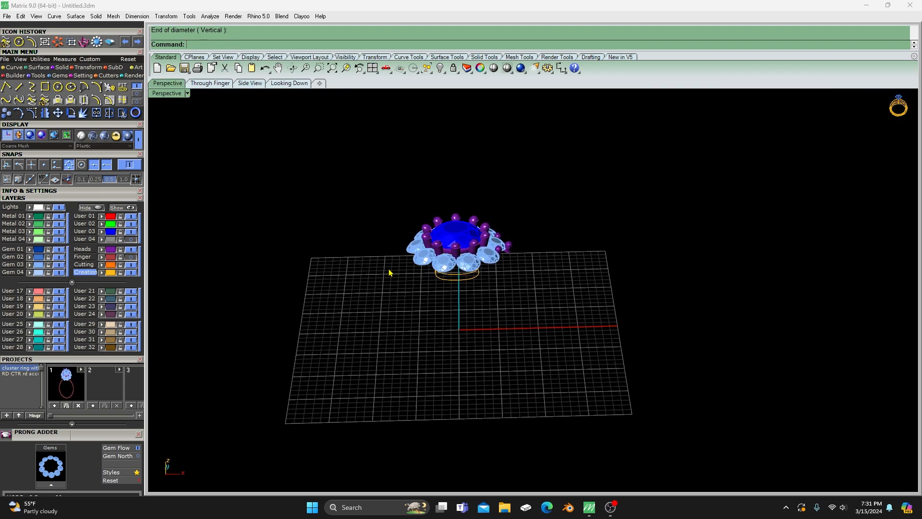
{"action": "scroll", "coordinate": [444, 293], "scroll_direction": "up", "scroll_amount": 2}
{"action": "right_click_drag", "start_coordinate": [446, 291], "coordinate": [462, 282]}
{"action": "scroll", "coordinate": [445, 278], "scroll_direction": "up", "scroll_amount": 2}
{"action": "scroll", "coordinate": [433, 284], "scroll_direction": "up", "scroll_amount": 1}
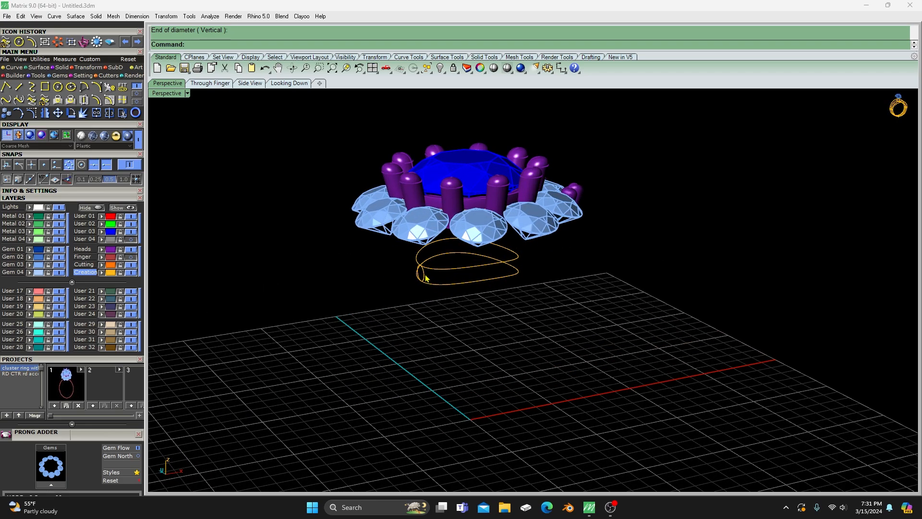
{"action": "left_click", "coordinate": [425, 278]}
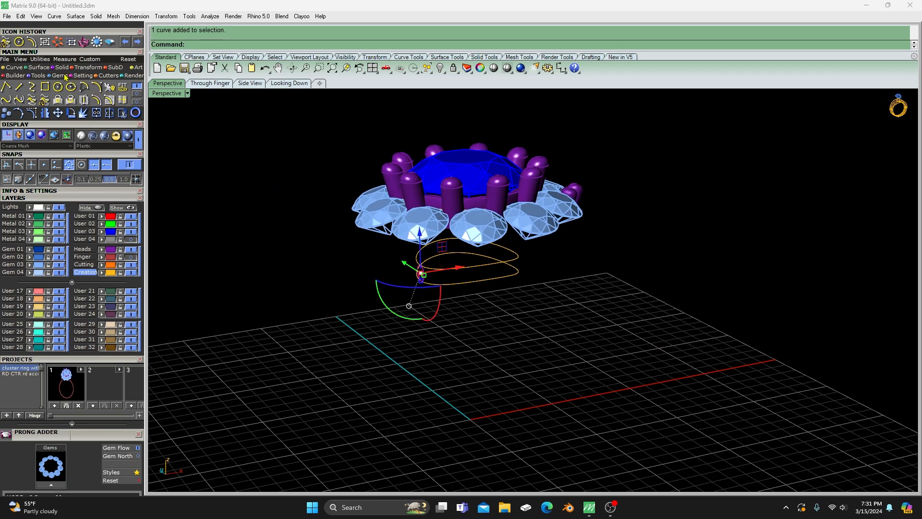
{"action": "left_click", "coordinate": [46, 113]}
{"action": "scroll", "coordinate": [408, 336], "scroll_direction": "down", "scroll_amount": 6}
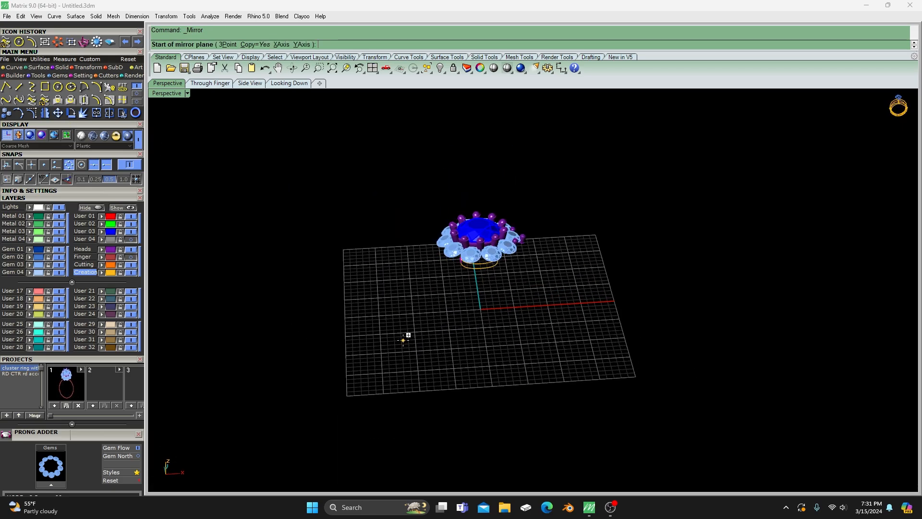
{"action": "left_click", "coordinate": [480, 309]}
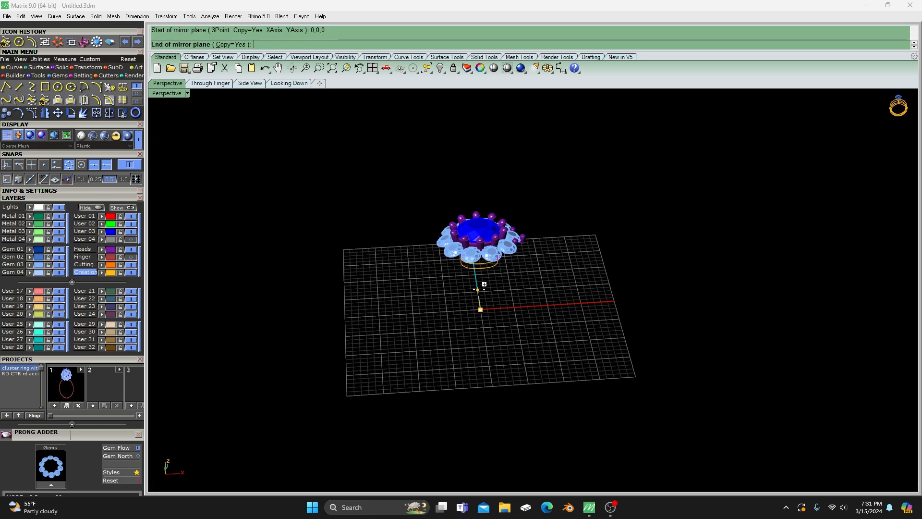
{"action": "right_click_drag", "start_coordinate": [457, 365], "coordinate": [485, 320]}
{"action": "scroll", "coordinate": [583, 294], "scroll_direction": "up", "scroll_amount": 3}
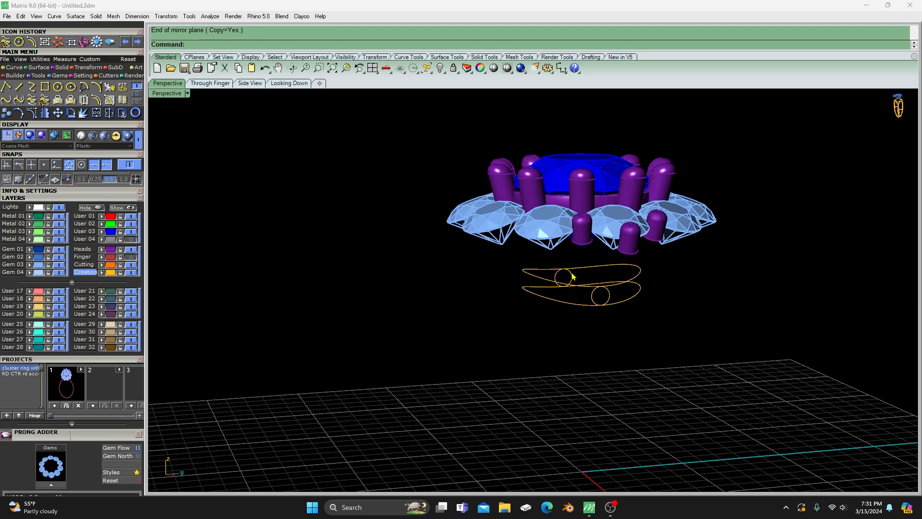
- Delete the small profile circle on the far side of the two saddle-shaped curves, keeping only the near one
{"action": "left_click", "coordinate": [572, 276]}
{"action": "key", "text": "Delete"}
{"action": "scroll", "coordinate": [345, 254], "scroll_direction": "down", "scroll_amount": 2}
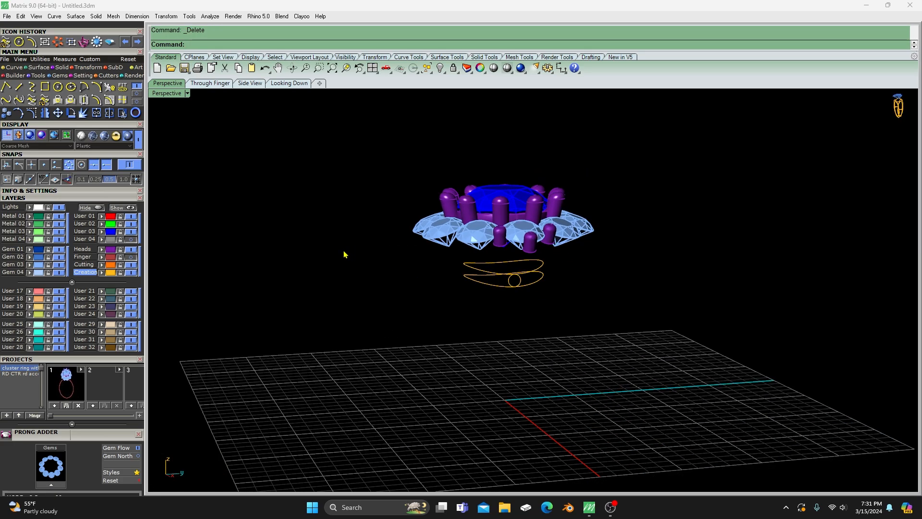
{"action": "right_click_drag", "start_coordinate": [299, 176], "coordinate": [302, 181]}
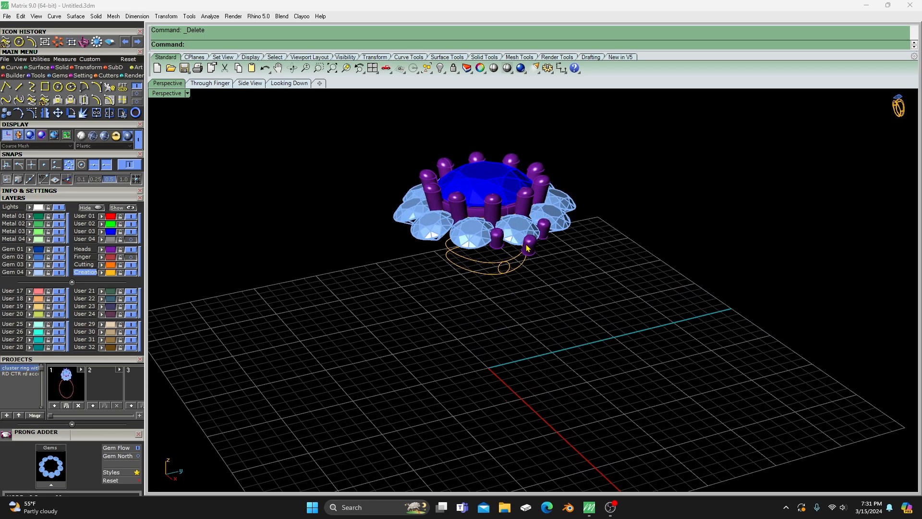
{"action": "right_click_drag", "start_coordinate": [521, 315], "coordinate": [473, 279]}
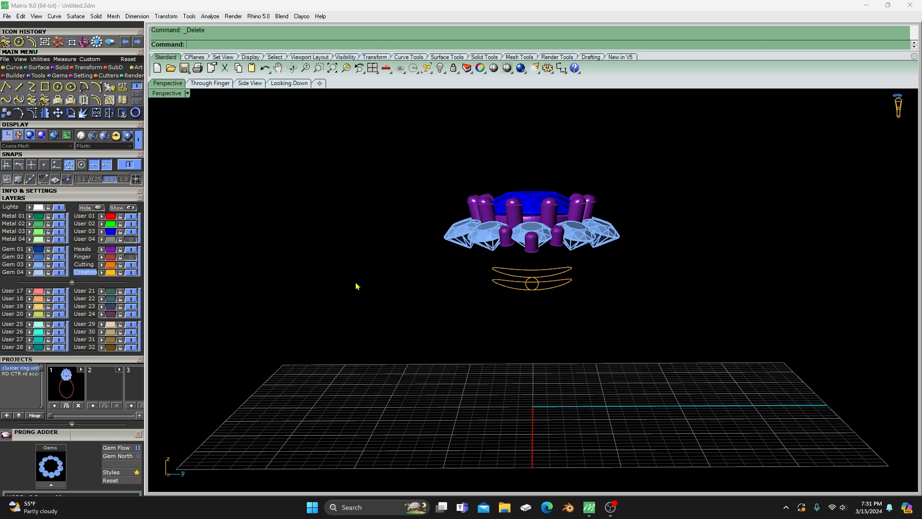
{"action": "right_click_drag", "start_coordinate": [356, 284], "coordinate": [400, 296]}
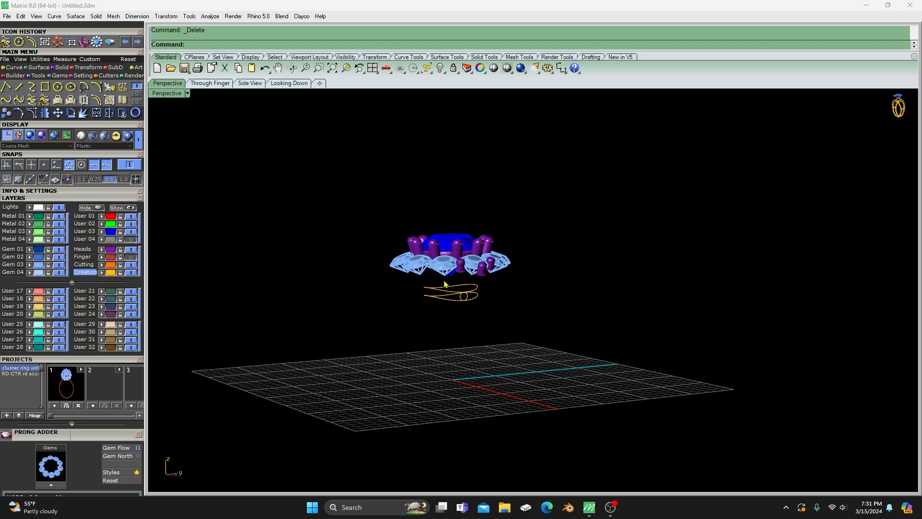
{"action": "right_click_drag", "start_coordinate": [446, 285], "coordinate": [426, 305]}
{"action": "scroll", "coordinate": [472, 296], "scroll_direction": "up", "scroll_amount": 2}
{"action": "scroll", "coordinate": [473, 296], "scroll_direction": "up", "scroll_amount": 1}
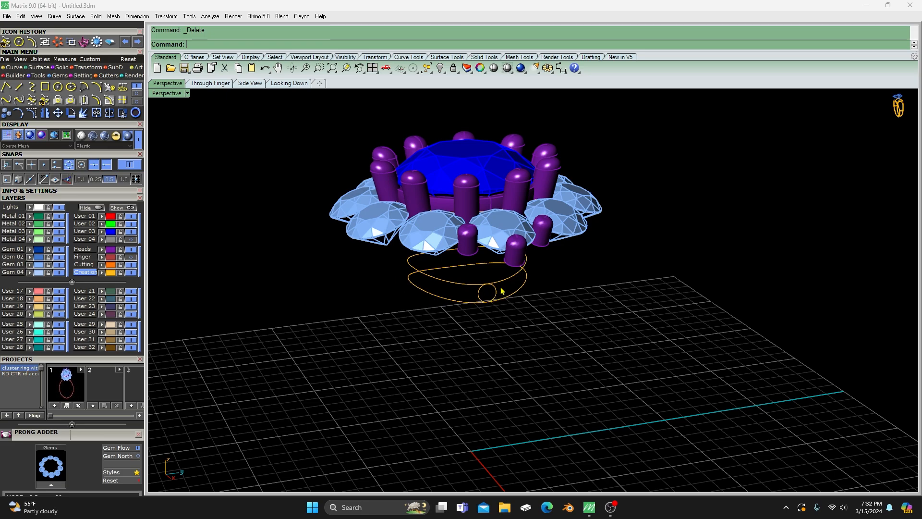
- Array the small profile circle along the lower saddle-shaped curve with 10 items and Freeform orientation
{"action": "left_click", "coordinate": [87, 67]}
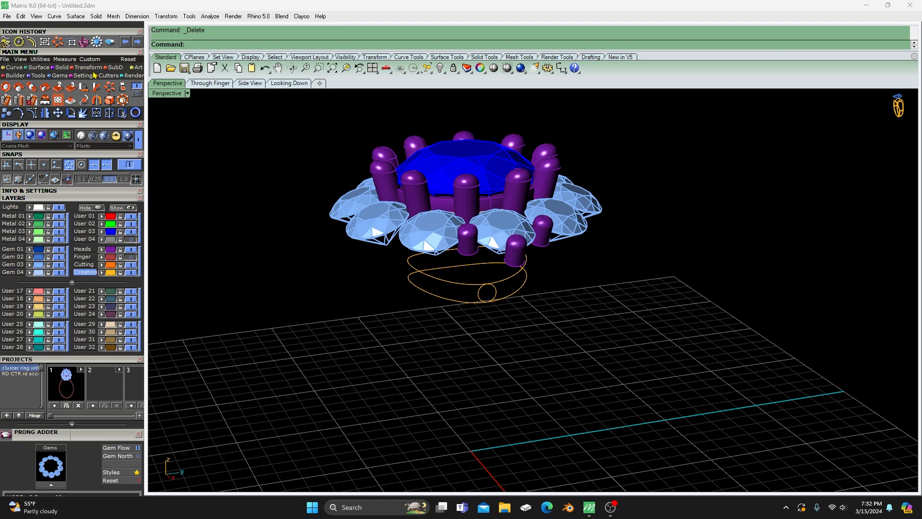
{"action": "left_click", "coordinate": [137, 93]}
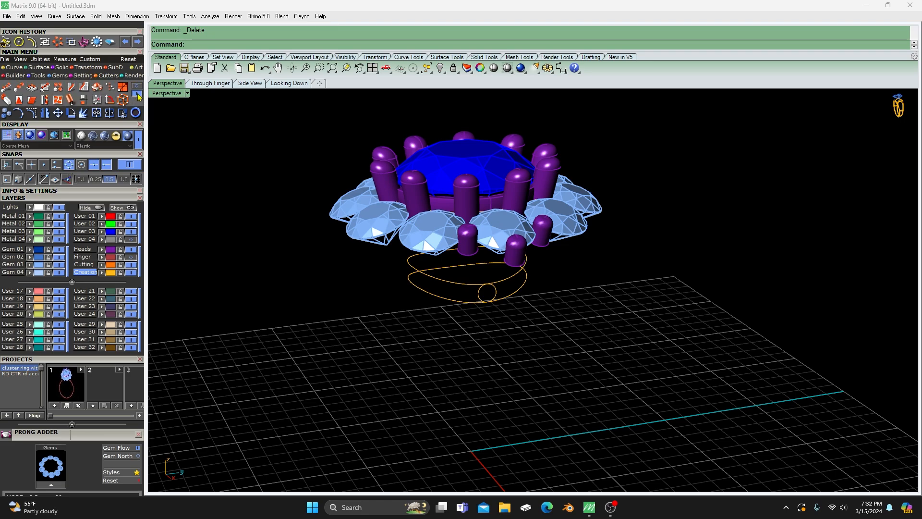
{"action": "left_click", "coordinate": [7, 88]}
{"action": "right_click_drag", "start_coordinate": [400, 280], "coordinate": [425, 310]}
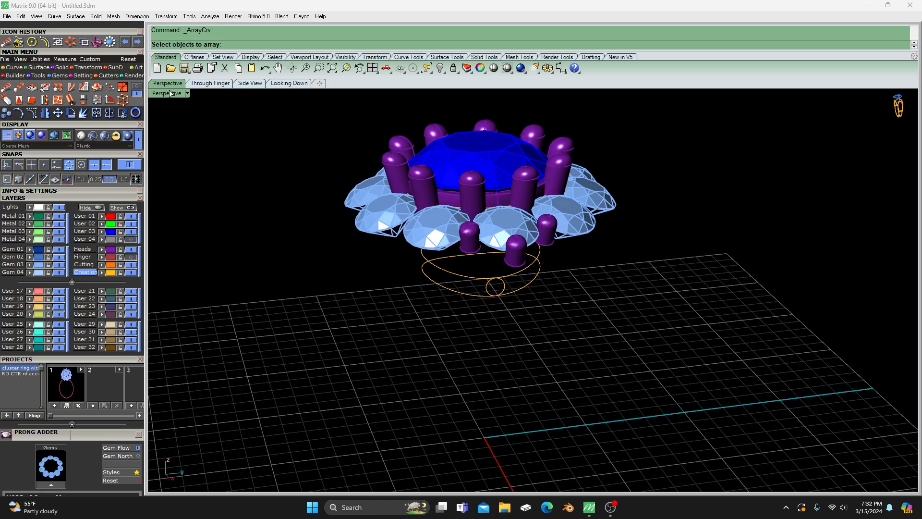
{"action": "scroll", "coordinate": [471, 277], "scroll_direction": "up", "scroll_amount": 2}
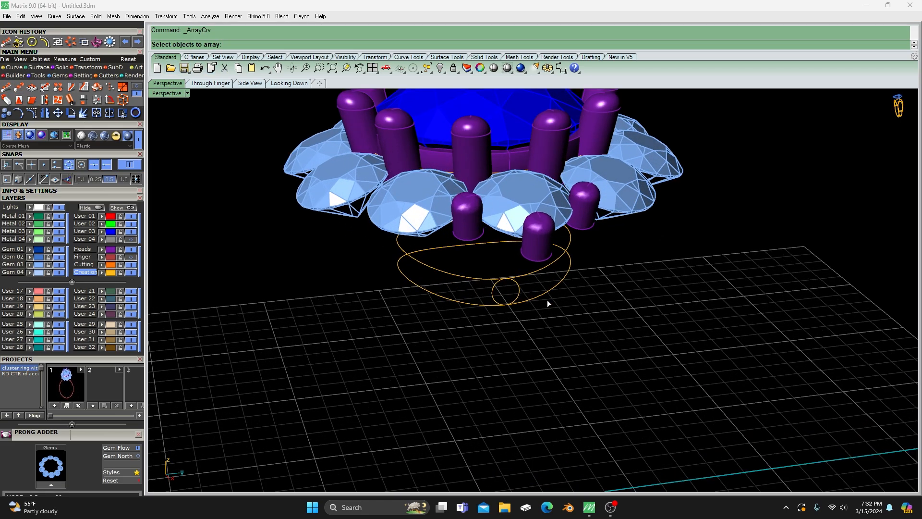
{"action": "left_click", "coordinate": [519, 291]}
{"action": "key", "text": "Return"}
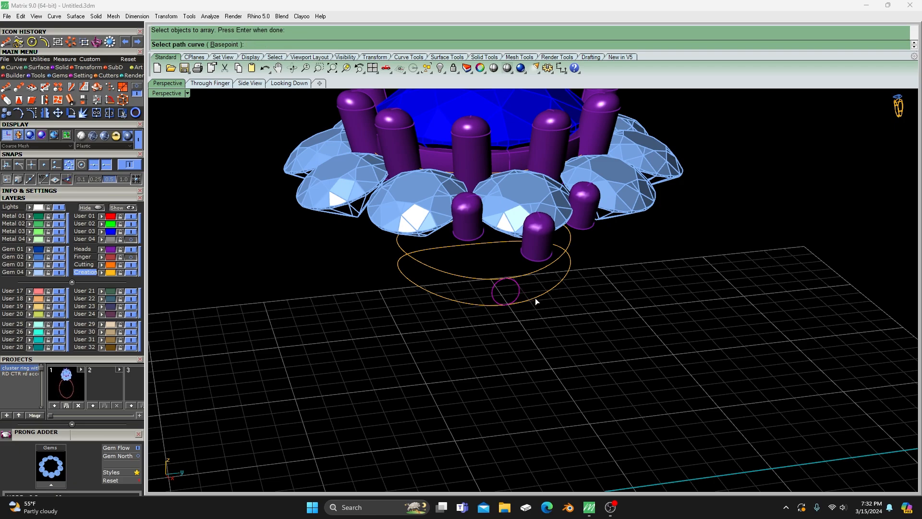
{"action": "left_click", "coordinate": [537, 301]}
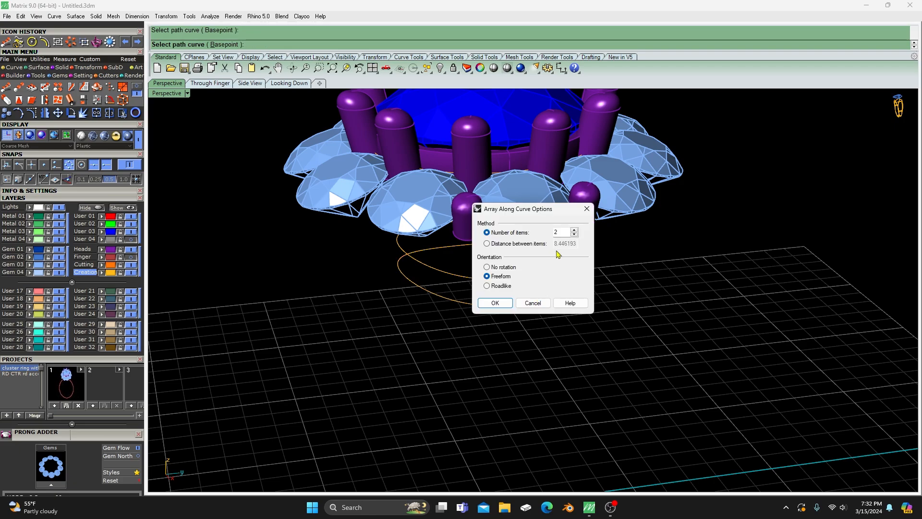
{"action": "double_click", "coordinate": [553, 233]}
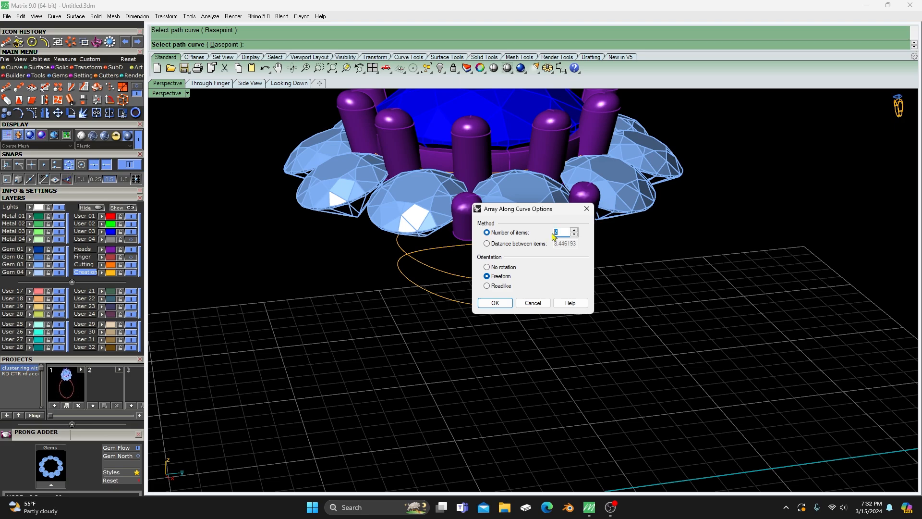
{"action": "type", "text": "10"}
{"action": "left_click", "coordinate": [495, 303]}
- Duplicate the bottom edges of the three small prongs between the outer gems as curves
{"action": "right_click_drag", "start_coordinate": [439, 354], "coordinate": [370, 345]}
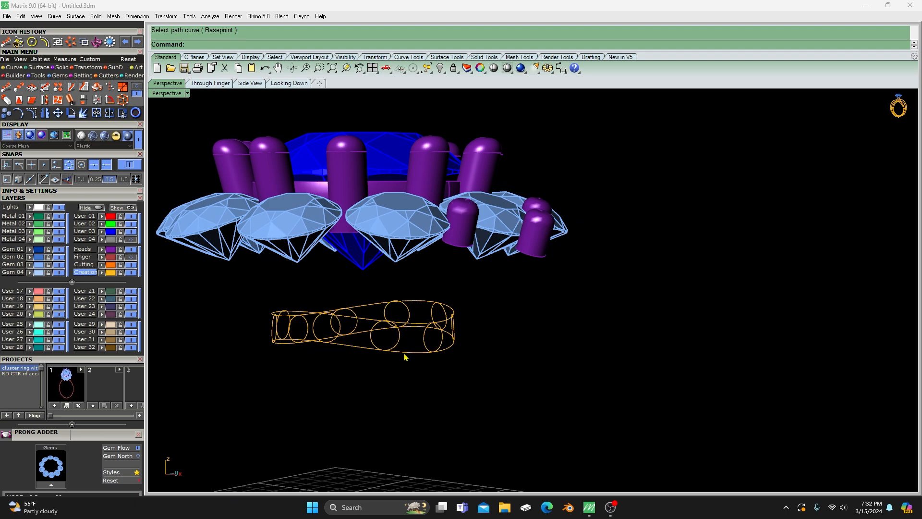
{"action": "right_click_drag", "start_coordinate": [381, 360], "coordinate": [367, 347]}
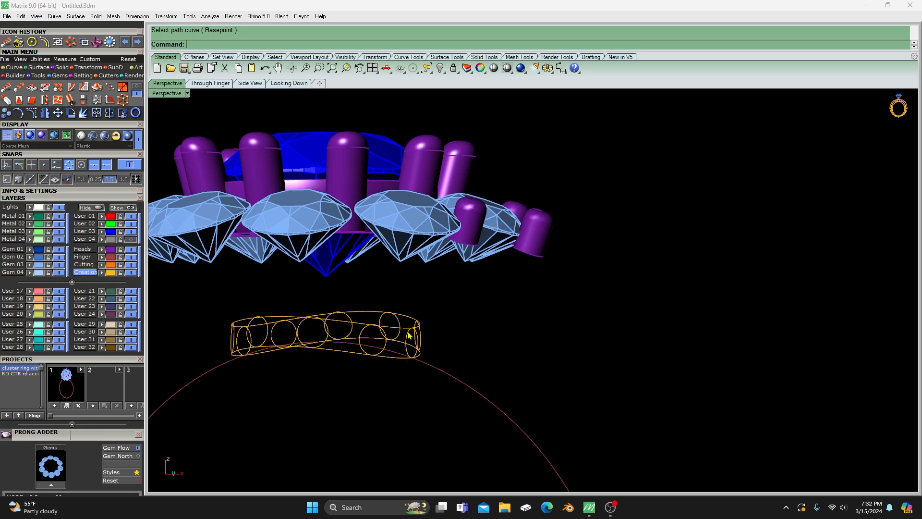
{"action": "right_click_drag", "start_coordinate": [412, 307], "coordinate": [473, 324]}
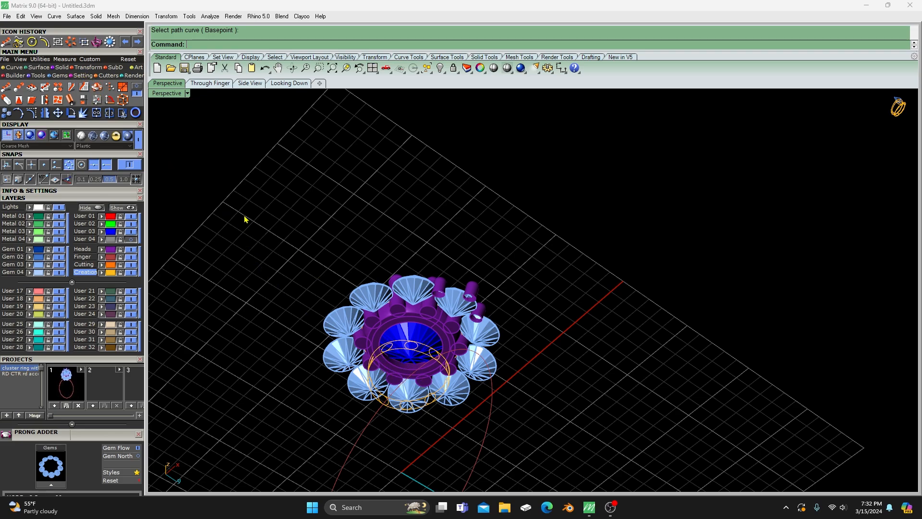
{"action": "left_click", "coordinate": [13, 68]}
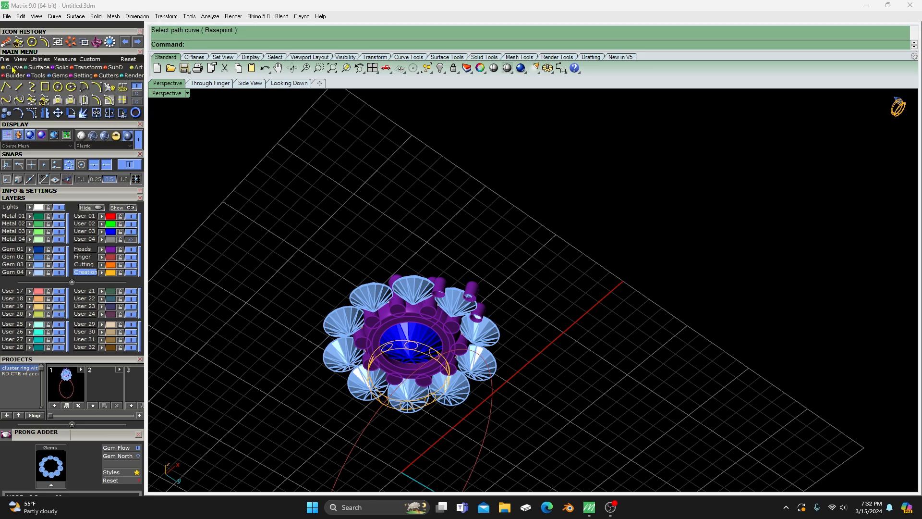
{"action": "left_click", "coordinate": [136, 98]}
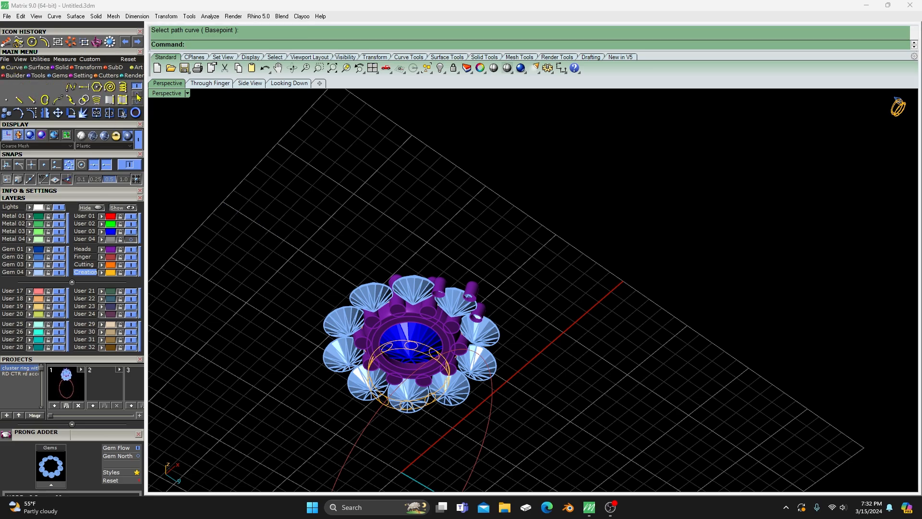
{"action": "left_click", "coordinate": [109, 100]}
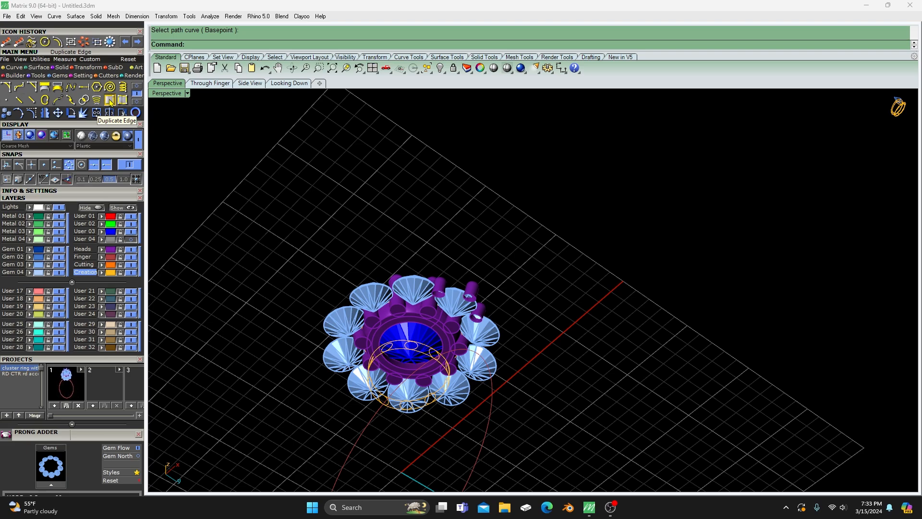
{"action": "scroll", "coordinate": [473, 297], "scroll_direction": "up", "scroll_amount": 6}
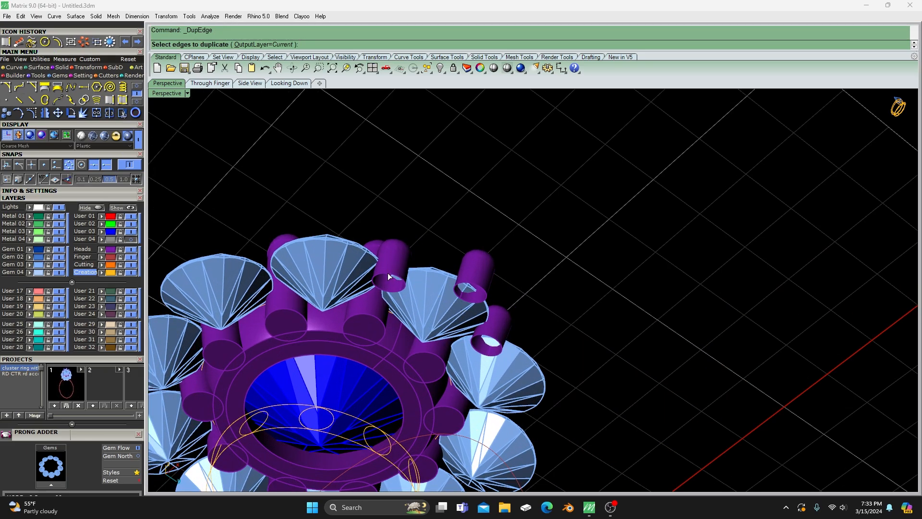
{"action": "left_click", "coordinate": [390, 277]}
{"action": "left_click", "coordinate": [476, 290]}
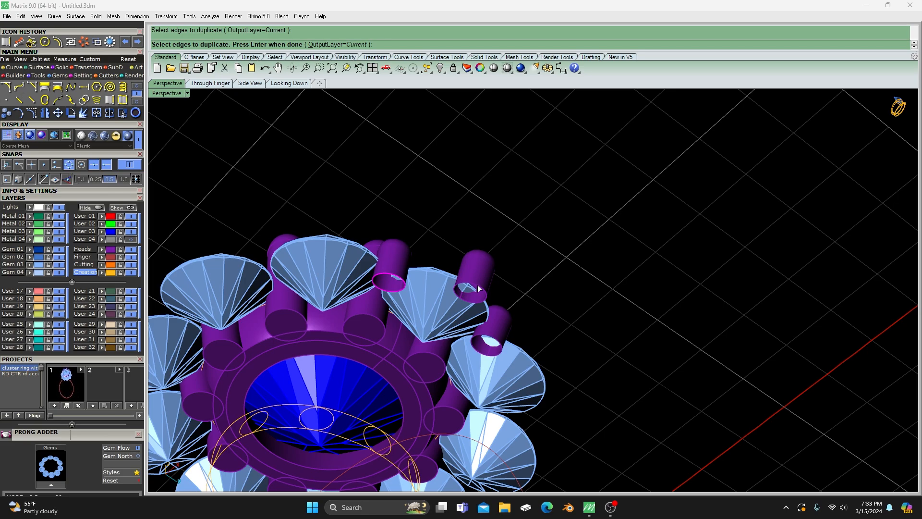
{"action": "left_click", "coordinate": [489, 339]}
{"action": "key", "text": "Return"}
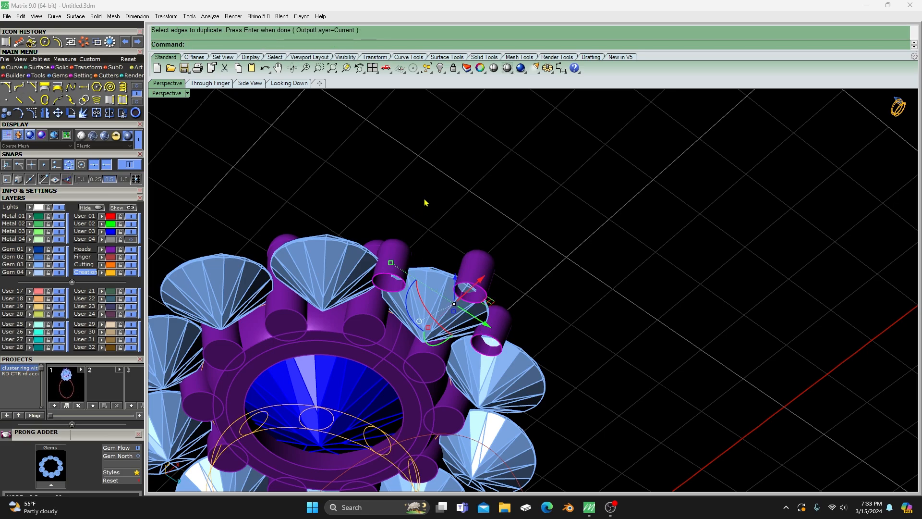
- Create a Profile Sweep from the middle small prong's bottom edge curve to the arrayed profile circle beneath it
{"action": "scroll", "coordinate": [430, 201], "scroll_direction": "down", "scroll_amount": 2}
{"action": "scroll", "coordinate": [430, 201], "scroll_direction": "down", "scroll_amount": 5}
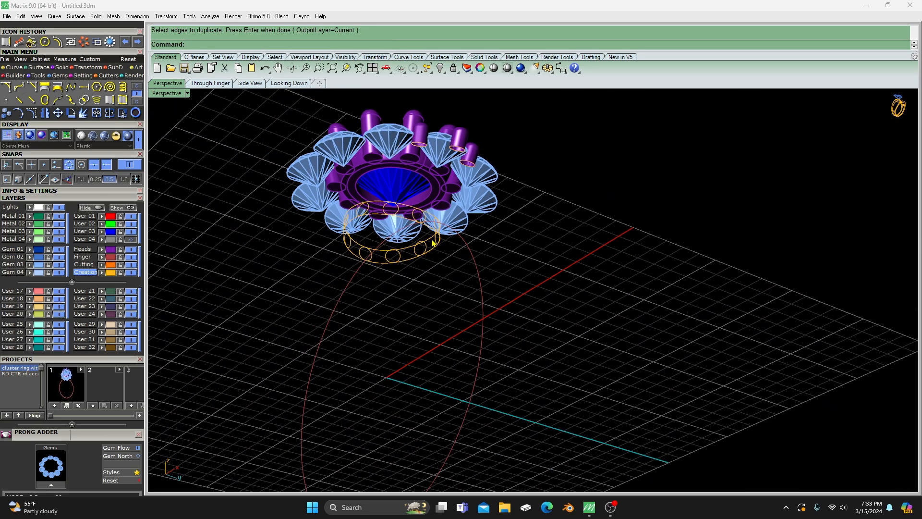
{"action": "right_click_drag", "start_coordinate": [435, 243], "coordinate": [490, 153]}
{"action": "scroll", "coordinate": [490, 153], "scroll_direction": "up", "scroll_amount": 3}
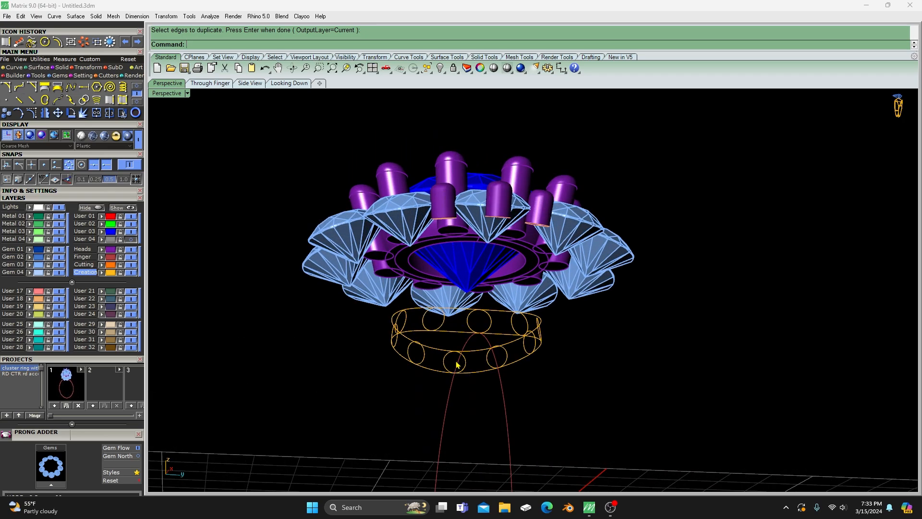
{"action": "left_click", "coordinate": [38, 68]}
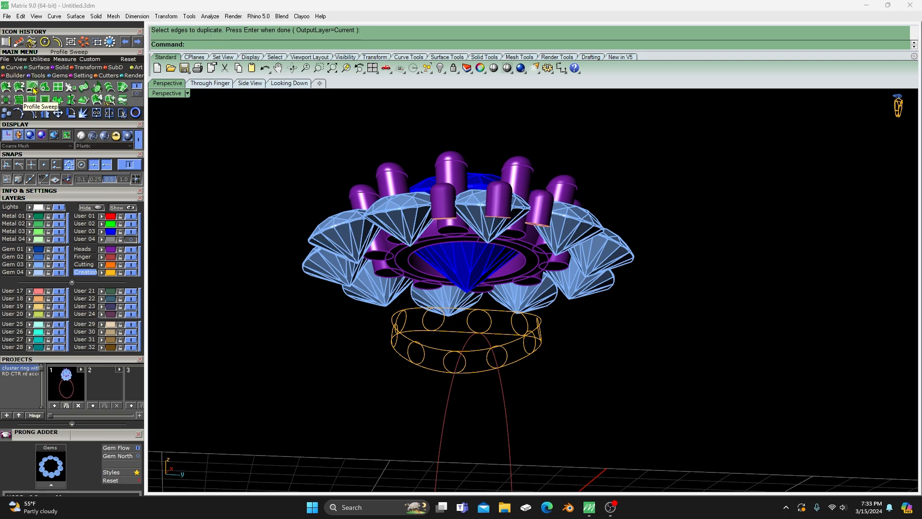
{"action": "left_click", "coordinate": [33, 87]}
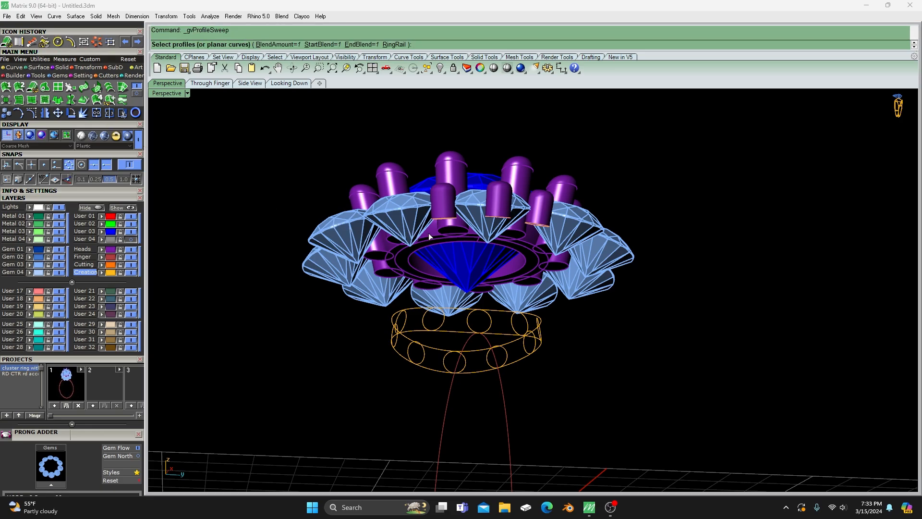
{"action": "right_click_drag", "start_coordinate": [429, 233], "coordinate": [461, 343]}
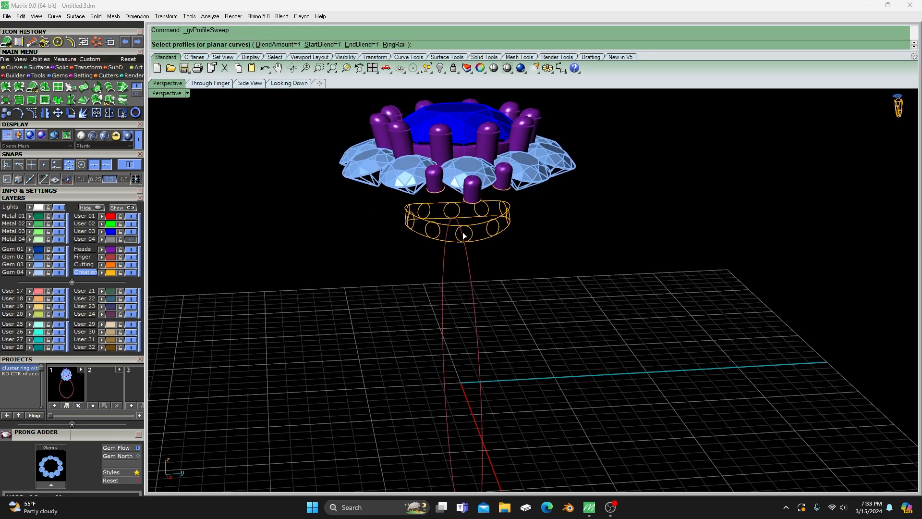
{"action": "scroll", "coordinate": [464, 235], "scroll_direction": "up", "scroll_amount": 3}
{"action": "left_click", "coordinate": [466, 177]}
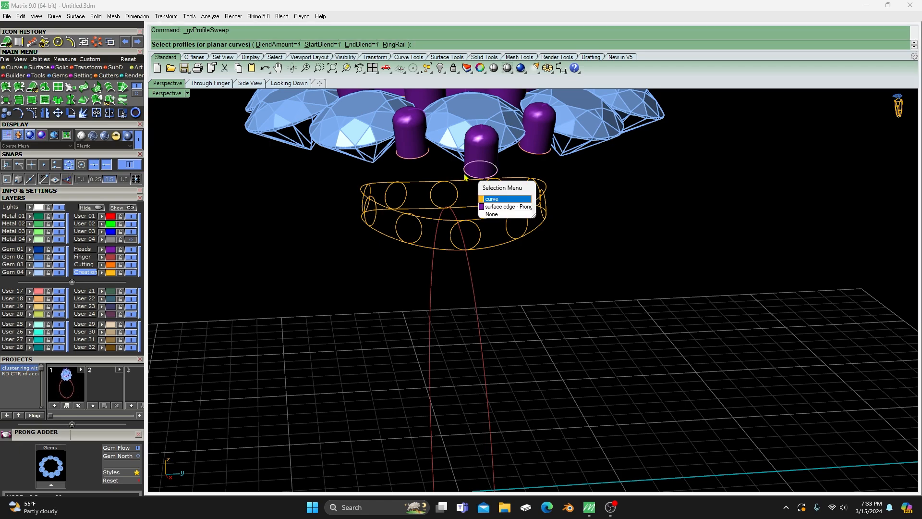
{"action": "left_click", "coordinate": [485, 200]}
{"action": "key", "text": "Return"}
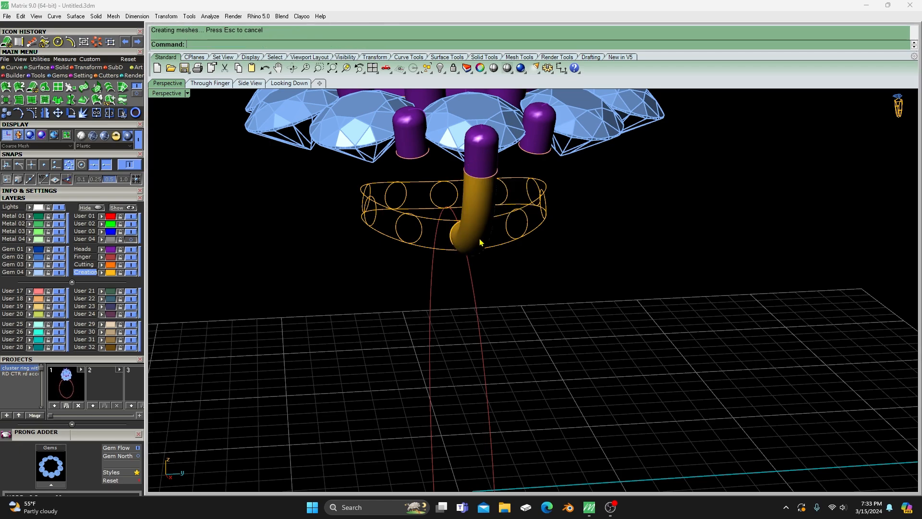
- Move the swept arm to the Metal 01 layer and make Metal 01 the current layer
{"action": "right_click_drag", "start_coordinate": [422, 304], "coordinate": [460, 275]}
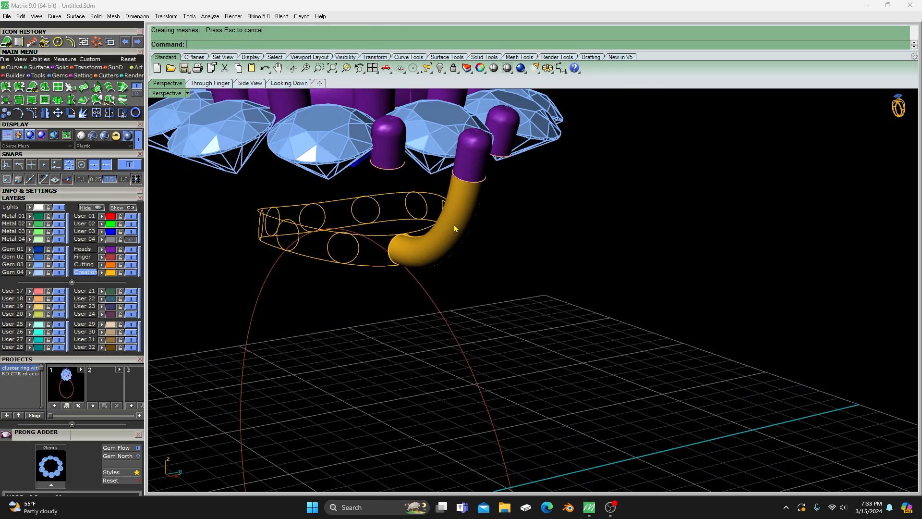
{"action": "left_click", "coordinate": [455, 227]}
{"action": "left_click", "coordinate": [29, 216]}
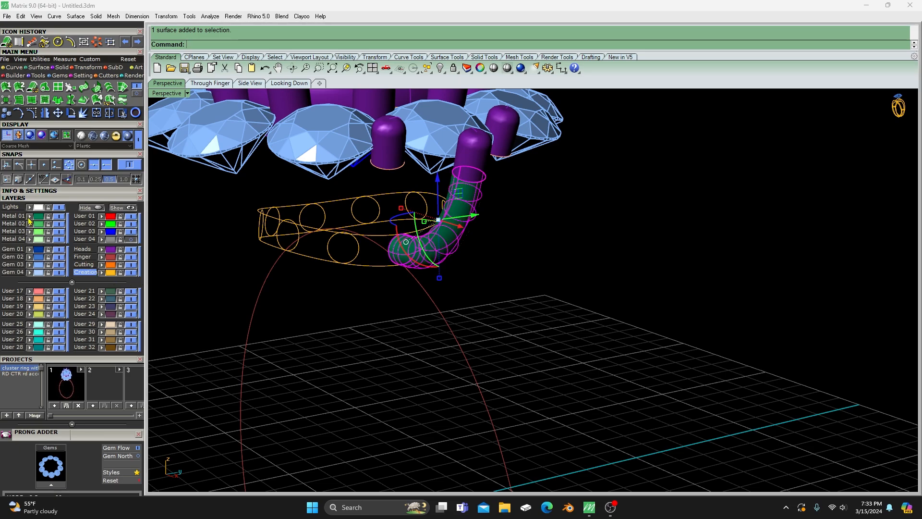
{"action": "left_click", "coordinate": [19, 217]}
{"action": "left_click", "coordinate": [543, 310]}
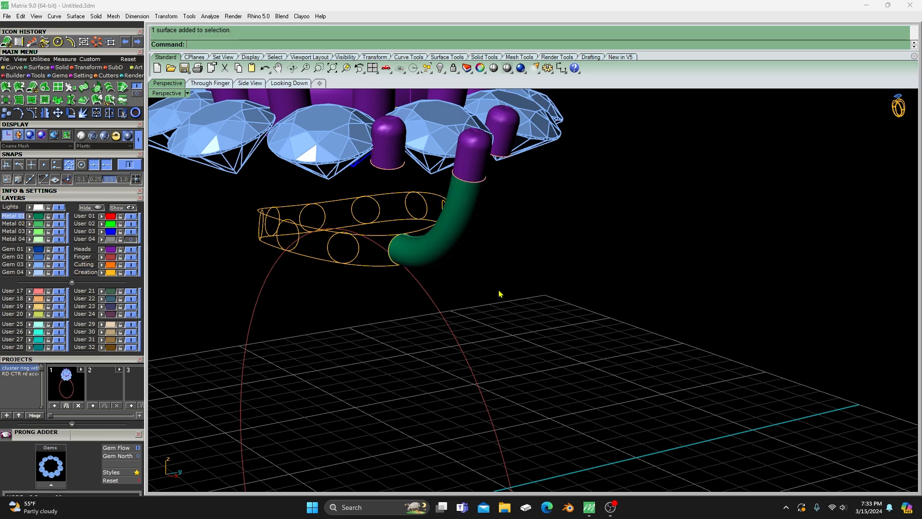
- Create a second Profile Sweep from the neighboring small prong's edge curve to the same profile circle, forming a V with the first arm
{"action": "right_click", "coordinate": [459, 303]}
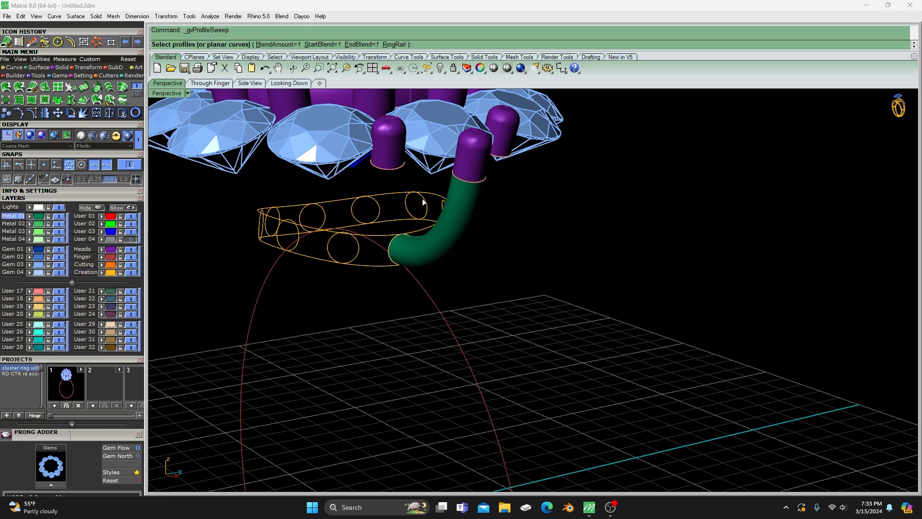
{"action": "left_click", "coordinate": [397, 174]}
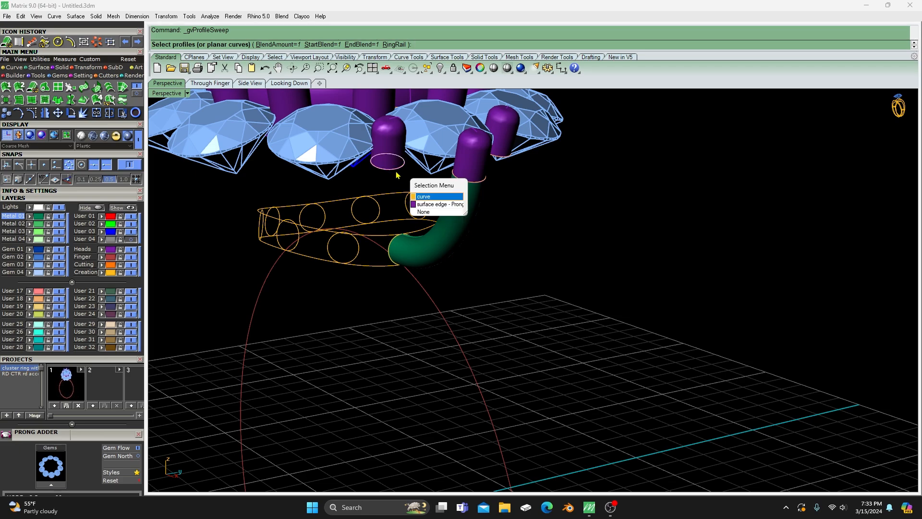
{"action": "left_click", "coordinate": [416, 197]}
{"action": "left_click", "coordinate": [393, 243]}
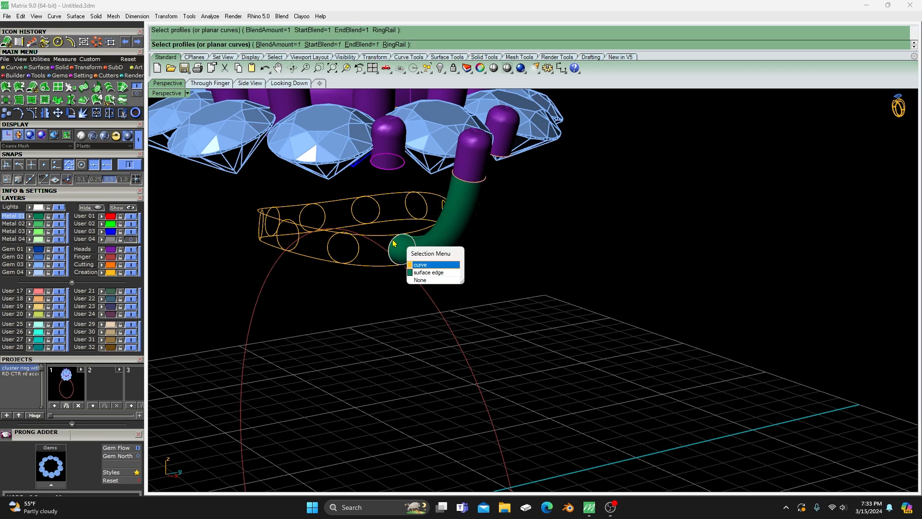
{"action": "left_click", "coordinate": [414, 265]}
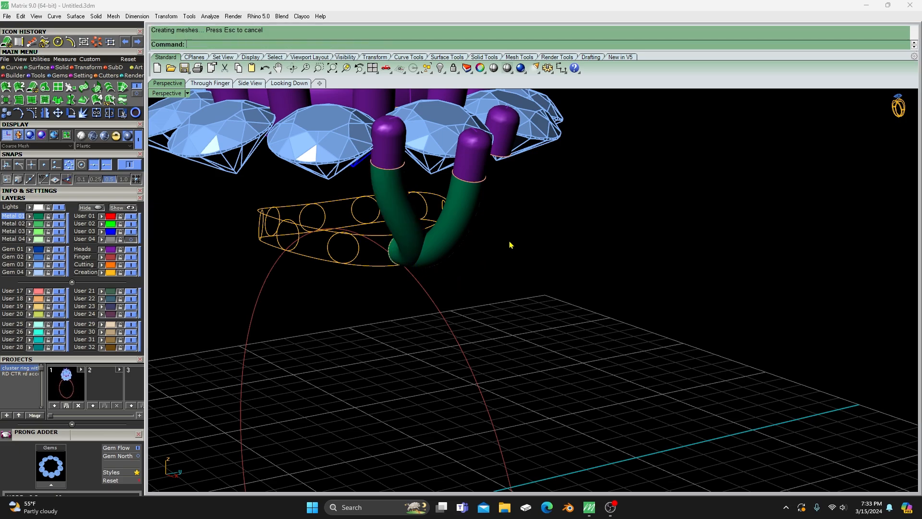
- Create a Profile Sweep from the third small prong's bottom edge curve to the profile circle shared by the first two arms
{"action": "right_click_drag", "start_coordinate": [490, 289], "coordinate": [509, 279]}
{"action": "right_click", "coordinate": [536, 279]}
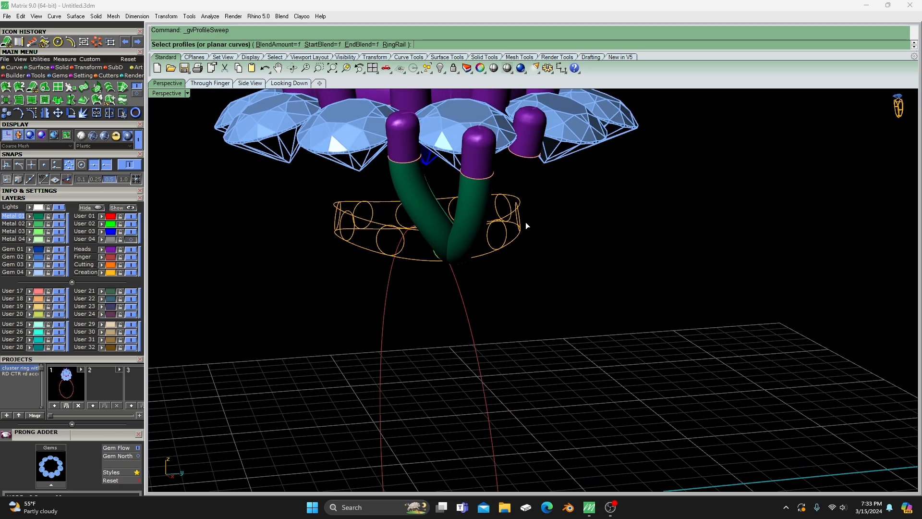
{"action": "left_click", "coordinate": [529, 159]}
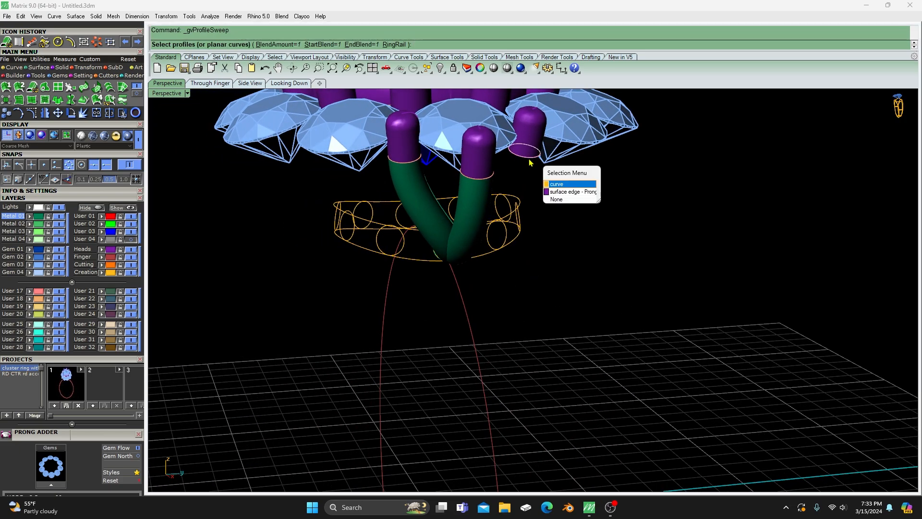
{"action": "left_click", "coordinate": [555, 184]}
{"action": "right_click_drag", "start_coordinate": [551, 284], "coordinate": [488, 286]}
{"action": "left_click", "coordinate": [585, 236]}
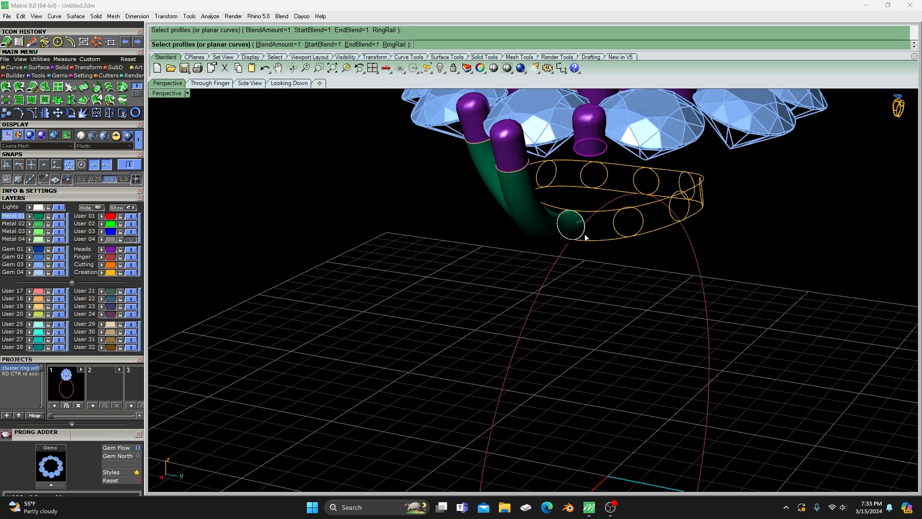
{"action": "left_click", "coordinate": [612, 261]}
{"action": "right_click", "coordinate": [543, 276]}
- Create a second Profile Sweep from one inner small prong's edge curve to the adjacent profile circle on its outer side
{"action": "right_click_drag", "start_coordinate": [423, 286], "coordinate": [425, 239]}
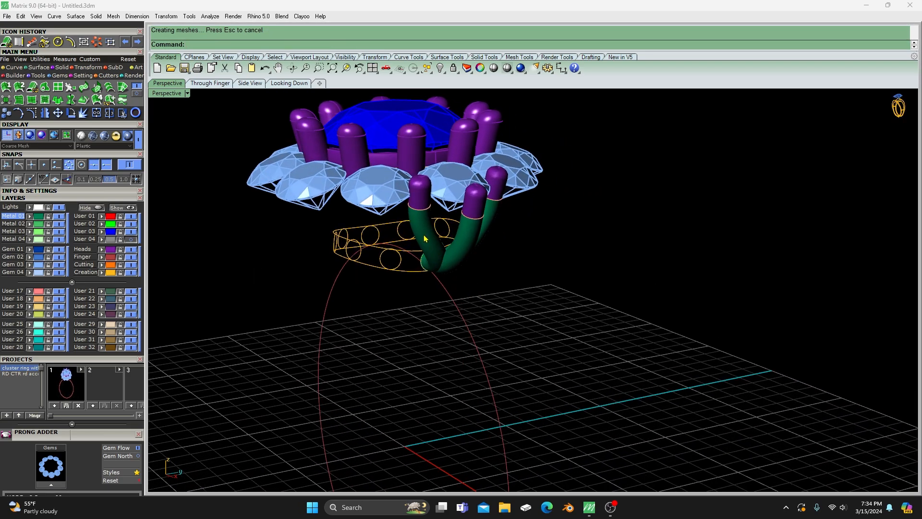
{"action": "scroll", "coordinate": [425, 239], "scroll_direction": "up", "scroll_amount": 2}
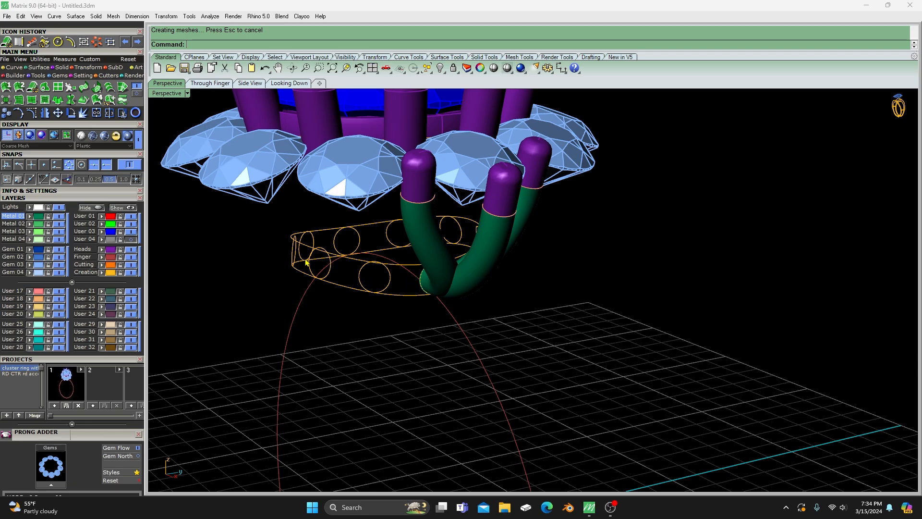
{"action": "right_click", "coordinate": [397, 331]}
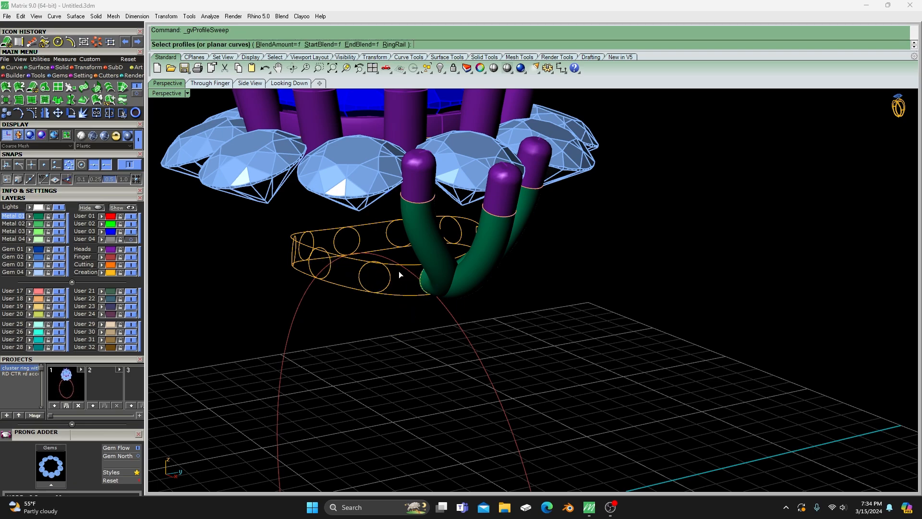
{"action": "left_click", "coordinate": [424, 206]}
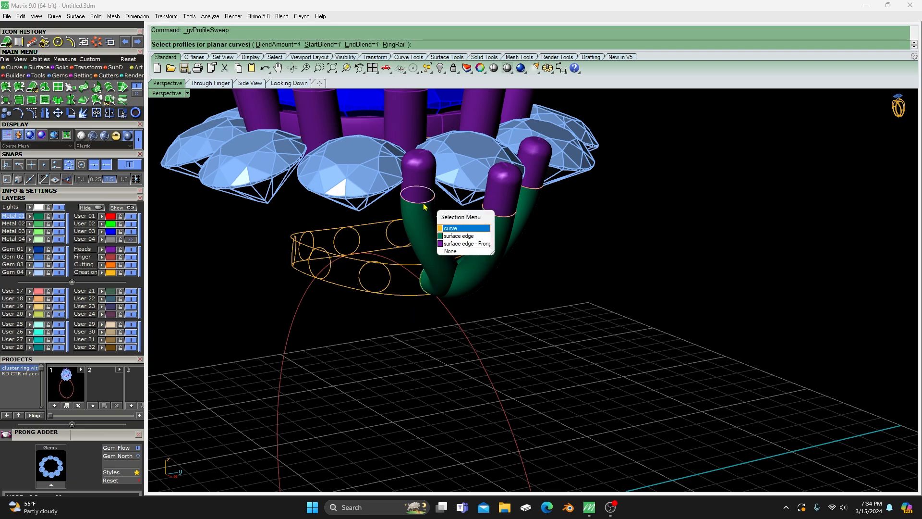
{"action": "left_click", "coordinate": [448, 229]}
{"action": "right_click", "coordinate": [394, 269]}
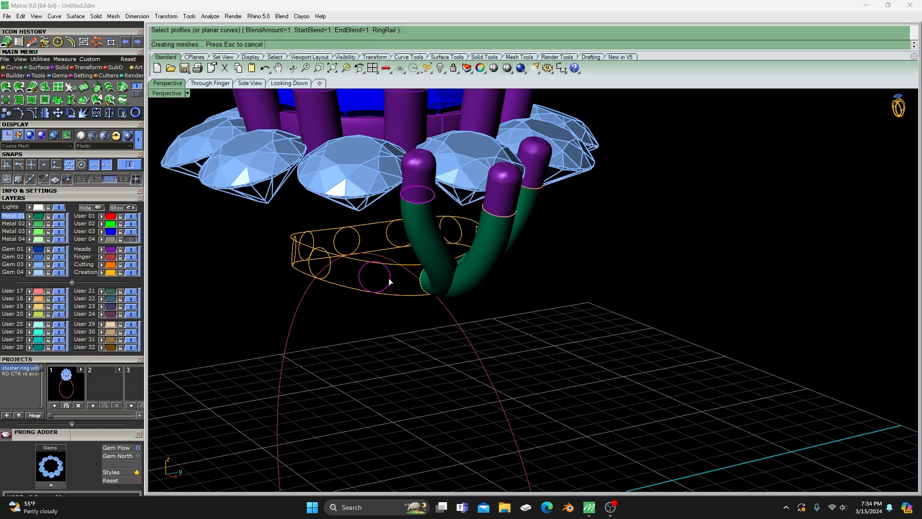
- Create a matching Profile Sweep from the opposite inner small prong's edge curve to the adjacent profile circle on that side
{"action": "right_click_drag", "start_coordinate": [397, 345], "coordinate": [344, 341]}
{"action": "right_click", "coordinate": [455, 308]}
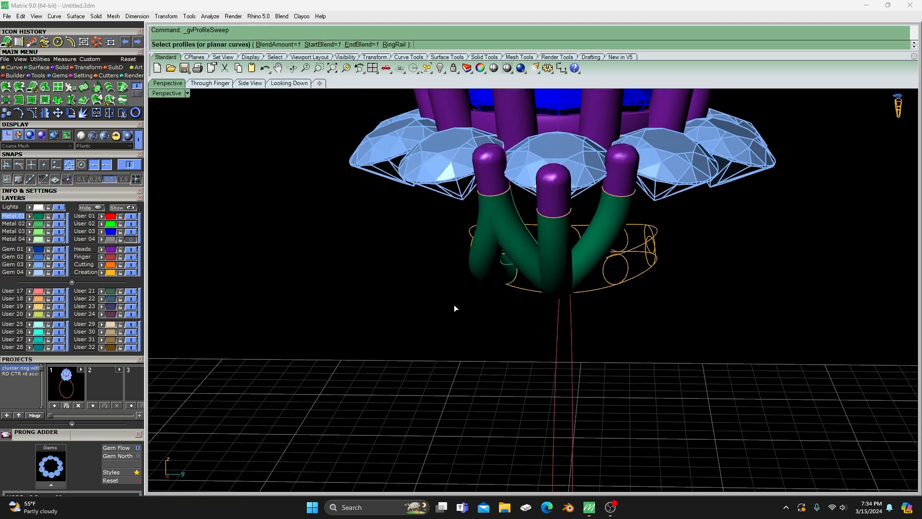
{"action": "left_click", "coordinate": [632, 198]}
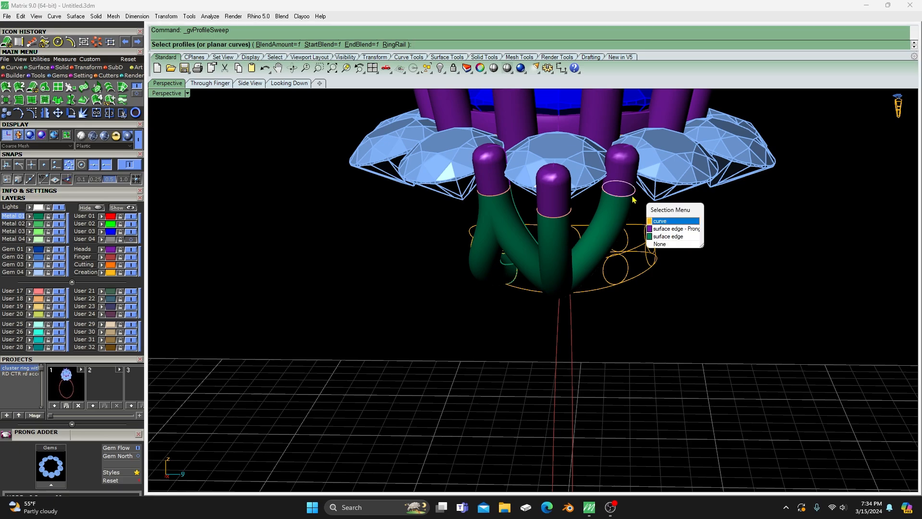
{"action": "left_click", "coordinate": [654, 221]}
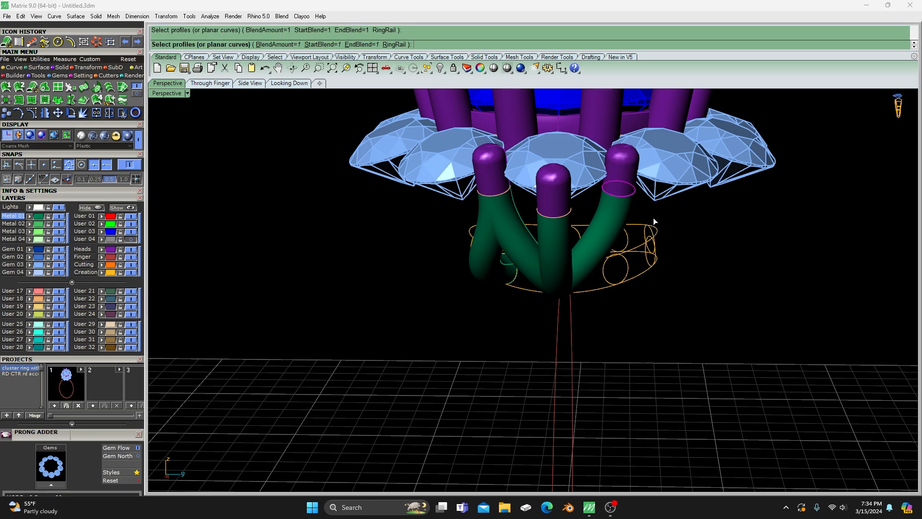
{"action": "right_click", "coordinate": [628, 273]}
{"action": "mouse_move", "coordinate": [423, 303]}
{"action": "right_mouse_down"}
{"action": "mouse_move", "coordinate": [455, 306]}
{"action": "mouse_move", "coordinate": [442, 305]}
{"action": "mouse_move", "coordinate": [478, 333]}
{"action": "mouse_move", "coordinate": [485, 362]}
{"action": "mouse_move", "coordinate": [423, 294]}
{"action": "right_mouse_up"}
{"action": "scroll", "coordinate": [480, 274], "scroll_direction": "up", "scroll_amount": 5}
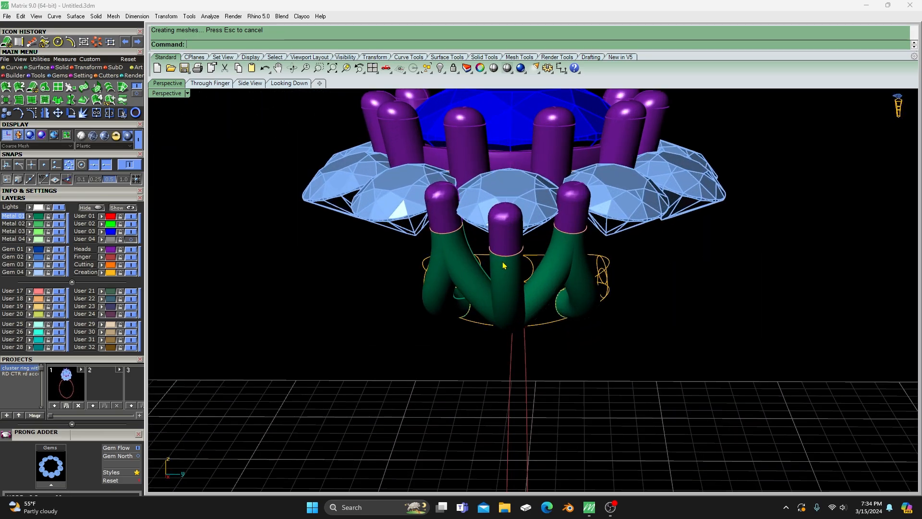
{"action": "right_click_drag", "start_coordinate": [504, 265], "coordinate": [594, 281]}
{"action": "scroll", "coordinate": [538, 282], "scroll_direction": "down", "scroll_amount": 5}
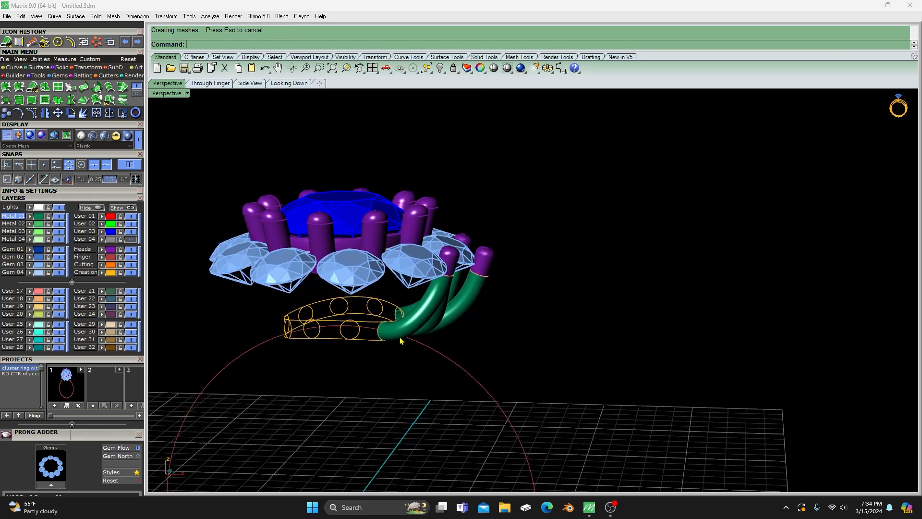
{"action": "right_click_drag", "start_coordinate": [500, 284], "coordinate": [493, 332]}
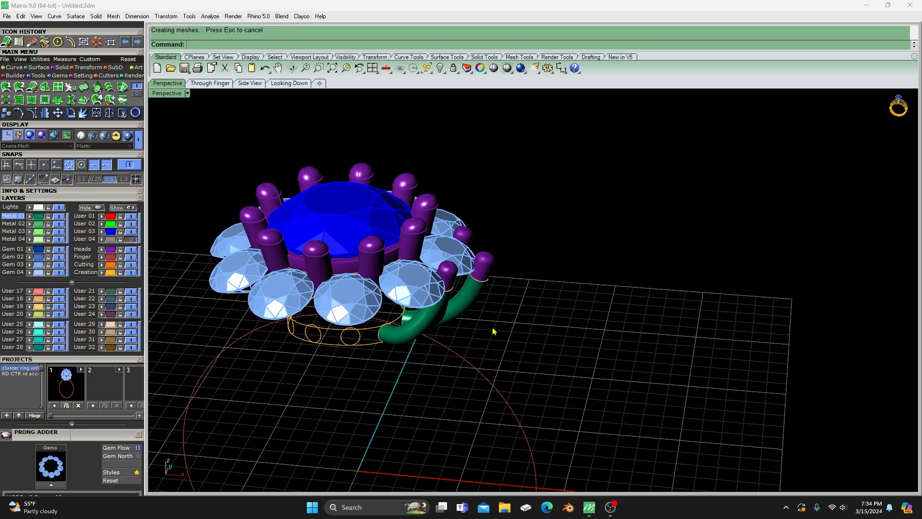
{"action": "right_click_drag", "start_coordinate": [476, 243], "coordinate": [499, 243]}
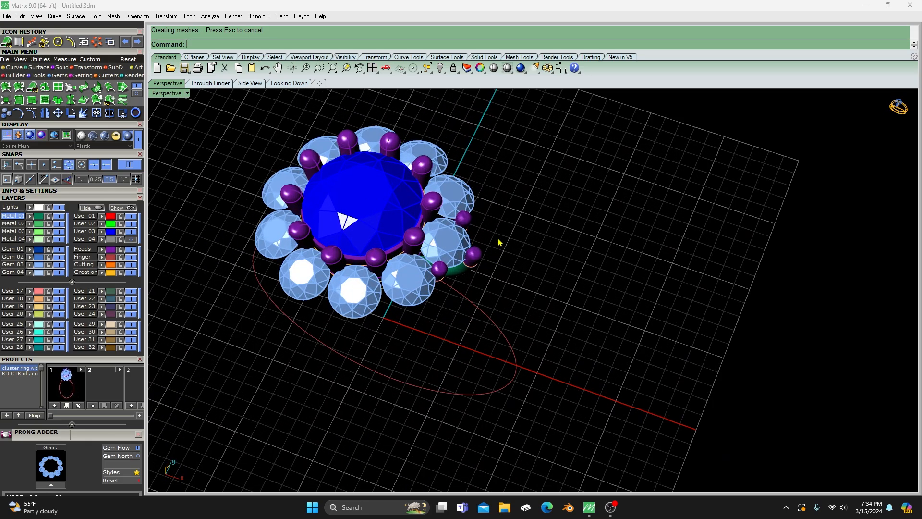
{"action": "left_click", "coordinate": [464, 220]}
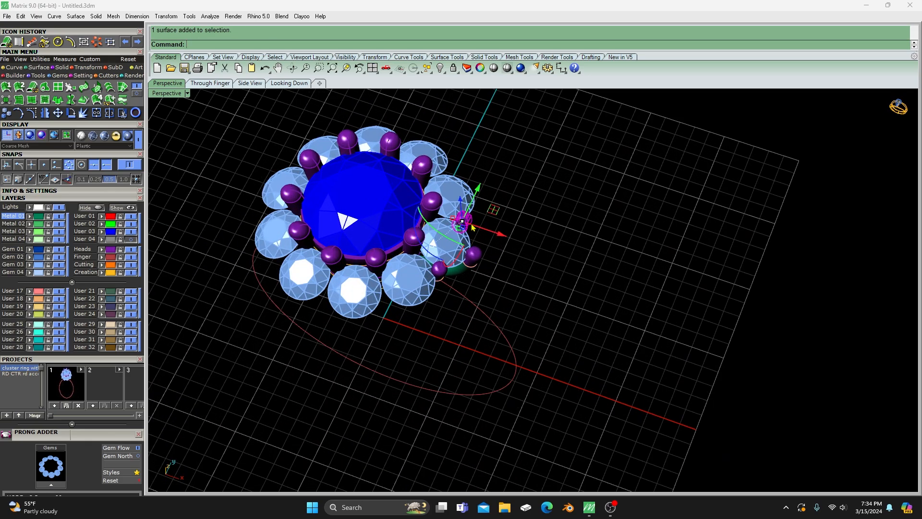
{"action": "left_click", "coordinate": [477, 256], "text": "shift"}
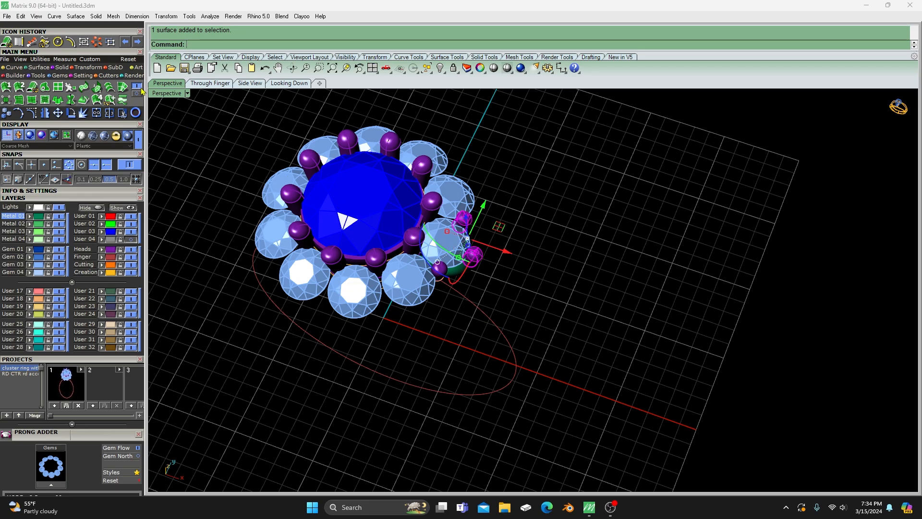
{"action": "left_click", "coordinate": [98, 44]}
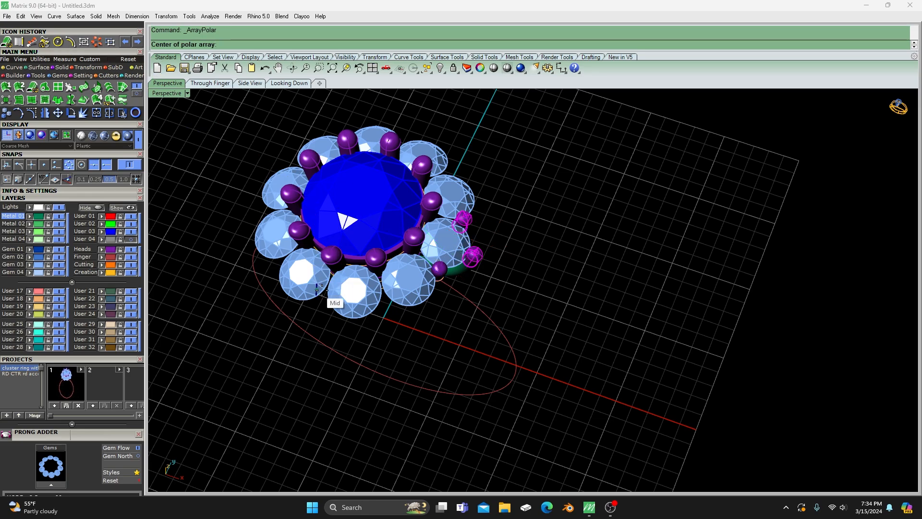
{"action": "key", "text": "Escape"}
{"action": "right_click_drag", "start_coordinate": [514, 350], "coordinate": [504, 263]}
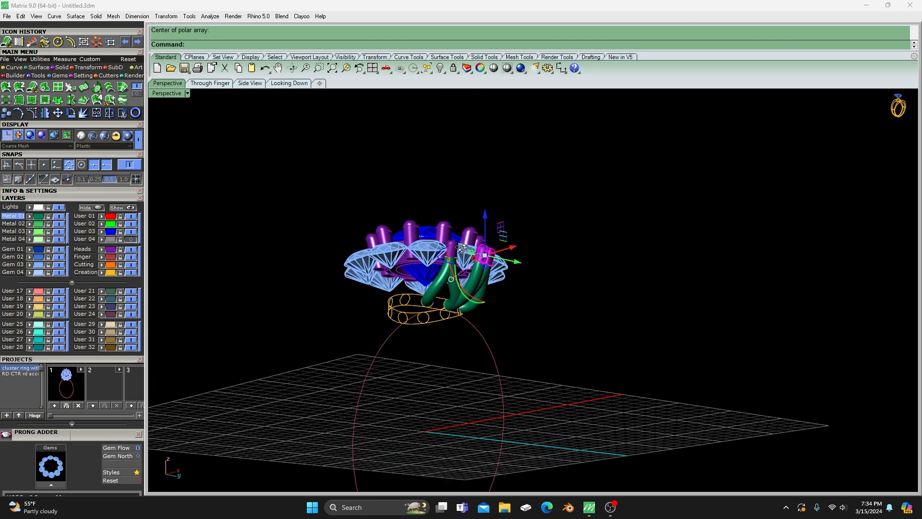
{"action": "scroll", "coordinate": [506, 261], "scroll_direction": "up", "scroll_amount": 7}
{"action": "left_click", "coordinate": [548, 248]}
{"action": "left_click", "coordinate": [473, 268]}
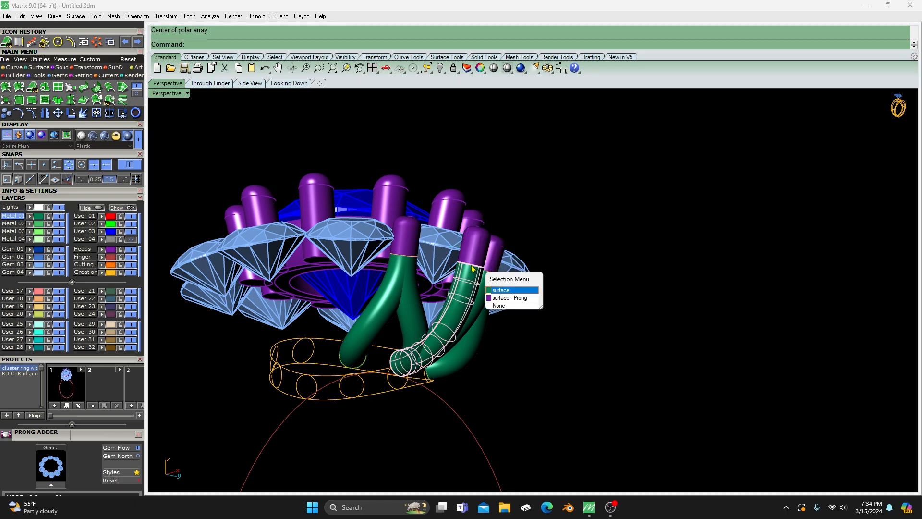
{"action": "left_click", "coordinate": [603, 266]}
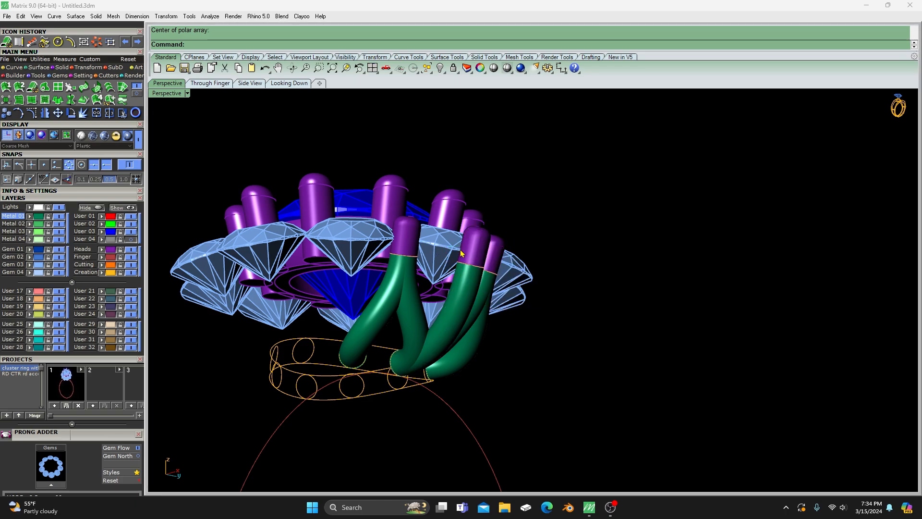
- Polar array the outermost and one inner small prong, including their bottom edge curves, around 0,0,0 with 10 items over 360 degrees
{"action": "left_click_drag", "start_coordinate": [449, 174], "coordinate": [514, 281]}
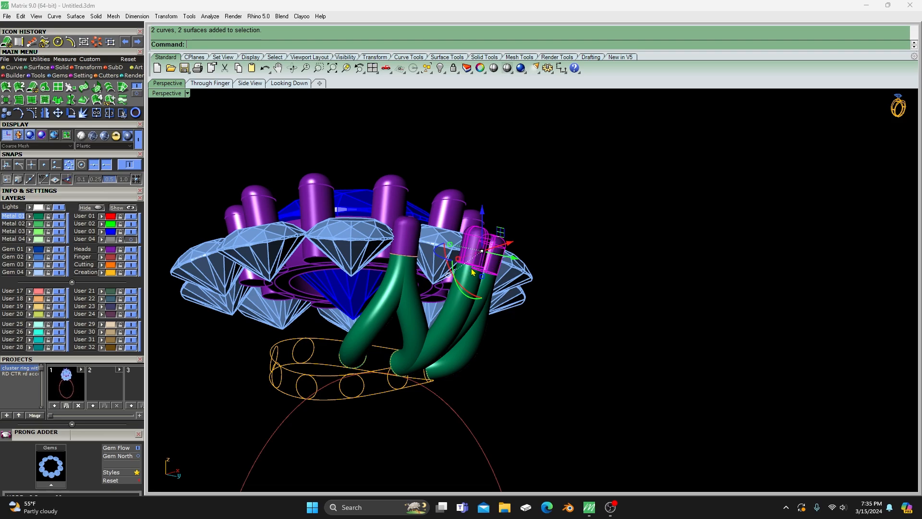
{"action": "right_click_drag", "start_coordinate": [494, 192], "coordinate": [543, 278]}
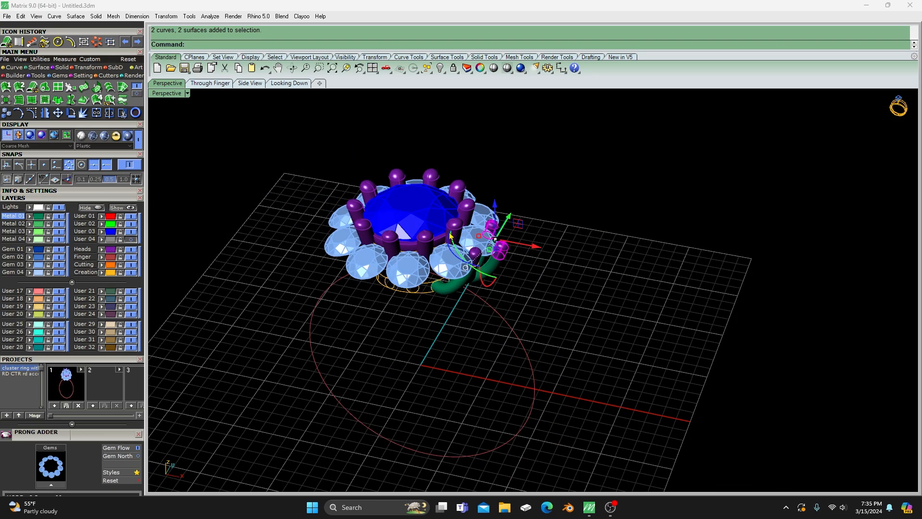
{"action": "left_click", "coordinate": [98, 42]}
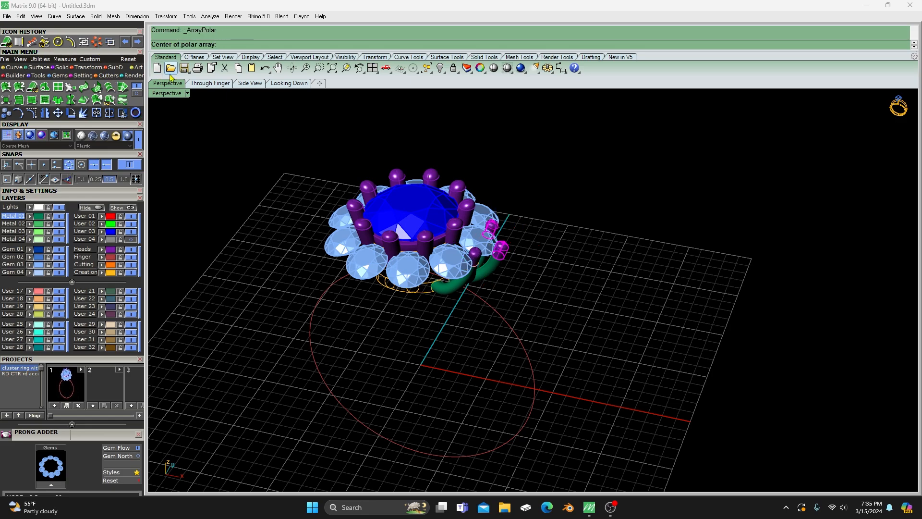
{"action": "type", "text": "0,0,0"}
{"action": "key", "text": "Return"}
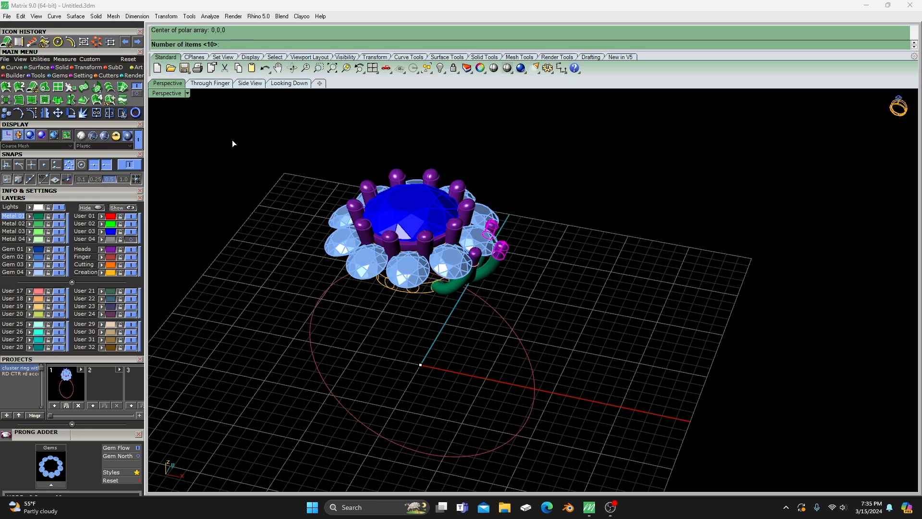
{"action": "key", "text": "Return"}
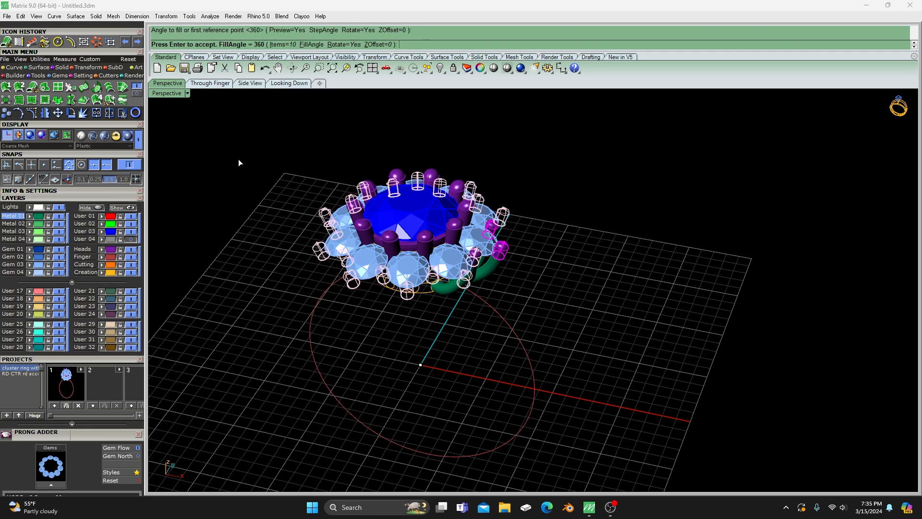
{"action": "key", "text": "Return"}
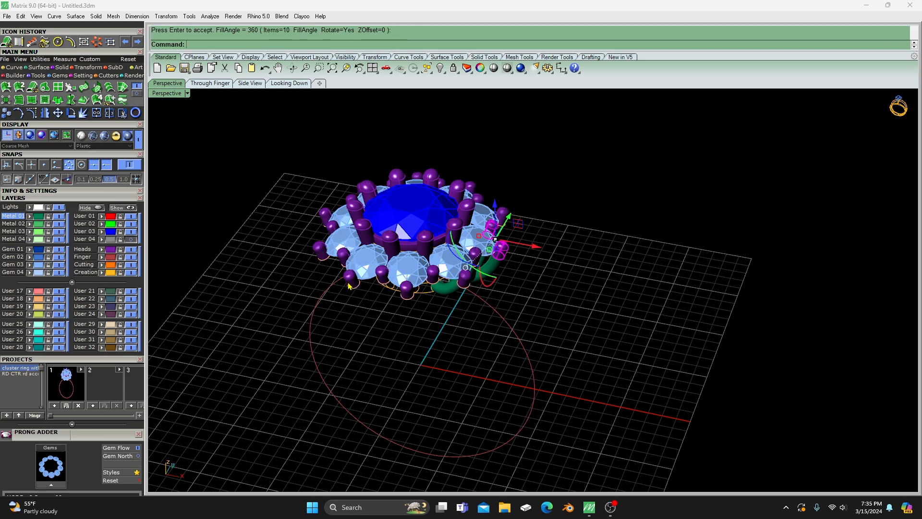
- Create a Profile Sweep from the next gem's outermost prong edge curve to the profile circle at the end of the neighboring side arm
{"action": "right_click_drag", "start_coordinate": [461, 370], "coordinate": [446, 299]}
{"action": "scroll", "coordinate": [454, 284], "scroll_direction": "up", "scroll_amount": 6}
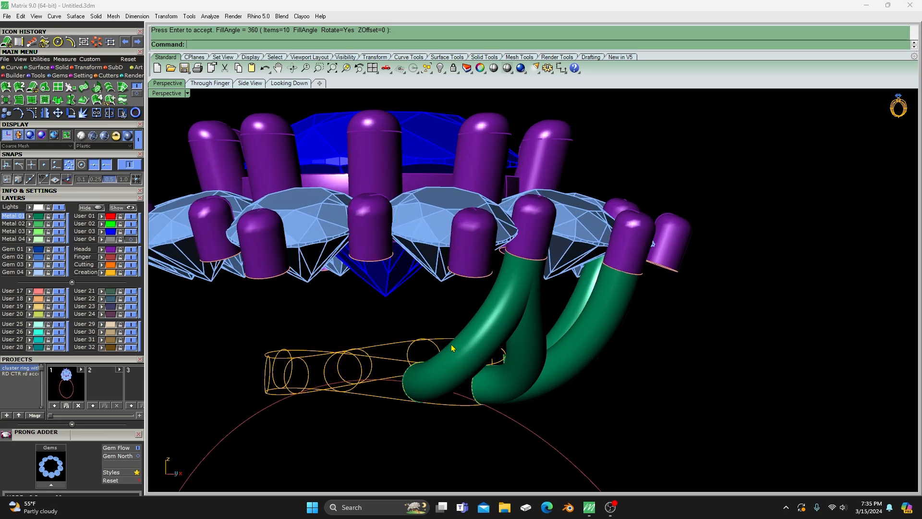
{"action": "scroll", "coordinate": [426, 350], "scroll_direction": "down", "scroll_amount": 8}
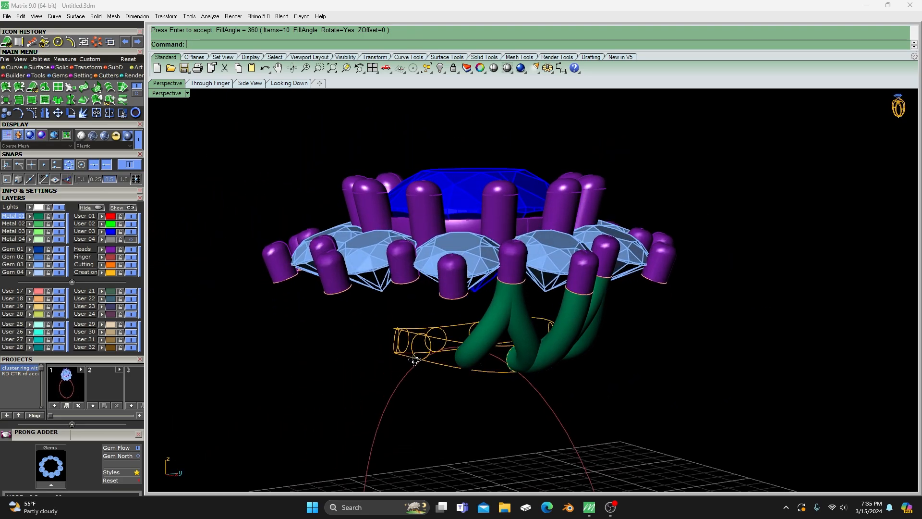
{"action": "right_click_drag", "start_coordinate": [416, 359], "coordinate": [457, 306]}
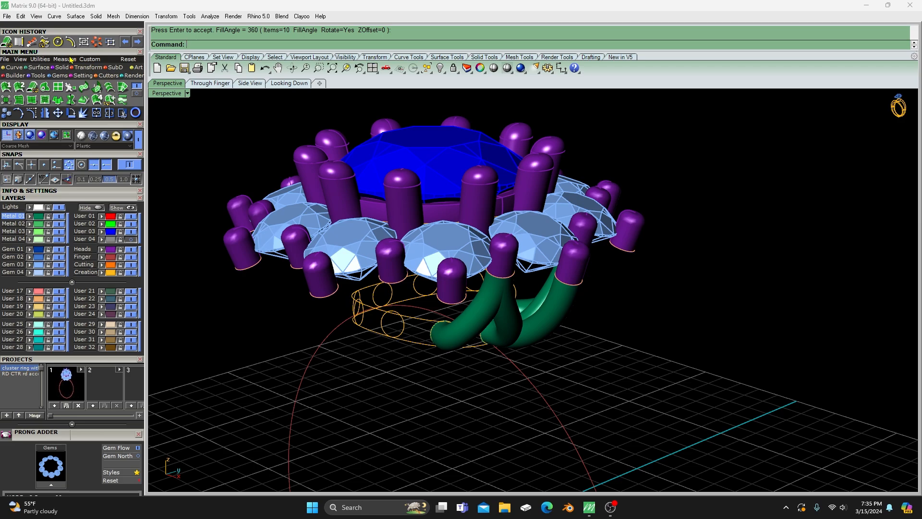
{"action": "left_click", "coordinate": [18, 41]}
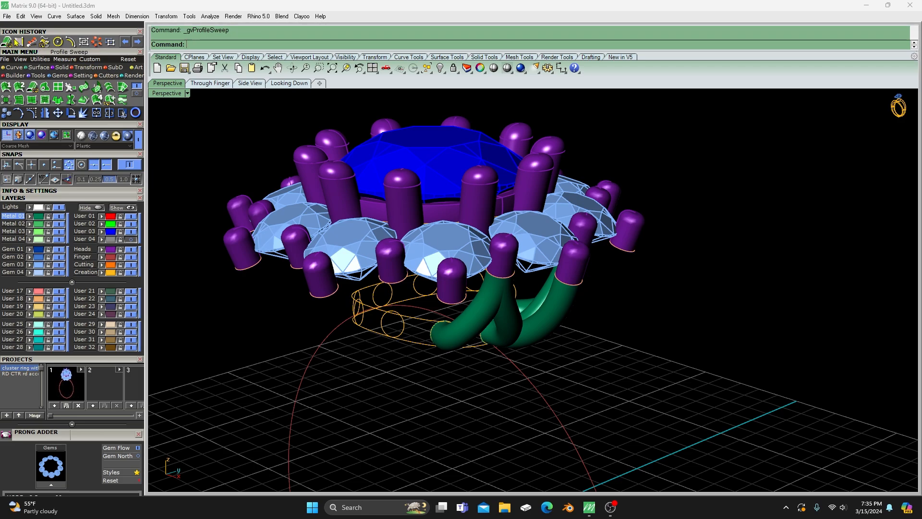
{"action": "left_click", "coordinate": [444, 303]}
{"action": "left_click", "coordinate": [468, 331]}
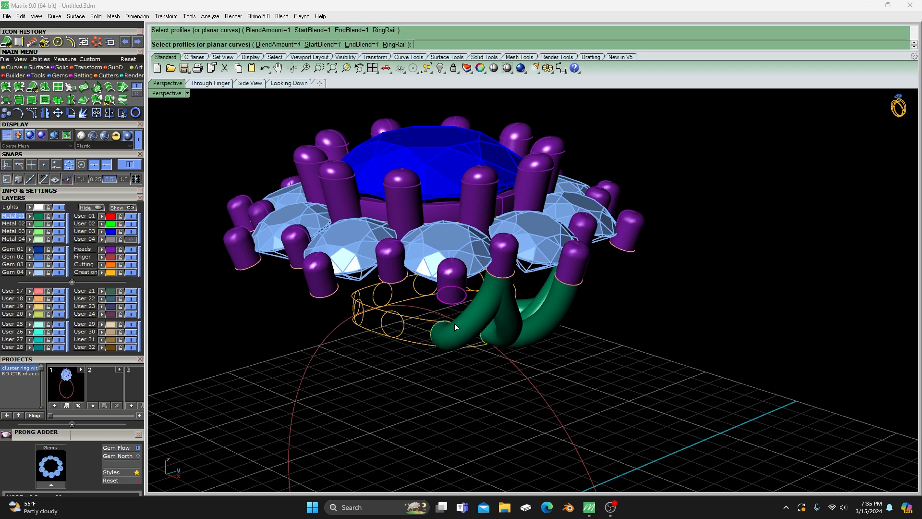
{"action": "left_click", "coordinate": [433, 327]}
{"action": "left_click", "coordinate": [452, 352]}
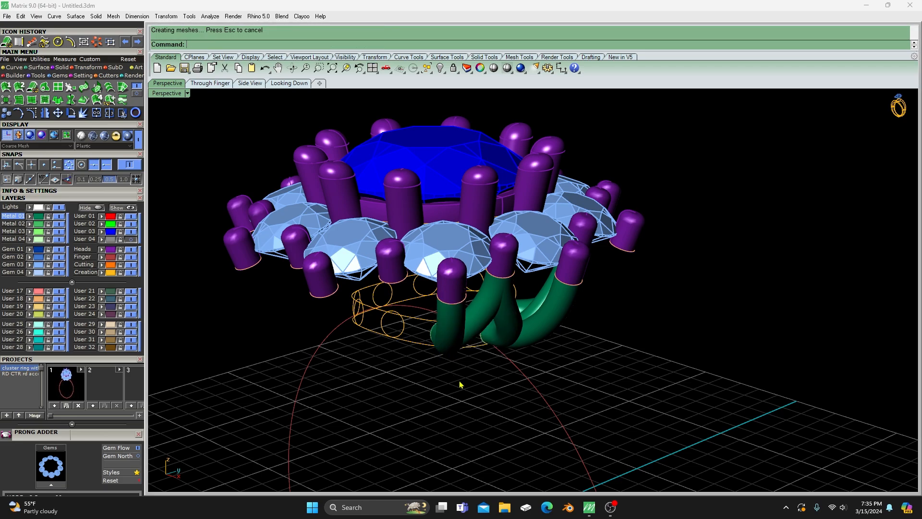
- Create a Profile Sweep from the next inner small prong's edge curve to the profile circle at the end of the new outermost-prong arm
{"action": "mouse_move", "coordinate": [470, 391]}
{"action": "right_mouse_down"}
{"action": "mouse_move", "coordinate": [458, 383]}
{"action": "mouse_move", "coordinate": [481, 386]}
{"action": "right_mouse_up"}
{"action": "right_click", "coordinate": [480, 386]}
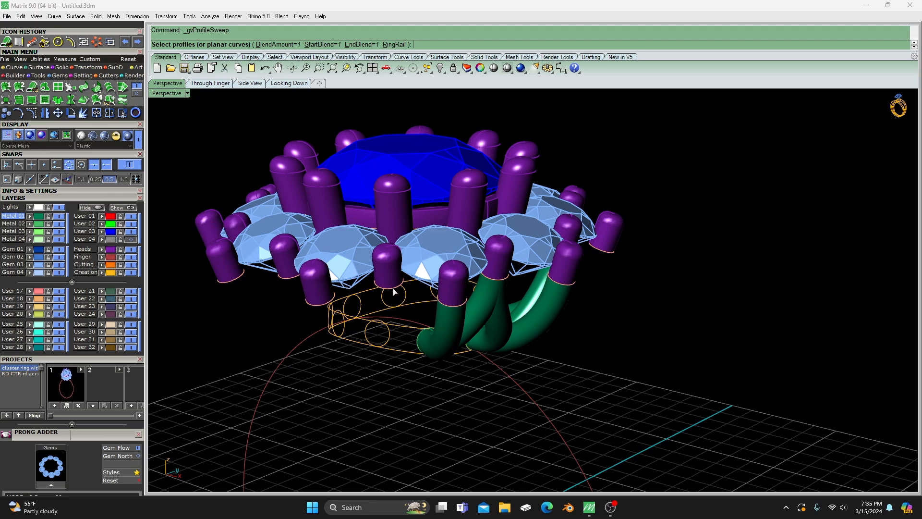
{"action": "left_click", "coordinate": [394, 292]}
{"action": "left_click", "coordinate": [416, 317]}
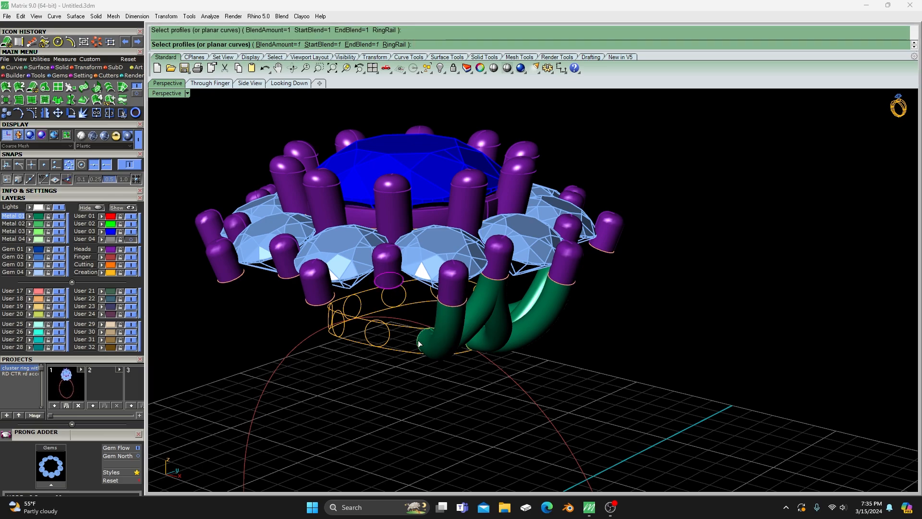
{"action": "left_click", "coordinate": [418, 340]}
{"action": "left_click", "coordinate": [442, 366]}
- Create a second Profile Sweep from that same inner prong's edge curve to the free profile circle on its other side
{"action": "right_click", "coordinate": [394, 333]}
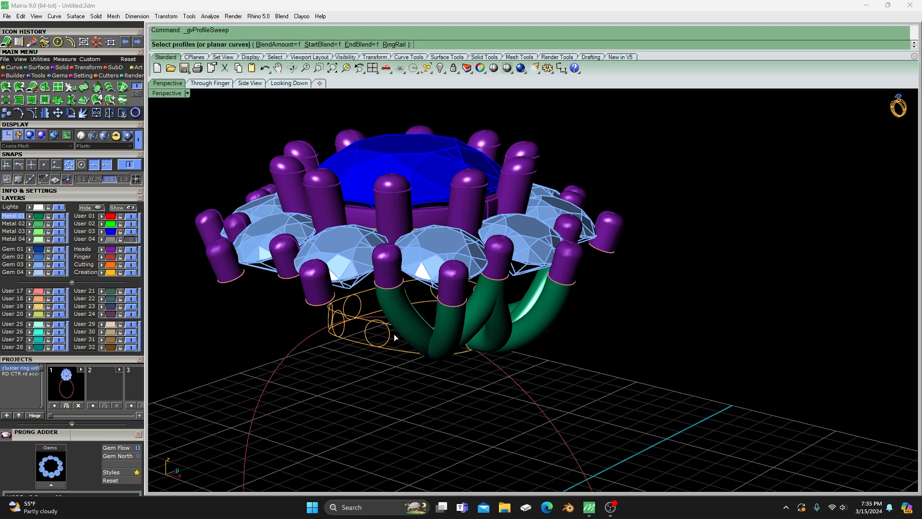
{"action": "left_click", "coordinate": [396, 288]}
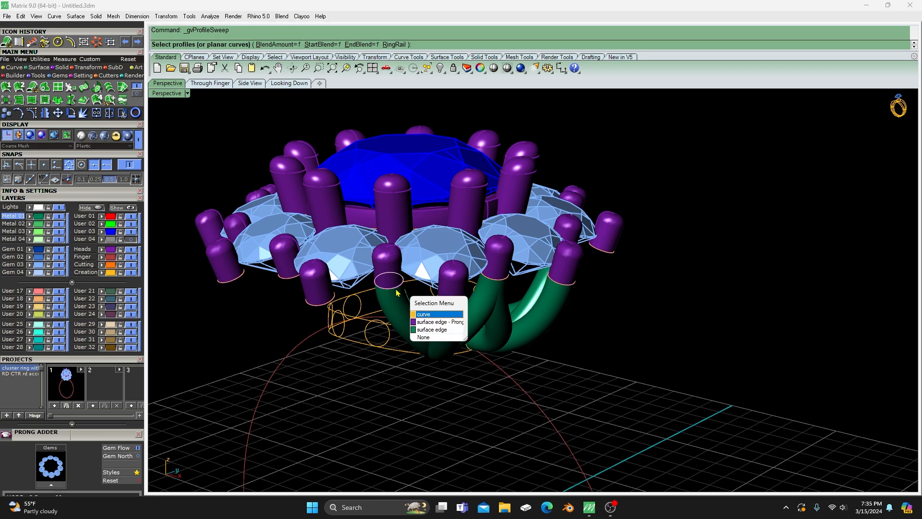
{"action": "left_click", "coordinate": [421, 318]}
{"action": "right_click", "coordinate": [388, 338]}
{"action": "scroll", "coordinate": [417, 354], "scroll_direction": "down", "scroll_amount": 3}
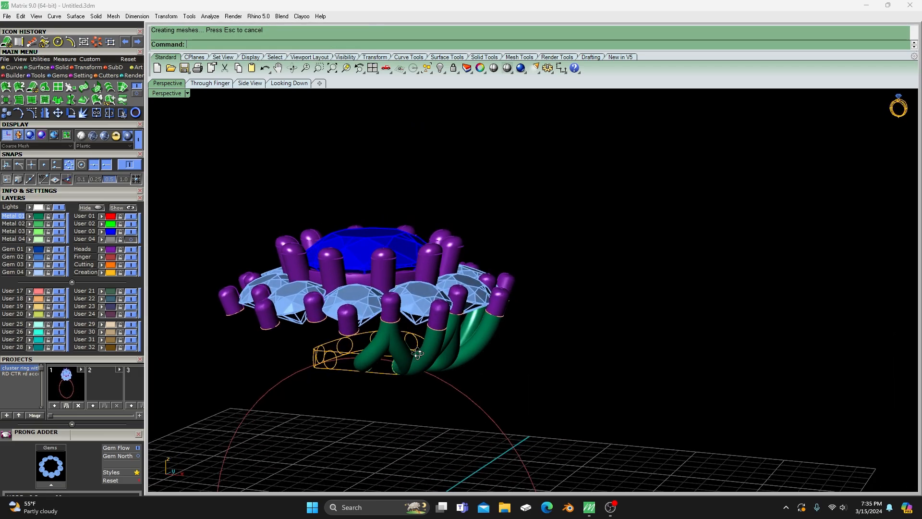
- Create a Profile Sweep from the following gem's outermost prong edge curve to the profile circle where the last arm ends
{"action": "right_click_drag", "start_coordinate": [417, 354], "coordinate": [455, 350]}
{"action": "right_click", "coordinate": [524, 335]}
{"action": "scroll", "coordinate": [373, 341], "scroll_direction": "up", "scroll_amount": 3}
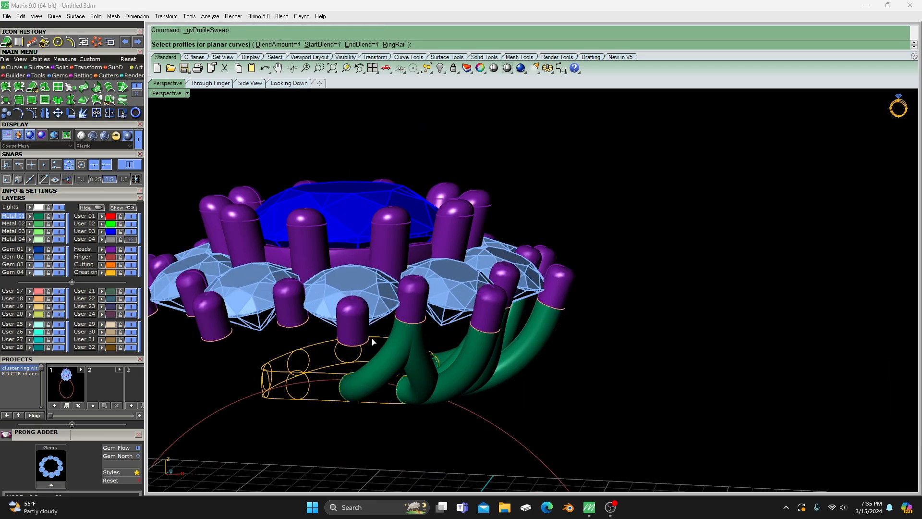
{"action": "left_click", "coordinate": [367, 347]}
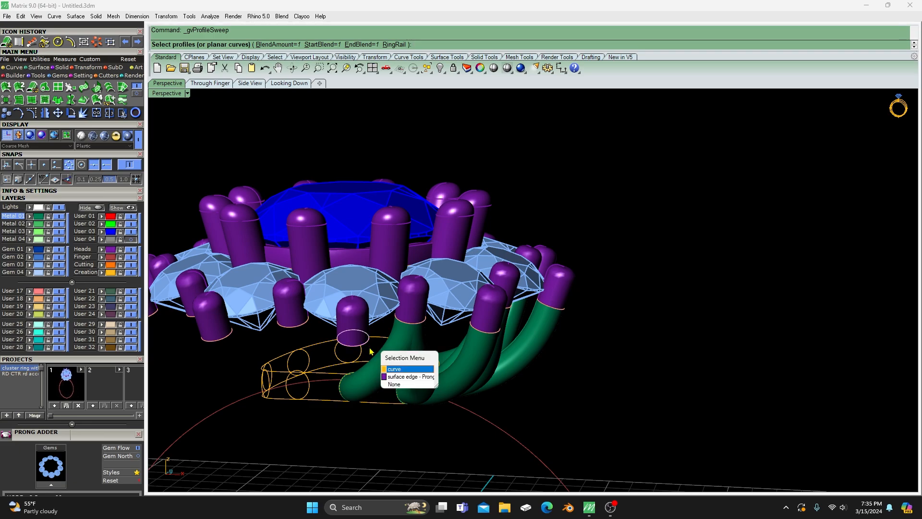
{"action": "left_click", "coordinate": [390, 369]}
{"action": "left_click", "coordinate": [342, 383]}
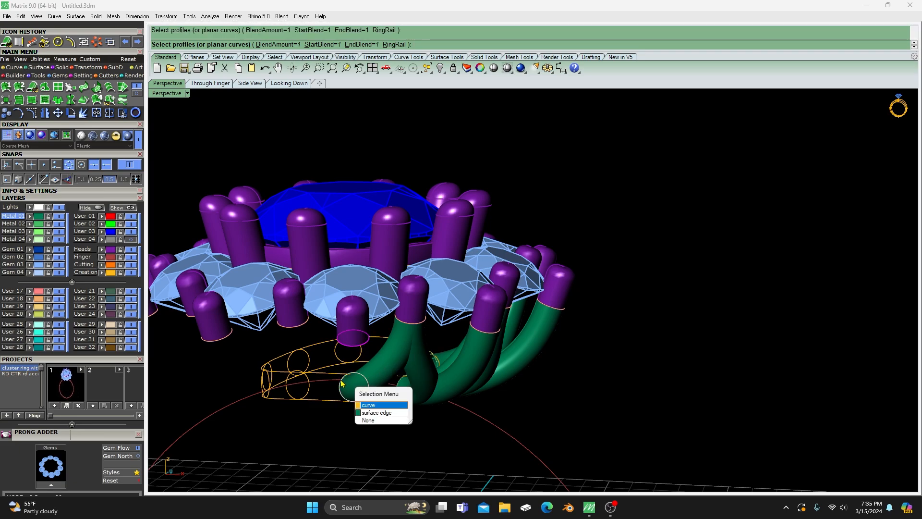
{"action": "left_click", "coordinate": [379, 405]}
{"action": "scroll", "coordinate": [440, 326], "scroll_direction": "down", "scroll_amount": 6}
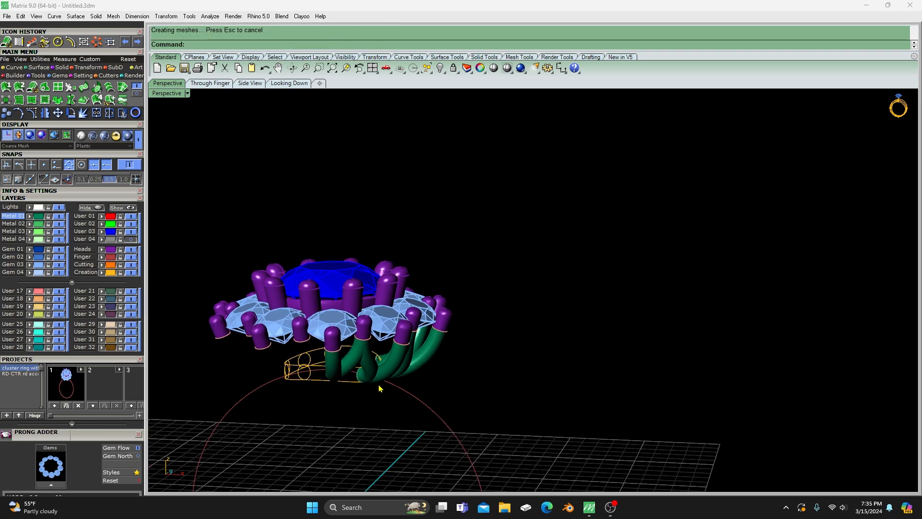
- Select all swept arms on the Metal 01 layer and mirror a copy across the Y axis, starting the mirror plane at 0,0,0
{"action": "right_click_drag", "start_coordinate": [498, 309], "coordinate": [465, 373]}
{"action": "scroll", "coordinate": [517, 322], "scroll_direction": "up", "scroll_amount": 5}
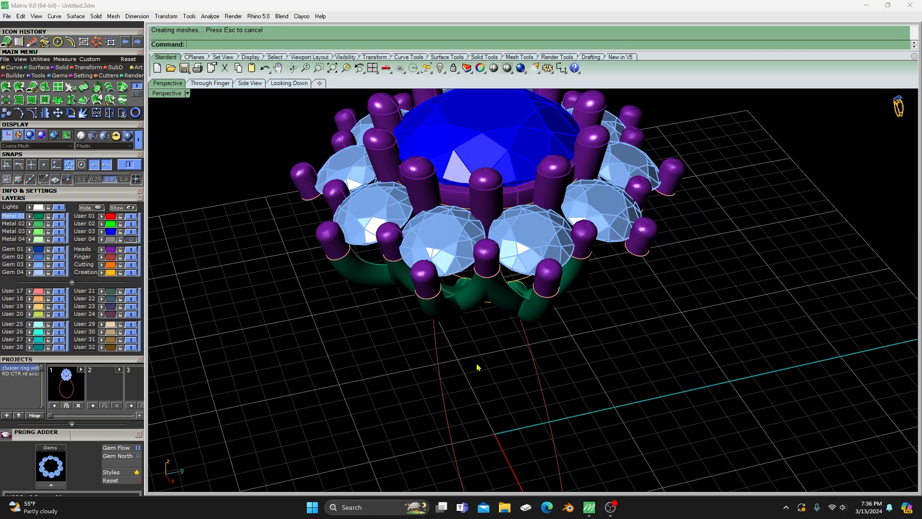
{"action": "right_click_drag", "start_coordinate": [483, 365], "coordinate": [468, 315]}
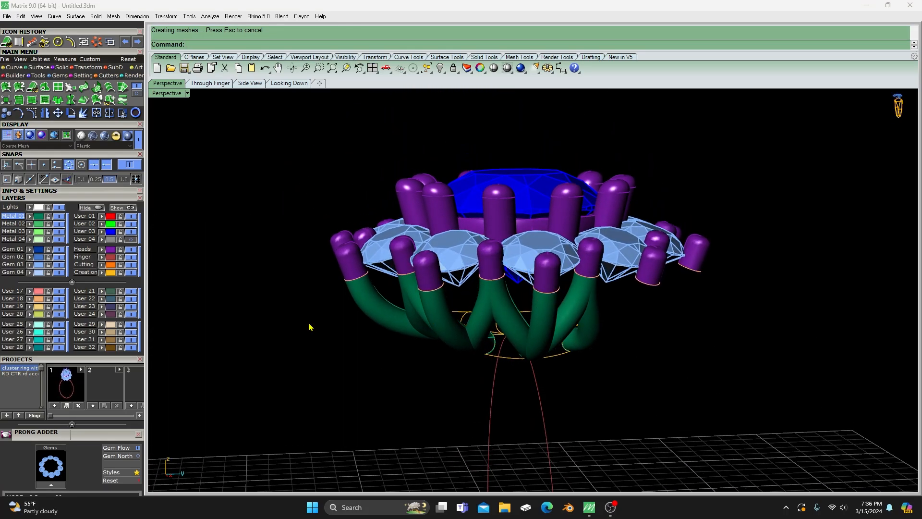
{"action": "left_click", "coordinate": [38, 221]}
{"action": "right_click_drag", "start_coordinate": [272, 322], "coordinate": [604, 352]}
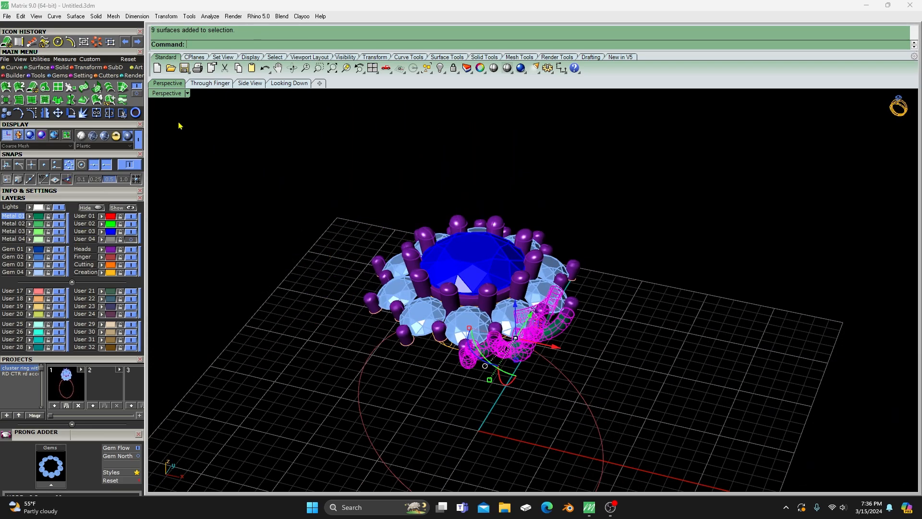
{"action": "left_click", "coordinate": [44, 114]}
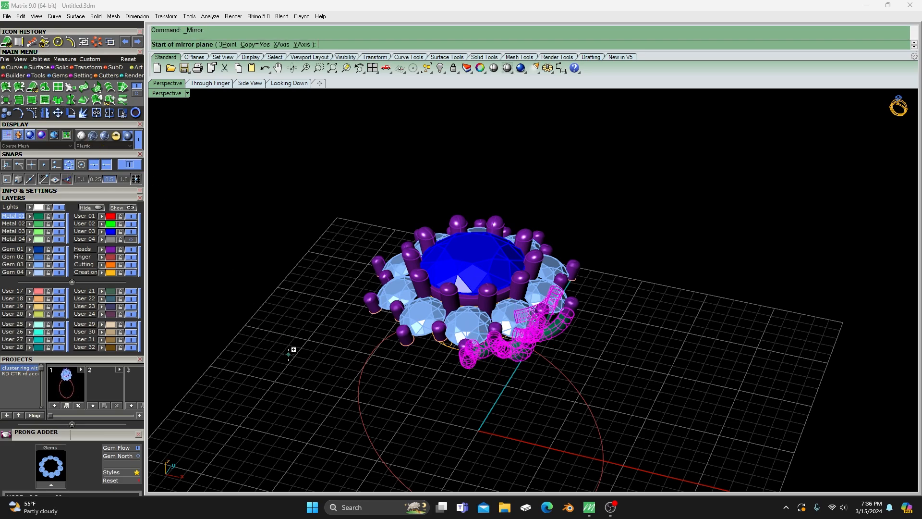
{"action": "type", "text": "0,0,0"}
{"action": "key", "text": "Return"}
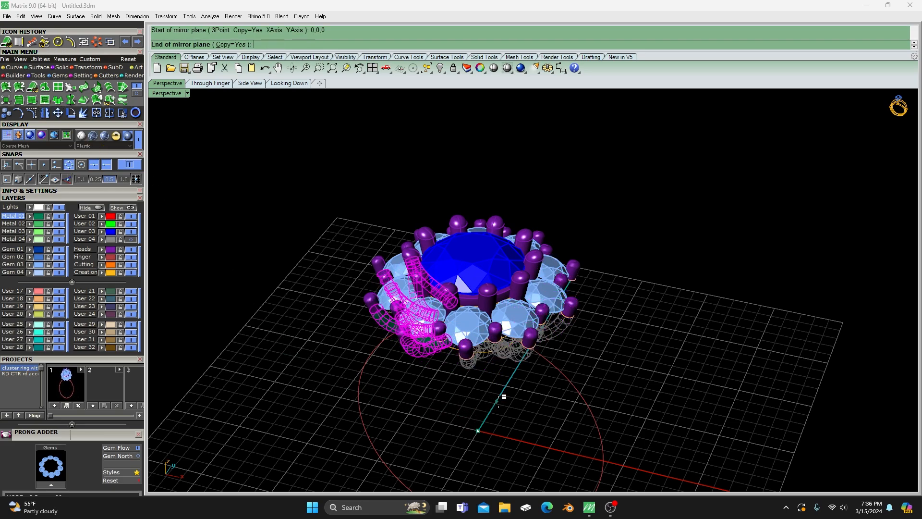
{"action": "left_click", "coordinate": [504, 397]}
{"action": "left_click", "coordinate": [433, 403]}
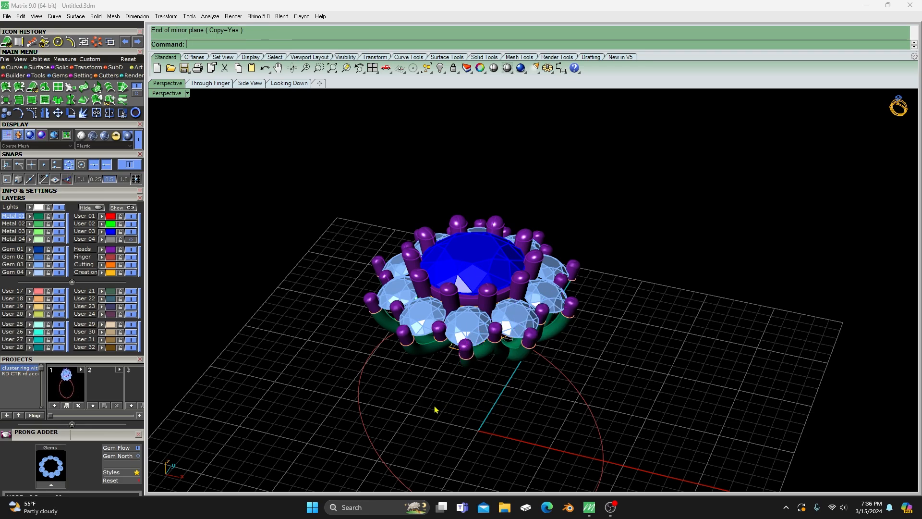
{"action": "right_click_drag", "start_coordinate": [434, 406], "coordinate": [459, 353]}
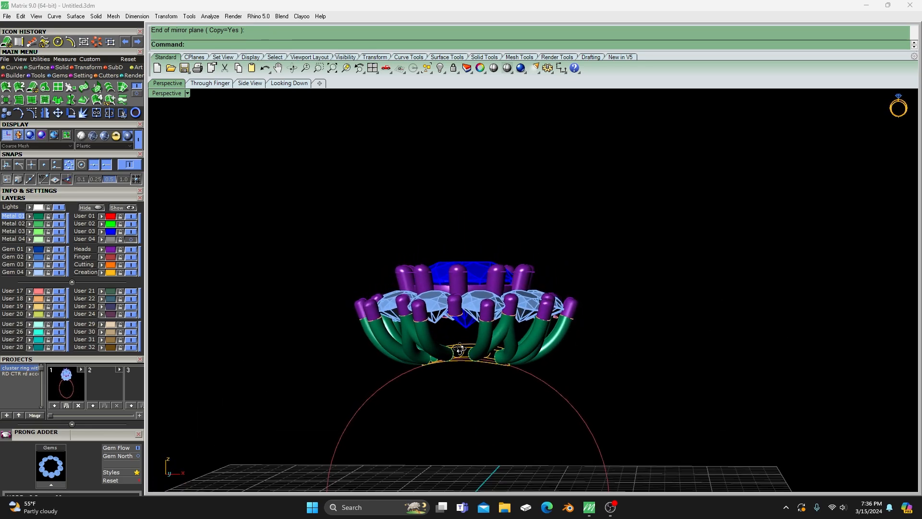
{"action": "scroll", "coordinate": [464, 336], "scroll_direction": "up", "scroll_amount": 3}
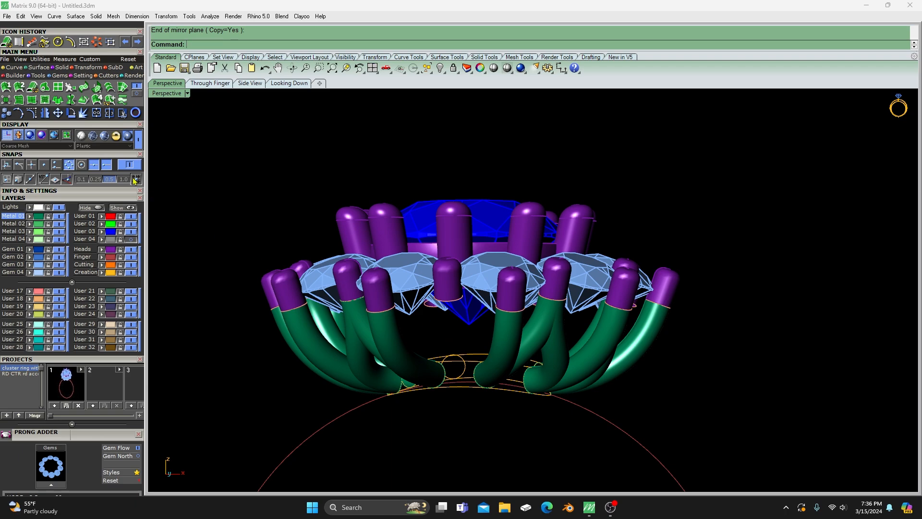
{"action": "left_click", "coordinate": [6, 42]}
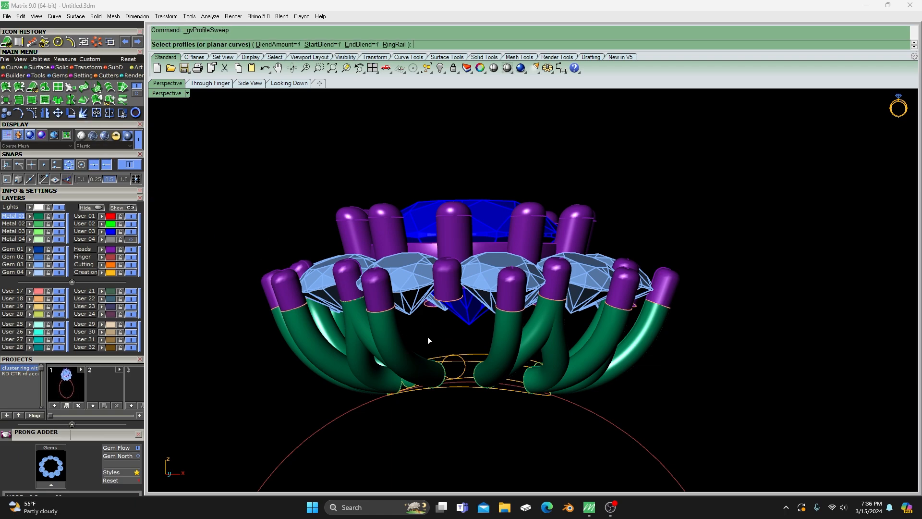
{"action": "left_click", "coordinate": [513, 313]}
{"action": "left_click", "coordinate": [541, 339]}
{"action": "right_click_drag", "start_coordinate": [474, 376], "coordinate": [467, 424]}
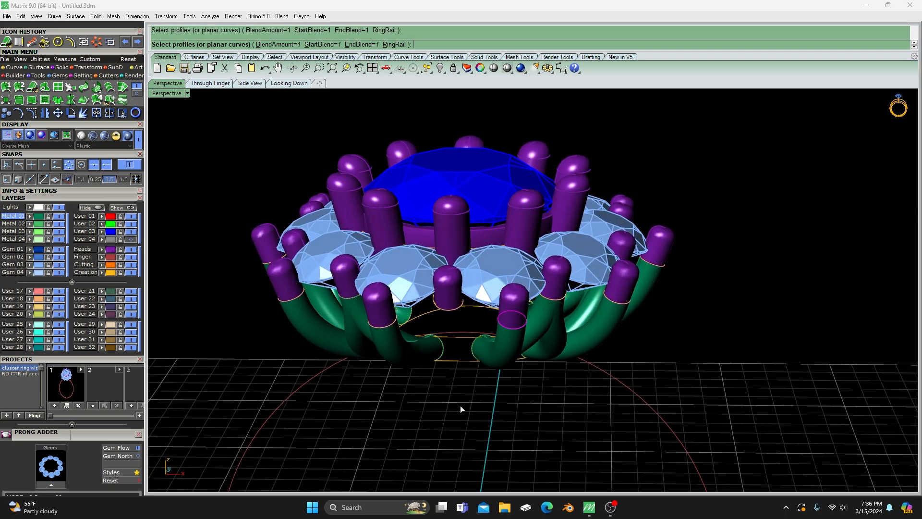
{"action": "key", "text": "Escape"}
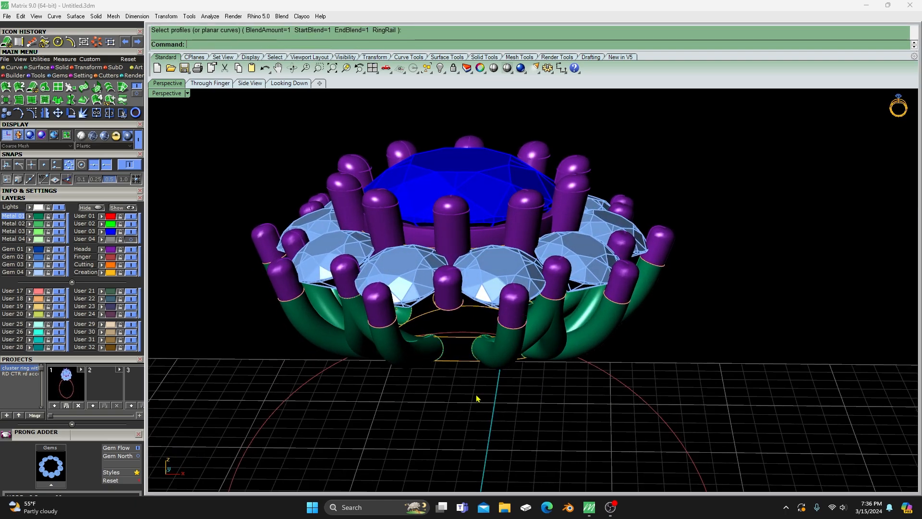
- Create a Profile Sweep from the central inner prong's edge curve to the adjacent arm-end profile circle on the original side
{"action": "right_click", "coordinate": [468, 393]}
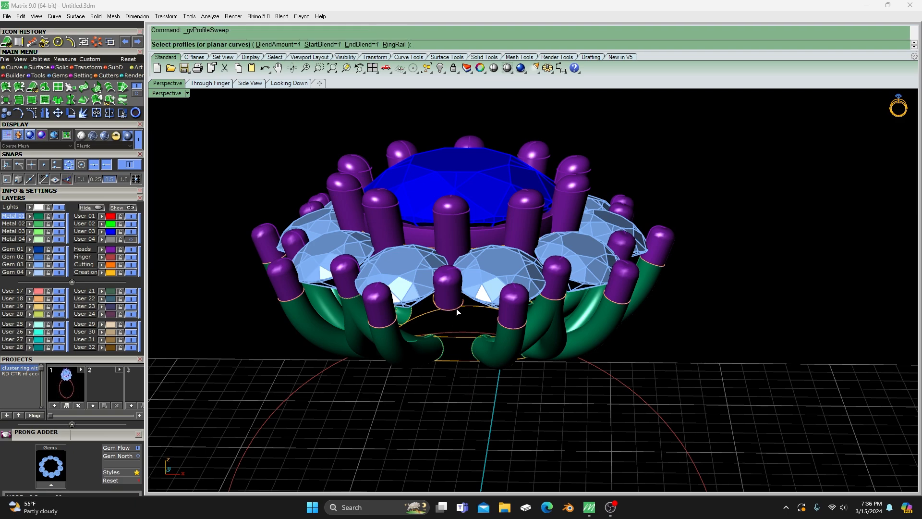
{"action": "left_click", "coordinate": [456, 309]}
{"action": "left_click", "coordinate": [481, 337]}
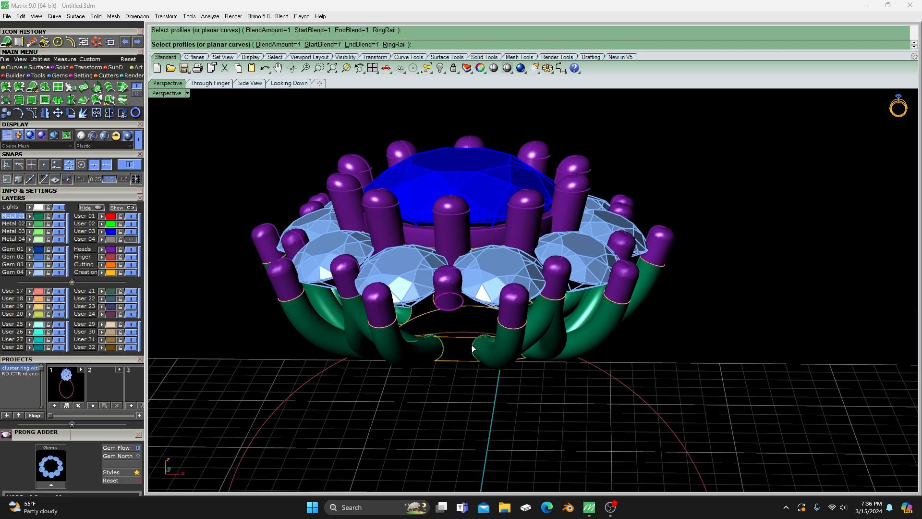
{"action": "left_click", "coordinate": [473, 349]}
{"action": "key", "text": "Escape"}
- Create a matching Profile Sweep from the central inner prong's edge curve to the arm-end profile circle on the mirrored side
{"action": "right_click", "coordinate": [466, 402]}
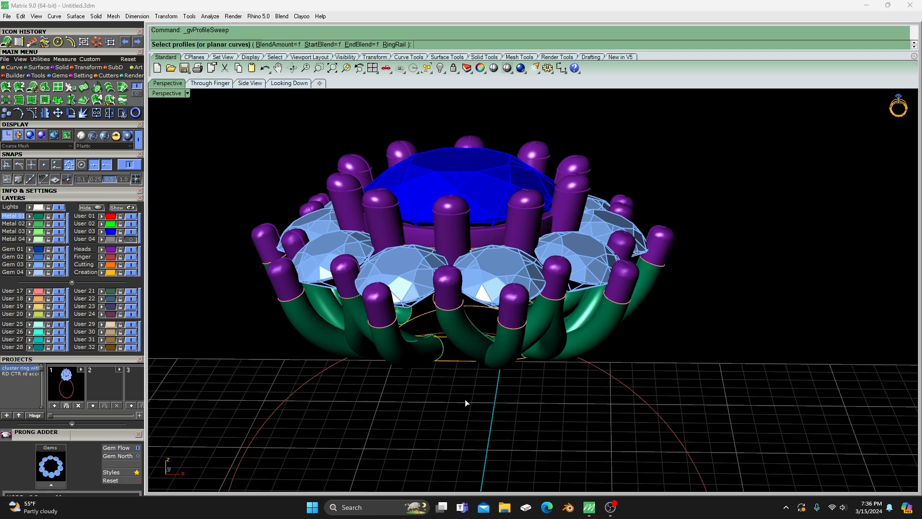
{"action": "left_click", "coordinate": [456, 312]}
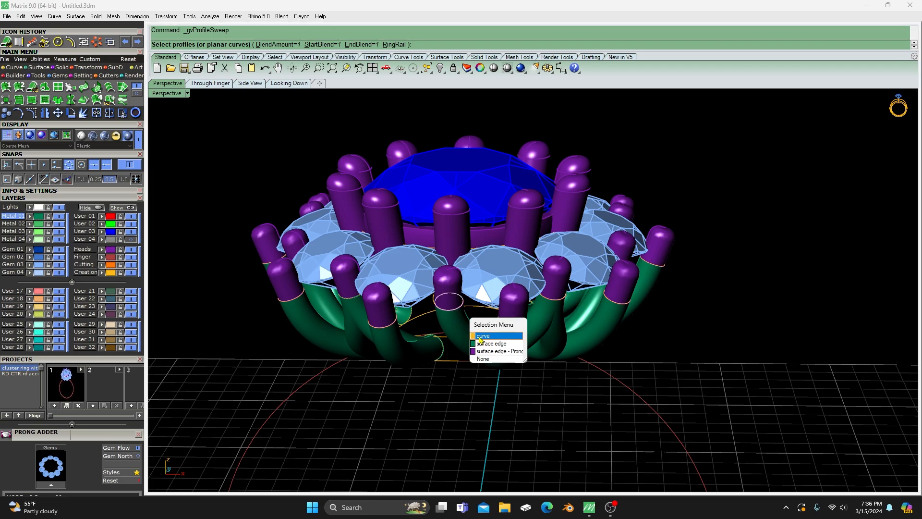
{"action": "left_click", "coordinate": [482, 339]}
{"action": "left_click", "coordinate": [444, 353]}
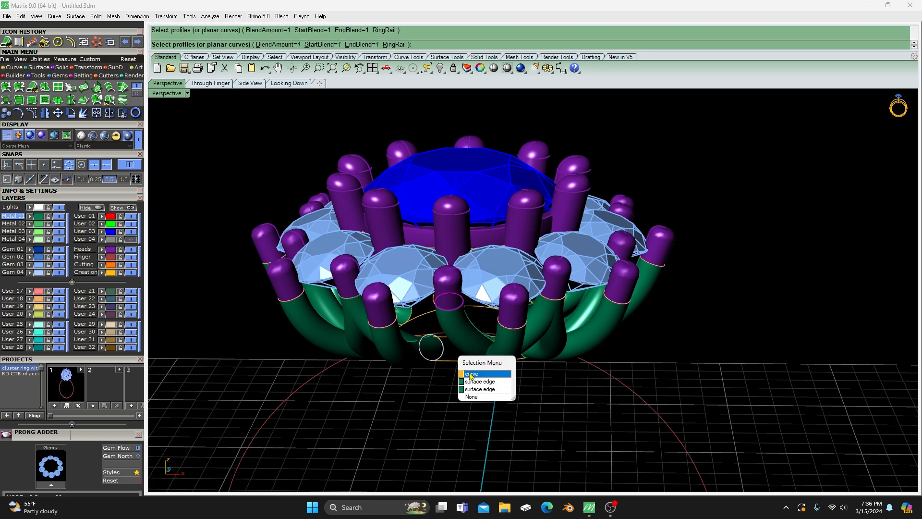
{"action": "left_click", "coordinate": [471, 375]}
- Select the paired arms under the inner prongs just past the ring's centre line, on both sides, and assign them to the User 01 layer
{"action": "right_click_drag", "start_coordinate": [472, 375], "coordinate": [463, 367]}
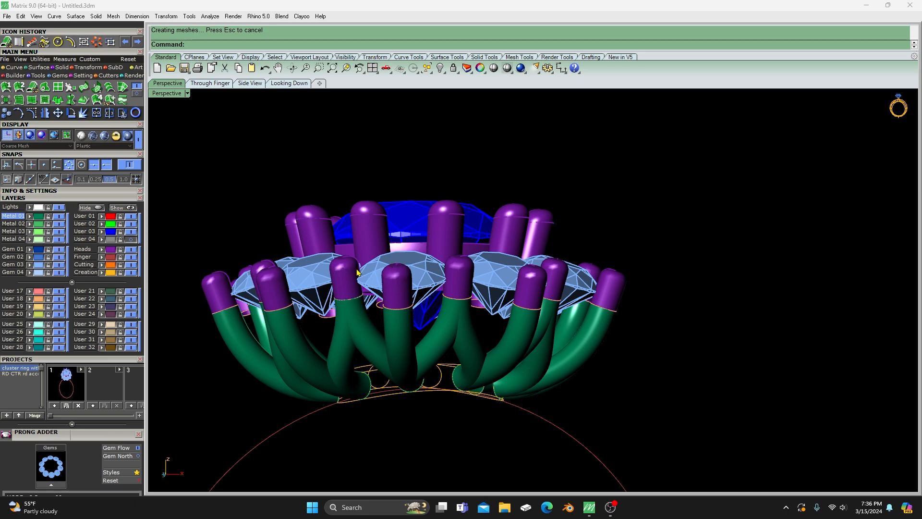
{"action": "right_click_drag", "start_coordinate": [342, 328], "coordinate": [376, 355]}
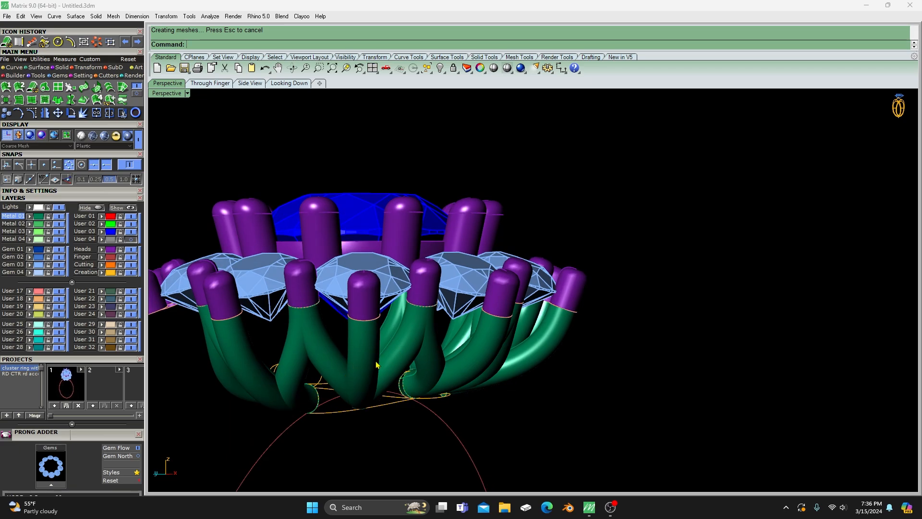
{"action": "mouse_move", "coordinate": [444, 354]}
{"action": "right_mouse_down"}
{"action": "mouse_move", "coordinate": [393, 409]}
{"action": "mouse_move", "coordinate": [330, 414]}
{"action": "mouse_move", "coordinate": [407, 347]}
{"action": "mouse_move", "coordinate": [391, 391]}
{"action": "mouse_move", "coordinate": [327, 344]}
{"action": "mouse_move", "coordinate": [354, 371]}
{"action": "mouse_move", "coordinate": [430, 344]}
{"action": "mouse_move", "coordinate": [575, 385]}
{"action": "mouse_move", "coordinate": [455, 354]}
{"action": "mouse_move", "coordinate": [445, 375]}
{"action": "mouse_move", "coordinate": [445, 356]}
{"action": "right_mouse_up"}
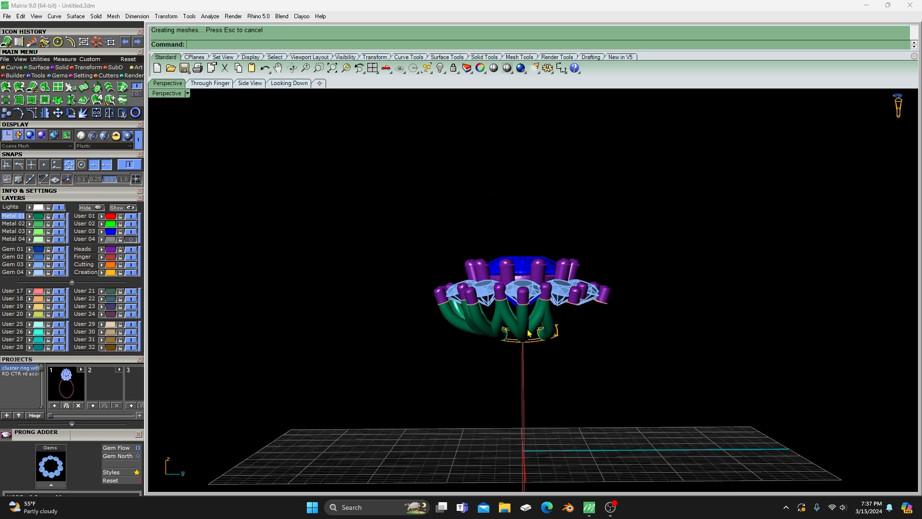
{"action": "scroll", "coordinate": [531, 327], "scroll_direction": "up", "scroll_amount": 5}
{"action": "mouse_move", "coordinate": [537, 357]}
{"action": "right_mouse_down"}
{"action": "mouse_move", "coordinate": [474, 367]}
{"action": "mouse_move", "coordinate": [527, 360]}
{"action": "right_mouse_up"}
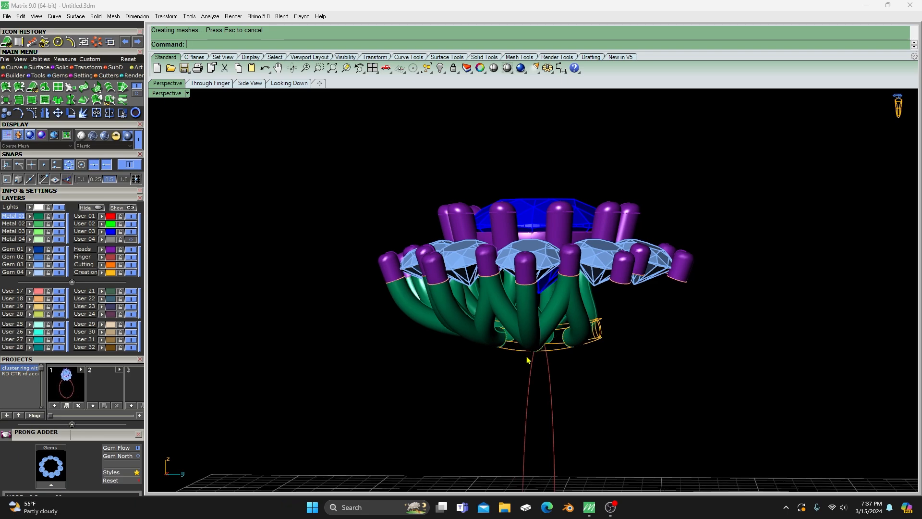
{"action": "right_click_drag", "start_coordinate": [484, 381], "coordinate": [553, 335]}
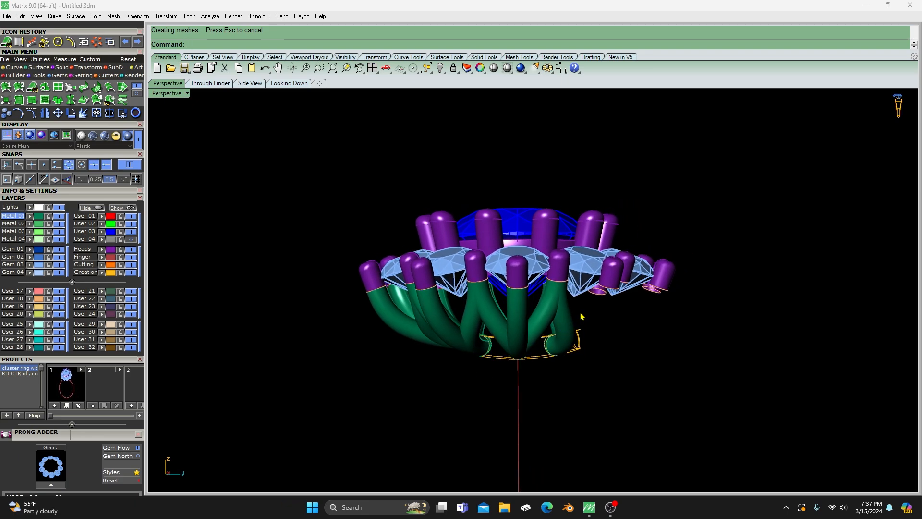
{"action": "left_click", "coordinate": [540, 313]}
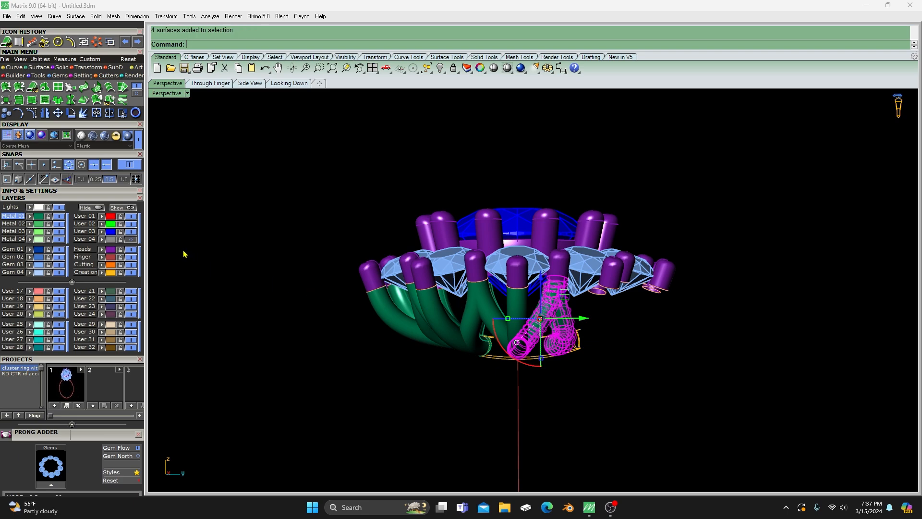
{"action": "left_click", "coordinate": [102, 217]}
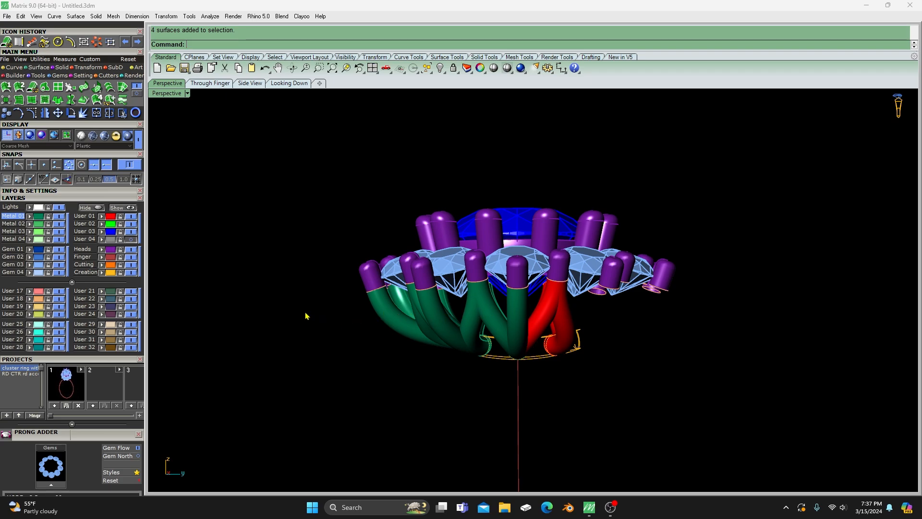
- Select all arms on the Metal 01 layer and mirror a copy across the X axis, starting the mirror plane at 0,0,0
{"action": "left_click", "coordinate": [40, 218]}
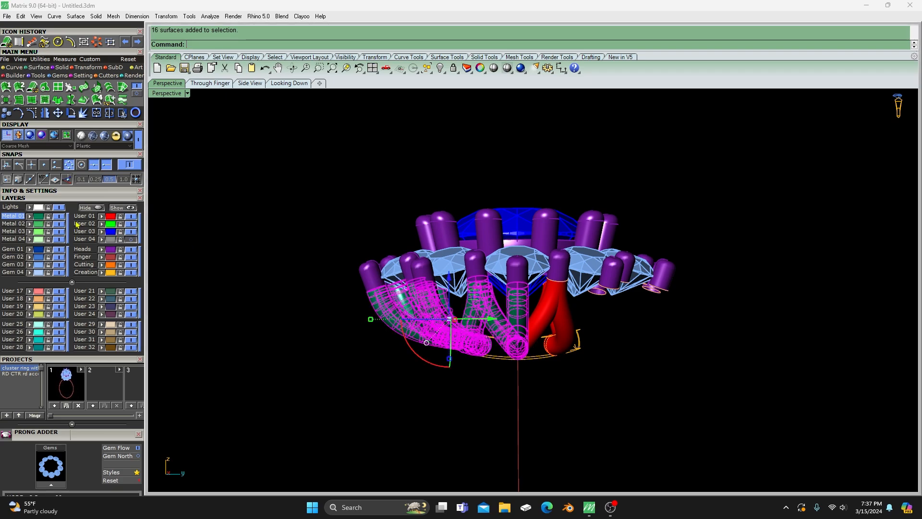
{"action": "right_click_drag", "start_coordinate": [252, 249], "coordinate": [275, 298]}
{"action": "scroll", "coordinate": [318, 341], "scroll_direction": "down", "scroll_amount": 5}
{"action": "right_click_drag", "start_coordinate": [319, 341], "coordinate": [496, 322]}
{"action": "left_click", "coordinate": [45, 112]}
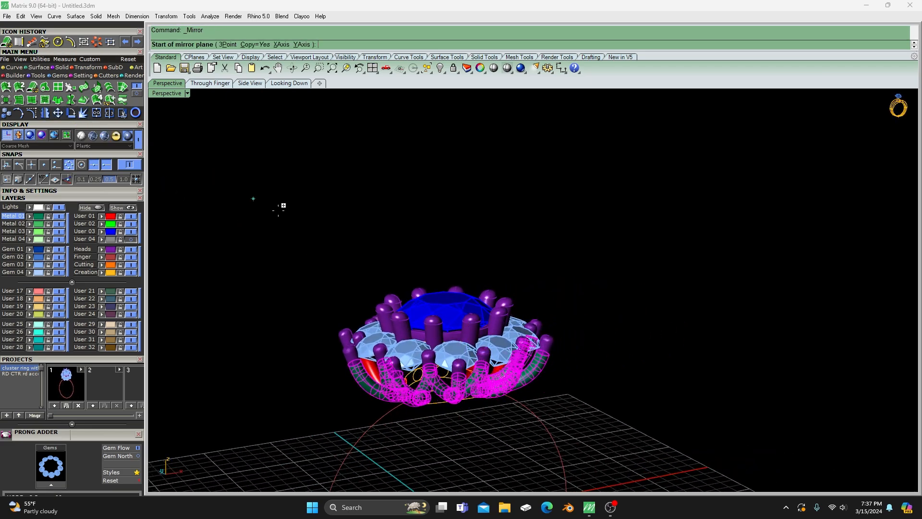
{"action": "scroll", "coordinate": [456, 287], "scroll_direction": "down", "scroll_amount": 3}
{"action": "right_click_drag", "start_coordinate": [457, 287], "coordinate": [393, 385]}
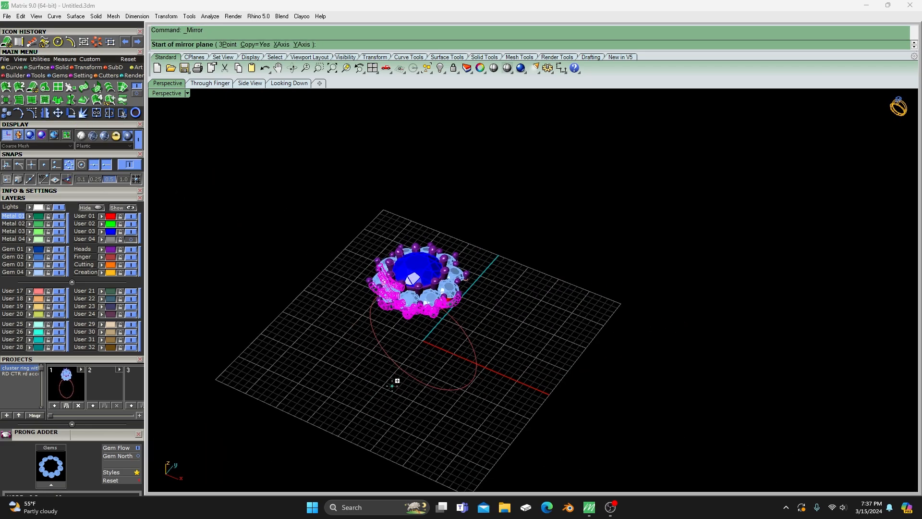
{"action": "type", "text": "0"}
{"action": "key", "text": "Return"}
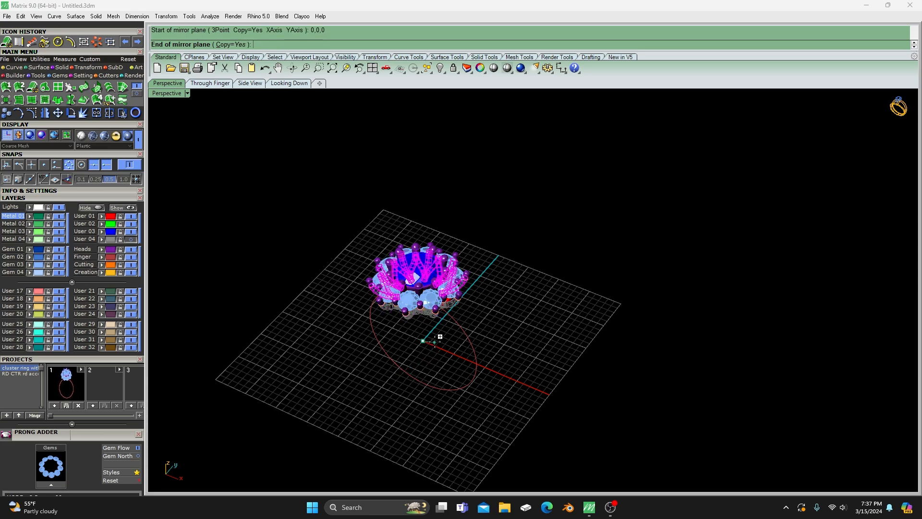
{"action": "left_click", "coordinate": [456, 354]}
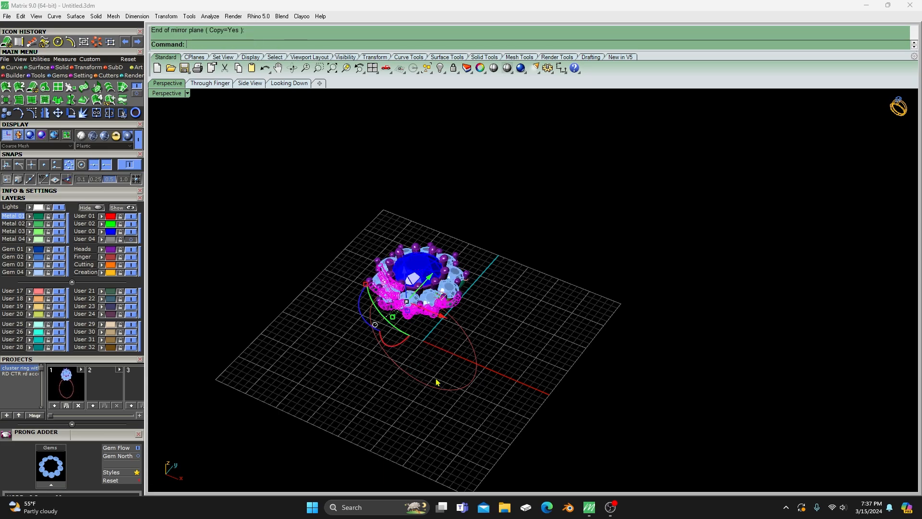
{"action": "right_click_drag", "start_coordinate": [437, 382], "coordinate": [424, 340]}
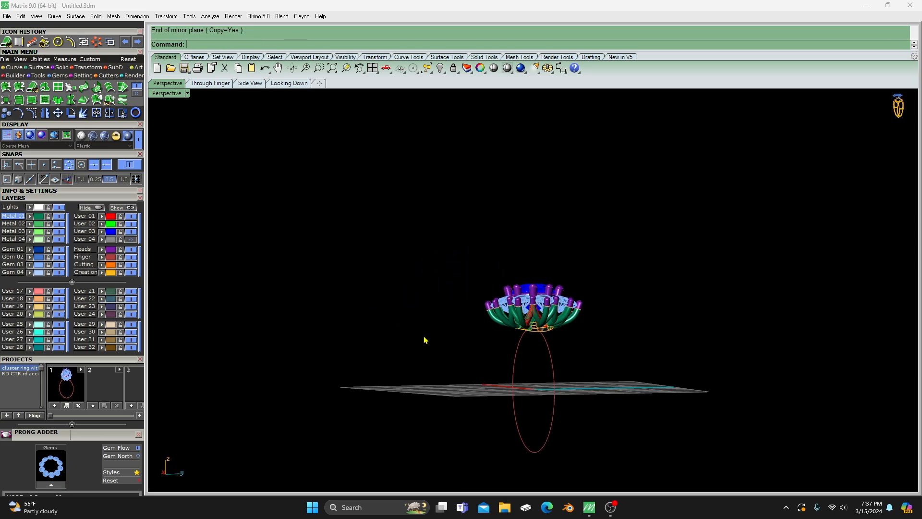
- Delete the duplicate arm surface overlapping another one under the outer prong on the ring's centre line
{"action": "scroll", "coordinate": [488, 272], "scroll_direction": "up", "scroll_amount": 5}
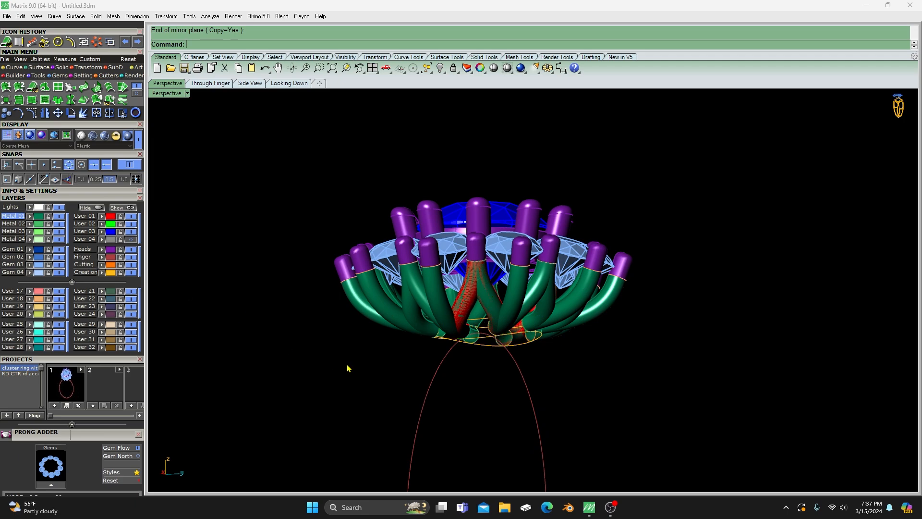
{"action": "right_click_drag", "start_coordinate": [348, 369], "coordinate": [360, 373]}
{"action": "scroll", "coordinate": [460, 295], "scroll_direction": "up", "scroll_amount": 8}
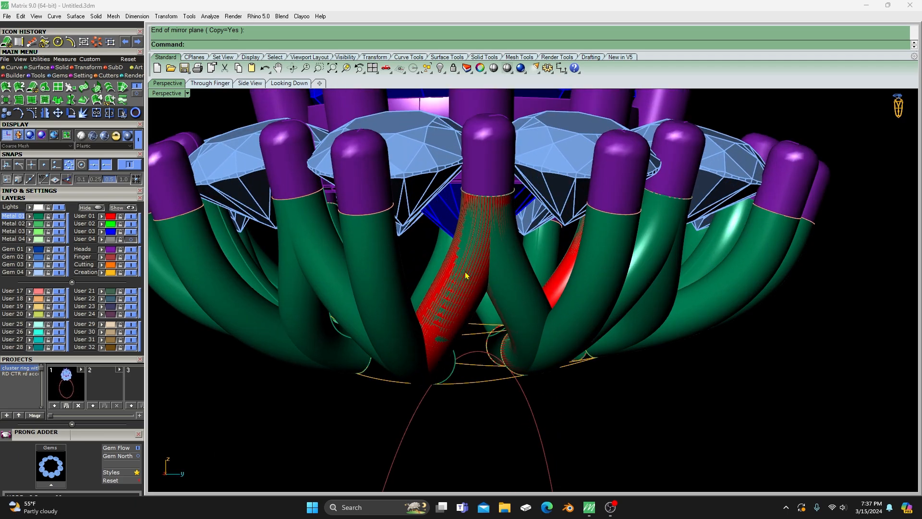
{"action": "left_click", "coordinate": [385, 313]}
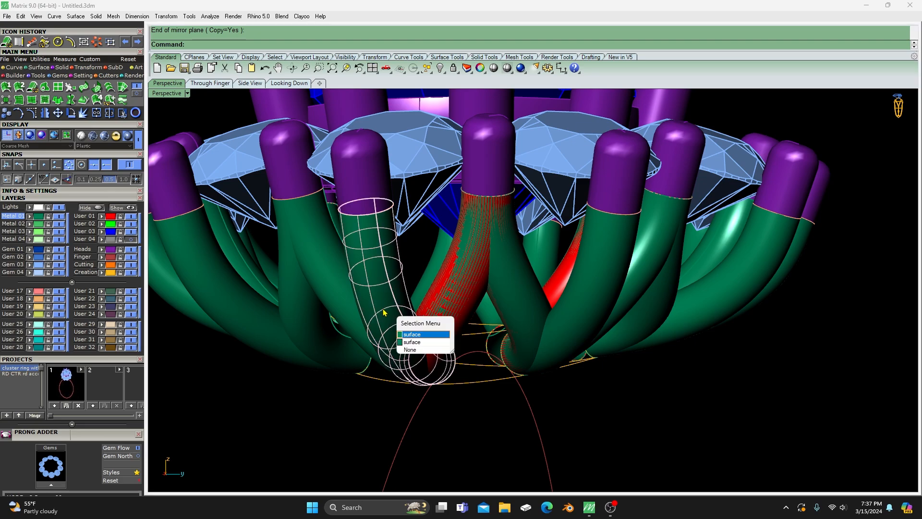
{"action": "left_click", "coordinate": [411, 335]}
{"action": "key", "text": "Delete"}
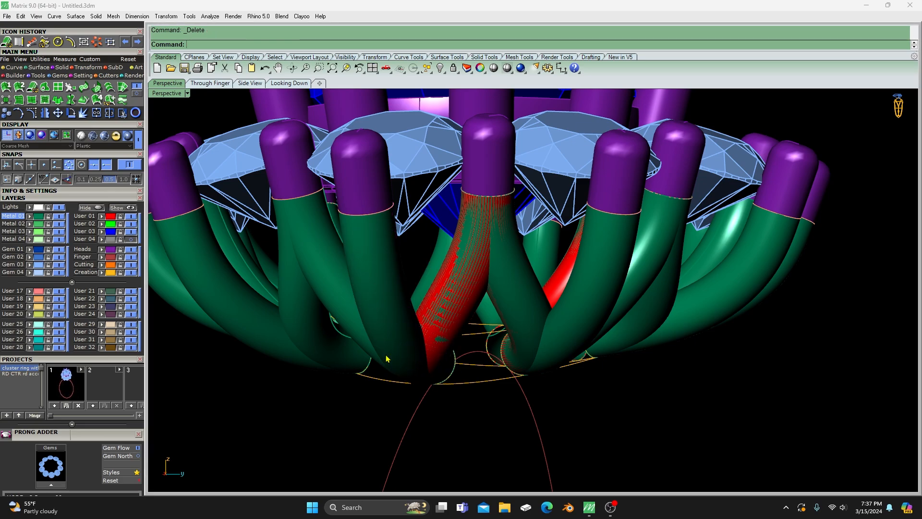
- Delete the matching duplicate arm surface under the outer prong on the opposite side of the head
{"action": "scroll", "coordinate": [392, 363], "scroll_direction": "down", "scroll_amount": 5}
{"action": "right_click_drag", "start_coordinate": [426, 370], "coordinate": [318, 366]}
{"action": "scroll", "coordinate": [323, 363], "scroll_direction": "down", "scroll_amount": 6}
{"action": "right_click_drag", "start_coordinate": [415, 390], "coordinate": [332, 391]}
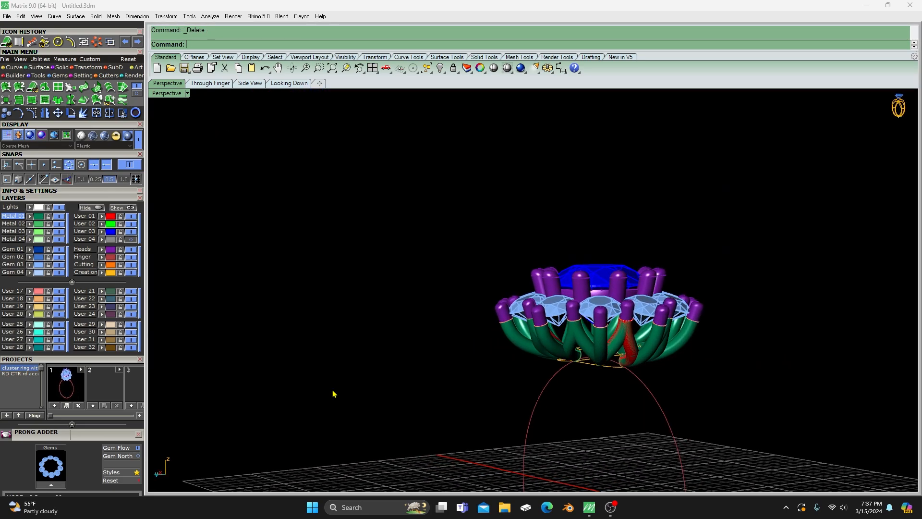
{"action": "right_click_drag", "start_coordinate": [654, 392], "coordinate": [624, 393]}
{"action": "scroll", "coordinate": [624, 393], "scroll_direction": "up", "scroll_amount": 3}
{"action": "left_click", "coordinate": [615, 336]}
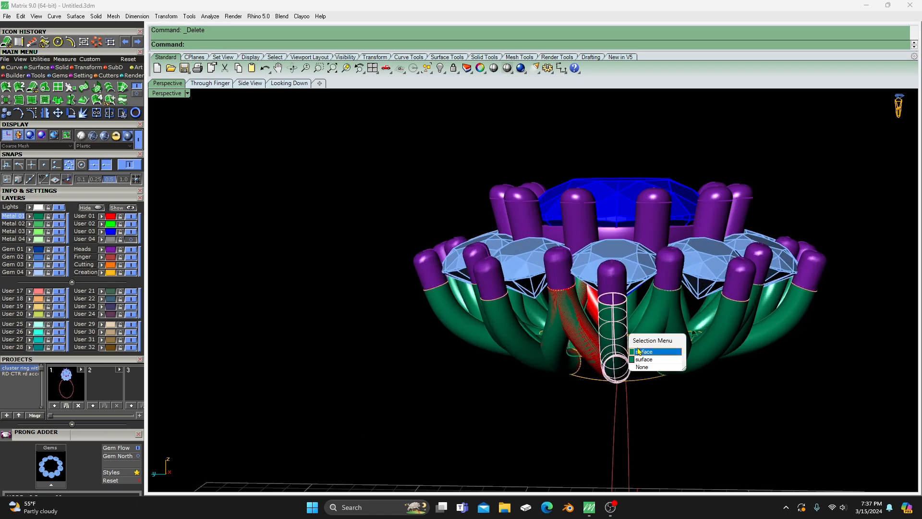
{"action": "left_click", "coordinate": [642, 353]}
{"action": "key", "text": "Delete"}
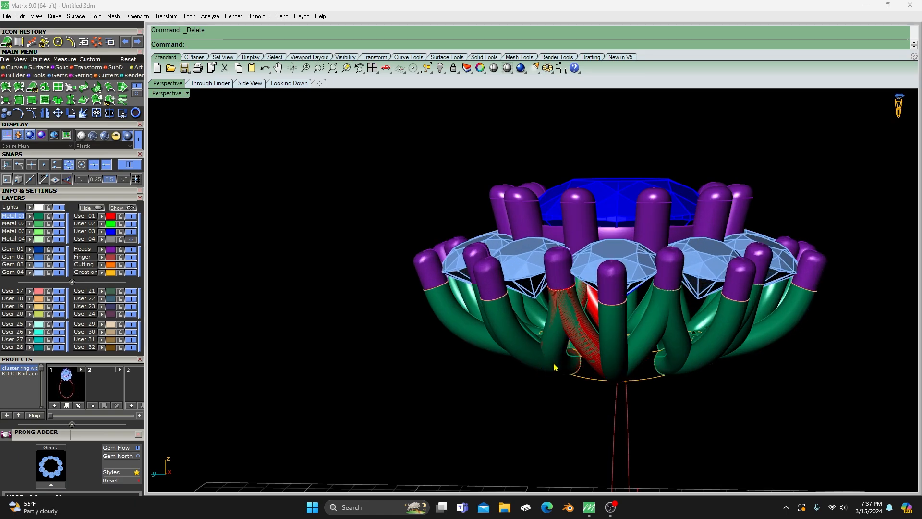
- Select all the arm surfaces on the User 01 layer and delete these overlapping duplicates
{"action": "left_click", "coordinate": [559, 337]}
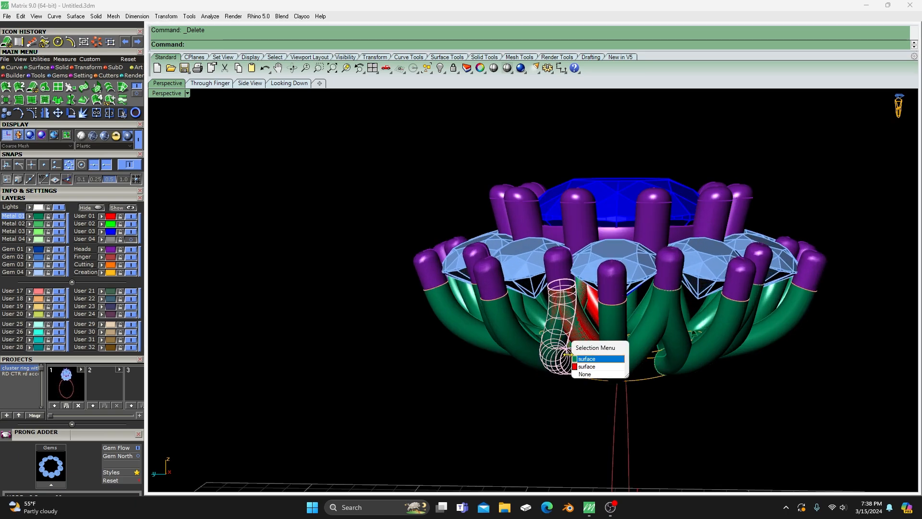
{"action": "left_click", "coordinate": [590, 356]}
{"action": "key", "text": "Delete"}
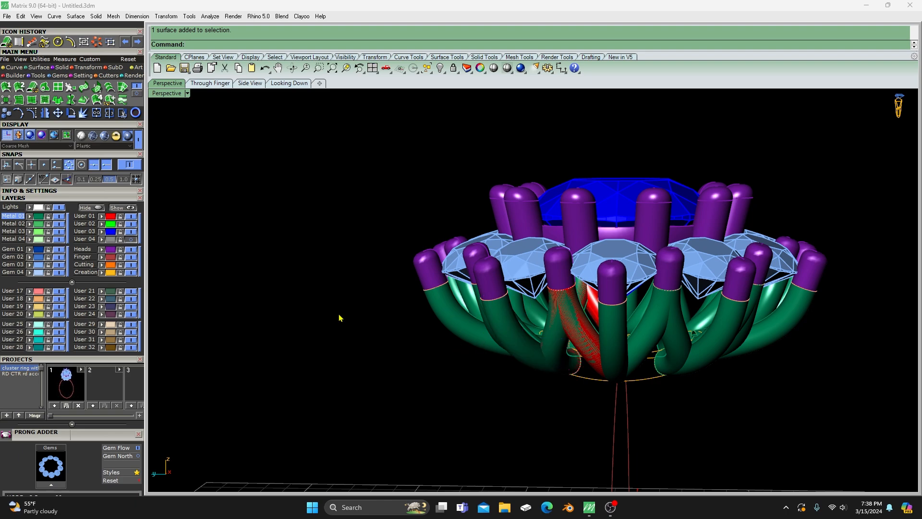
{"action": "left_click", "coordinate": [110, 219]}
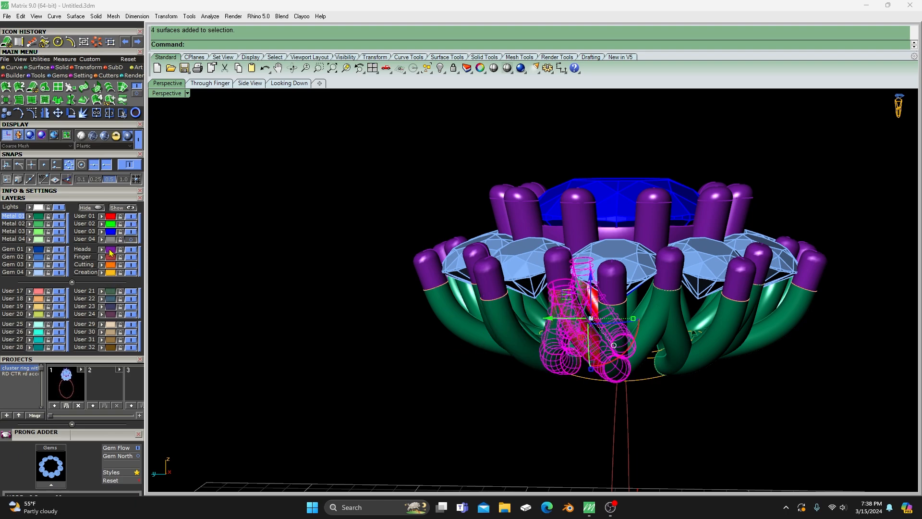
{"action": "key", "text": "Delete"}
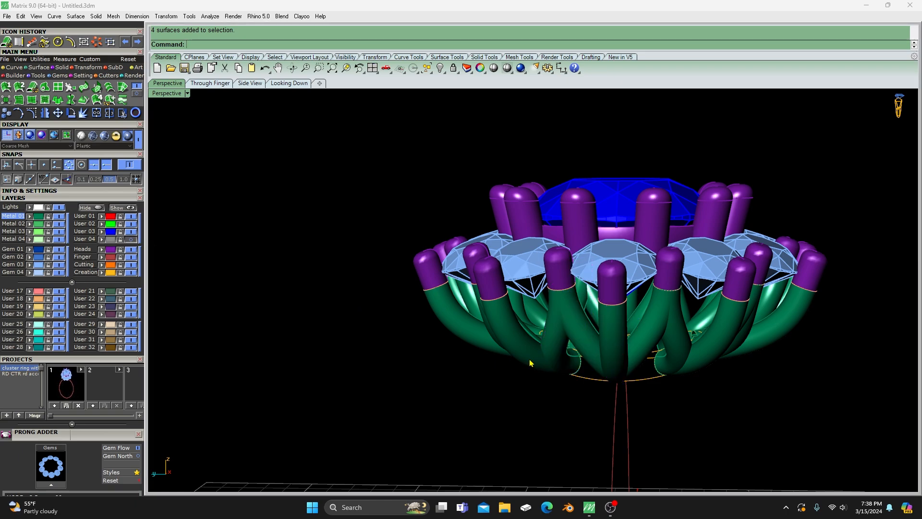
- Check the centre arms one by one for remaining duplicates and inspect the arms from all around the head
{"action": "left_click", "coordinate": [619, 328]}
{"action": "left_click", "coordinate": [688, 427]}
{"action": "left_click", "coordinate": [640, 331]}
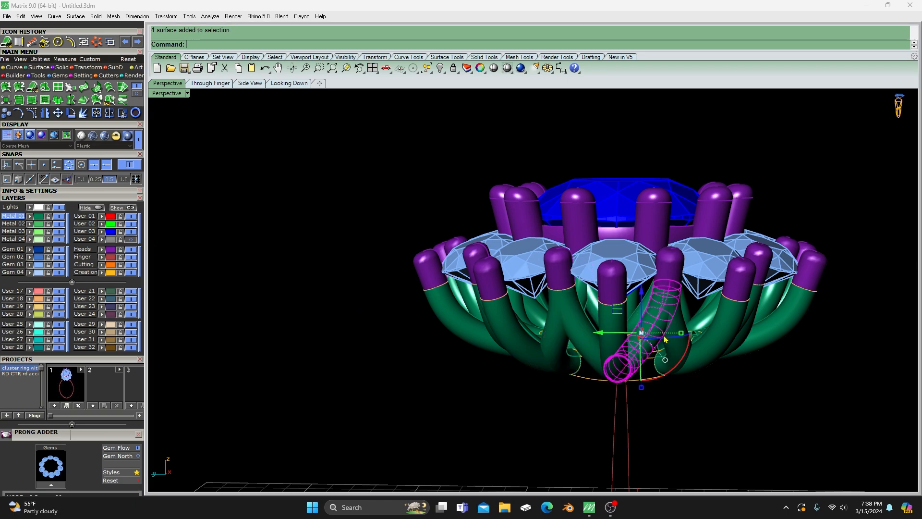
{"action": "left_click", "coordinate": [691, 414]}
{"action": "left_click", "coordinate": [677, 348]}
{"action": "left_click", "coordinate": [525, 428]}
{"action": "left_click", "coordinate": [589, 333]}
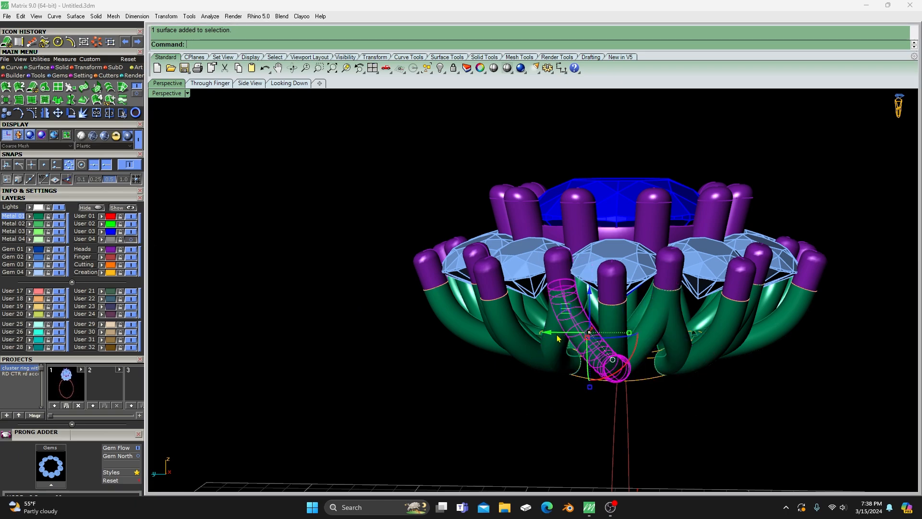
{"action": "left_click", "coordinate": [527, 419]}
{"action": "left_click", "coordinate": [557, 350]}
{"action": "left_click", "coordinate": [424, 417]}
{"action": "right_click_drag", "start_coordinate": [424, 417], "coordinate": [615, 393]}
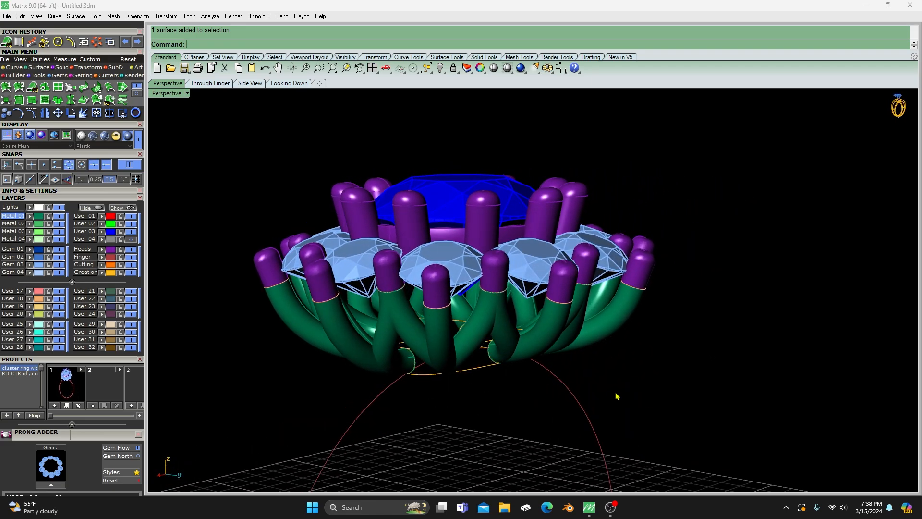
{"action": "scroll", "coordinate": [612, 359], "scroll_direction": "down", "scroll_amount": 2}
{"action": "right_click_drag", "start_coordinate": [612, 359], "coordinate": [401, 360]}
{"action": "scroll", "coordinate": [508, 370], "scroll_direction": "up", "scroll_amount": 3}
{"action": "scroll", "coordinate": [444, 349], "scroll_direction": "down", "scroll_amount": 2}
{"action": "mouse_move", "coordinate": [505, 342]}
{"action": "right_mouse_down"}
{"action": "mouse_move", "coordinate": [434, 324]}
{"action": "mouse_move", "coordinate": [597, 291]}
{"action": "mouse_move", "coordinate": [511, 327]}
{"action": "right_mouse_up"}
{"action": "scroll", "coordinate": [456, 285], "scroll_direction": "down", "scroll_amount": 2}
{"action": "right_click_drag", "start_coordinate": [501, 354], "coordinate": [528, 279]}
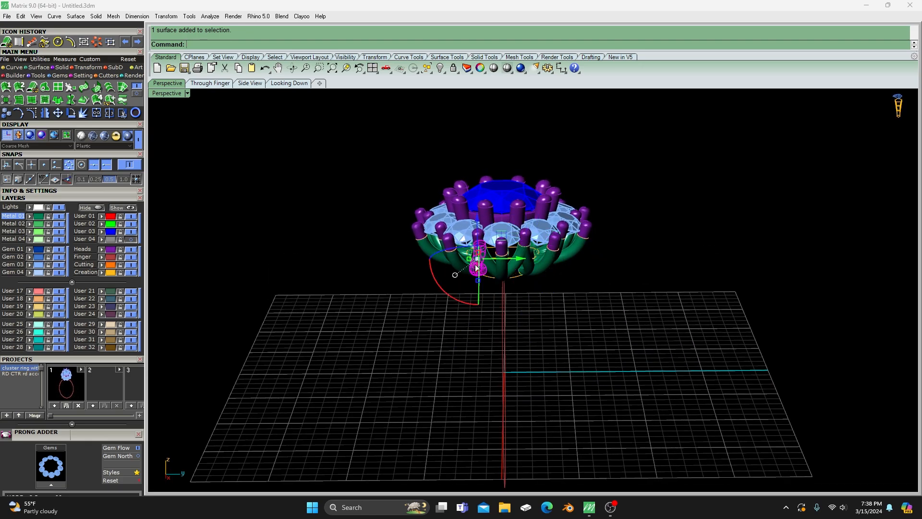
- Ungroup the ten edge gems, remove the front gem from the selection, and regroup the other nine
{"action": "right_click_drag", "start_coordinate": [468, 339], "coordinate": [466, 375]}
{"action": "left_click", "coordinate": [498, 290]}
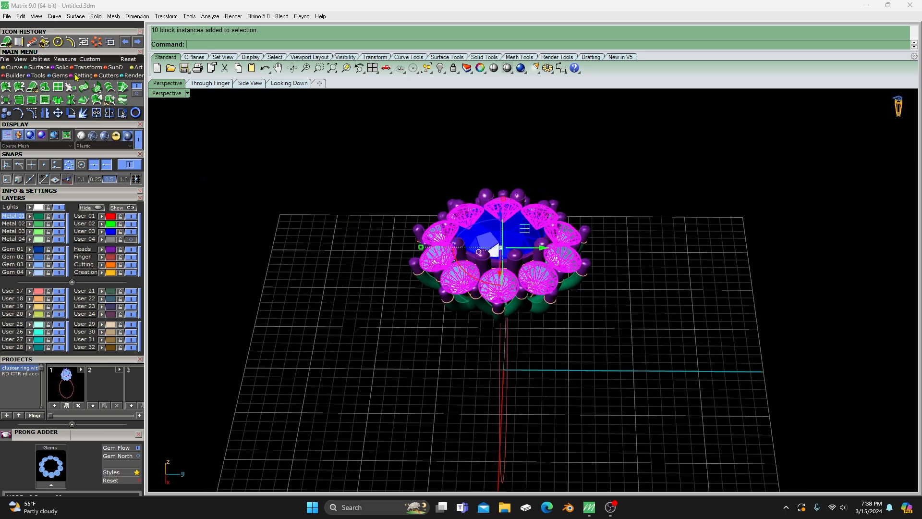
{"action": "left_click", "coordinate": [110, 43]}
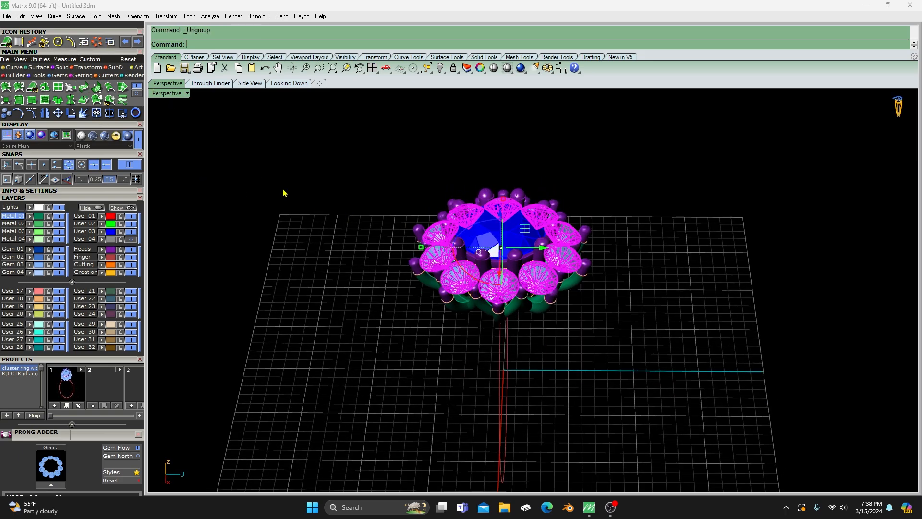
{"action": "left_click", "coordinate": [490, 295], "text": "ctrl"}
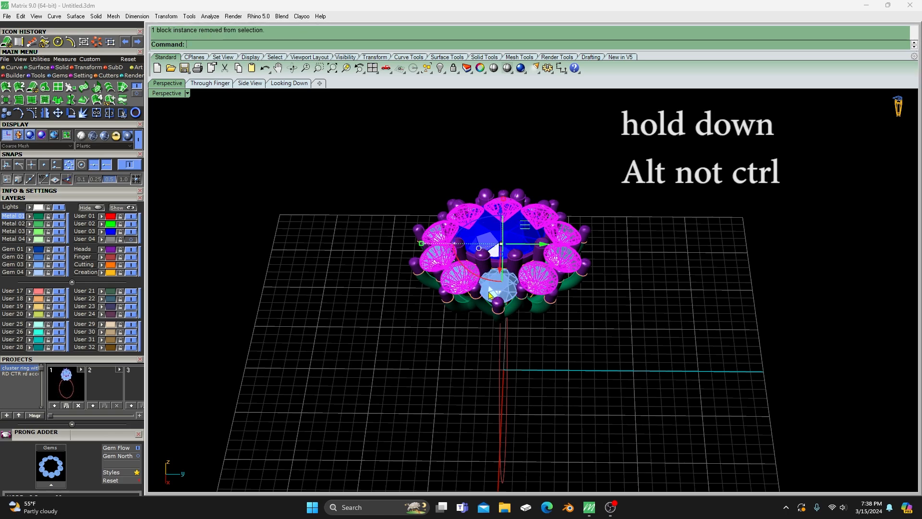
{"action": "left_click", "coordinate": [83, 41]}
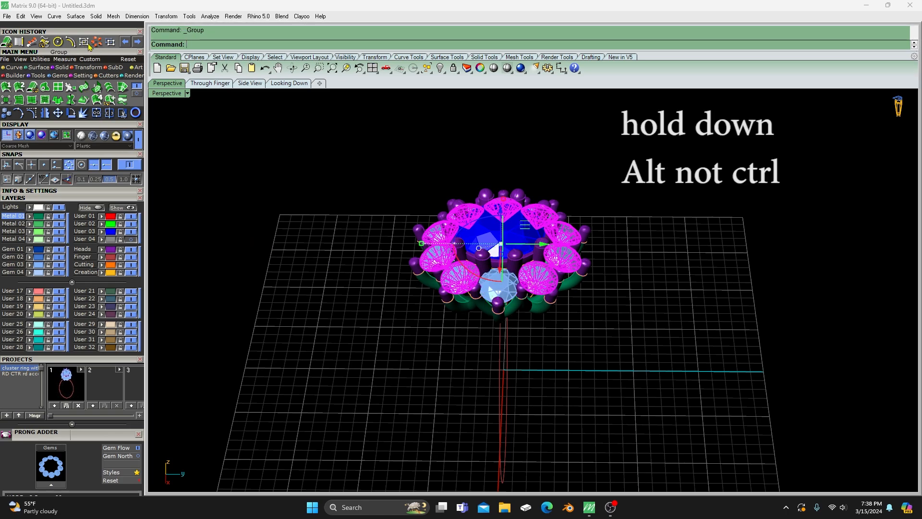
{"action": "left_click", "coordinate": [377, 350]}
{"action": "scroll", "coordinate": [481, 289], "scroll_direction": "up", "scroll_amount": 3}
{"action": "left_click", "coordinate": [495, 295]}
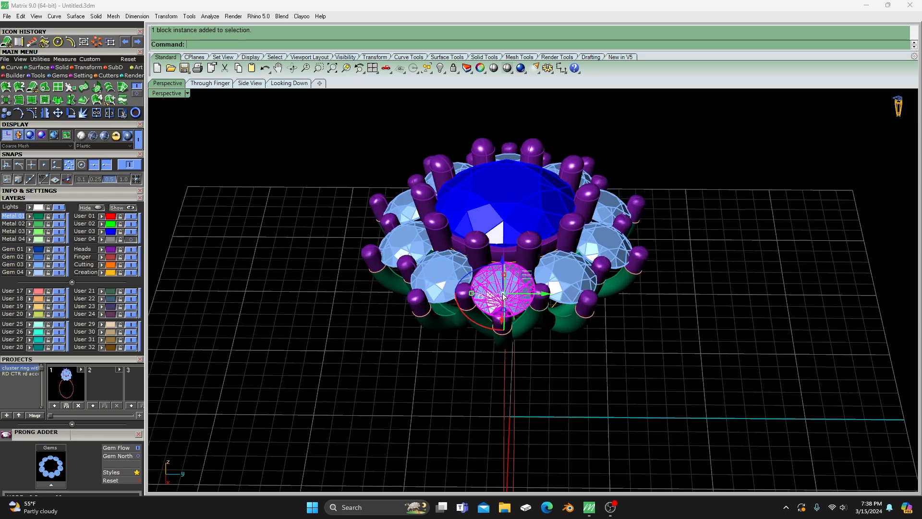
{"action": "left_click", "coordinate": [345, 338]}
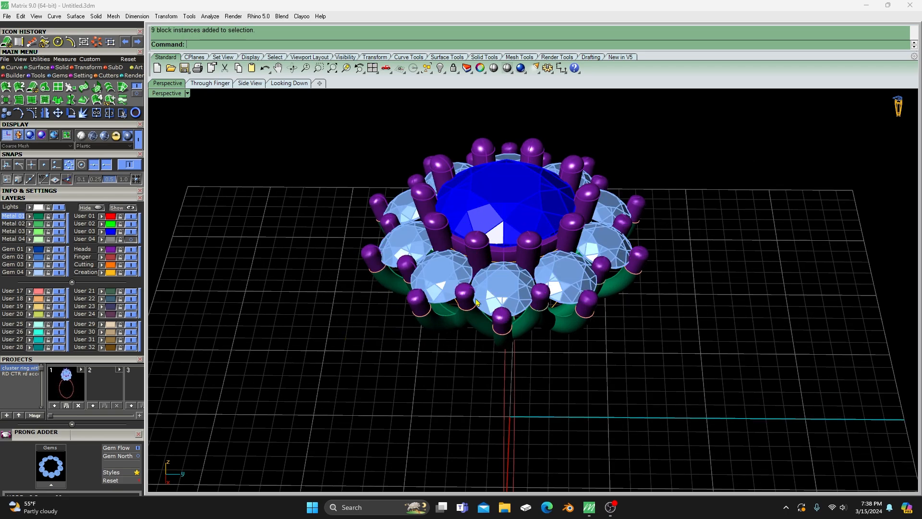
- Load the front edge gem into the Bezel Builder and switch the bezel mode to Gallery Rail
{"action": "left_click", "coordinate": [501, 293]}
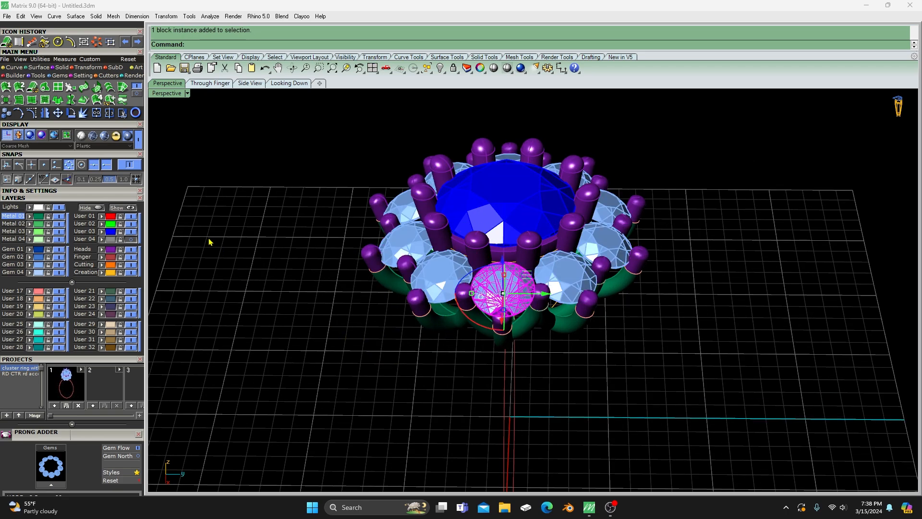
{"action": "left_click", "coordinate": [81, 75]}
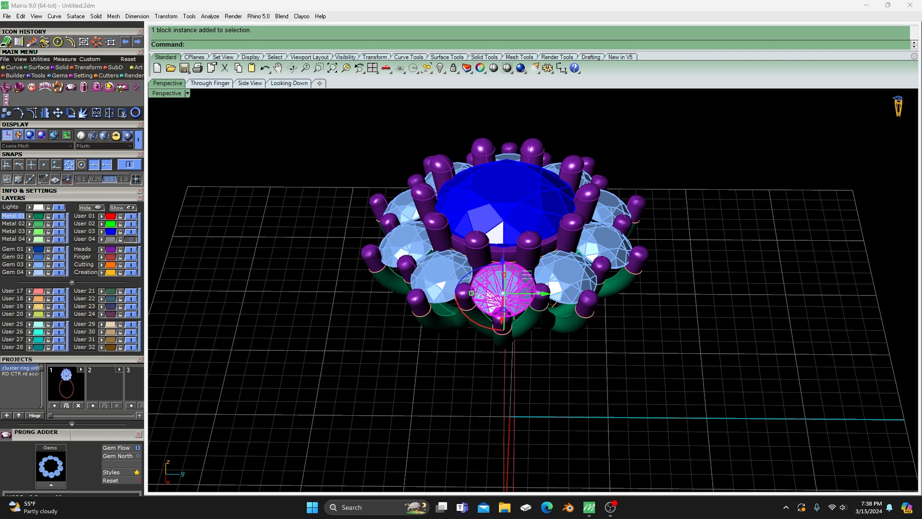
{"action": "left_click", "coordinate": [18, 87]}
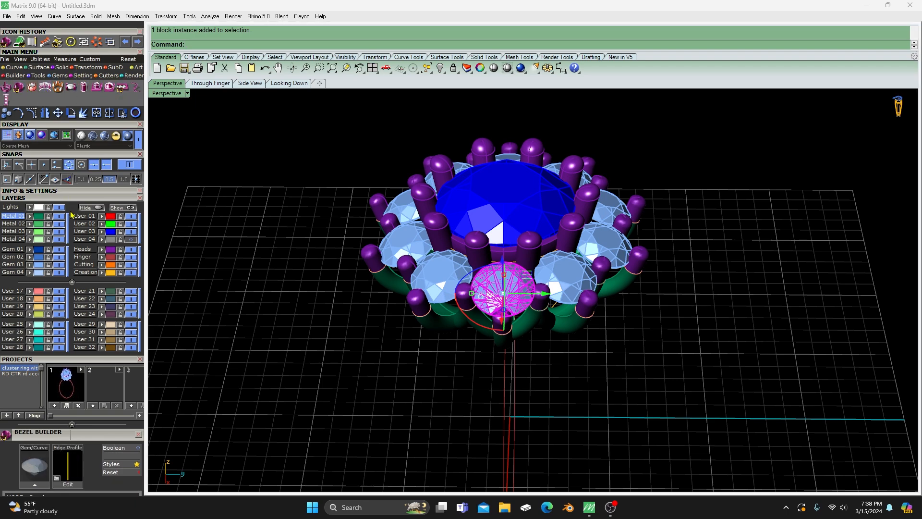
{"action": "left_click_drag", "start_coordinate": [102, 362], "coordinate": [108, 214]}
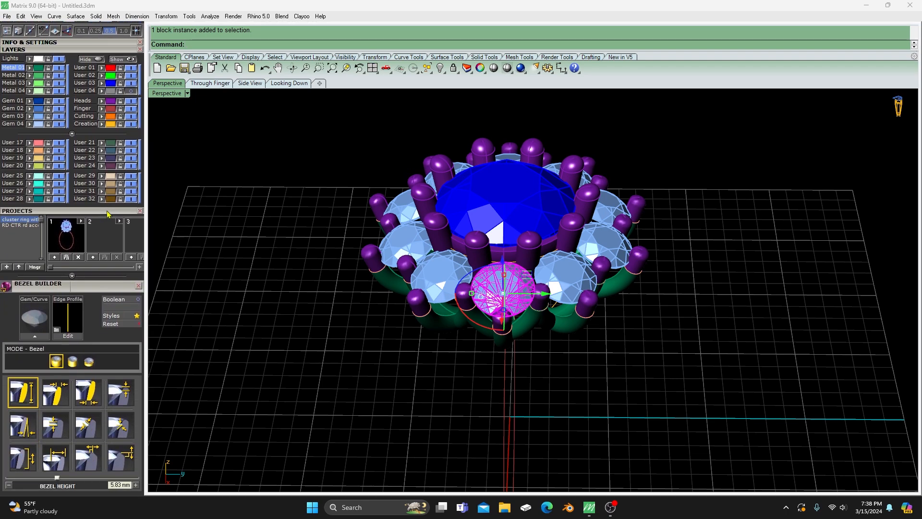
{"action": "left_click", "coordinate": [72, 134]}
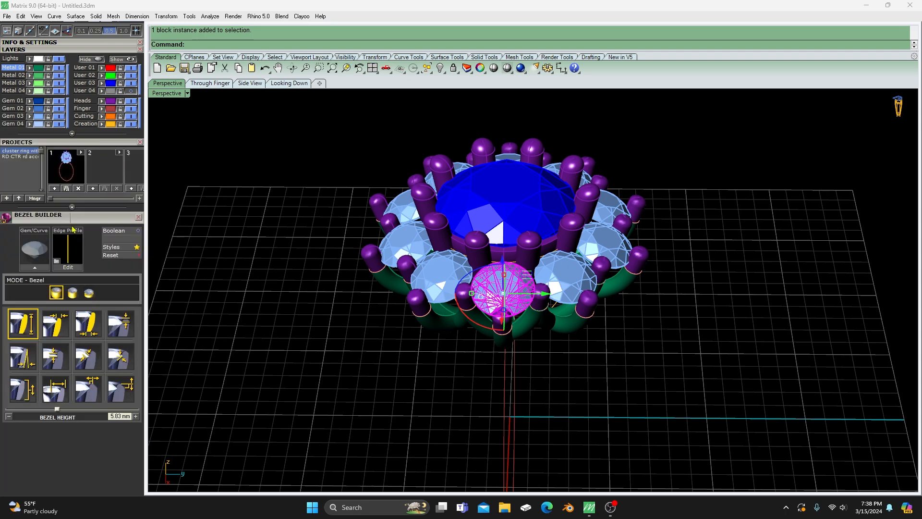
{"action": "left_click", "coordinate": [36, 268]}
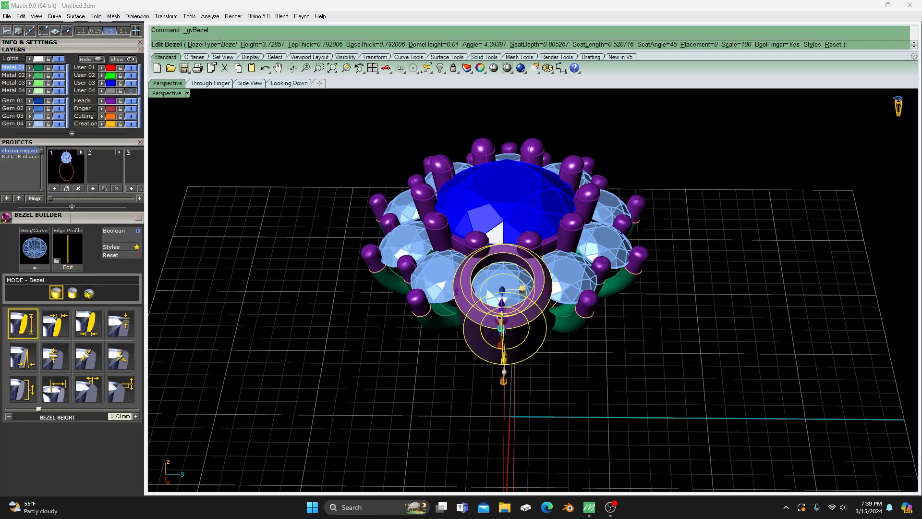
{"action": "left_click", "coordinate": [89, 293]}
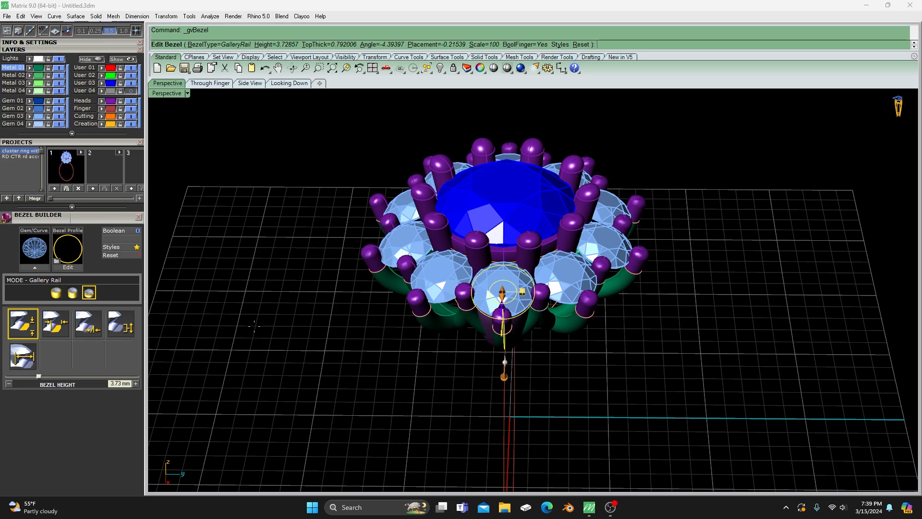
{"action": "right_click_drag", "start_coordinate": [281, 341], "coordinate": [321, 289]}
{"action": "scroll", "coordinate": [332, 329], "scroll_direction": "down", "scroll_amount": 4}
{"action": "right_click_drag", "start_coordinate": [332, 332], "coordinate": [349, 308]}
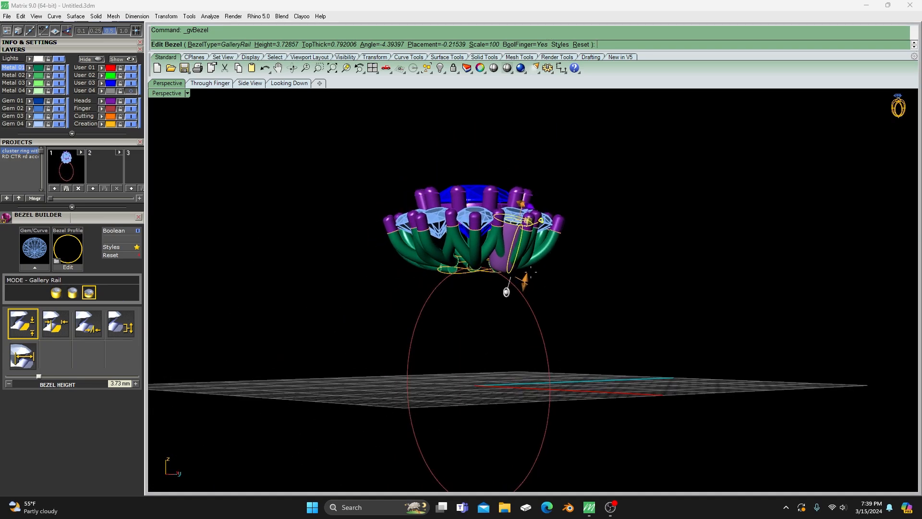
- Shorten the front gem's gallery rail to a bezel height of about 0.93 mm and change its profile to rail 4
{"action": "scroll", "coordinate": [531, 271], "scroll_direction": "up", "scroll_amount": 4}
{"action": "left_click_drag", "start_coordinate": [505, 301], "coordinate": [518, 223]}
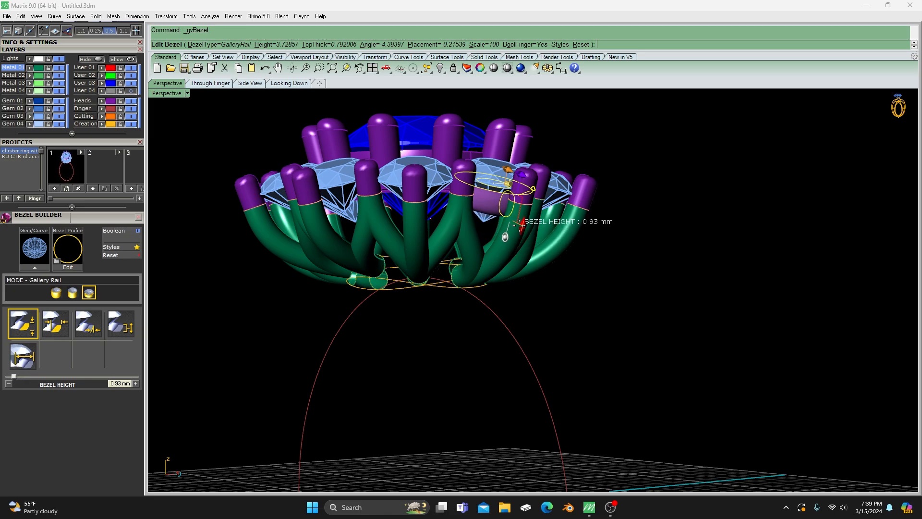
{"action": "left_click_drag", "start_coordinate": [519, 222], "coordinate": [519, 222]}
{"action": "right_click_drag", "start_coordinate": [518, 223], "coordinate": [436, 400]}
{"action": "scroll", "coordinate": [553, 334], "scroll_direction": "up", "scroll_amount": 5}
{"action": "scroll", "coordinate": [600, 312], "scroll_direction": "up", "scroll_amount": 8}
{"action": "right_click_drag", "start_coordinate": [592, 318], "coordinate": [556, 300]}
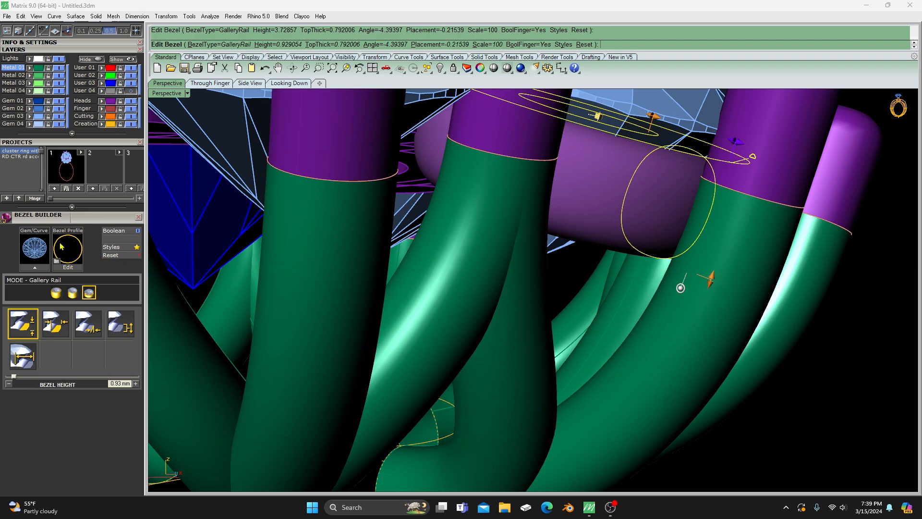
{"action": "left_click", "coordinate": [71, 255]}
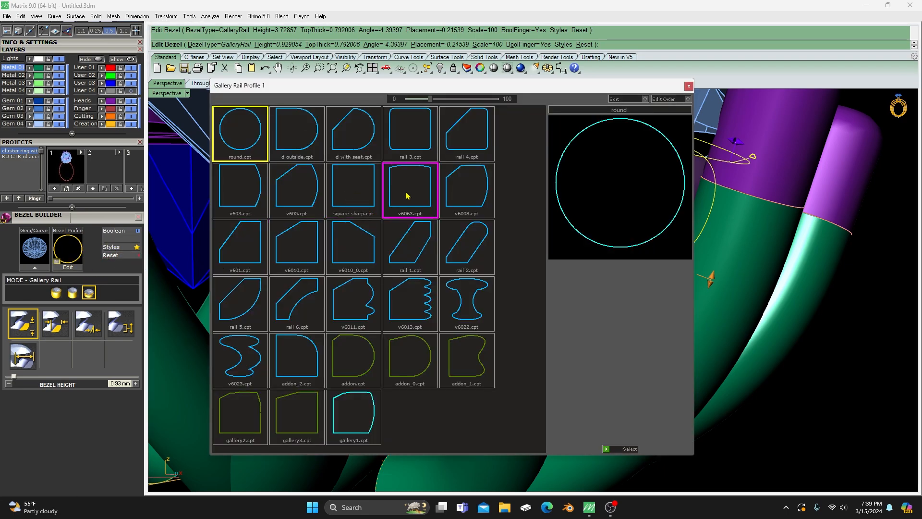
{"action": "double_click", "coordinate": [465, 137]}
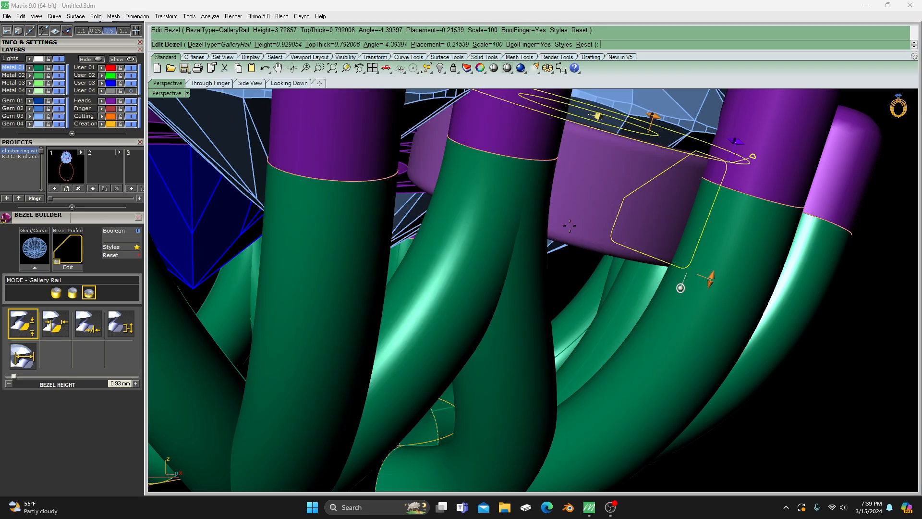
- Reduce the gallery rail's bezel height to about 0.83 mm and accept the rail
{"action": "right_click_drag", "start_coordinate": [646, 260], "coordinate": [483, 267]}
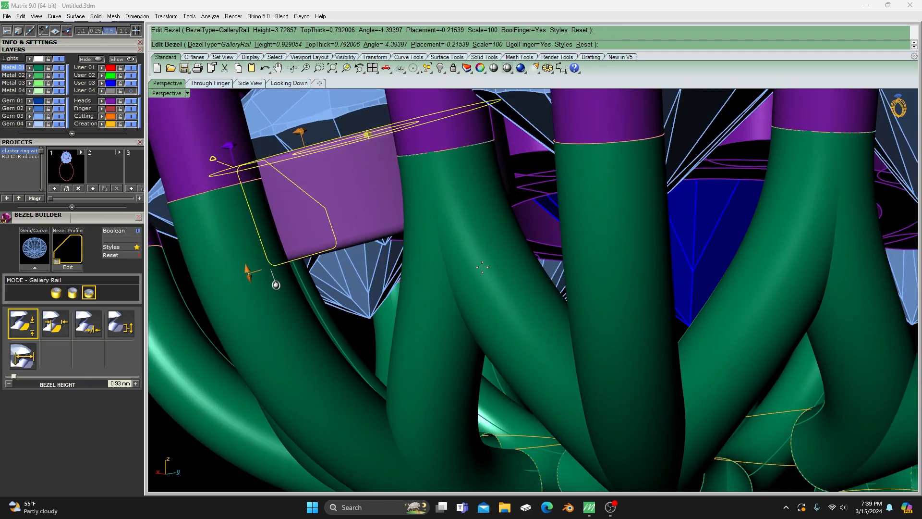
{"action": "right_click_drag", "start_coordinate": [360, 256], "coordinate": [431, 219]}
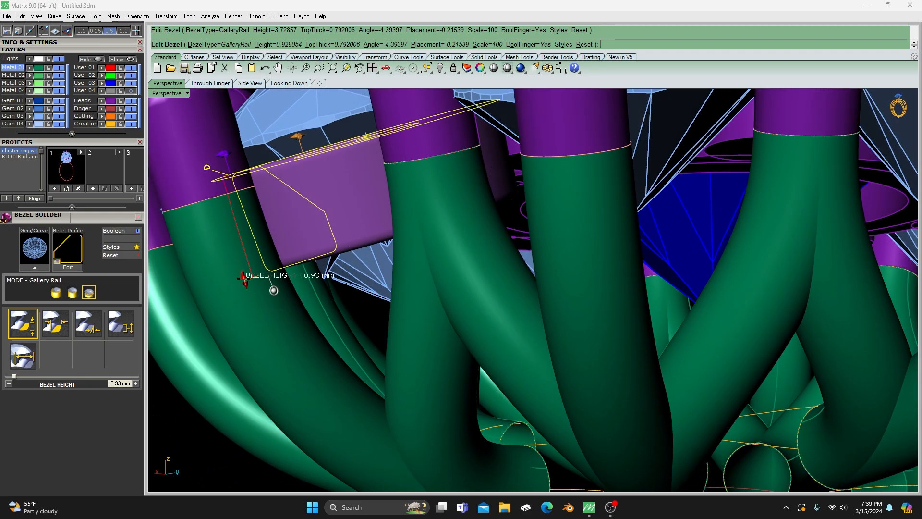
{"action": "mouse_move", "coordinate": [243, 278]}
{"action": "left_mouse_down"}
{"action": "mouse_move", "coordinate": [231, 244]}
{"action": "mouse_move", "coordinate": [238, 270]}
{"action": "left_mouse_up"}
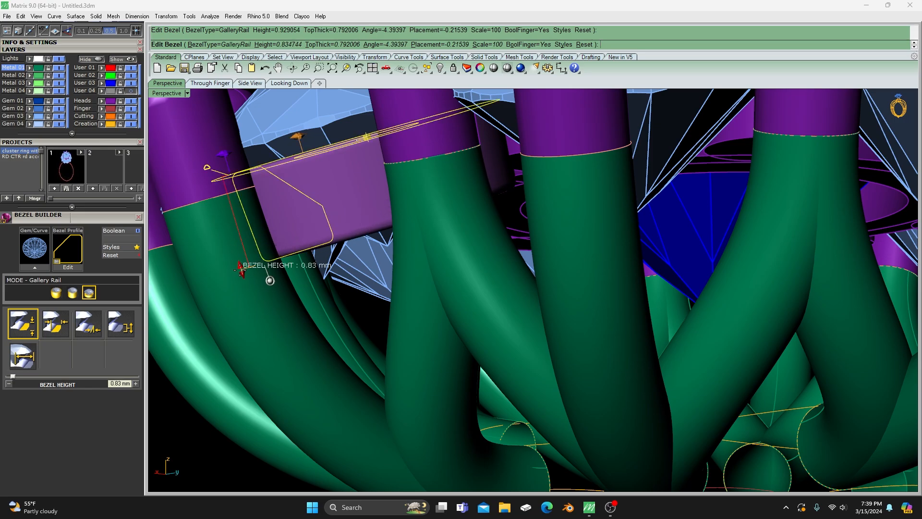
{"action": "scroll", "coordinate": [237, 270], "scroll_direction": "down", "scroll_amount": 4}
{"action": "right_click_drag", "start_coordinate": [238, 271], "coordinate": [427, 273]}
{"action": "scroll", "coordinate": [426, 274], "scroll_direction": "down", "scroll_amount": 6}
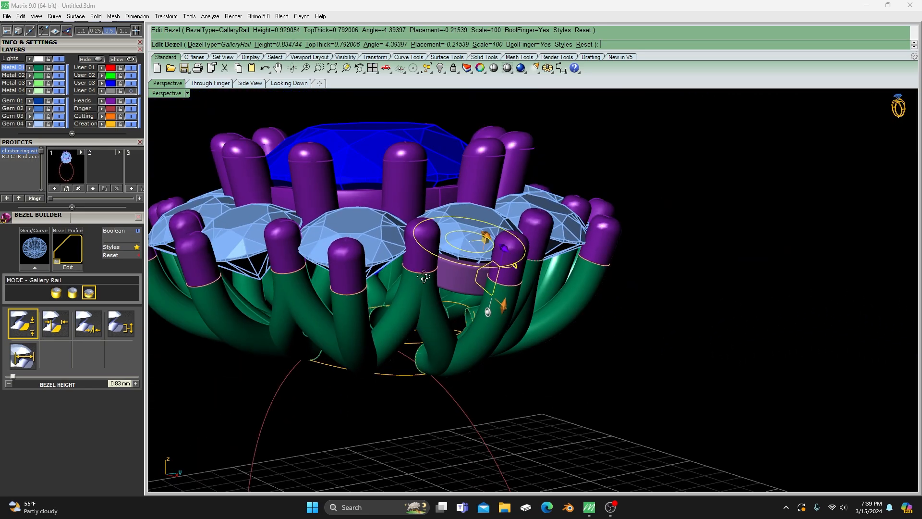
{"action": "scroll", "coordinate": [426, 276], "scroll_direction": "up", "scroll_amount": 3}
{"action": "right_click_drag", "start_coordinate": [490, 197], "coordinate": [532, 244]}
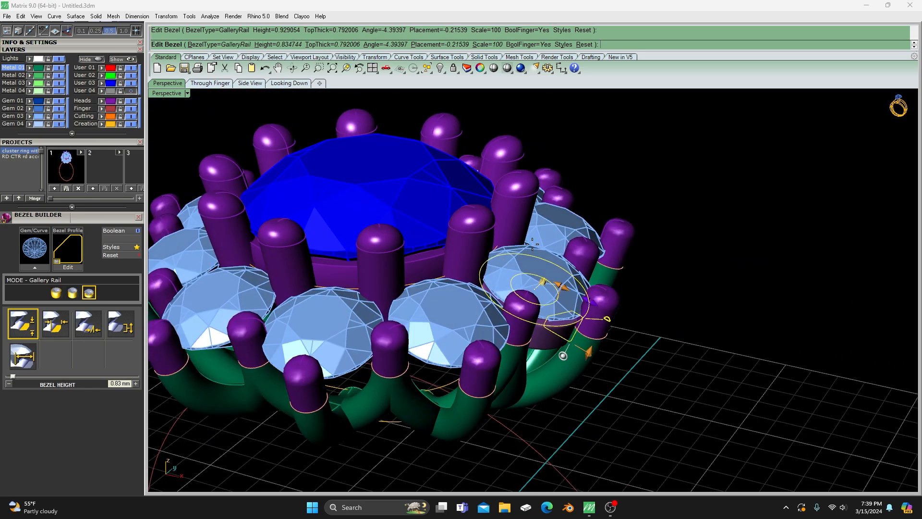
{"action": "right_click", "coordinate": [619, 184]}
{"action": "scroll", "coordinate": [618, 185], "scroll_direction": "down", "scroll_amount": 6}
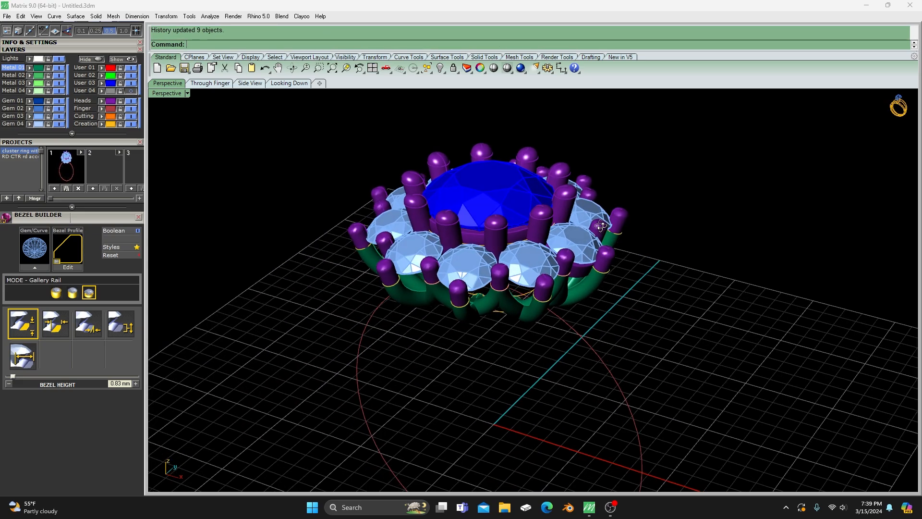
- Run gvMatchAttributes with the other nine edge gems as the objects that receive the style
{"action": "right_click_drag", "start_coordinate": [619, 184], "coordinate": [559, 243]}
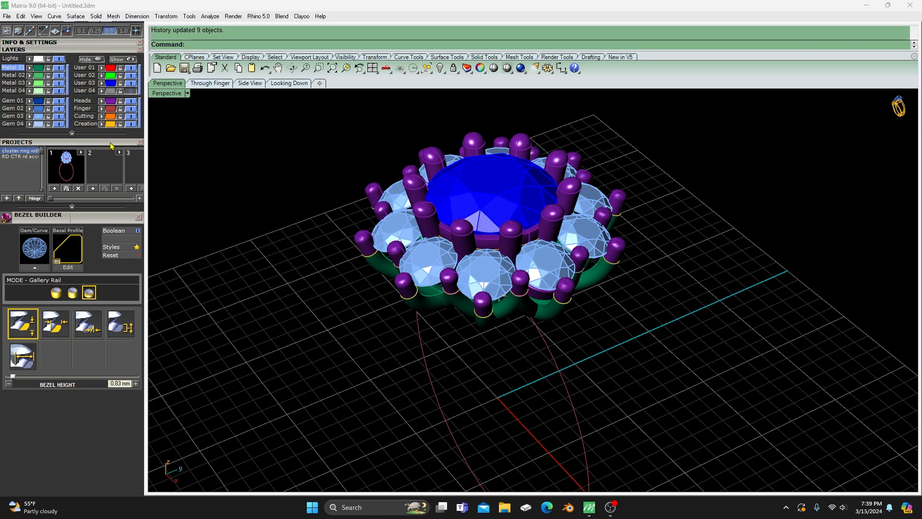
{"action": "scroll", "coordinate": [111, 146], "scroll_direction": "up", "scroll_amount": 5}
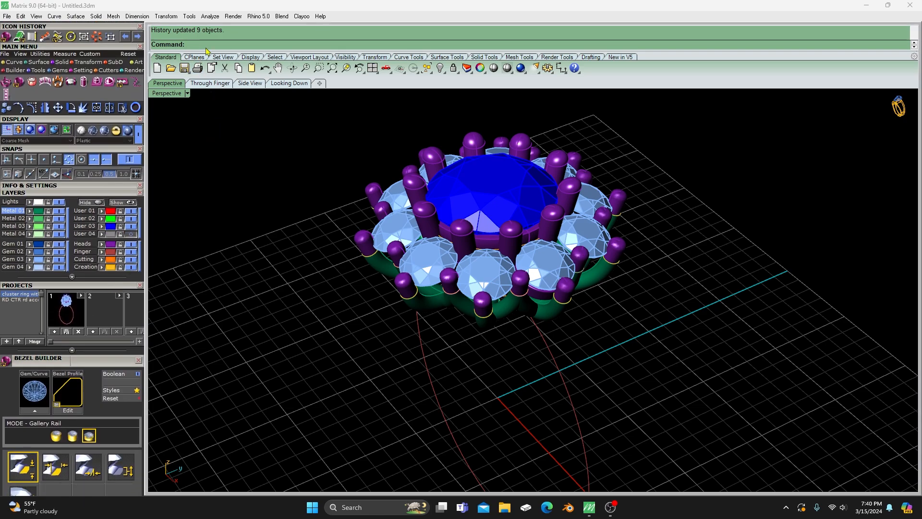
{"action": "type", "text": "Match"}
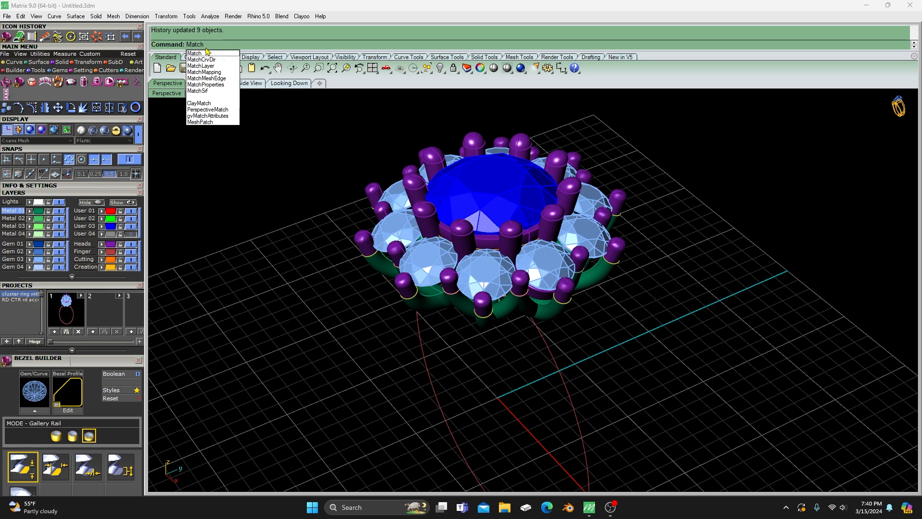
{"action": "type", "text": "a"}
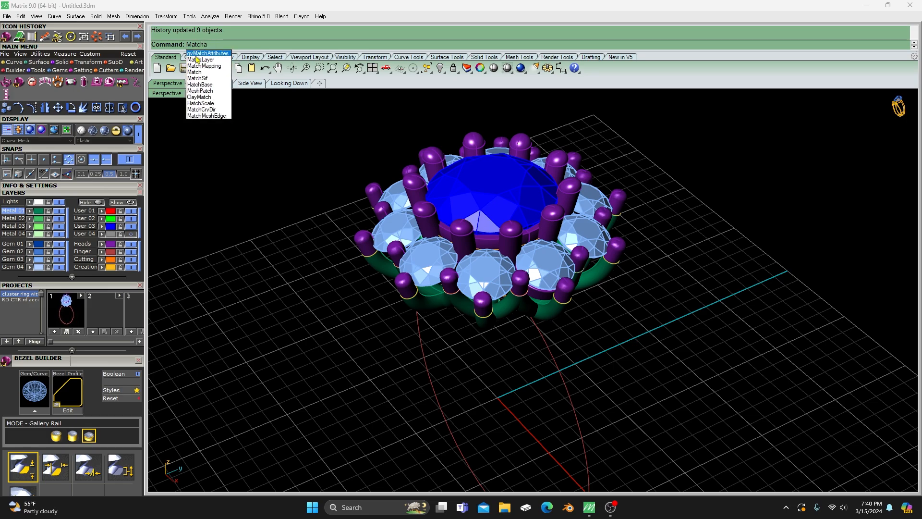
{"action": "left_click", "coordinate": [208, 53]}
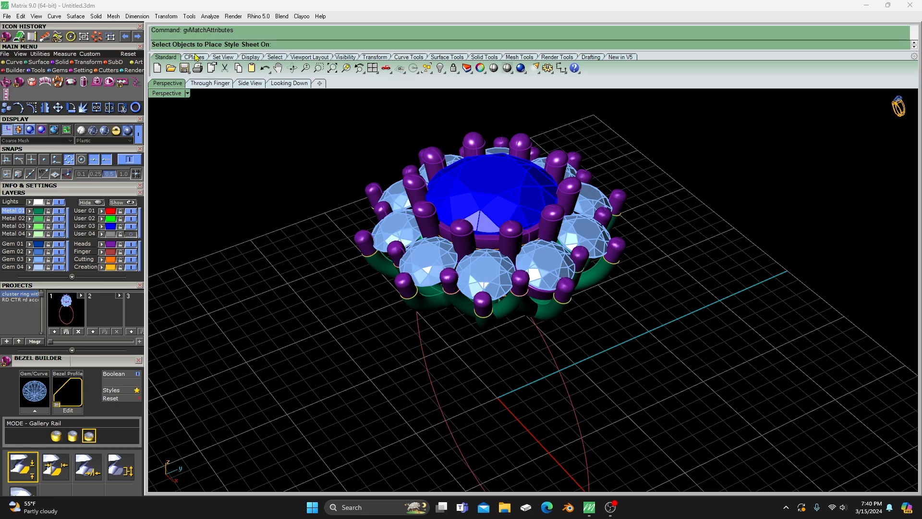
{"action": "left_click", "coordinate": [487, 273]}
{"action": "left_click", "coordinate": [446, 256]}
{"action": "left_click", "coordinate": [398, 227]}
{"action": "right_click_drag", "start_coordinate": [399, 227], "coordinate": [435, 275]}
{"action": "left_click", "coordinate": [391, 270]}
{"action": "left_click", "coordinate": [385, 226]}
{"action": "left_click", "coordinate": [446, 184]}
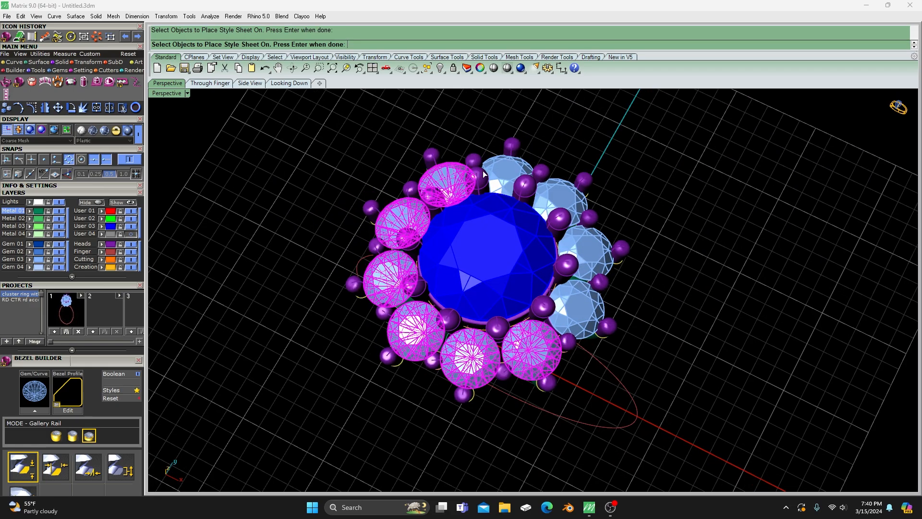
{"action": "left_click", "coordinate": [500, 172]}
{"action": "left_click", "coordinate": [572, 201]}
{"action": "left_click", "coordinate": [586, 252]}
{"action": "right_click_drag", "start_coordinate": [586, 252], "coordinate": [517, 208]}
{"action": "key", "text": "Return"}
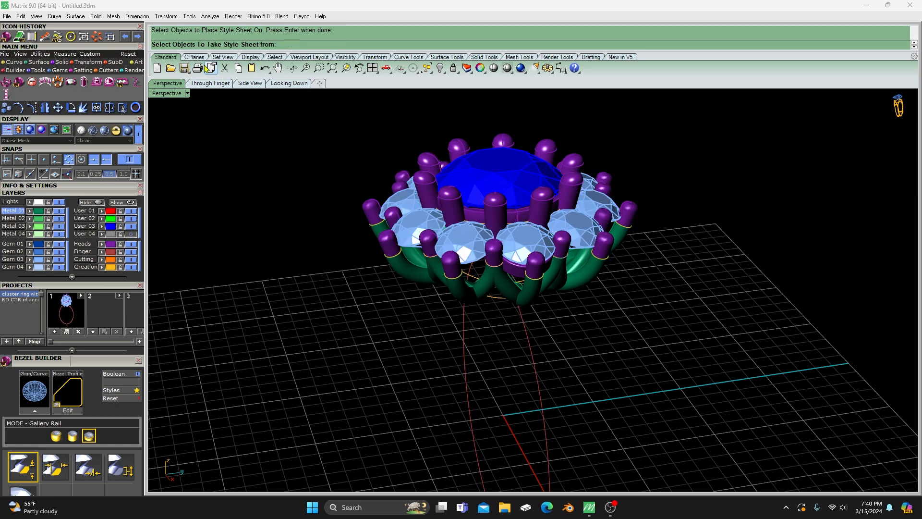
- Take the bezel style from the front edge gem and create matching gallery rails on the other nine gems
{"action": "left_click", "coordinate": [528, 238]}
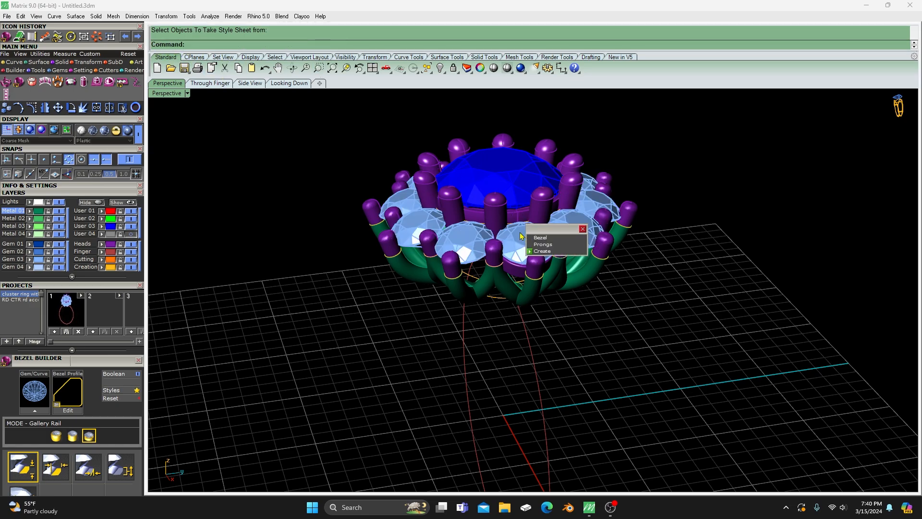
{"action": "left_click", "coordinate": [545, 240]}
{"action": "left_click", "coordinate": [535, 251]}
- Examine the edge-gem gallery rails and their fit with the arms from around the head
{"action": "right_click_drag", "start_coordinate": [422, 342], "coordinate": [571, 284]}
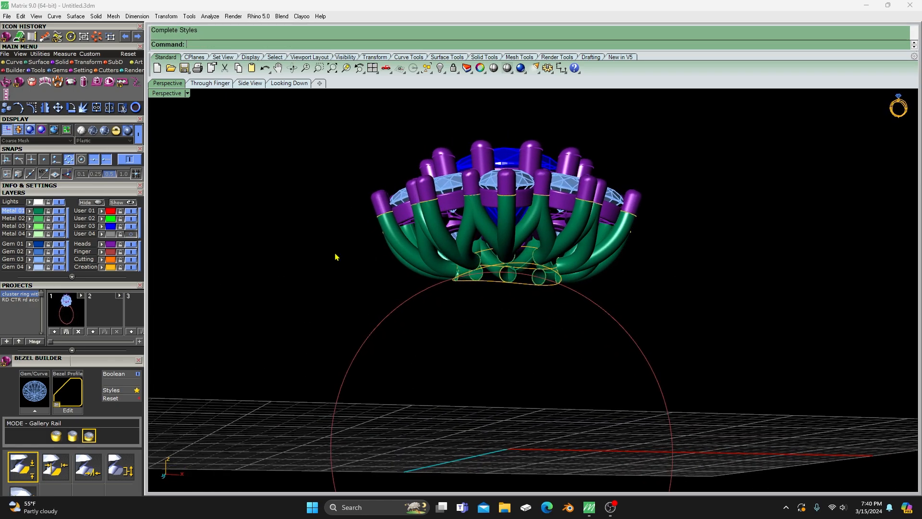
{"action": "right_click_drag", "start_coordinate": [335, 257], "coordinate": [390, 238]}
{"action": "scroll", "coordinate": [595, 283], "scroll_direction": "up", "scroll_amount": 5}
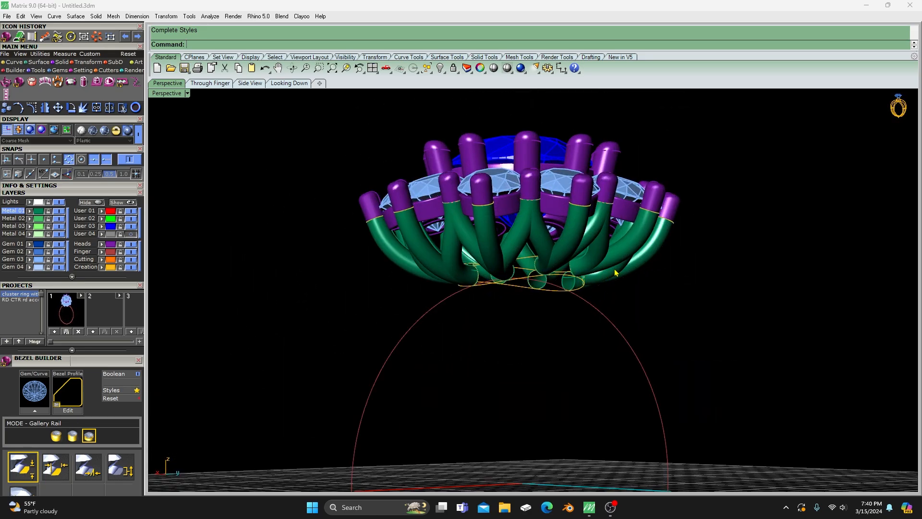
{"action": "right_click_drag", "start_coordinate": [616, 273], "coordinate": [537, 341]}
{"action": "scroll", "coordinate": [353, 290], "scroll_direction": "down", "scroll_amount": 5}
{"action": "right_click_drag", "start_coordinate": [353, 289], "coordinate": [364, 223]}
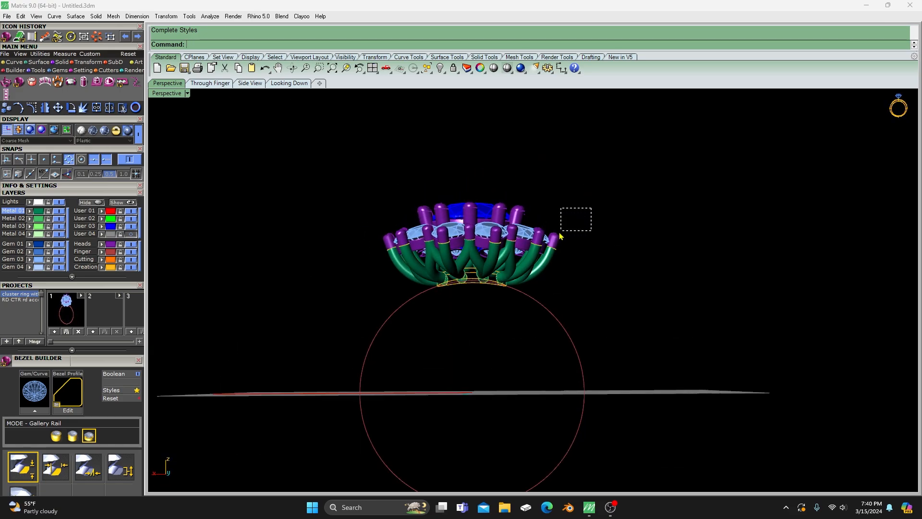
{"action": "left_click_drag", "start_coordinate": [561, 237], "coordinate": [553, 241]}
- Select the whole ring model and save it to the second version slot of the cluster ring project
{"action": "scroll", "coordinate": [371, 162], "scroll_direction": "down", "scroll_amount": 4}
{"action": "left_click_drag", "start_coordinate": [332, 142], "coordinate": [551, 362]}
{"action": "left_click", "coordinate": [93, 331]}
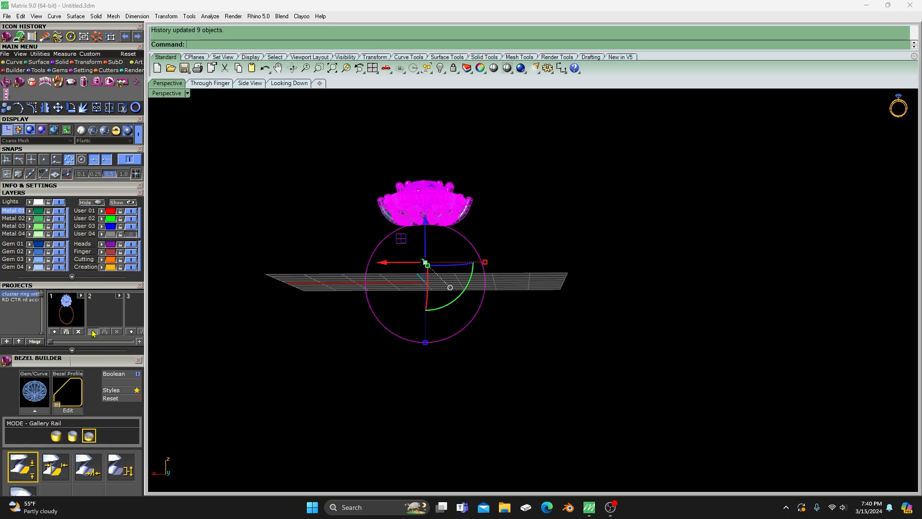
{"action": "left_click", "coordinate": [295, 246]}
- Select the gems, prongs, arms and rails of the head and hide them, leaving only the base gallery curves and finger rail
{"action": "right_click_drag", "start_coordinate": [311, 242], "coordinate": [324, 296]}
{"action": "scroll", "coordinate": [405, 234], "scroll_direction": "up", "scroll_amount": 5}
{"action": "mouse_move", "coordinate": [429, 293]}
{"action": "right_mouse_down"}
{"action": "mouse_move", "coordinate": [418, 257]}
{"action": "mouse_move", "coordinate": [438, 299]}
{"action": "right_mouse_up"}
{"action": "left_click_drag", "start_coordinate": [522, 180], "coordinate": [509, 203]}
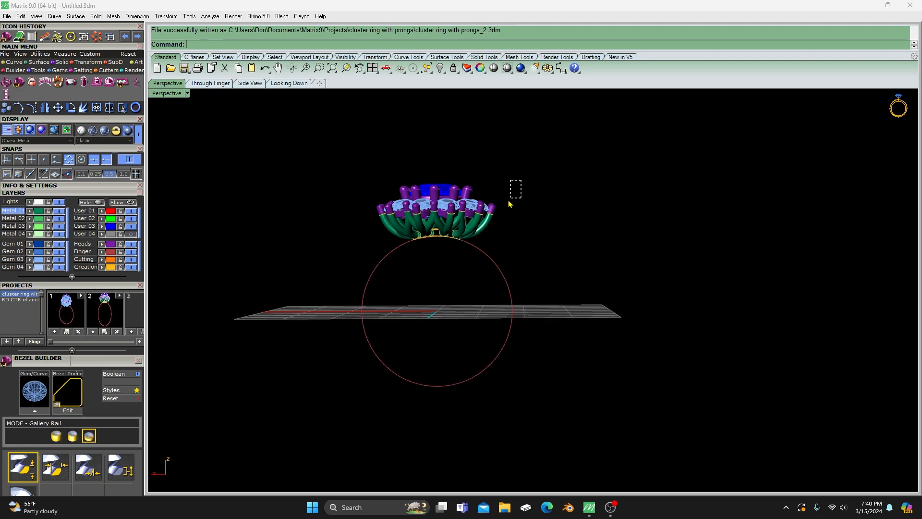
{"action": "left_click_drag", "start_coordinate": [398, 223], "coordinate": [369, 224]}
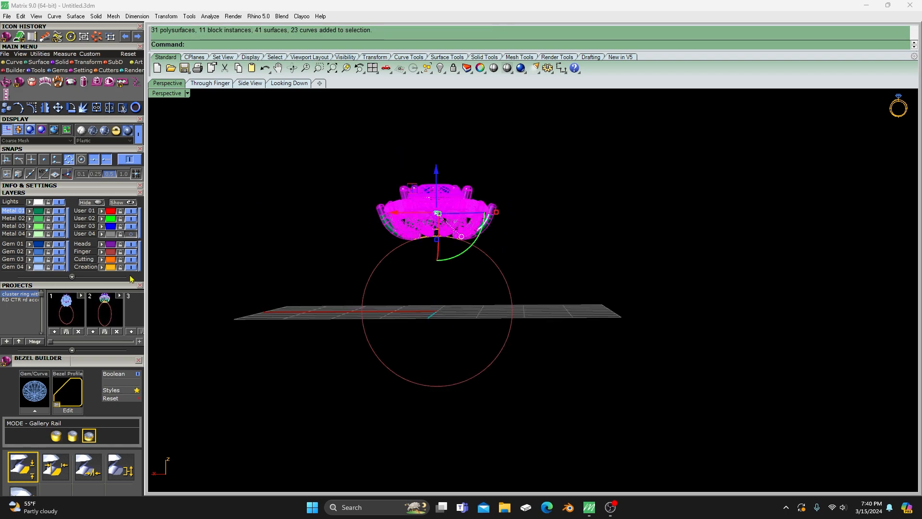
{"action": "left_click", "coordinate": [96, 206]}
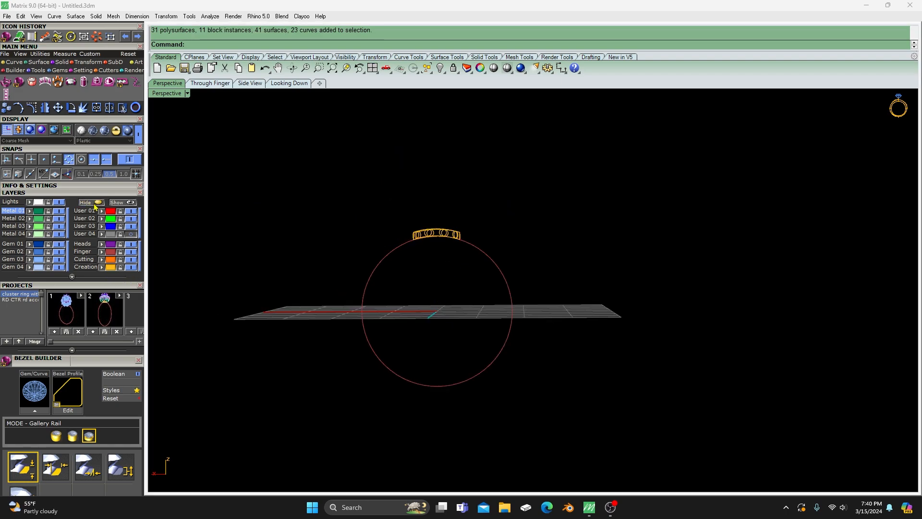
- Offset the base gallery's lower curve 0.8 mm inward and move the new curve to the Creation layer
{"action": "right_click_drag", "start_coordinate": [315, 229], "coordinate": [312, 310]}
{"action": "scroll", "coordinate": [425, 251], "scroll_direction": "up", "scroll_amount": 6}
{"action": "scroll", "coordinate": [426, 250], "scroll_direction": "up", "scroll_amount": 2}
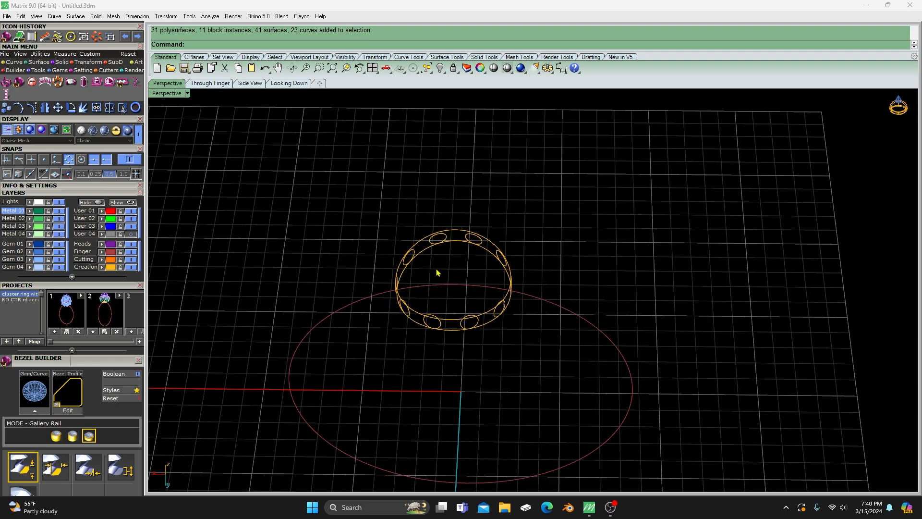
{"action": "double_click", "coordinate": [169, 94]}
{"action": "right_click_drag", "start_coordinate": [680, 238], "coordinate": [677, 159]}
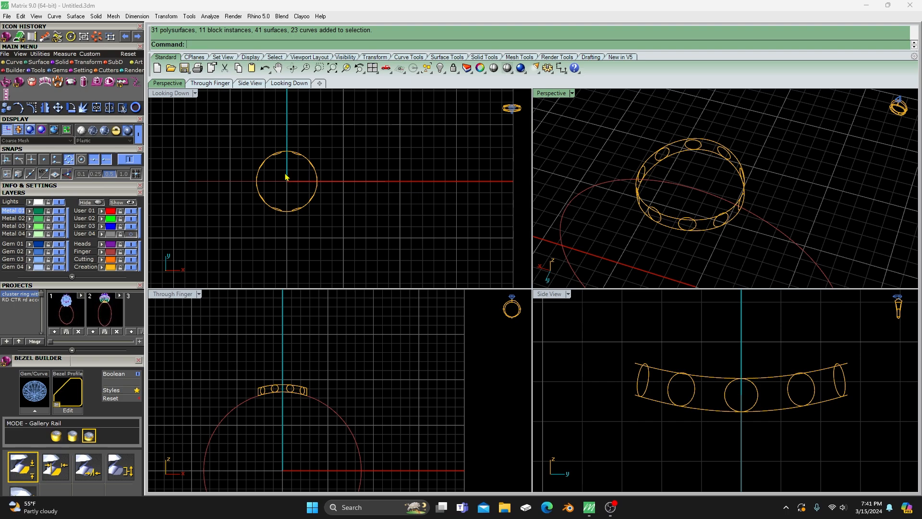
{"action": "scroll", "coordinate": [290, 177], "scroll_direction": "up", "scroll_amount": 3}
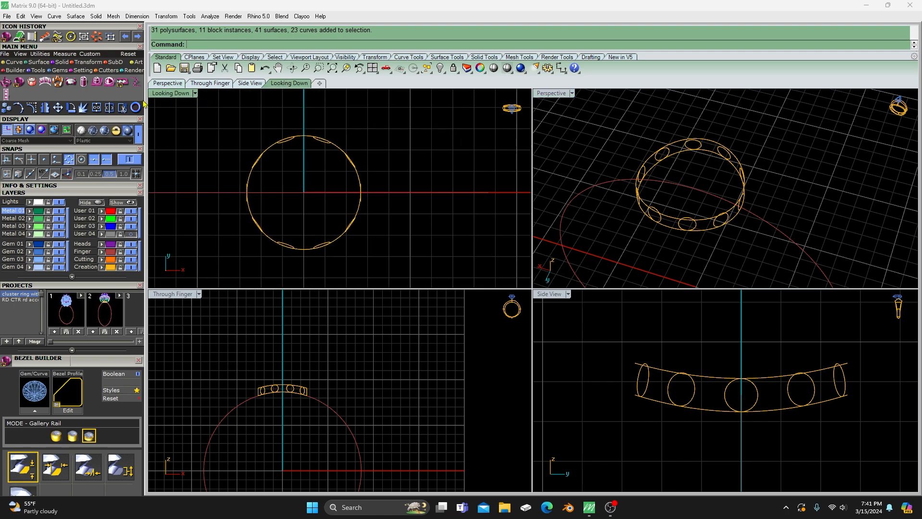
{"action": "left_click", "coordinate": [14, 64]}
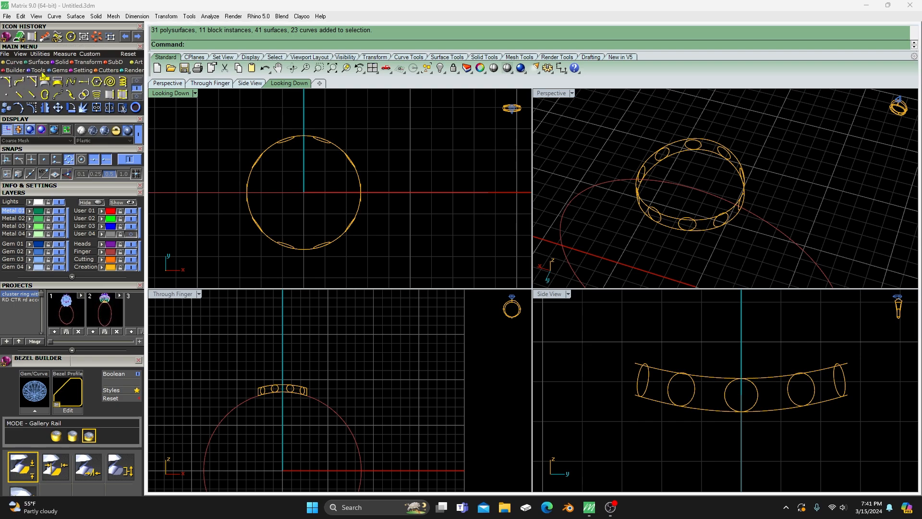
{"action": "left_click", "coordinate": [137, 86]}
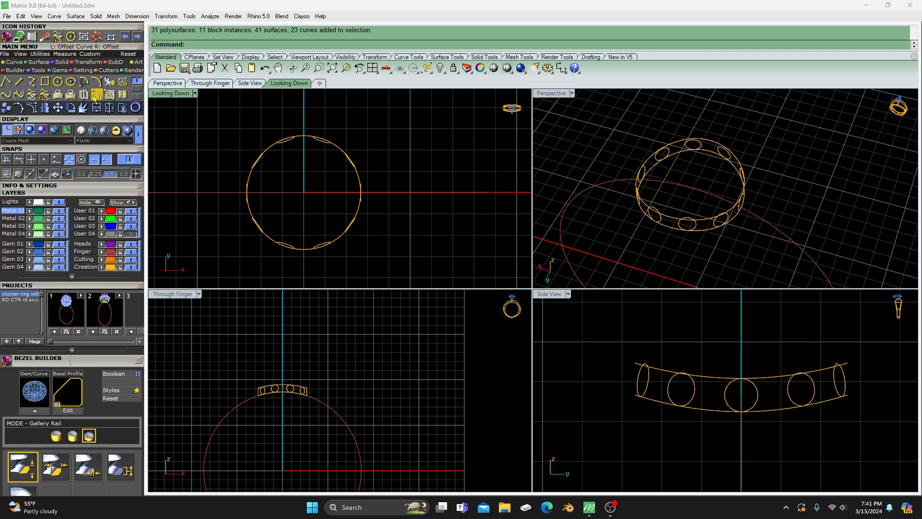
{"action": "left_click", "coordinate": [96, 94]}
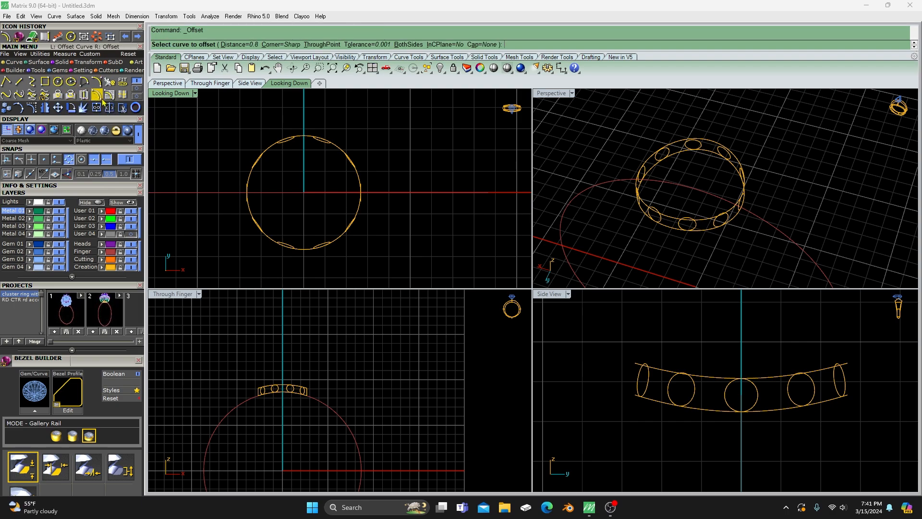
{"action": "left_click", "coordinate": [682, 157]}
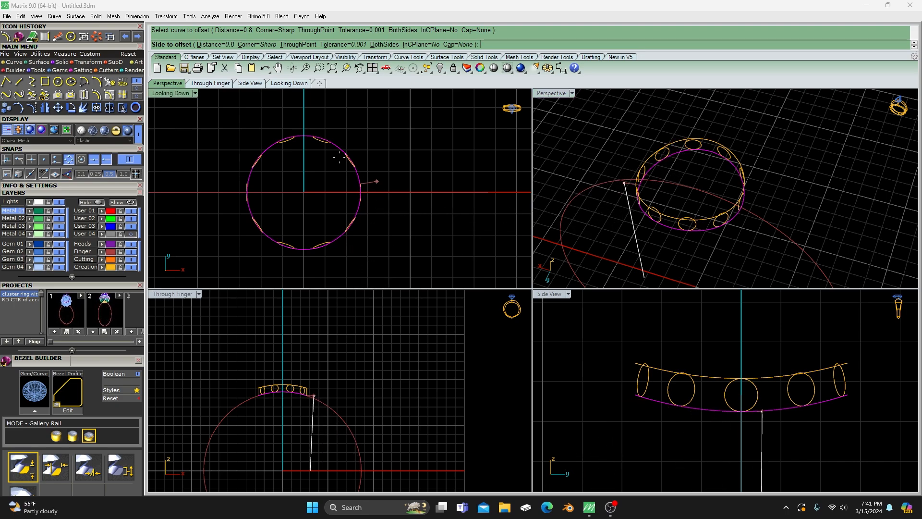
{"action": "left_click", "coordinate": [327, 222]}
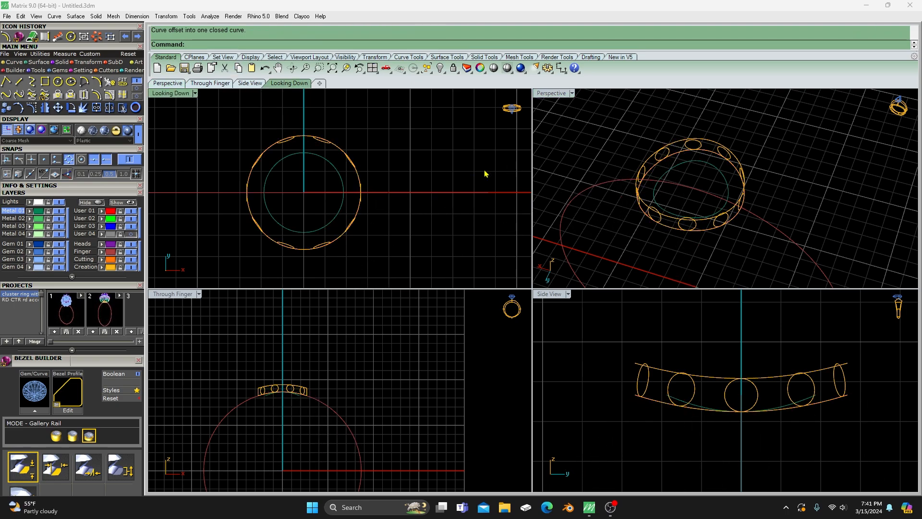
{"action": "left_click", "coordinate": [338, 174]}
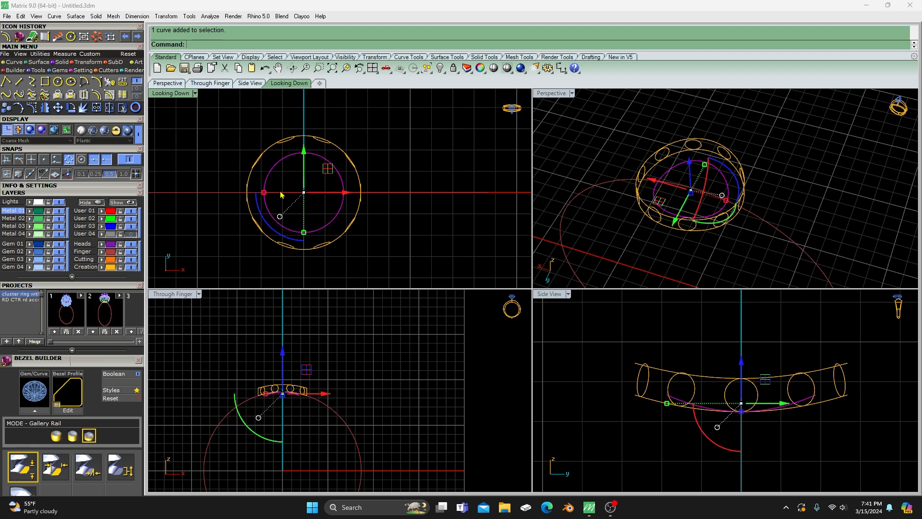
{"action": "left_click", "coordinate": [93, 268]}
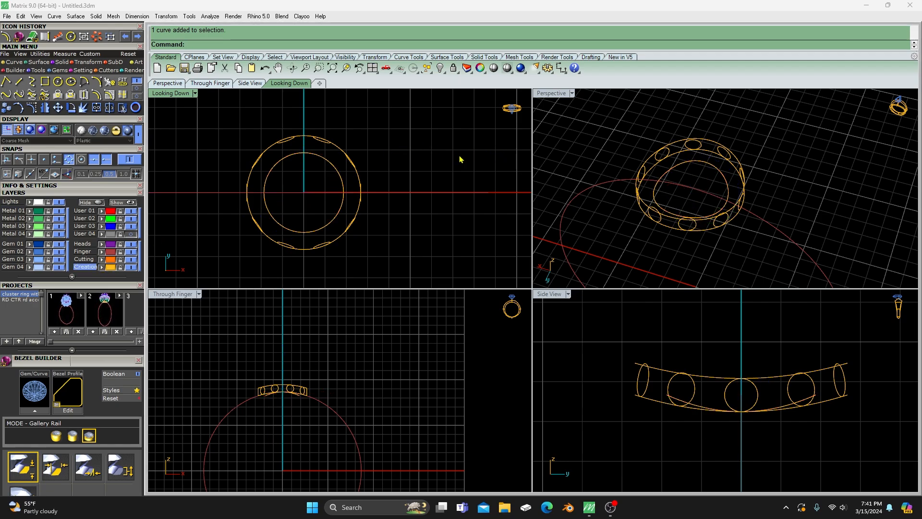
- Offset the base gallery's upper outer curve 0.8 mm inward
{"action": "right_click", "coordinate": [623, 143]}
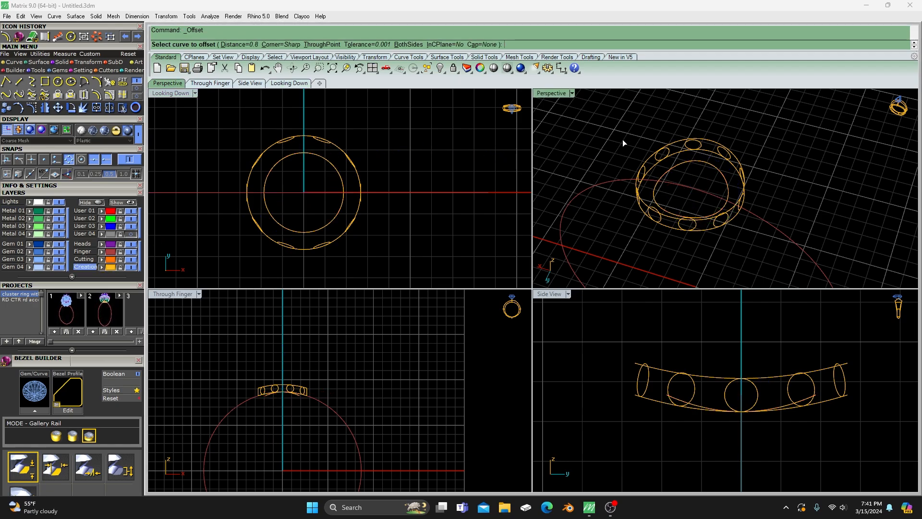
{"action": "left_click", "coordinate": [679, 142]}
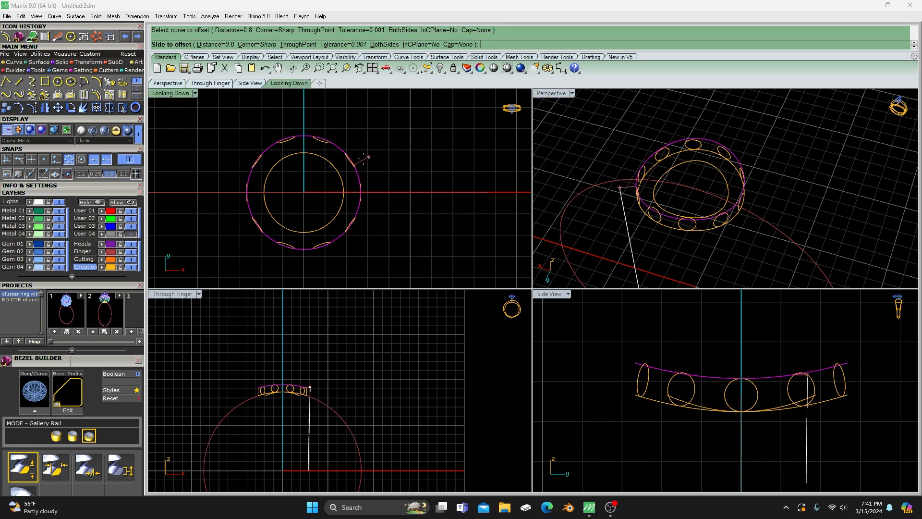
{"action": "left_click", "coordinate": [335, 168]}
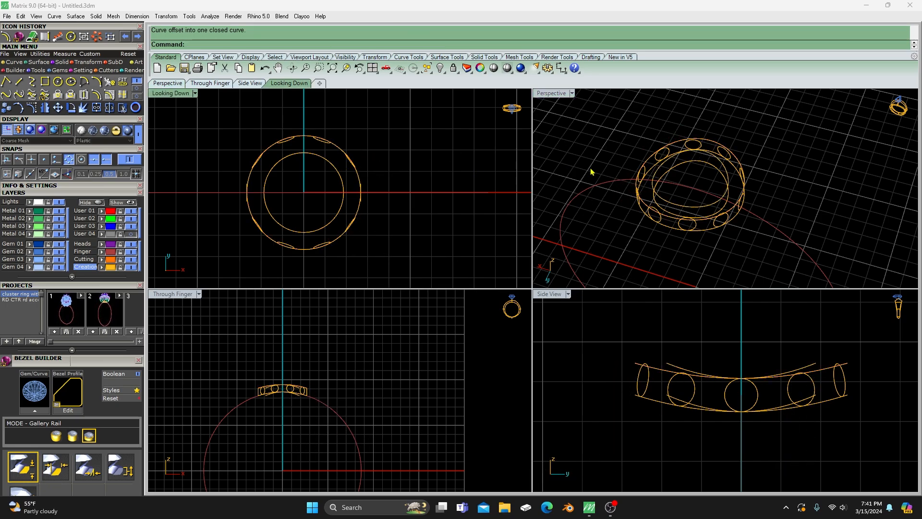
- Select the four base gallery ring curves, without the small circles between them, and move them to the User 02 layer
{"action": "left_click", "coordinate": [608, 135]}
{"action": "double_click", "coordinate": [551, 96]}
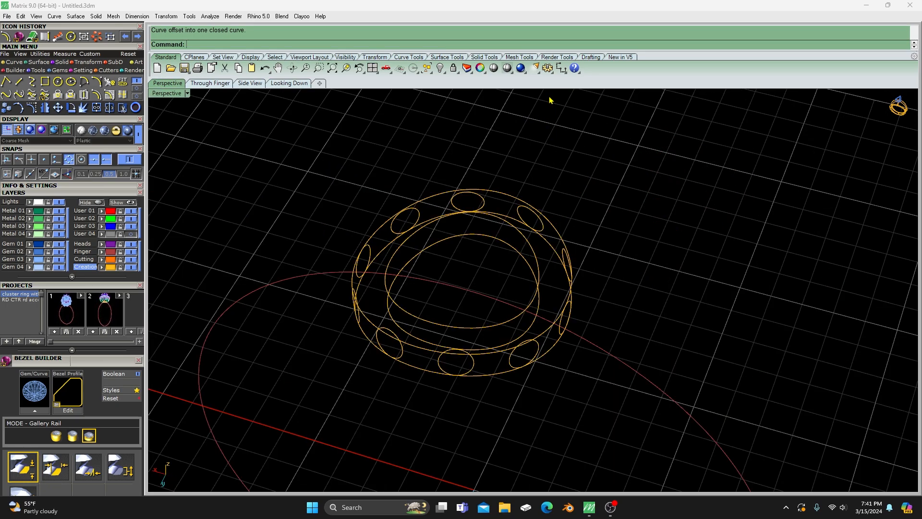
{"action": "right_click_drag", "start_coordinate": [462, 258], "coordinate": [469, 240]}
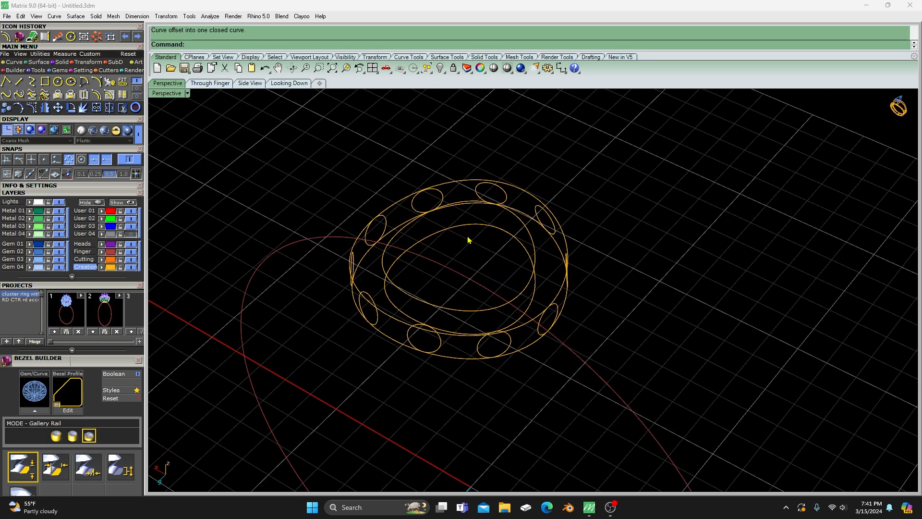
{"action": "left_click_drag", "start_coordinate": [468, 233], "coordinate": [457, 182]}
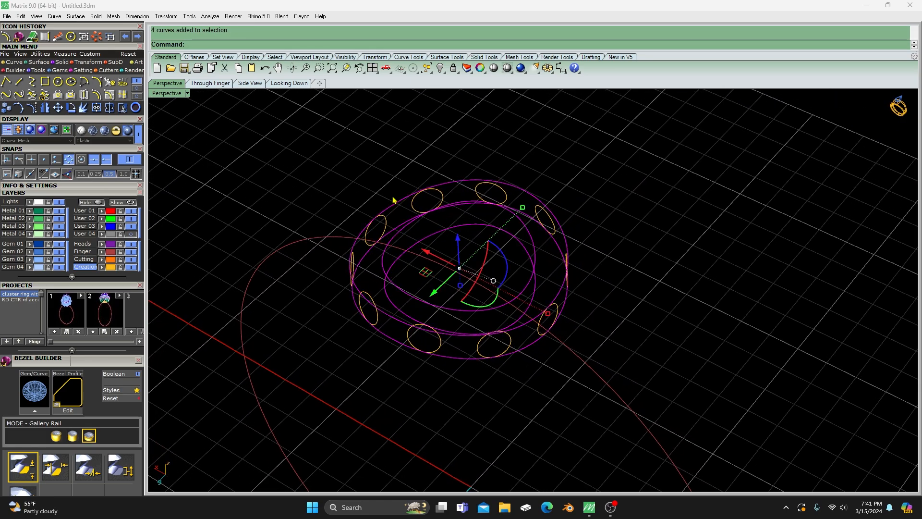
{"action": "left_click", "coordinate": [189, 193]}
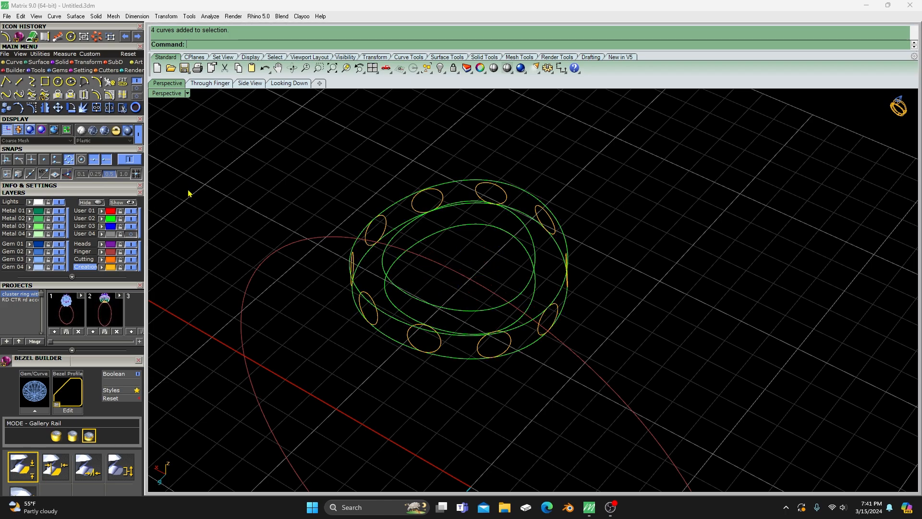
- Move the ten small circles to the User 04 layer and return the four gallery curves to the Creation layer
{"action": "left_click", "coordinate": [110, 268]}
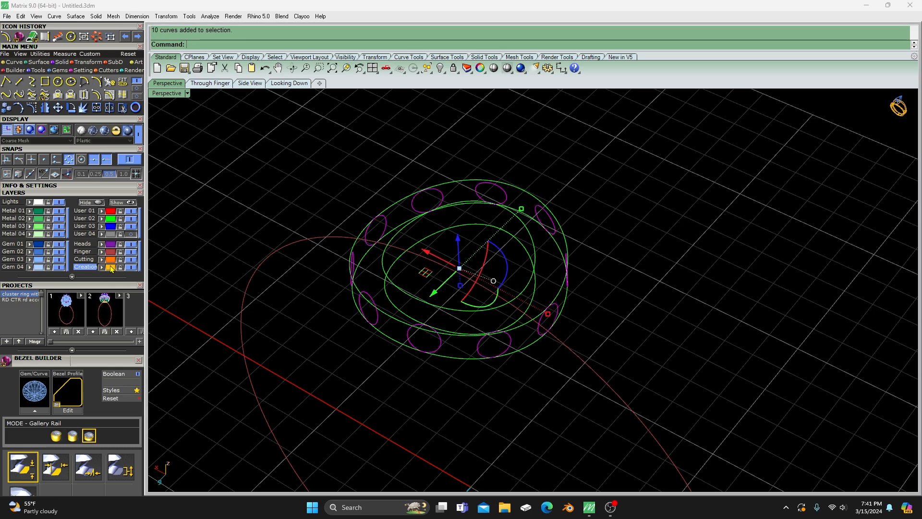
{"action": "left_click", "coordinate": [101, 235]}
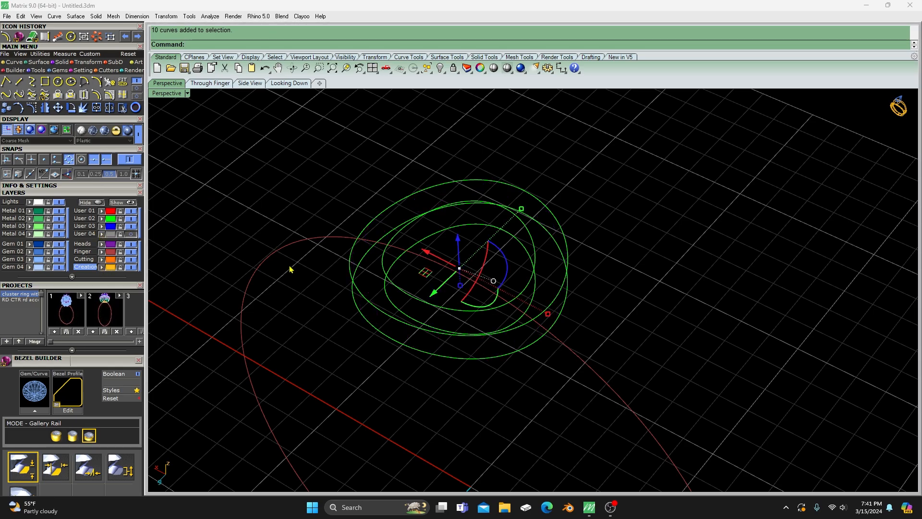
{"action": "right_click_drag", "start_coordinate": [291, 269], "coordinate": [325, 281]}
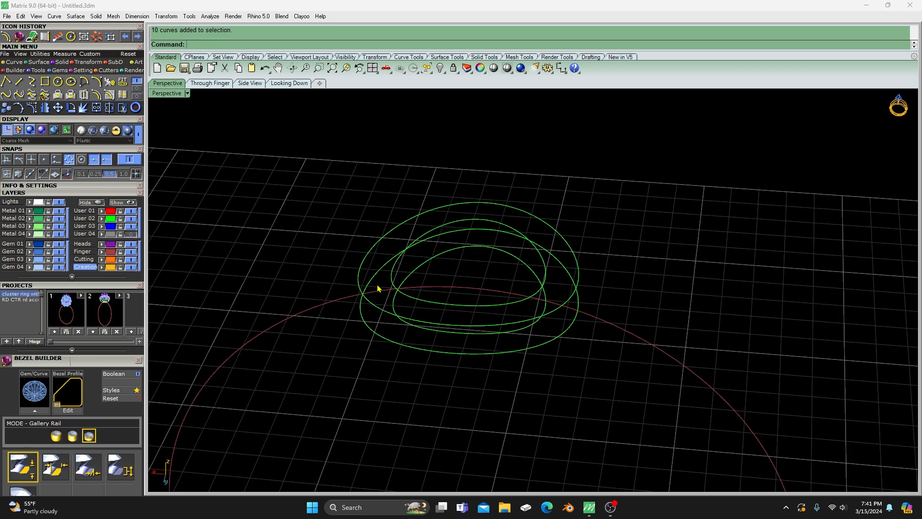
{"action": "right_click_drag", "start_coordinate": [466, 392], "coordinate": [445, 407]}
{"action": "left_click_drag", "start_coordinate": [461, 409], "coordinate": [398, 338]}
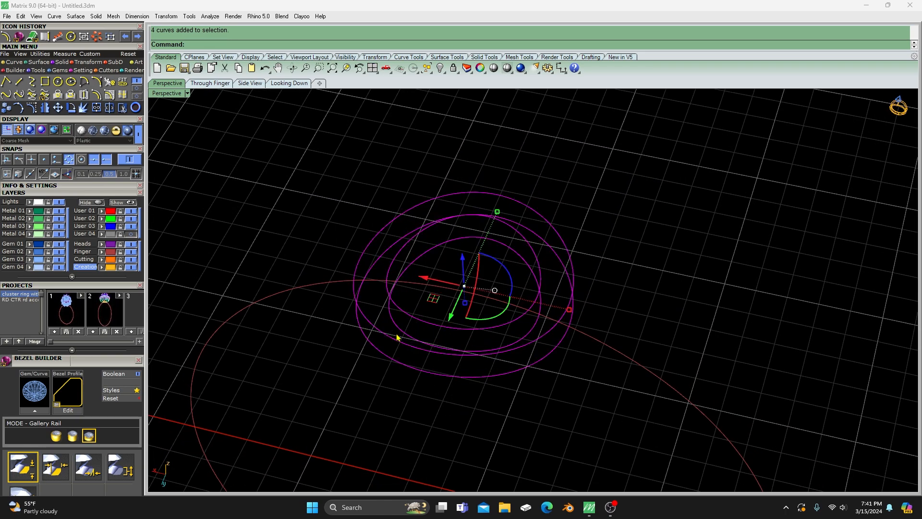
{"action": "left_click", "coordinate": [101, 267]}
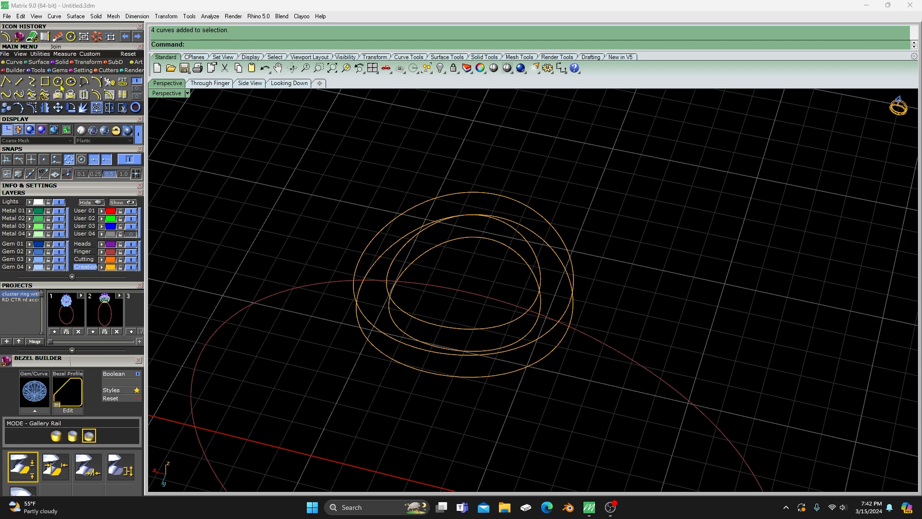
- Try a Loft through the lower outer, lower inner, upper inner and upper outer gallery curves with the default seam points
{"action": "left_click", "coordinate": [38, 62]}
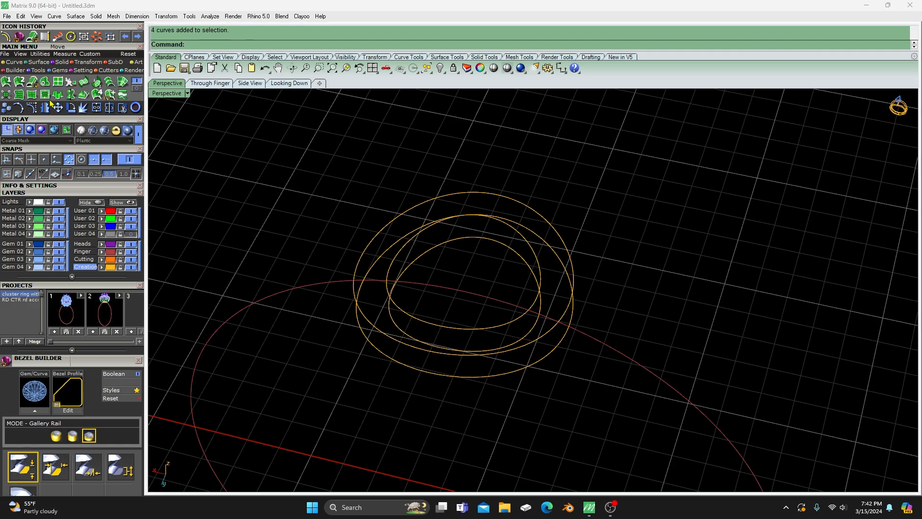
{"action": "left_click", "coordinate": [111, 83]}
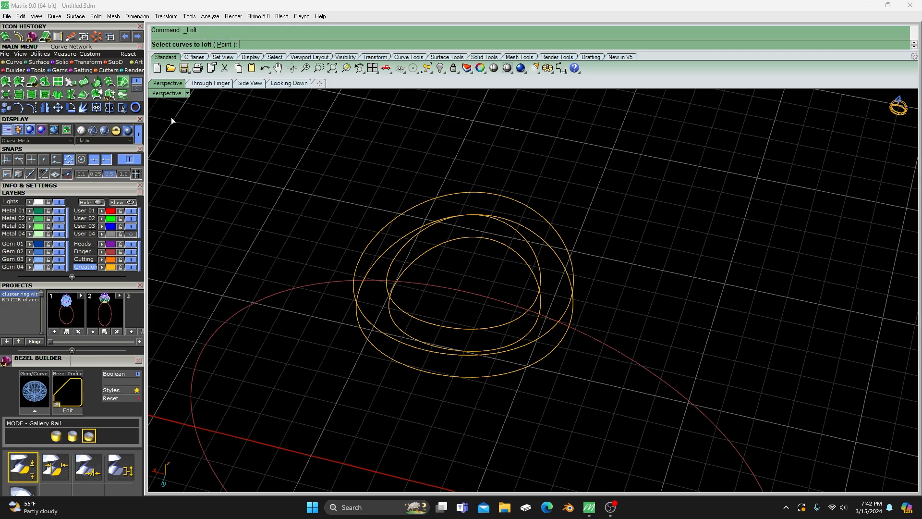
{"action": "mouse_move", "coordinate": [356, 226]}
{"action": "right_mouse_down"}
{"action": "mouse_move", "coordinate": [361, 180]}
{"action": "mouse_move", "coordinate": [360, 212]}
{"action": "right_mouse_up"}
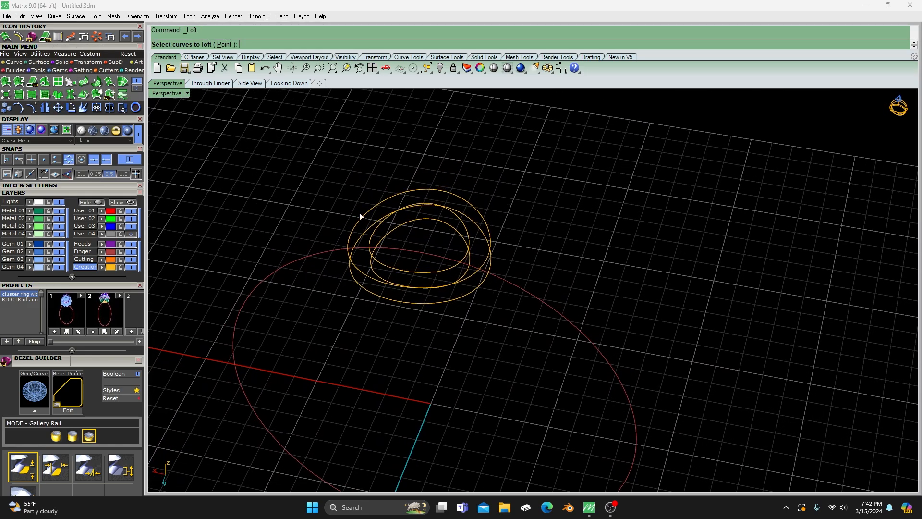
{"action": "scroll", "coordinate": [412, 223], "scroll_direction": "up", "scroll_amount": 3}
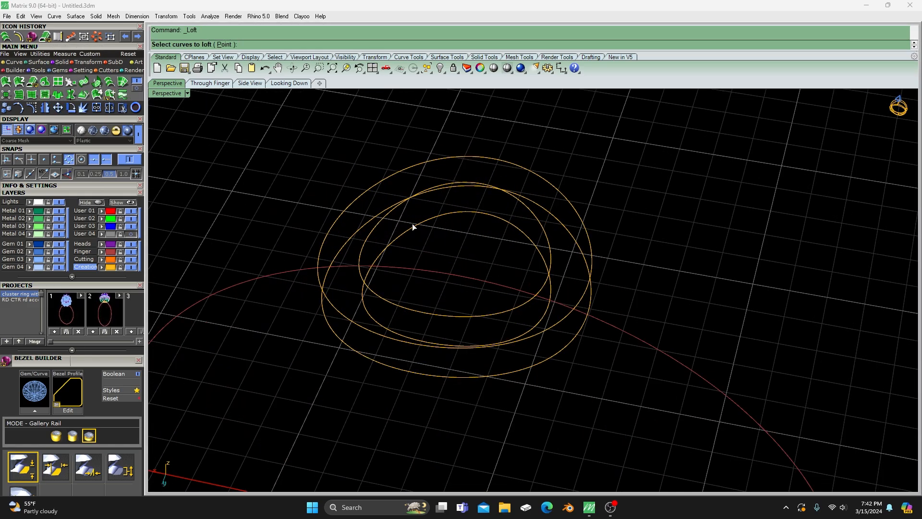
{"action": "left_click", "coordinate": [353, 240]}
{"action": "left_click", "coordinate": [384, 249]}
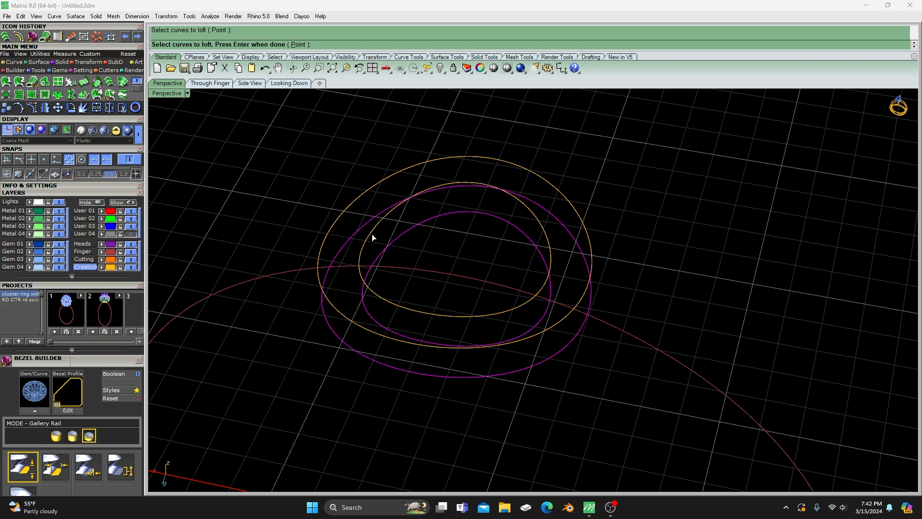
{"action": "left_click", "coordinate": [372, 234]}
{"action": "left_click", "coordinate": [354, 204]}
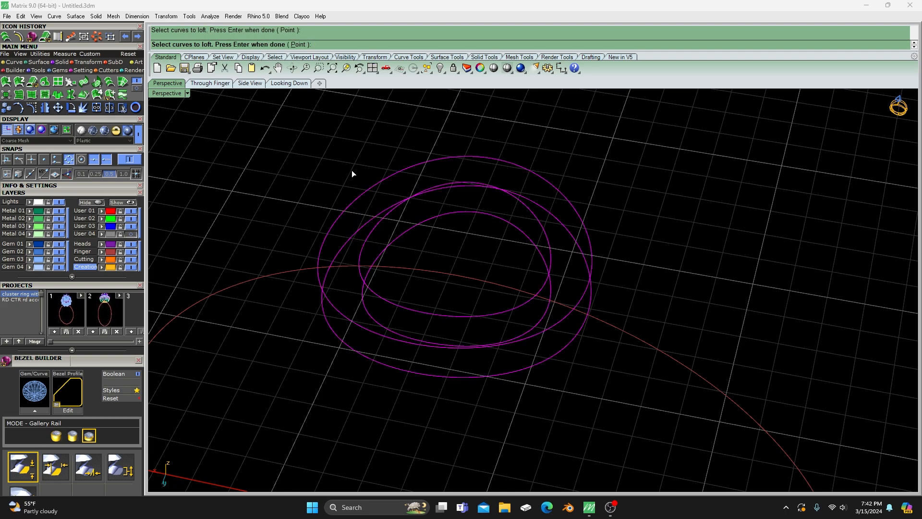
{"action": "key", "text": "Return"}
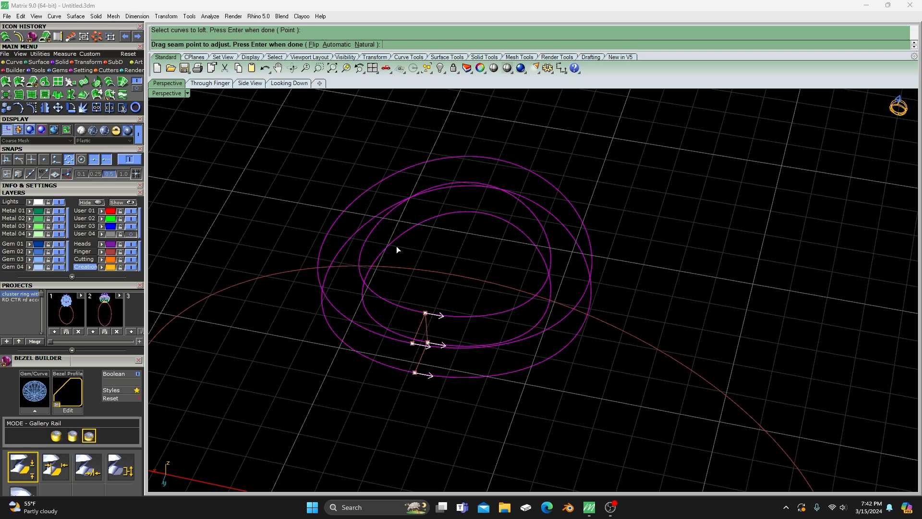
{"action": "key", "text": "Return"}
- Turn on Closed loft for the base gallery and preview the shape
{"action": "right_click_drag", "start_coordinate": [423, 263], "coordinate": [495, 227]}
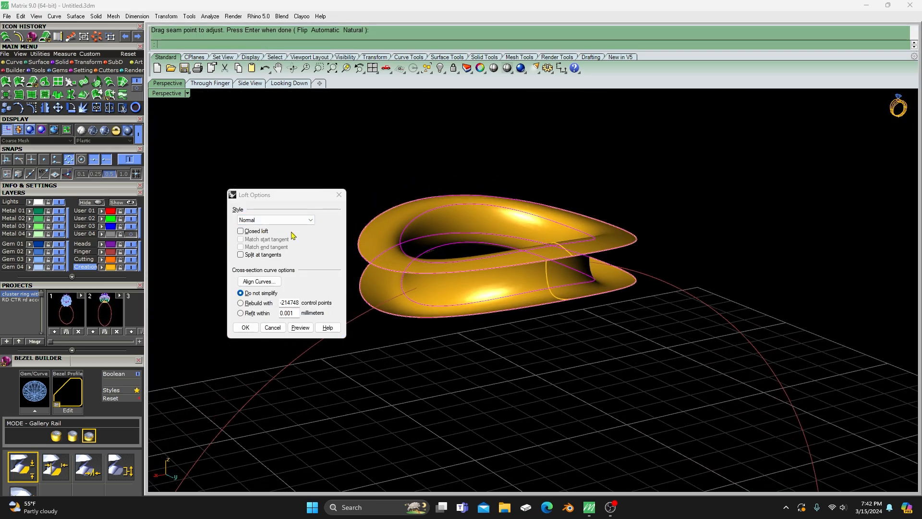
{"action": "left_click", "coordinate": [241, 231]}
{"action": "left_click", "coordinate": [302, 327]}
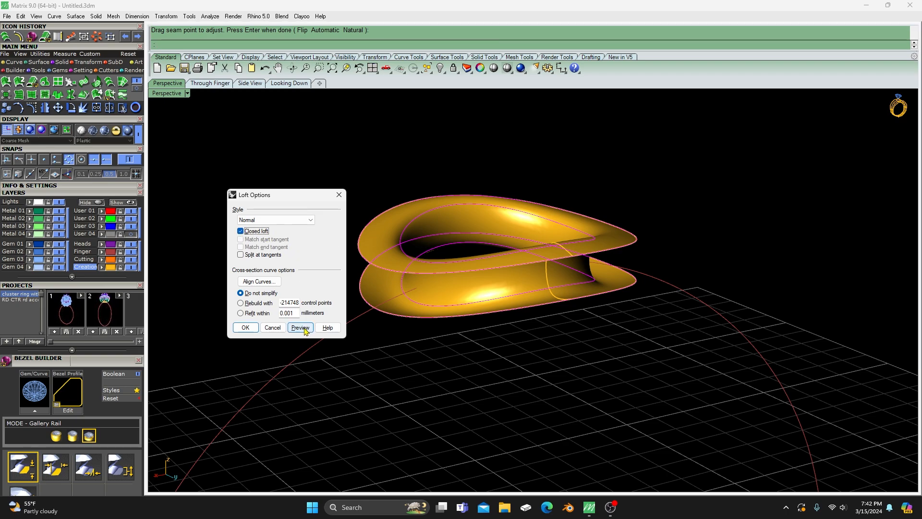
- Preview the closed loft in the Loose, Tight and Normal styles and inspect the base gallery's rounded shape
{"action": "left_click", "coordinate": [310, 221]}
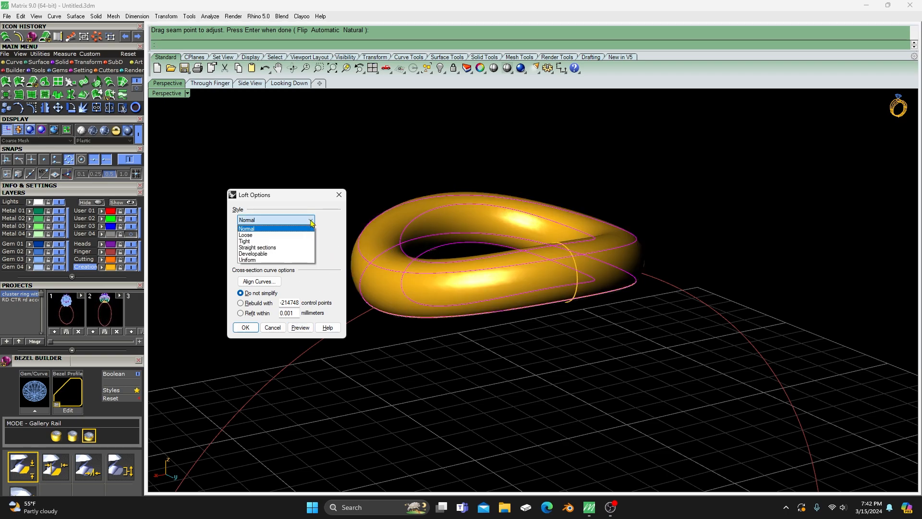
{"action": "left_click", "coordinate": [255, 236]}
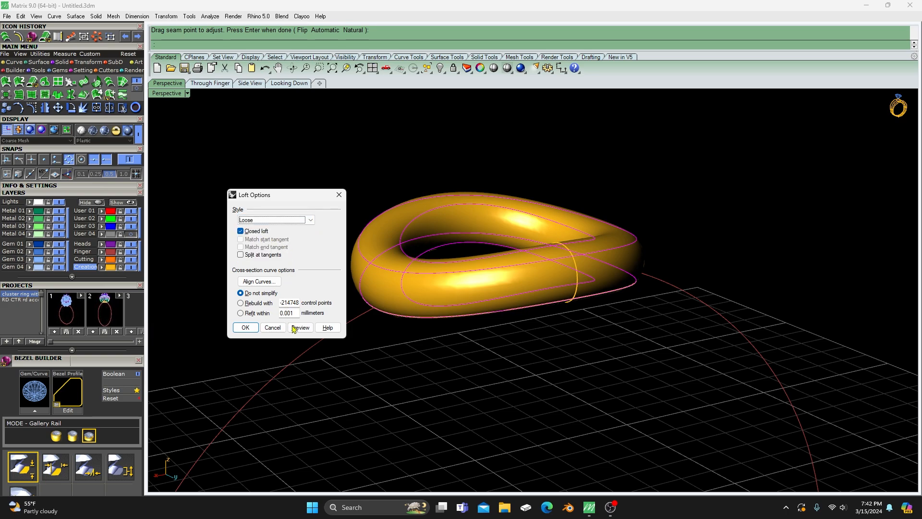
{"action": "left_click", "coordinate": [301, 328]}
{"action": "left_click", "coordinate": [310, 220]}
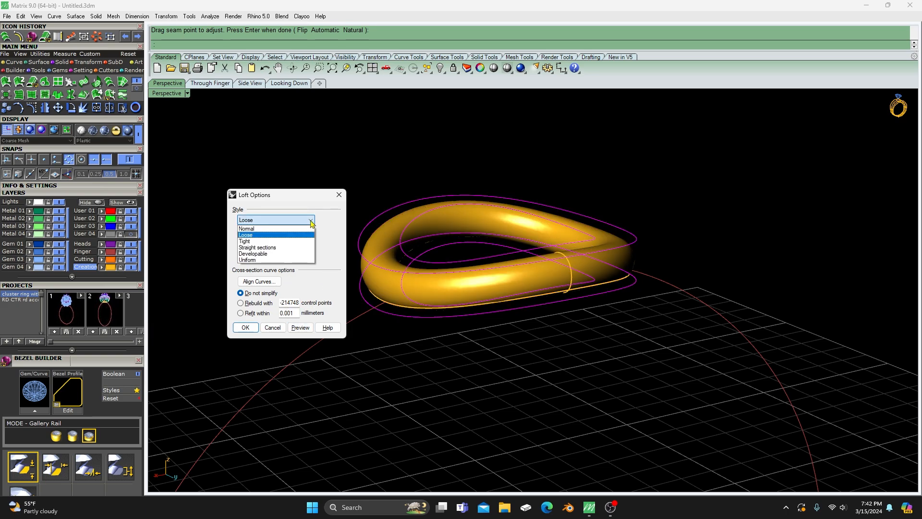
{"action": "left_click", "coordinate": [260, 243]}
{"action": "left_click", "coordinate": [300, 328]}
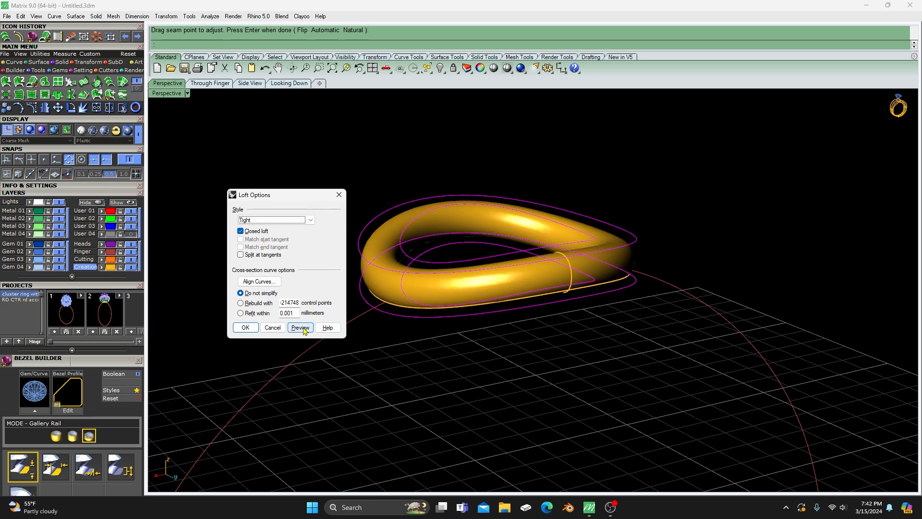
{"action": "left_click", "coordinate": [310, 220]}
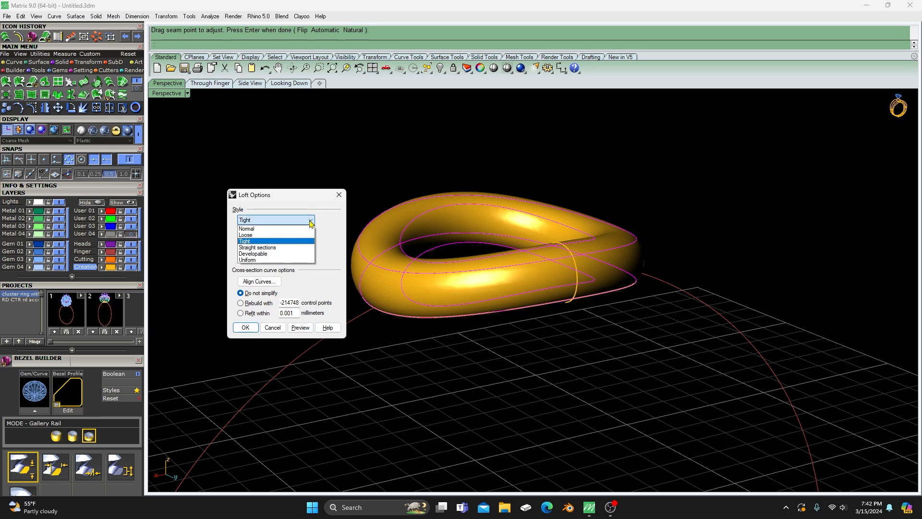
{"action": "left_click", "coordinate": [247, 228]}
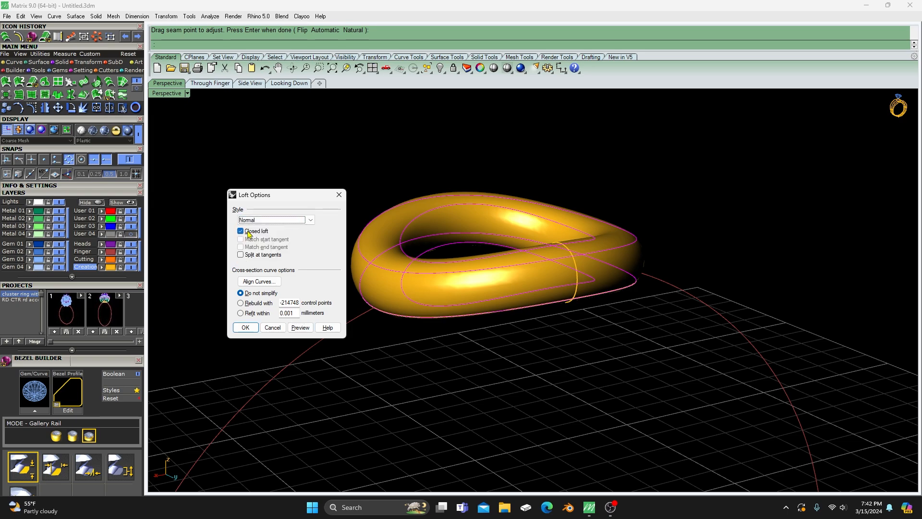
{"action": "left_click", "coordinate": [301, 328]}
{"action": "left_click", "coordinate": [303, 330]}
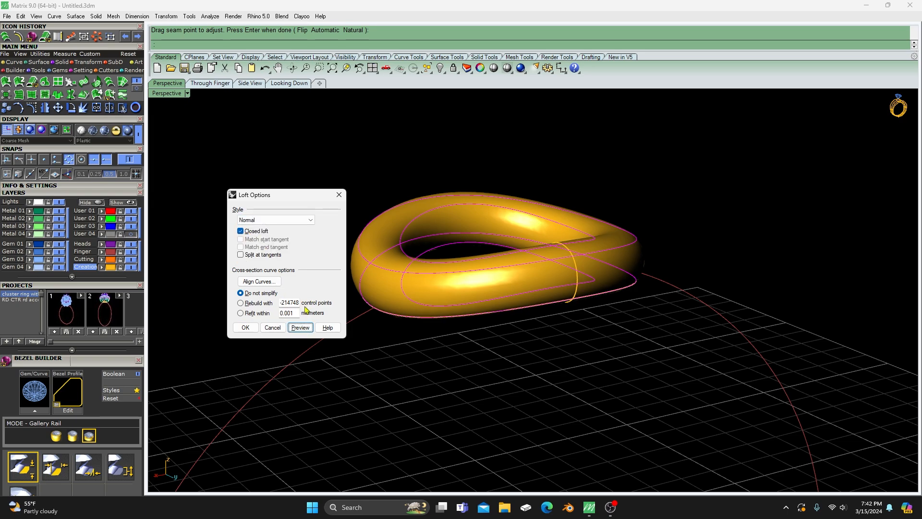
{"action": "left_click_drag", "start_coordinate": [290, 199], "coordinate": [275, 174]}
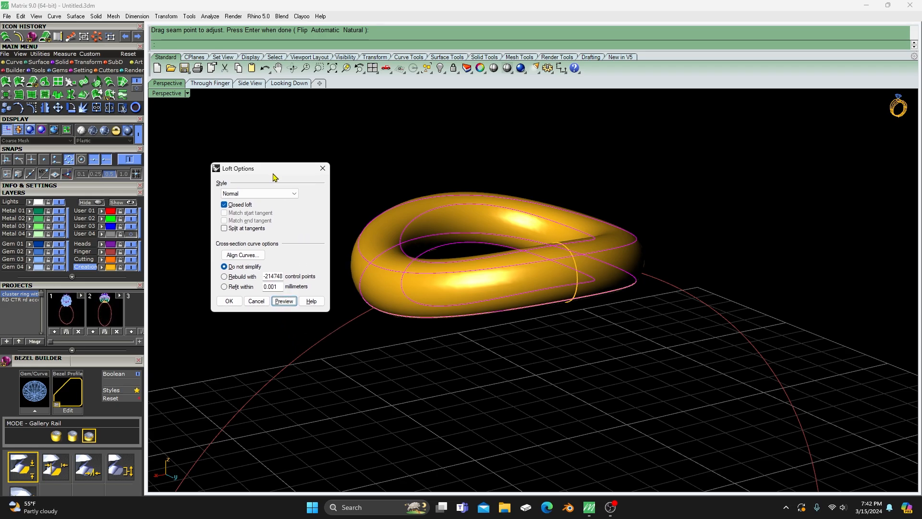
{"action": "scroll", "coordinate": [538, 209], "scroll_direction": "down", "scroll_amount": 4}
{"action": "right_click_drag", "start_coordinate": [538, 209], "coordinate": [509, 250]}
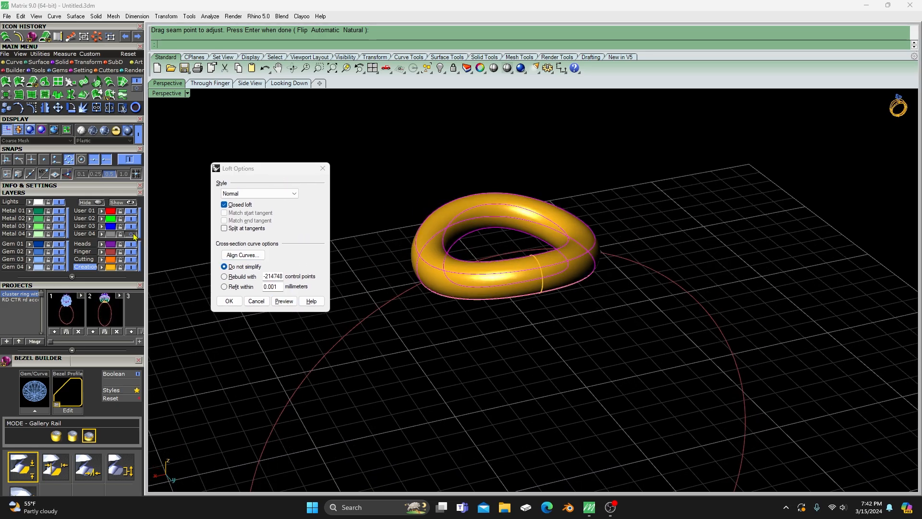
- Show all hidden ring parts and check how the arms meet the base gallery curves
{"action": "left_click", "coordinate": [120, 203]}
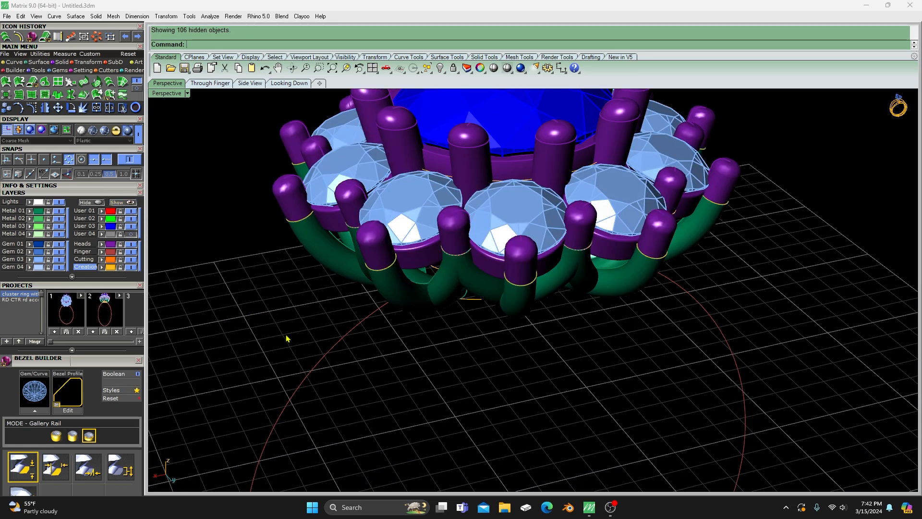
{"action": "right_click_drag", "start_coordinate": [286, 335], "coordinate": [359, 290]}
{"action": "scroll", "coordinate": [522, 198], "scroll_direction": "up", "scroll_amount": 2}
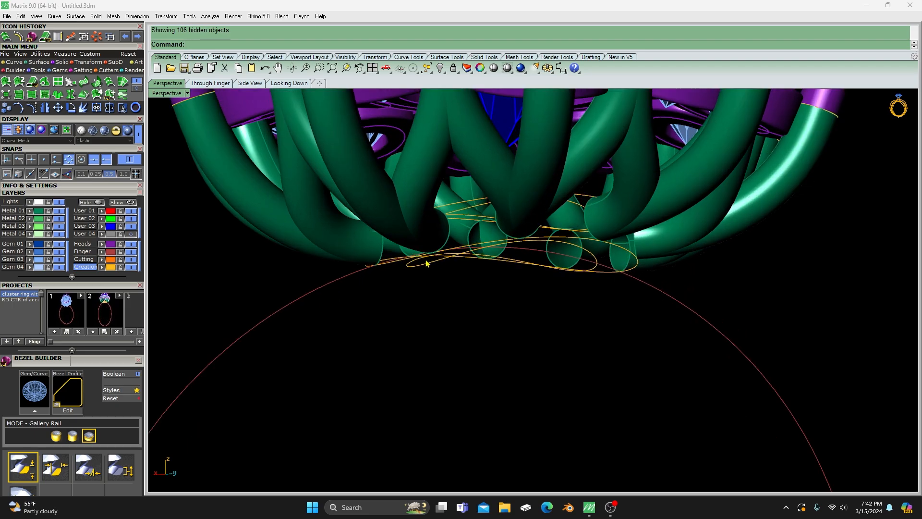
{"action": "scroll", "coordinate": [440, 270], "scroll_direction": "down", "scroll_amount": 4}
{"action": "right_click_drag", "start_coordinate": [459, 282], "coordinate": [436, 302]}
{"action": "scroll", "coordinate": [485, 318], "scroll_direction": "down", "scroll_amount": 2}
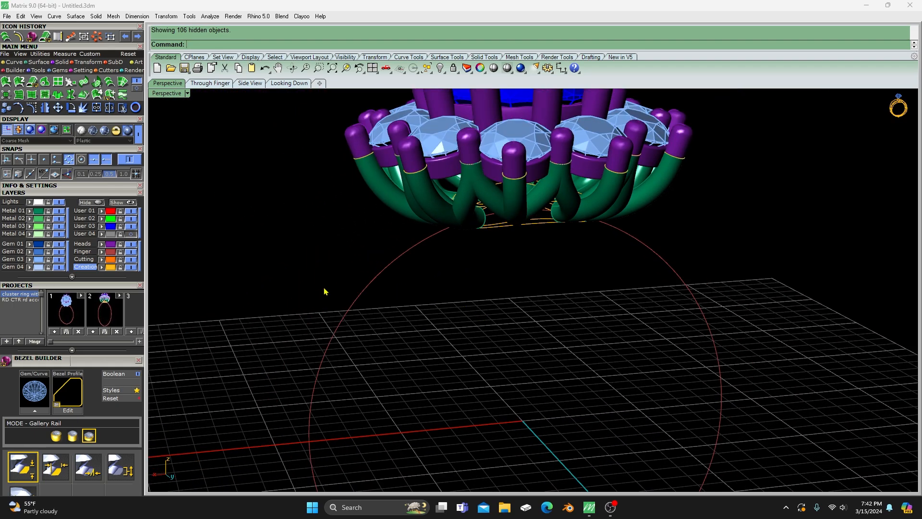
- Turn off the Metal 01 layer to hide the swept arms around the base gallery curves
{"action": "left_click", "coordinate": [59, 212]}
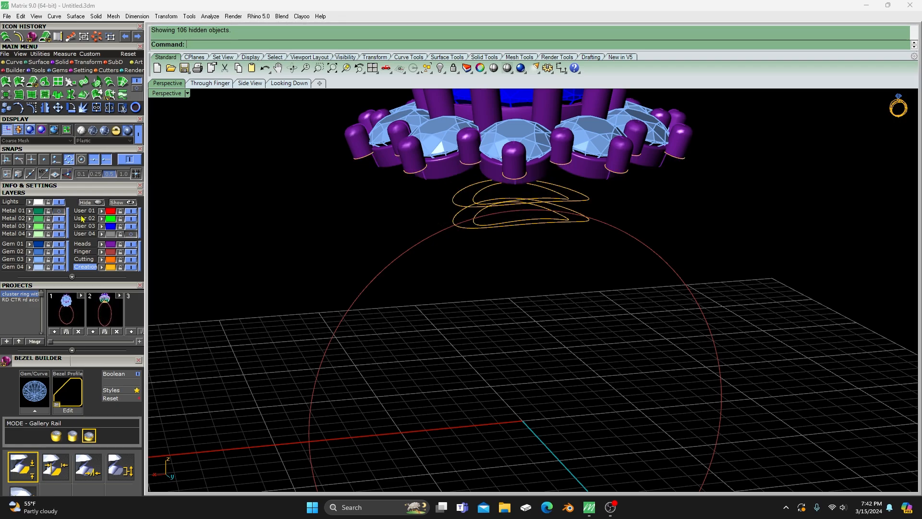
{"action": "scroll", "coordinate": [488, 244], "scroll_direction": "up", "scroll_amount": 2}
{"action": "scroll", "coordinate": [471, 191], "scroll_direction": "up", "scroll_amount": 1}
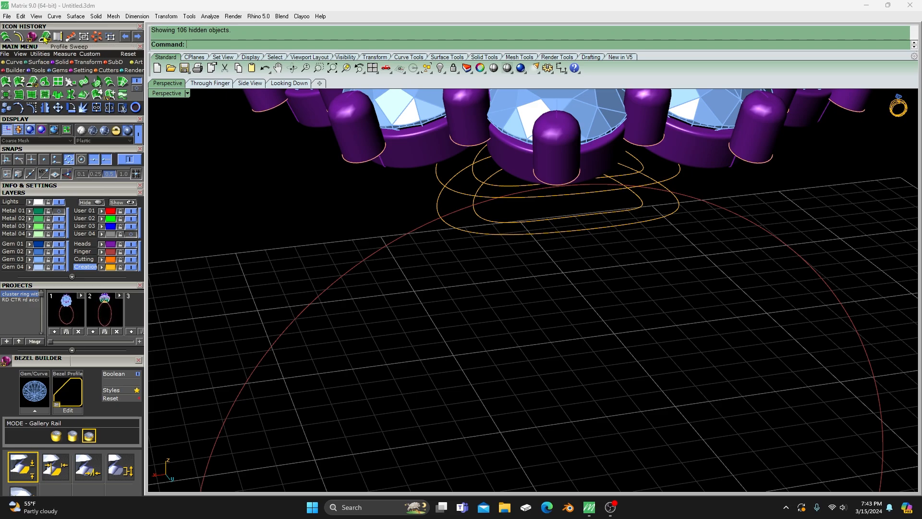
- Loft the four base gallery curves, inner pair then outer pair, as a closed loft in the Normal style
{"action": "left_click", "coordinate": [6, 38]}
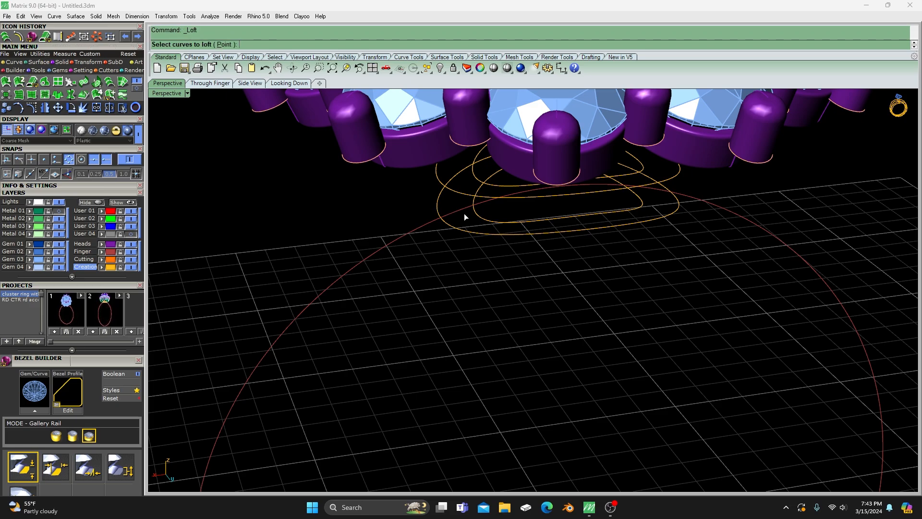
{"action": "left_click", "coordinate": [478, 215]}
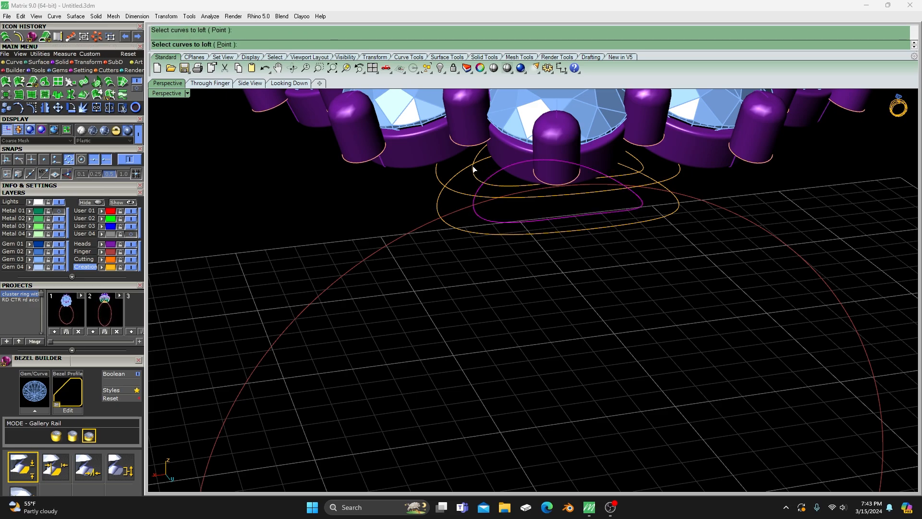
{"action": "left_click", "coordinate": [478, 156]}
{"action": "left_click", "coordinate": [437, 177]}
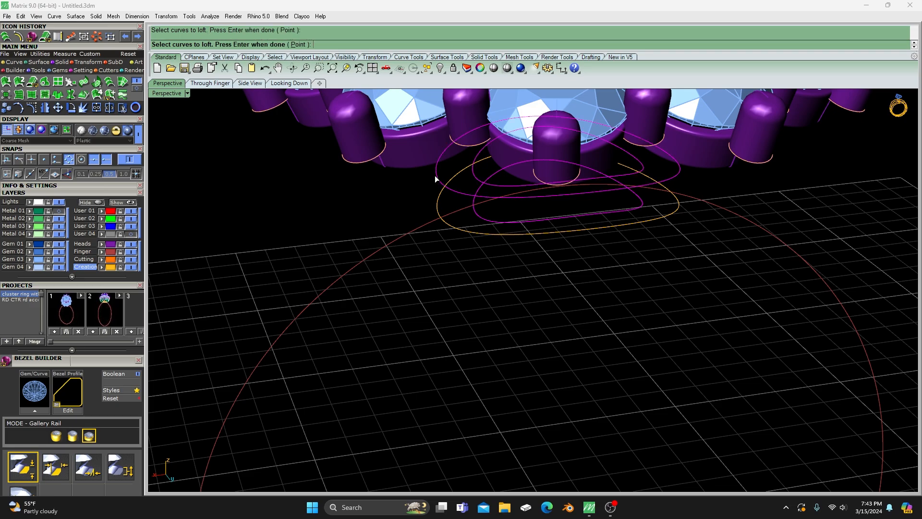
{"action": "left_click", "coordinate": [439, 208]}
{"action": "key", "text": "Return"}
{"action": "key", "text": "Return"}
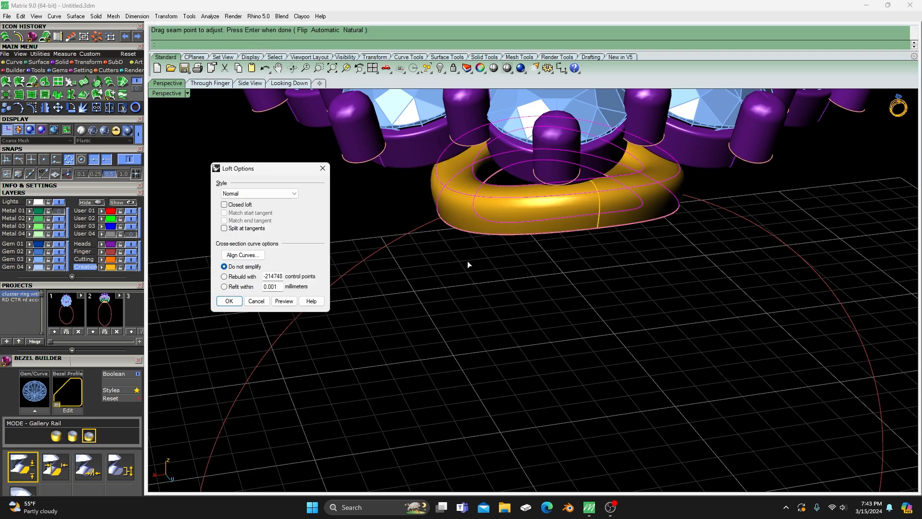
{"action": "left_click", "coordinate": [224, 204]}
{"action": "left_click", "coordinate": [230, 301]}
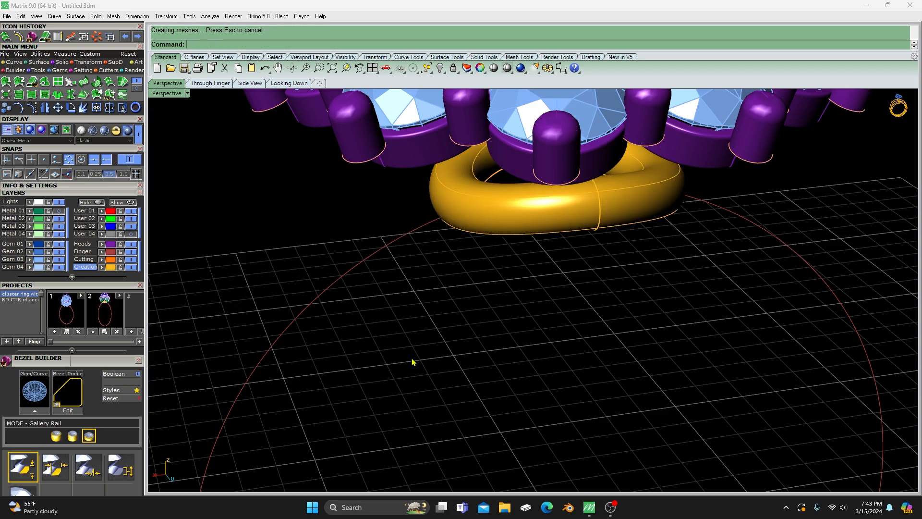
- Turn the Metal 01 layer back on and inspect how the swept arms meet the lofted base gallery
{"action": "scroll", "coordinate": [411, 347], "scroll_direction": "up", "scroll_amount": 2}
{"action": "right_click_drag", "start_coordinate": [412, 347], "coordinate": [344, 327]}
{"action": "left_click", "coordinate": [61, 210]}
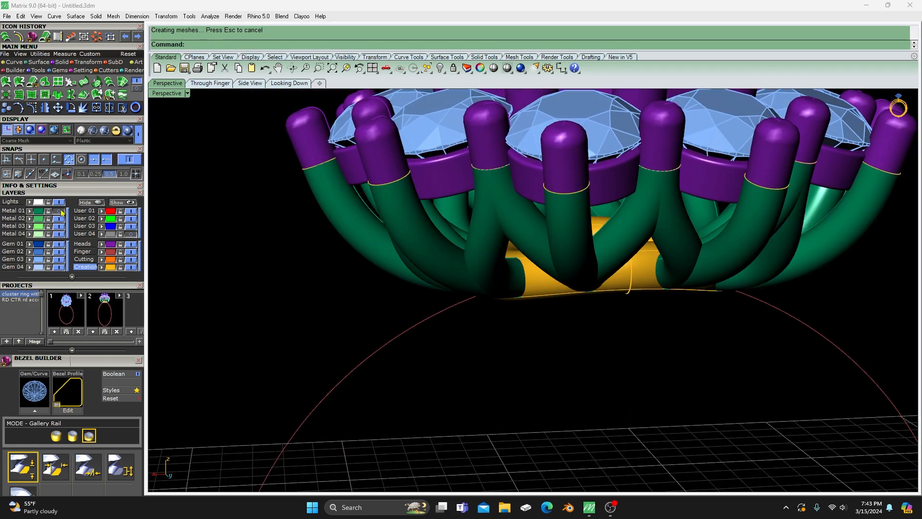
{"action": "right_click_drag", "start_coordinate": [480, 319], "coordinate": [543, 335]}
{"action": "scroll", "coordinate": [512, 262], "scroll_direction": "down", "scroll_amount": 4}
{"action": "scroll", "coordinate": [535, 306], "scroll_direction": "up", "scroll_amount": 8}
{"action": "right_click_drag", "start_coordinate": [537, 276], "coordinate": [443, 300]}
{"action": "scroll", "coordinate": [512, 277], "scroll_direction": "down", "scroll_amount": 10}
{"action": "scroll", "coordinate": [481, 347], "scroll_direction": "down", "scroll_amount": 5}
- Select the whole ring and save it as version 3 of the cluster ring with prongs project
{"action": "left_click_drag", "start_coordinate": [443, 255], "coordinate": [617, 439]}
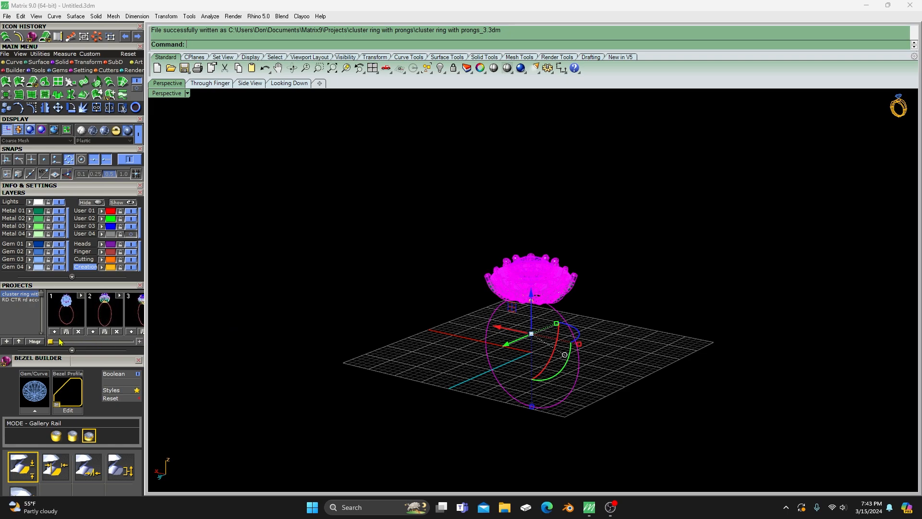
{"action": "left_click_drag", "start_coordinate": [50, 342], "coordinate": [76, 342]}
{"action": "left_click", "coordinate": [390, 345]}
{"action": "right_click_drag", "start_coordinate": [391, 345], "coordinate": [429, 301]}
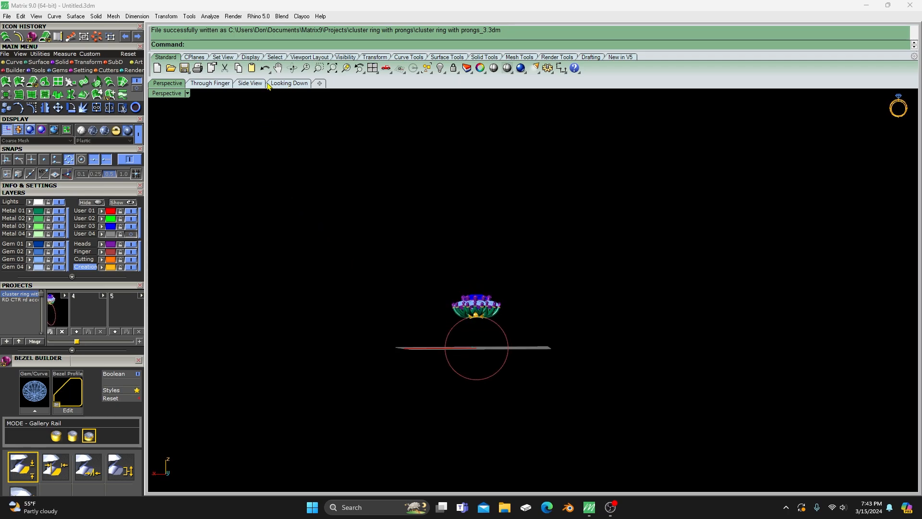
- Switch to the four-view layout and frame the ring in the Through Finger and Perspective views
{"action": "double_click", "coordinate": [164, 96]}
{"action": "scroll", "coordinate": [280, 347], "scroll_direction": "down", "scroll_amount": 10}
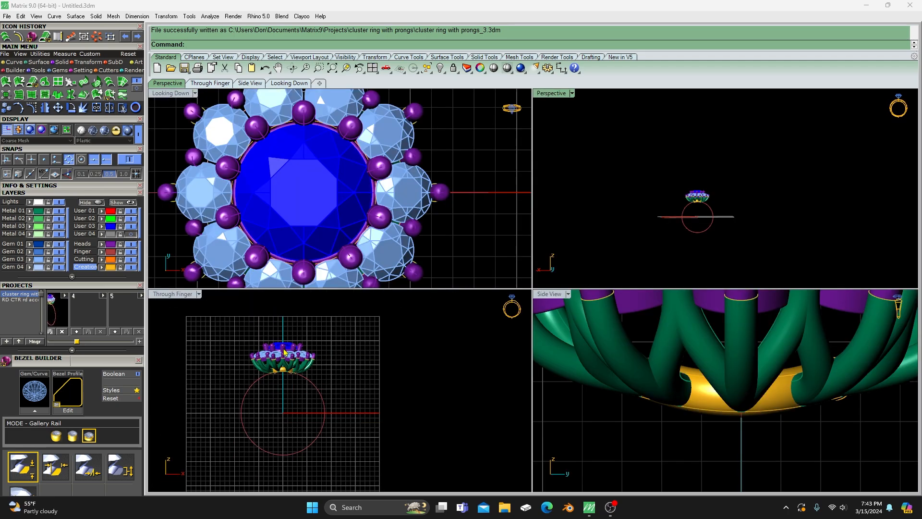
{"action": "right_click_drag", "start_coordinate": [268, 378], "coordinate": [294, 366]}
{"action": "right_click_drag", "start_coordinate": [724, 216], "coordinate": [699, 212]}
{"action": "scroll", "coordinate": [699, 212], "scroll_direction": "up", "scroll_amount": 2}
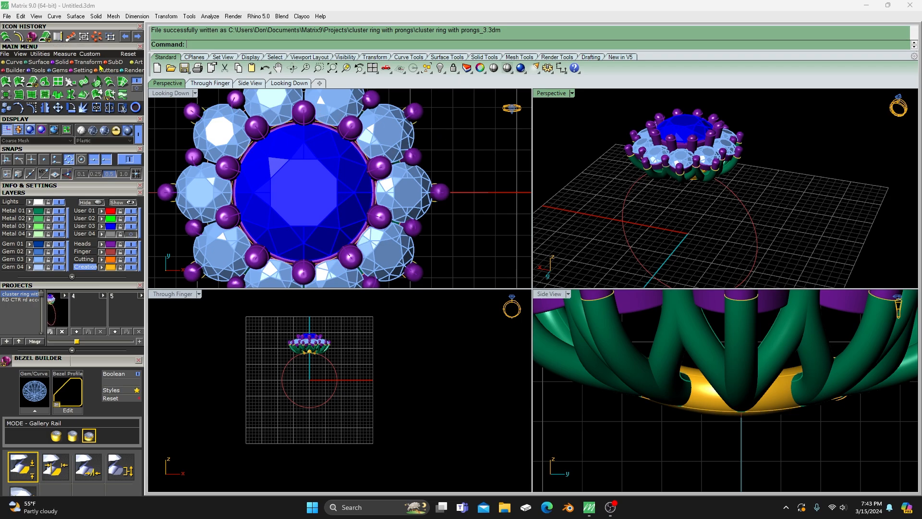
- Create an Outside Ring Rail around the finger rail and set its top thickness to about 5.29 mm
{"action": "left_click", "coordinate": [38, 71]}
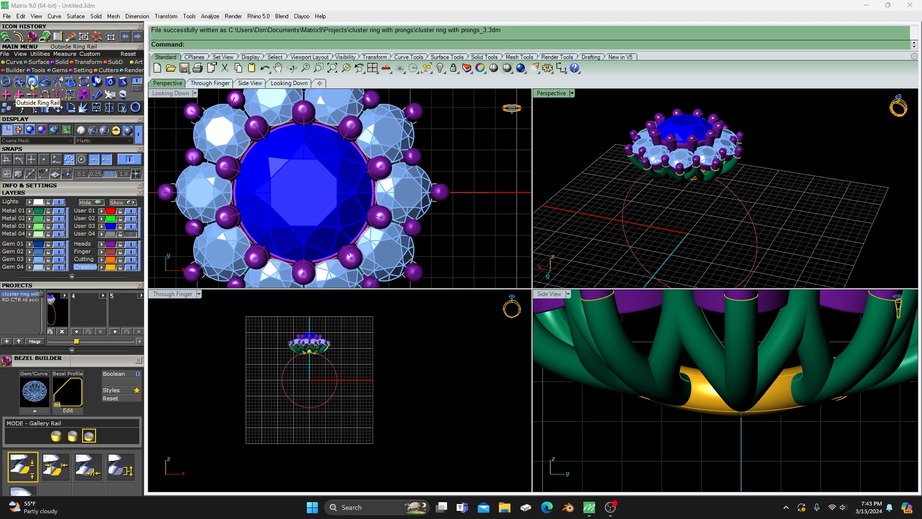
{"action": "left_click", "coordinate": [32, 82]}
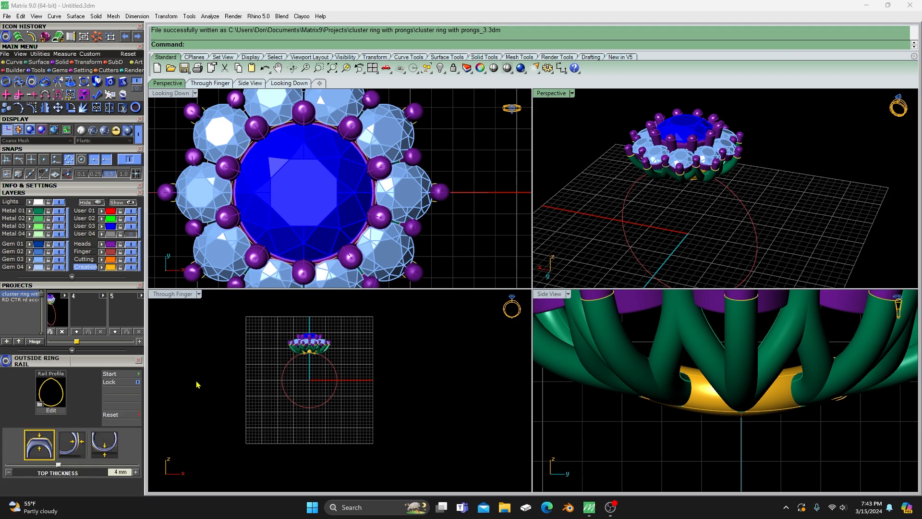
{"action": "left_click", "coordinate": [127, 375]}
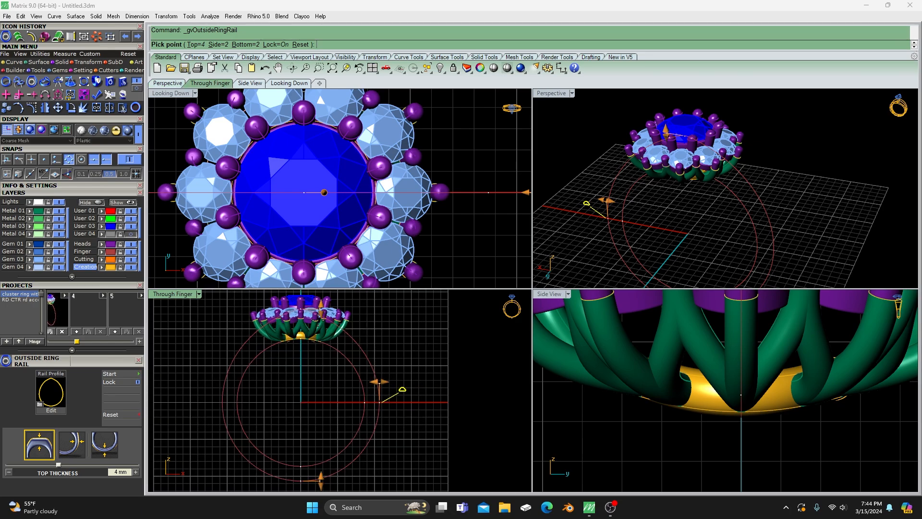
{"action": "right_click_drag", "start_coordinate": [316, 357], "coordinate": [311, 376]}
{"action": "scroll", "coordinate": [327, 349], "scroll_direction": "up", "scroll_amount": 6}
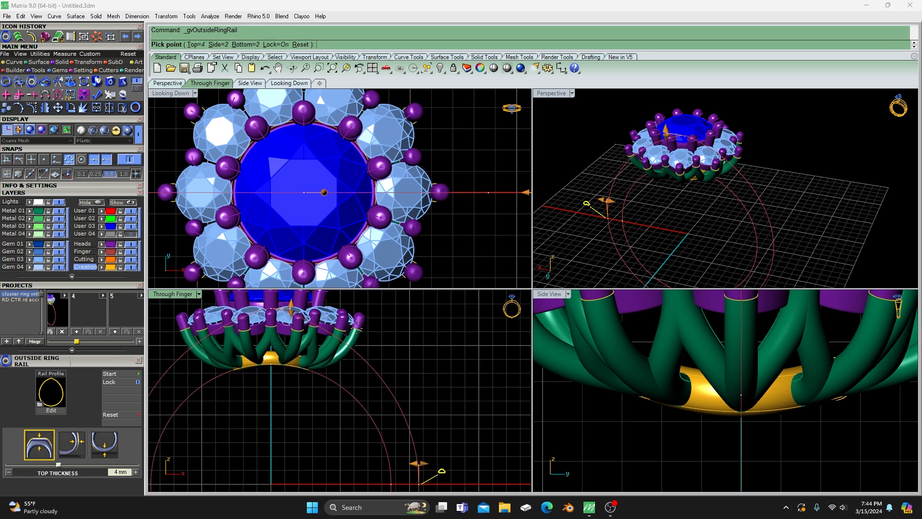
{"action": "mouse_move", "coordinate": [291, 308]}
{"action": "left_click_drag", "start_coordinate": [291, 308], "coordinate": [293, 309]}
{"action": "scroll", "coordinate": [327, 366], "scroll_direction": "up", "scroll_amount": 2}
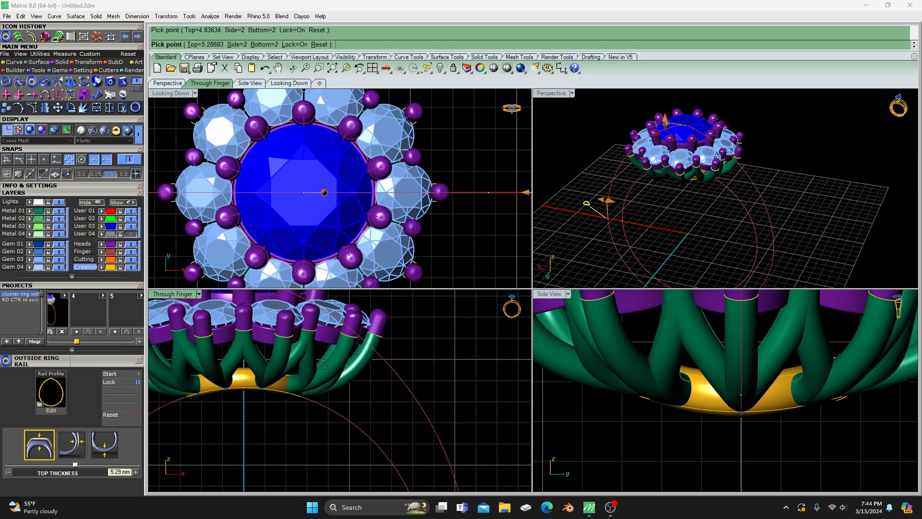
- Set the outside ring rail's side thickness and bottom thickness to 2.5 mm each and finish the rail
{"action": "scroll", "coordinate": [323, 366], "scroll_direction": "down", "scroll_amount": 5}
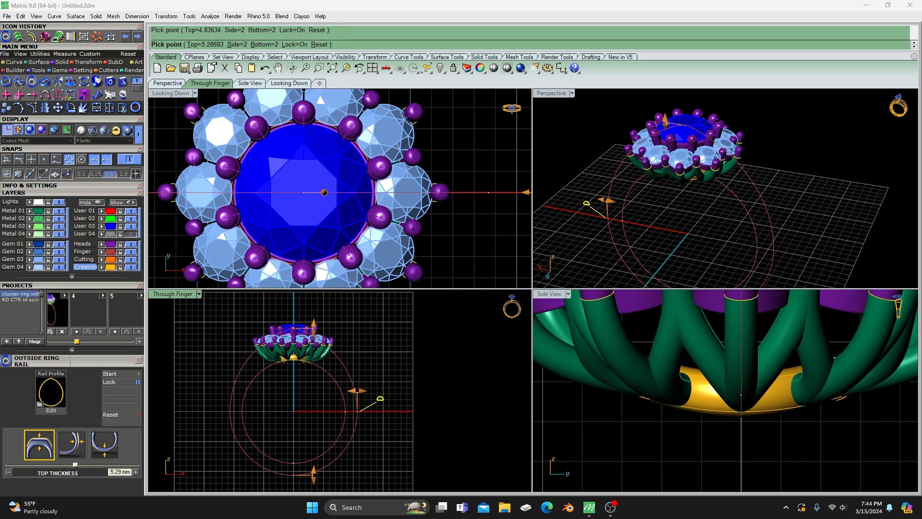
{"action": "left_click_drag", "start_coordinate": [354, 390], "coordinate": [360, 390]}
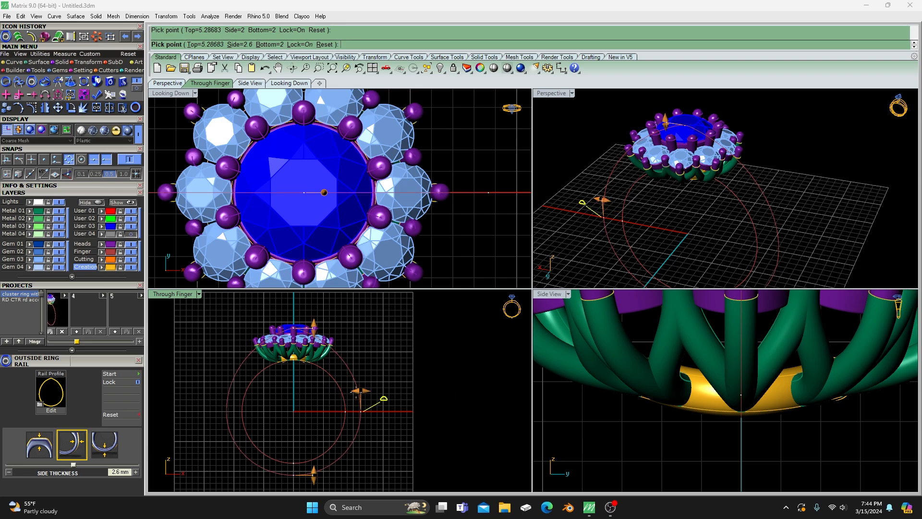
{"action": "mouse_move", "coordinate": [362, 390]}
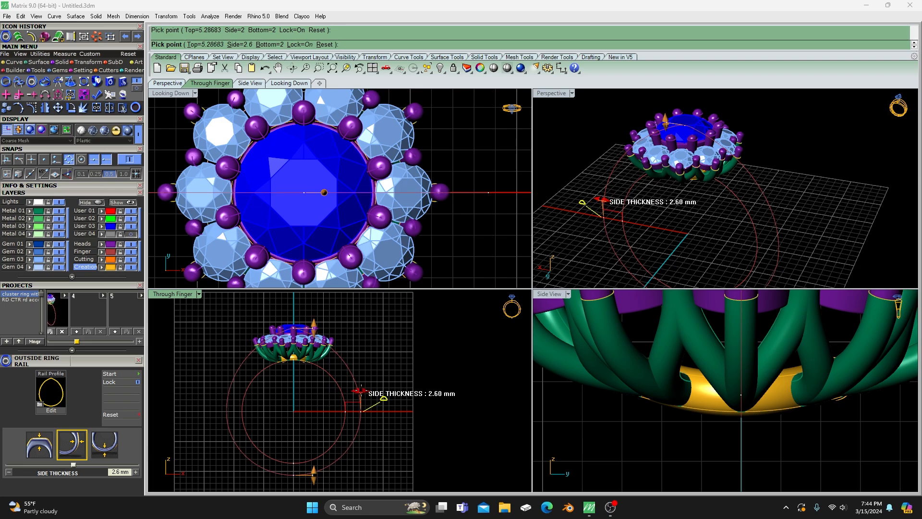
{"action": "left_click_drag", "start_coordinate": [361, 390], "coordinate": [360, 391]}
{"action": "right_click_drag", "start_coordinate": [305, 417], "coordinate": [309, 377]}
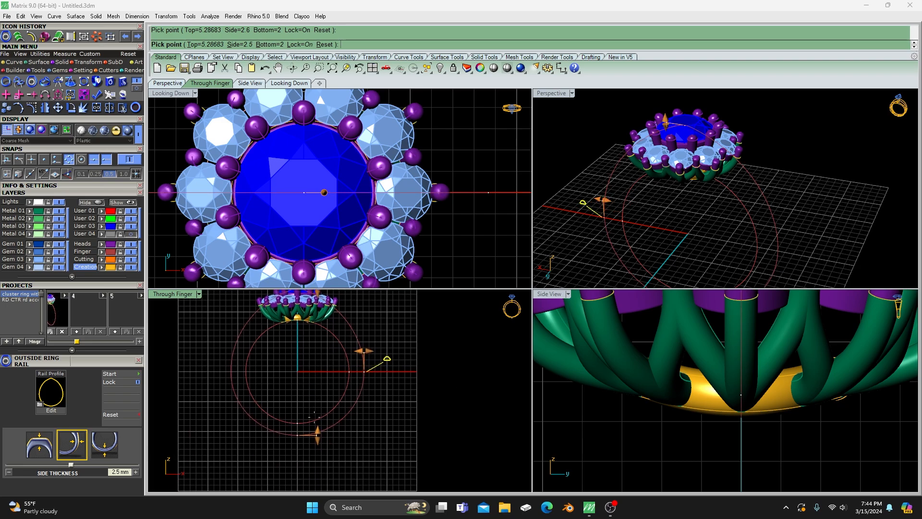
{"action": "left_click", "coordinate": [318, 437]}
{"action": "left_click_drag", "start_coordinate": [317, 435], "coordinate": [317, 438]}
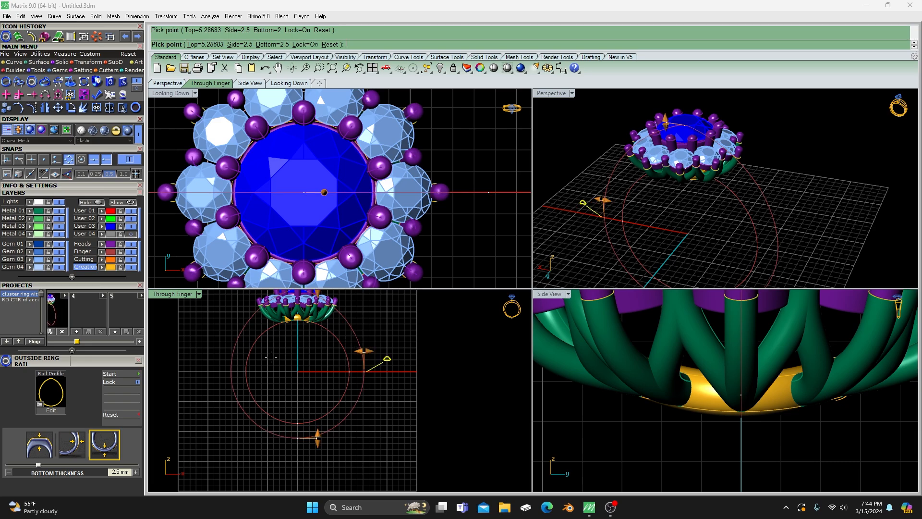
{"action": "right_click", "coordinate": [453, 347]}
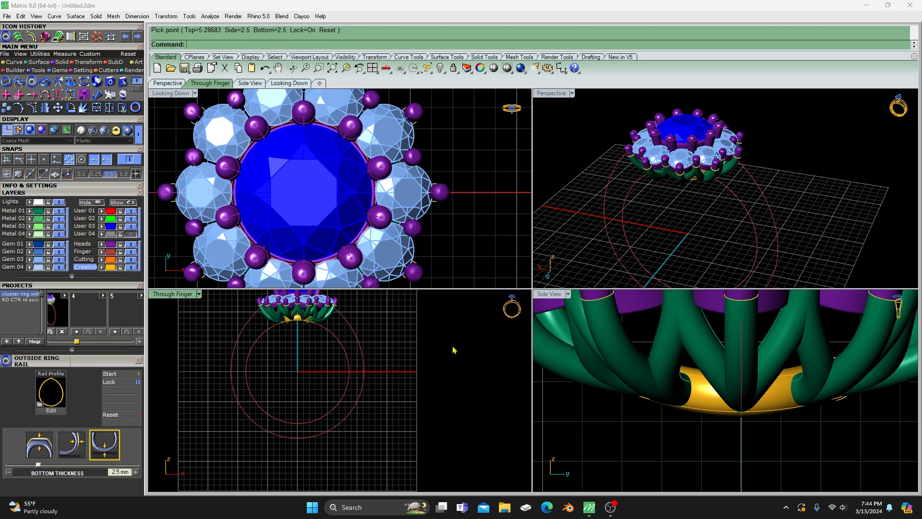
- Place a Profile Placer profile on the inner finger rail, with the outside ring rail as its second rail
{"action": "left_click", "coordinate": [632, 252]}
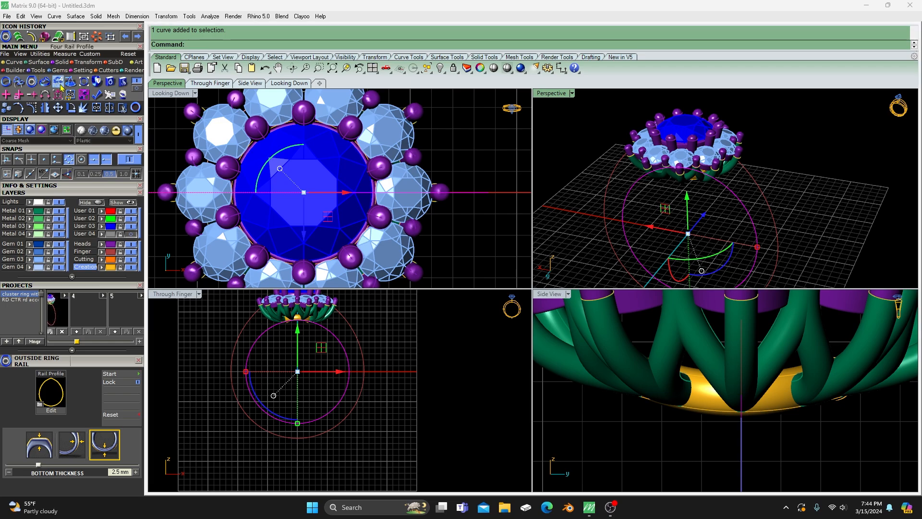
{"action": "left_click", "coordinate": [18, 81]}
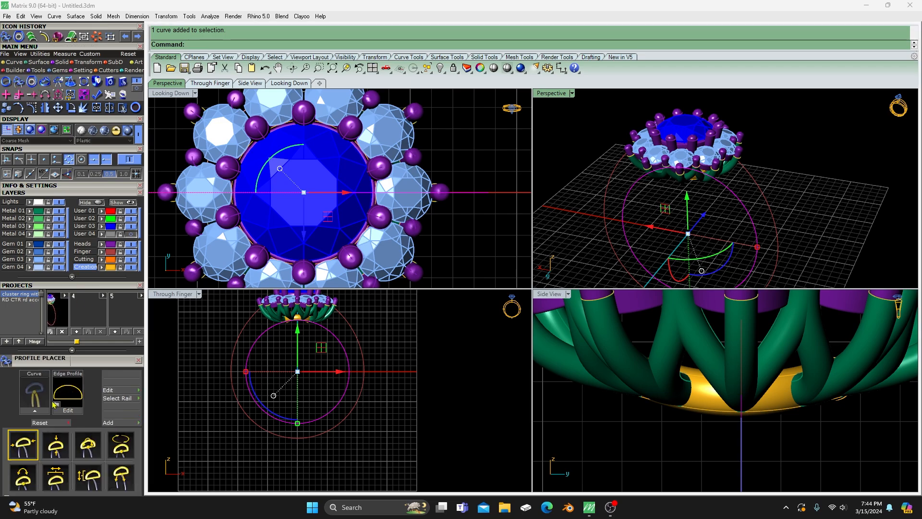
{"action": "left_click", "coordinate": [36, 412]}
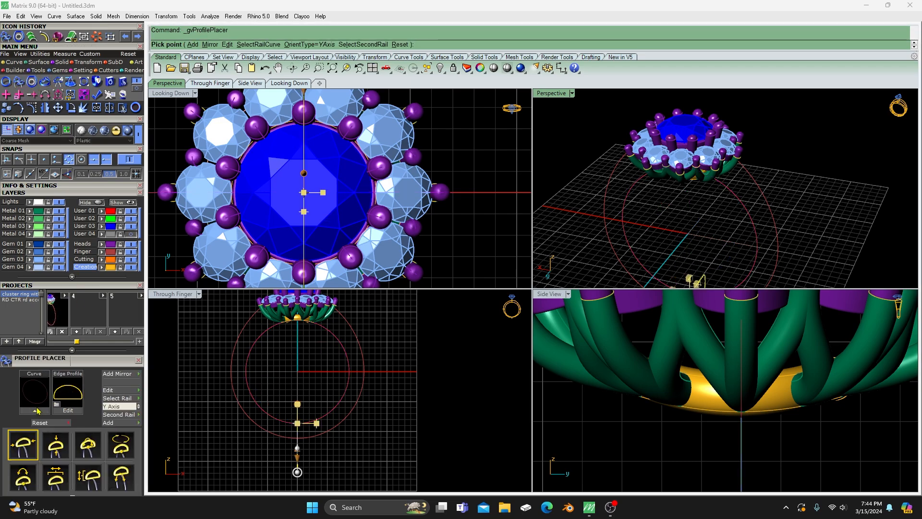
{"action": "left_click", "coordinate": [126, 420]}
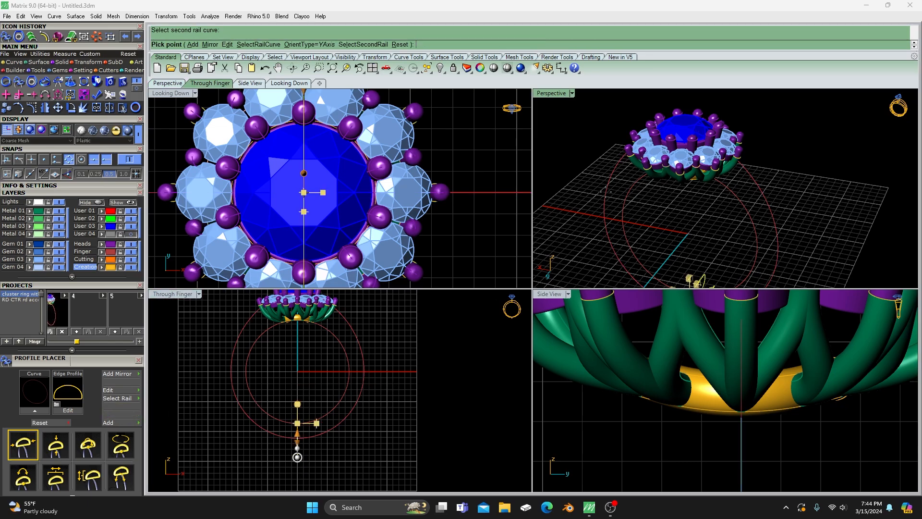
- Adjust the width of the placed shank profile between the two rails at the bottom of the ring
{"action": "double_click", "coordinate": [555, 92]}
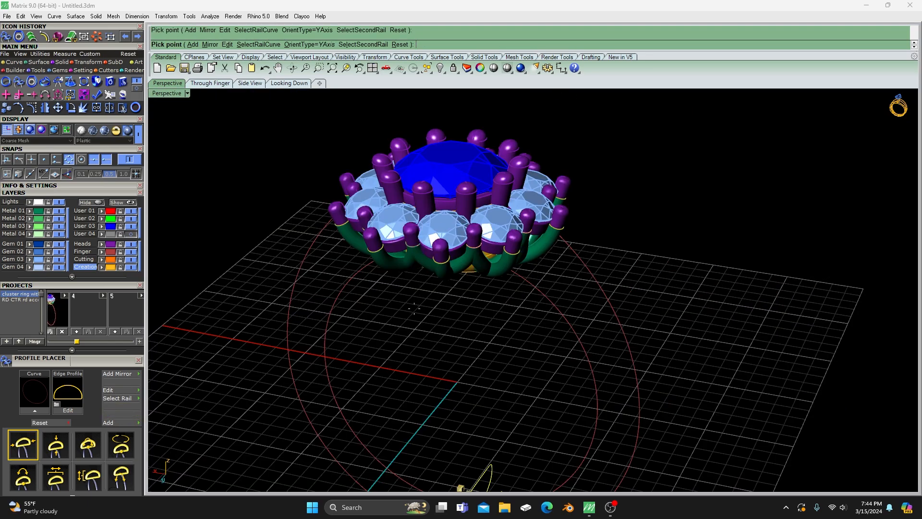
{"action": "scroll", "coordinate": [389, 358], "scroll_direction": "down", "scroll_amount": 5}
{"action": "right_click_drag", "start_coordinate": [423, 356], "coordinate": [450, 382]}
{"action": "scroll", "coordinate": [365, 318], "scroll_direction": "down", "scroll_amount": 6}
{"action": "scroll", "coordinate": [452, 415], "scroll_direction": "up", "scroll_amount": 6}
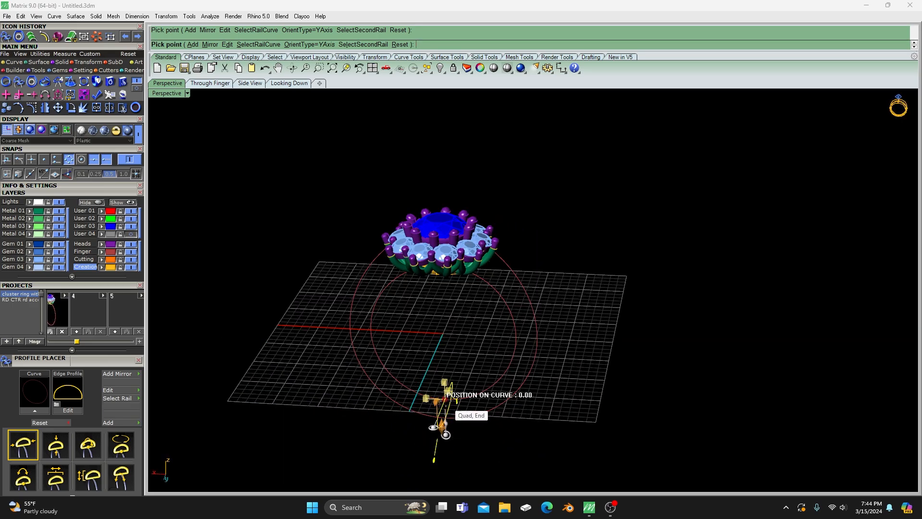
{"action": "right_click_drag", "start_coordinate": [446, 418], "coordinate": [334, 386]}
{"action": "scroll", "coordinate": [397, 385], "scroll_direction": "up", "scroll_amount": 6}
{"action": "right_click_drag", "start_coordinate": [398, 385], "coordinate": [410, 417]}
{"action": "mouse_move", "coordinate": [364, 308]}
{"action": "left_click_drag", "start_coordinate": [364, 308], "coordinate": [423, 308]}
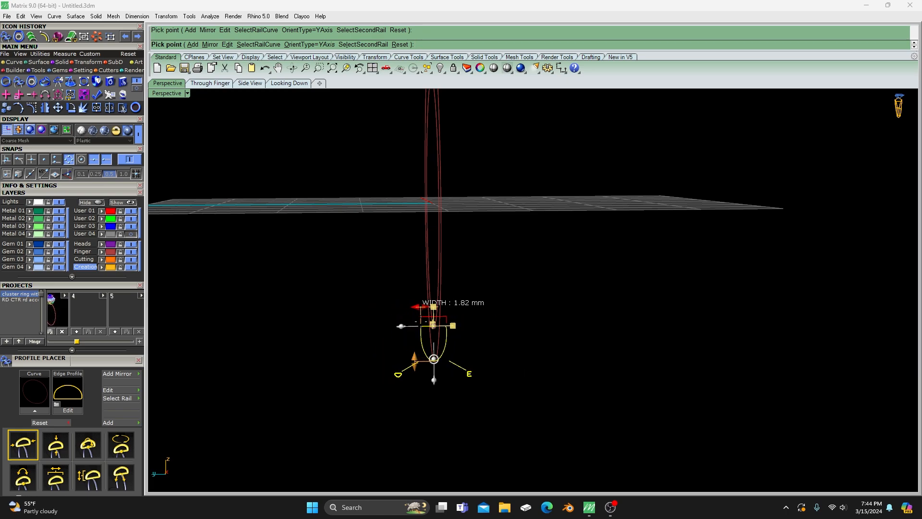
{"action": "right_click_drag", "start_coordinate": [296, 364], "coordinate": [369, 373]}
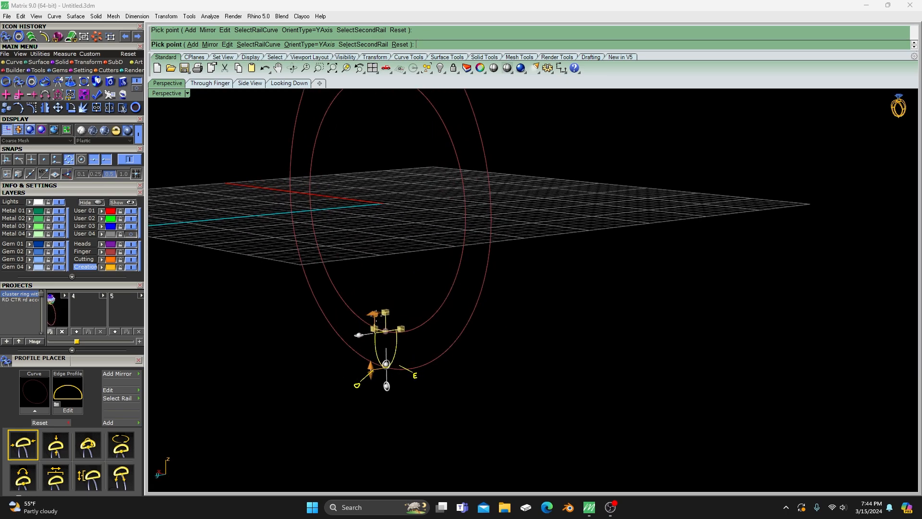
{"action": "left_click_drag", "start_coordinate": [374, 314], "coordinate": [372, 313]}
{"action": "scroll", "coordinate": [394, 363], "scroll_direction": "down", "scroll_amount": 4}
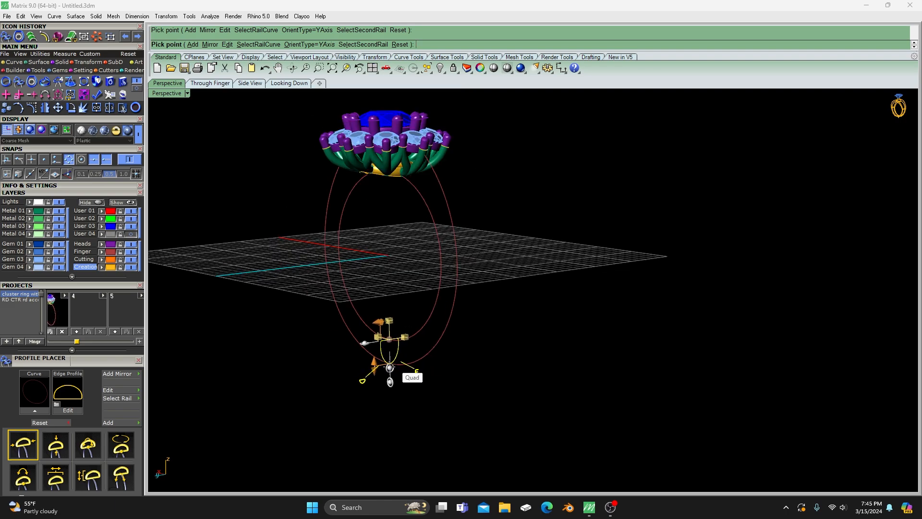
- Move the profile up along the rails to about position 42, beside the base gallery under the head, and finish placing it
{"action": "right_click_drag", "start_coordinate": [393, 367], "coordinate": [435, 370]}
{"action": "left_click_drag", "start_coordinate": [395, 353], "coordinate": [426, 201]}
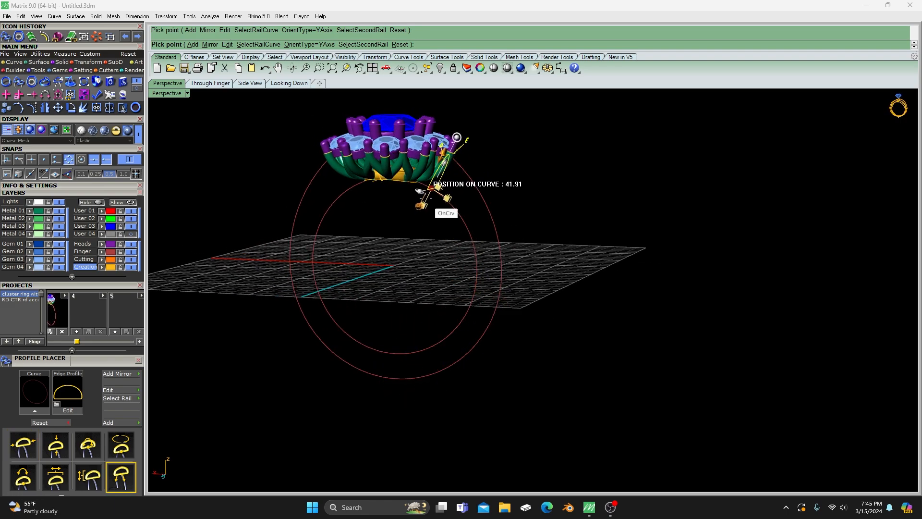
{"action": "right_click_drag", "start_coordinate": [426, 201], "coordinate": [421, 284]}
{"action": "scroll", "coordinate": [336, 298], "scroll_direction": "up", "scroll_amount": 6}
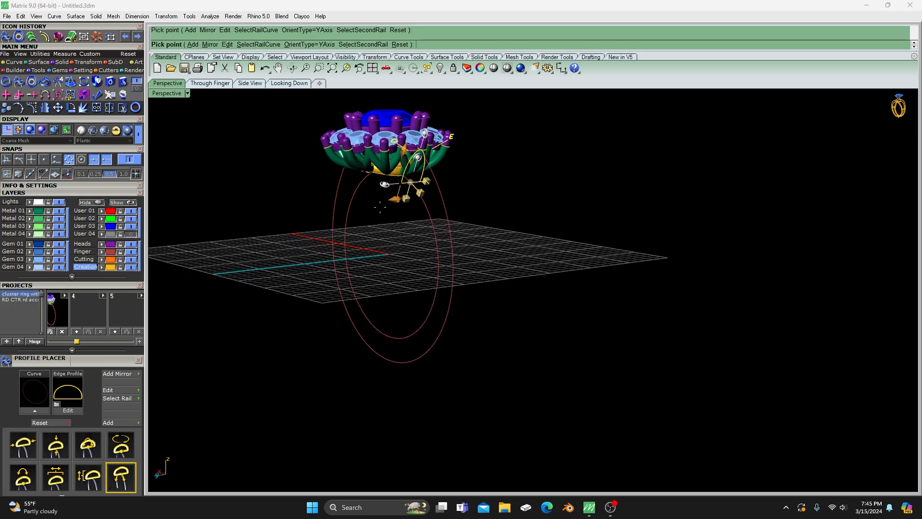
{"action": "right_click_drag", "start_coordinate": [326, 303], "coordinate": [473, 260]}
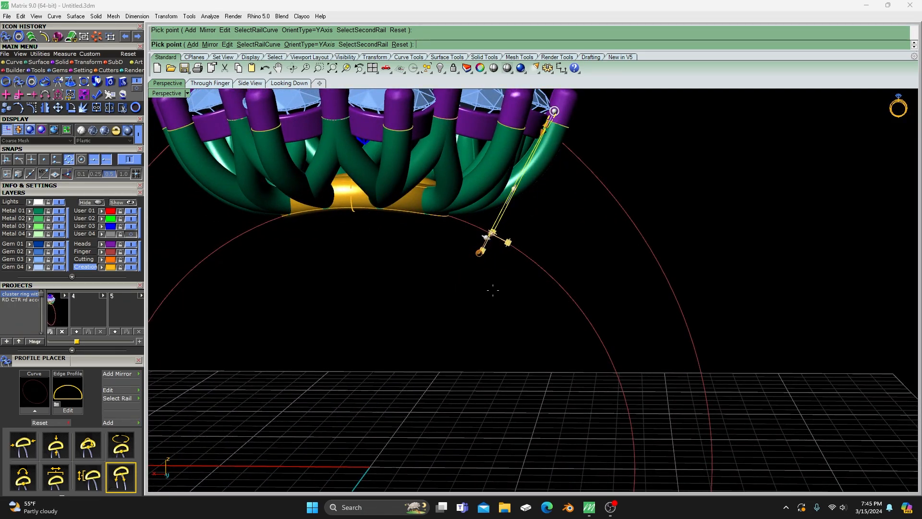
{"action": "right_click_drag", "start_coordinate": [493, 291], "coordinate": [464, 301]}
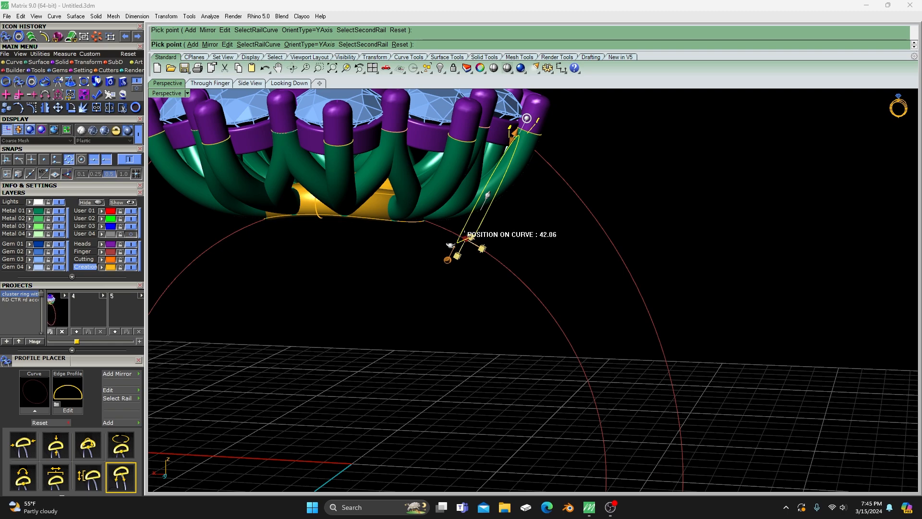
{"action": "left_click_drag", "start_coordinate": [466, 237], "coordinate": [462, 233]}
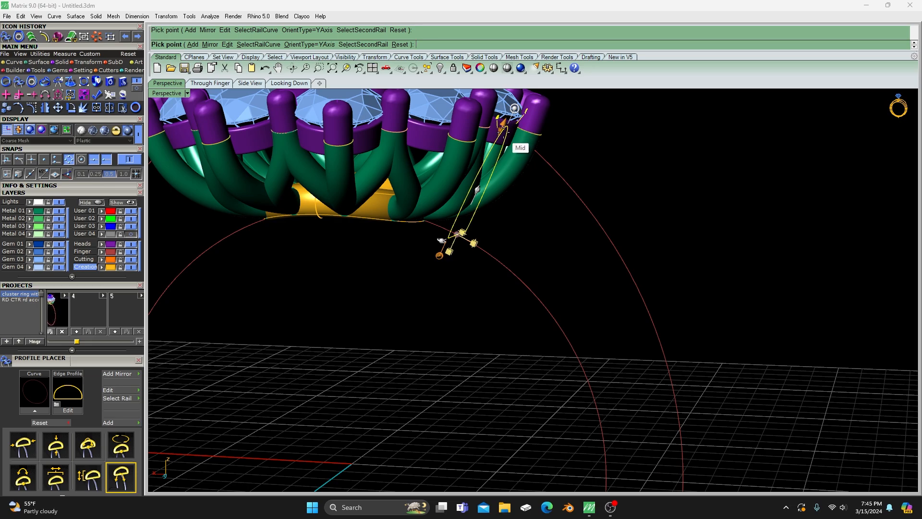
{"action": "right_click_drag", "start_coordinate": [432, 358], "coordinate": [403, 354]}
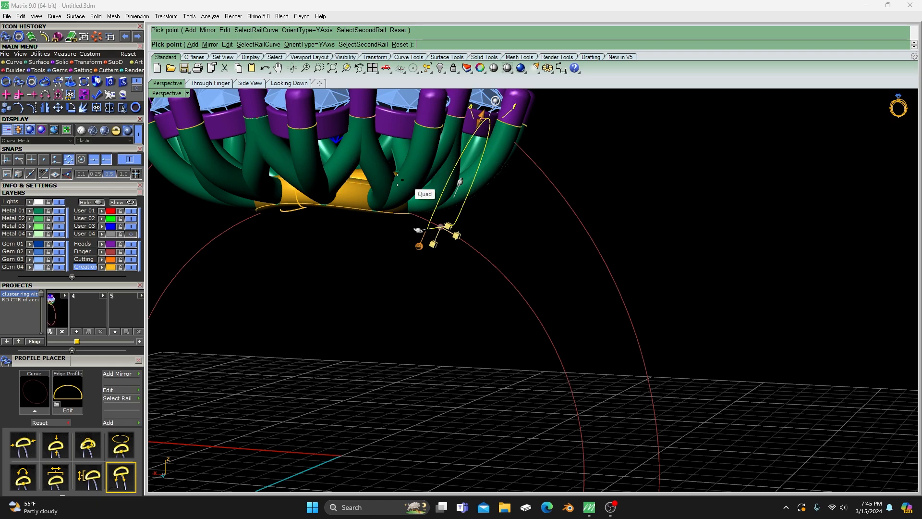
{"action": "right_click_drag", "start_coordinate": [437, 286], "coordinate": [468, 301]}
{"action": "scroll", "coordinate": [492, 265], "scroll_direction": "down", "scroll_amount": 5}
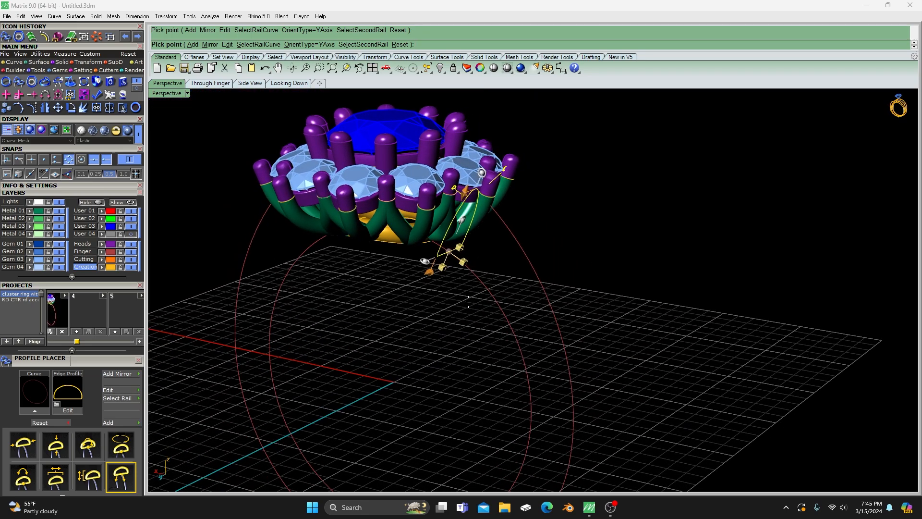
{"action": "right_click", "coordinate": [469, 302]}
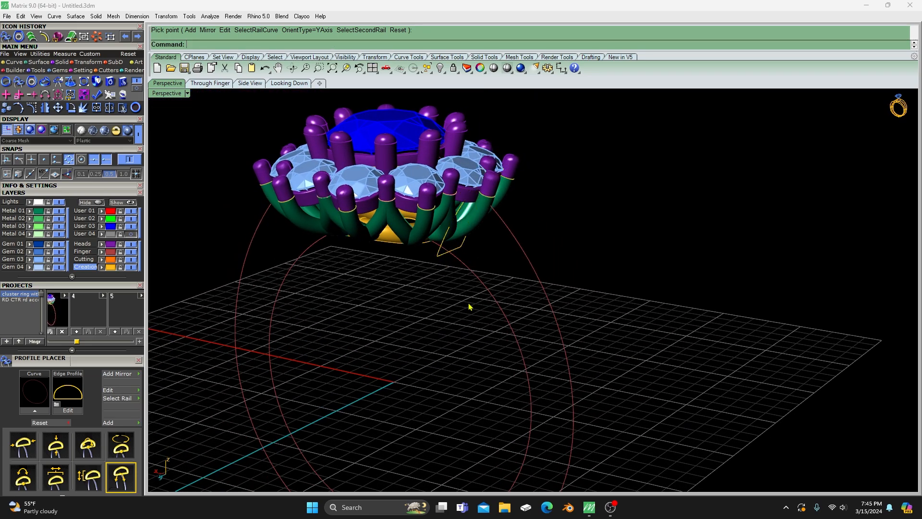
- Reopen the upper shank profile in Profile Placer and add its mirrored copy on the opposite side of the head
{"action": "right_click_drag", "start_coordinate": [438, 309], "coordinate": [442, 310]}
{"action": "left_click", "coordinate": [467, 251]}
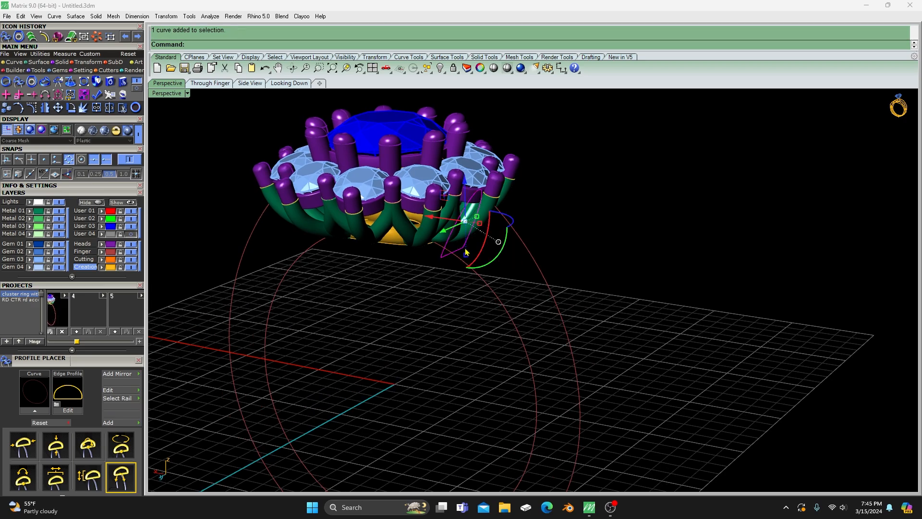
{"action": "key", "text": "F6"}
{"action": "left_click", "coordinate": [474, 279]}
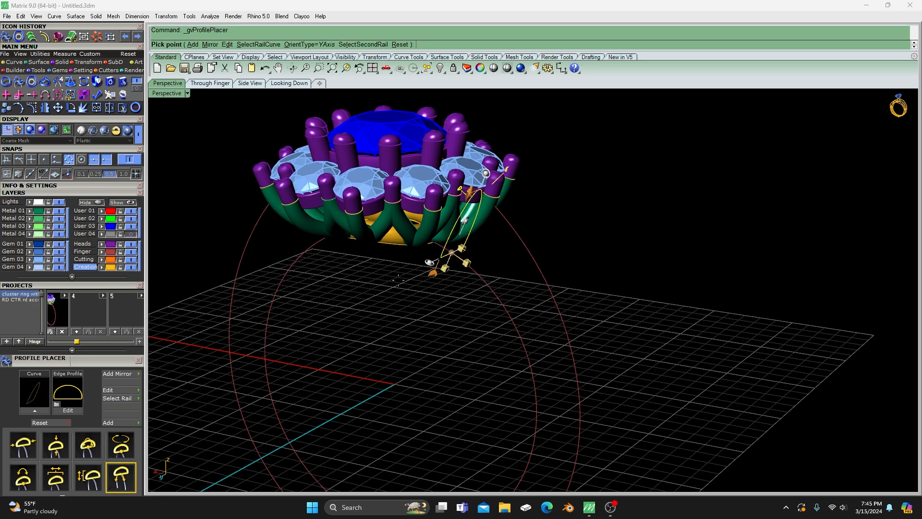
{"action": "left_click", "coordinate": [117, 373]}
{"action": "scroll", "coordinate": [410, 285], "scroll_direction": "down", "scroll_amount": 3}
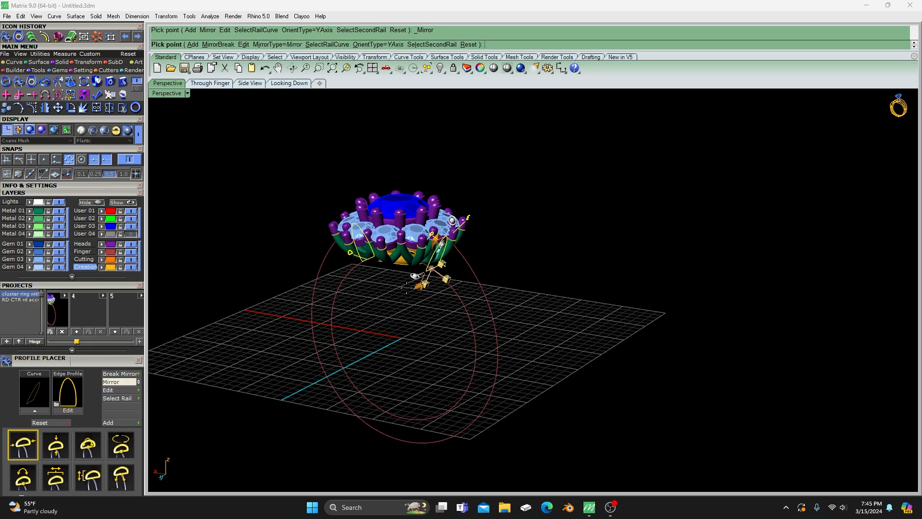
- Add another shank profile at position 0.00 at the bottom of the rails and finish the profile placement
{"action": "left_click", "coordinate": [127, 420]}
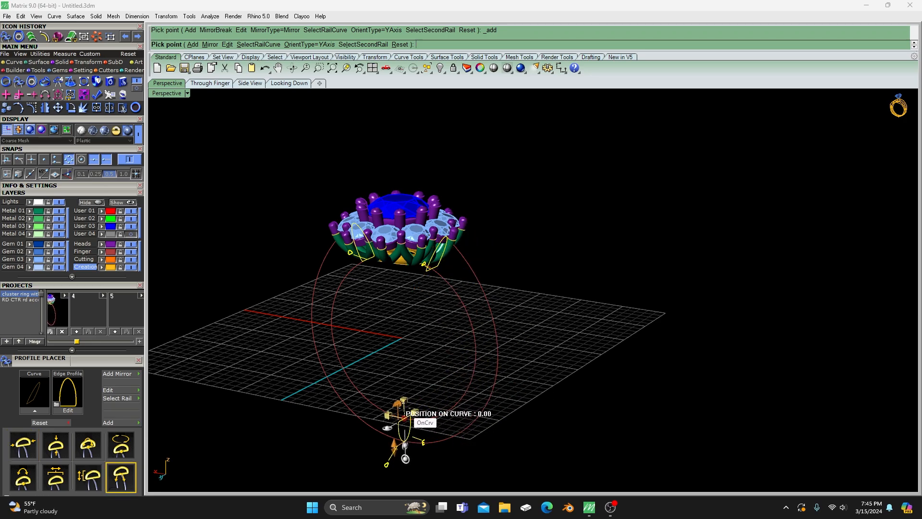
{"action": "left_click", "coordinate": [405, 408]}
{"action": "scroll", "coordinate": [461, 321], "scroll_direction": "down", "scroll_amount": 5}
{"action": "right_click_drag", "start_coordinate": [490, 336], "coordinate": [511, 345]}
{"action": "scroll", "coordinate": [498, 332], "scroll_direction": "up", "scroll_amount": 7}
{"action": "scroll", "coordinate": [497, 332], "scroll_direction": "up", "scroll_amount": 4}
{"action": "left_click_drag", "start_coordinate": [393, 344], "coordinate": [361, 344]}
{"action": "scroll", "coordinate": [325, 317], "scroll_direction": "down", "scroll_amount": 4}
{"action": "right_click_drag", "start_coordinate": [326, 317], "coordinate": [509, 321]}
{"action": "scroll", "coordinate": [403, 313], "scroll_direction": "down", "scroll_amount": 2}
{"action": "scroll", "coordinate": [451, 317], "scroll_direction": "down", "scroll_amount": 2}
{"action": "right_click", "coordinate": [464, 309]}
- Sweep the shank with a two-rail sweep along the outer and inner ring rails through the placed profiles, using Do not simplify
{"action": "scroll", "coordinate": [380, 340], "scroll_direction": "up", "scroll_amount": 2}
{"action": "scroll", "coordinate": [379, 339], "scroll_direction": "up", "scroll_amount": 2}
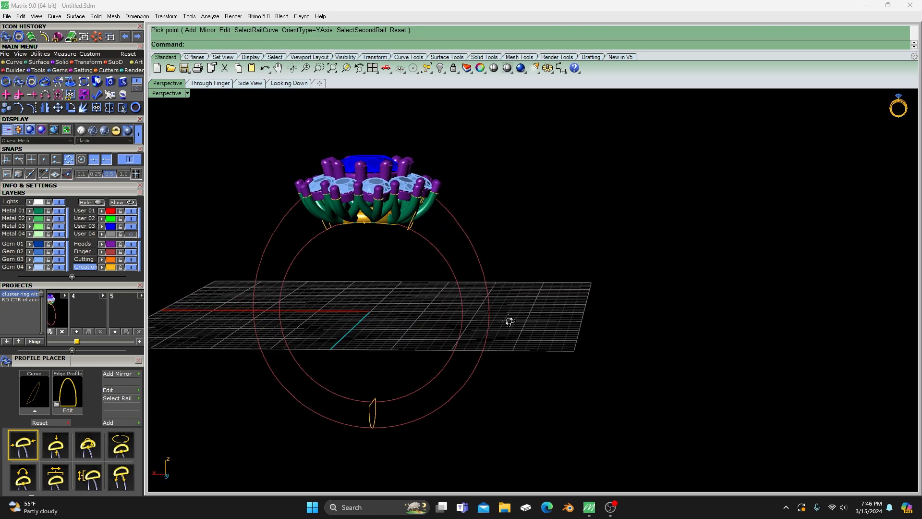
{"action": "left_click", "coordinate": [39, 63]}
{"action": "left_click", "coordinate": [32, 81]}
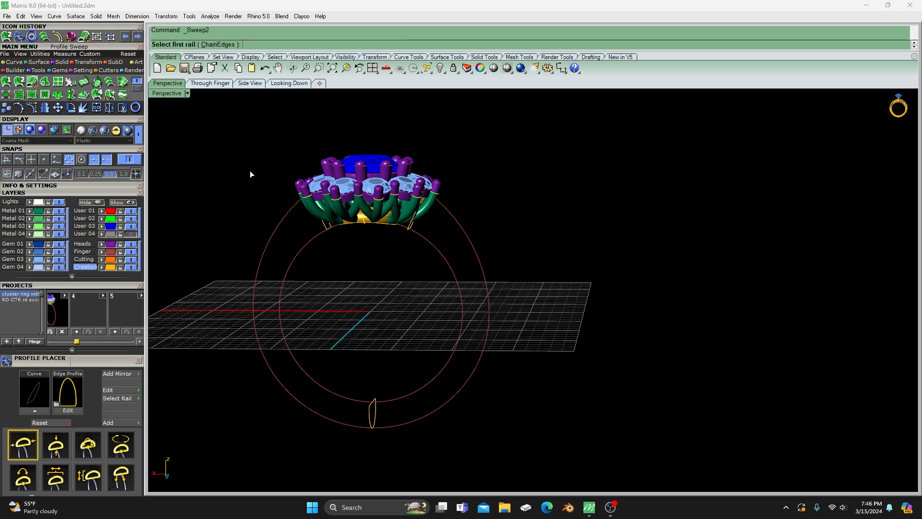
{"action": "left_click", "coordinate": [313, 238]}
{"action": "left_click", "coordinate": [287, 213]}
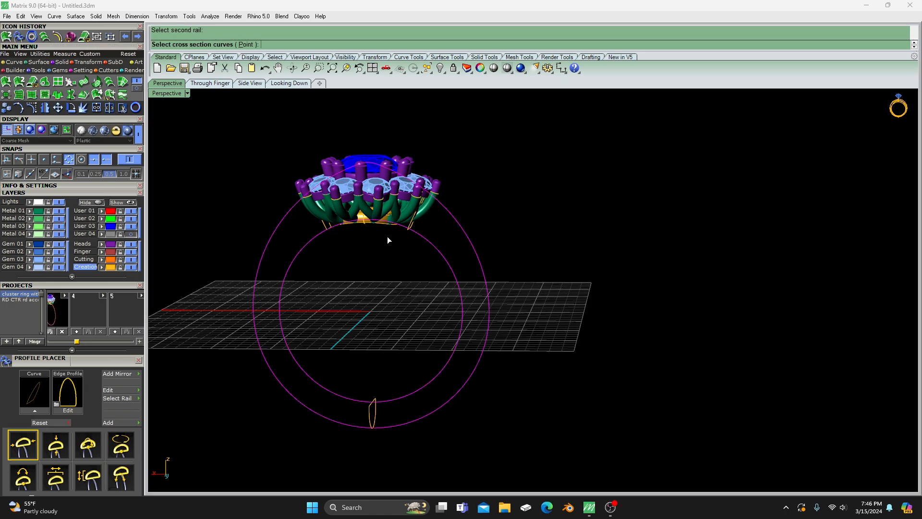
{"action": "left_click", "coordinate": [410, 229]}
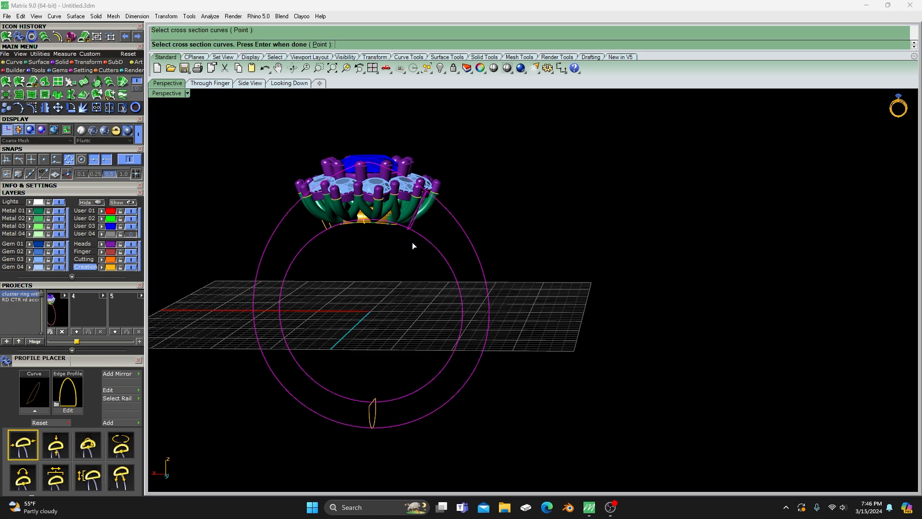
{"action": "left_click", "coordinate": [374, 412]}
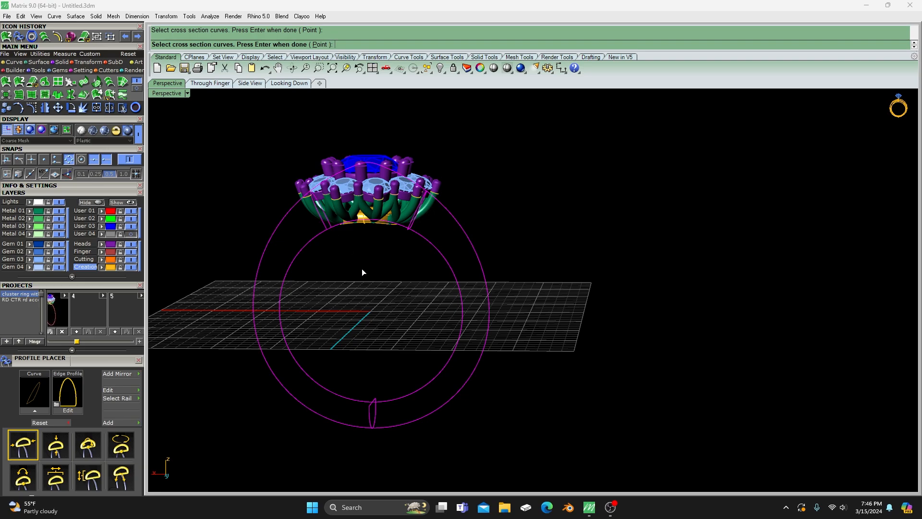
{"action": "key", "text": "Return"}
{"action": "key", "text": "Return"}
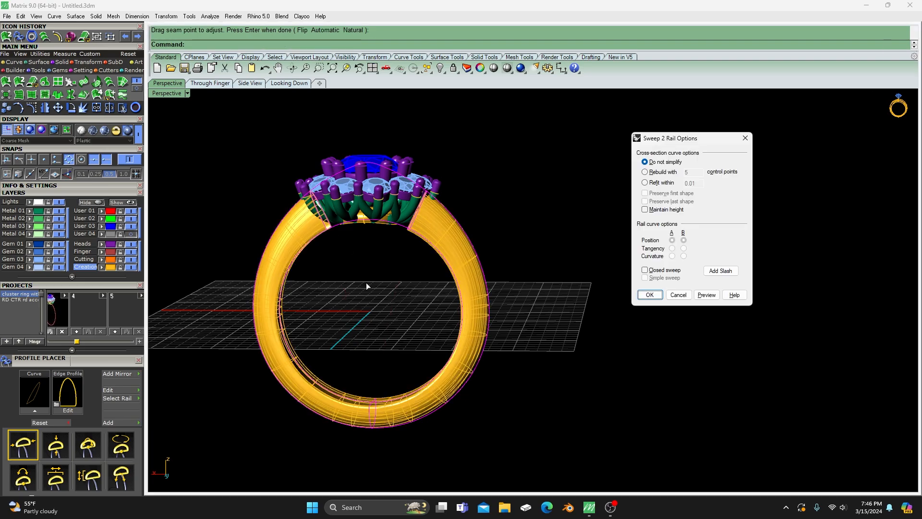
{"action": "right_click_drag", "start_coordinate": [587, 286], "coordinate": [436, 227]}
{"action": "scroll", "coordinate": [437, 227], "scroll_direction": "up", "scroll_amount": 5}
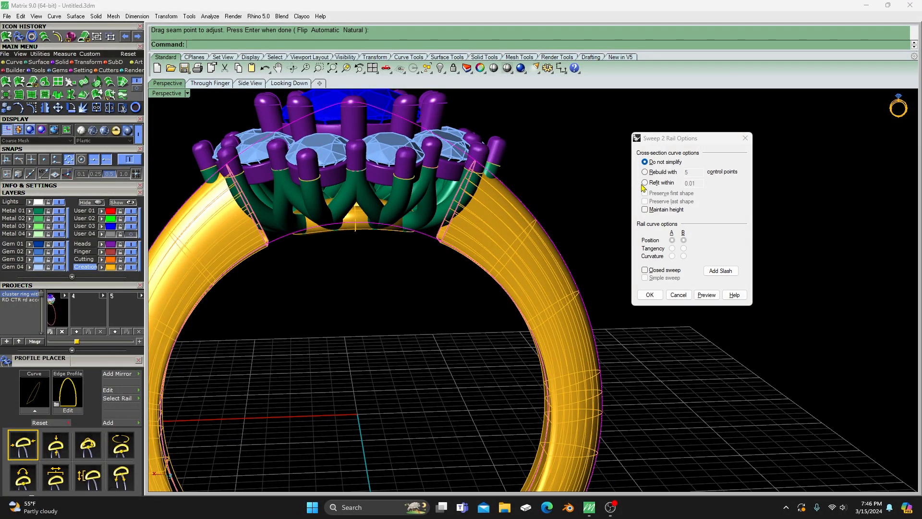
{"action": "left_click", "coordinate": [653, 295]}
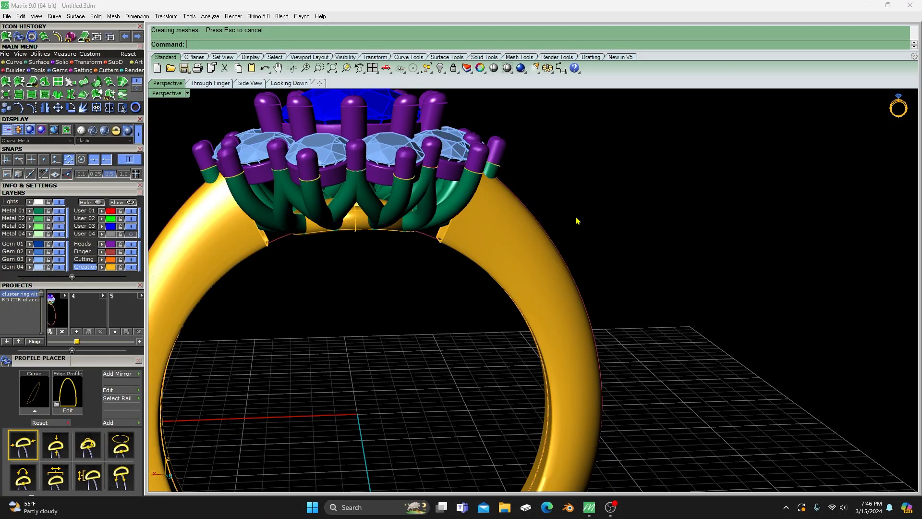
- Assign the swept shank to the Metal 02 layer and the base gallery under the head to Metal 04
{"action": "left_click", "coordinate": [531, 256]}
{"action": "left_click", "coordinate": [30, 219]}
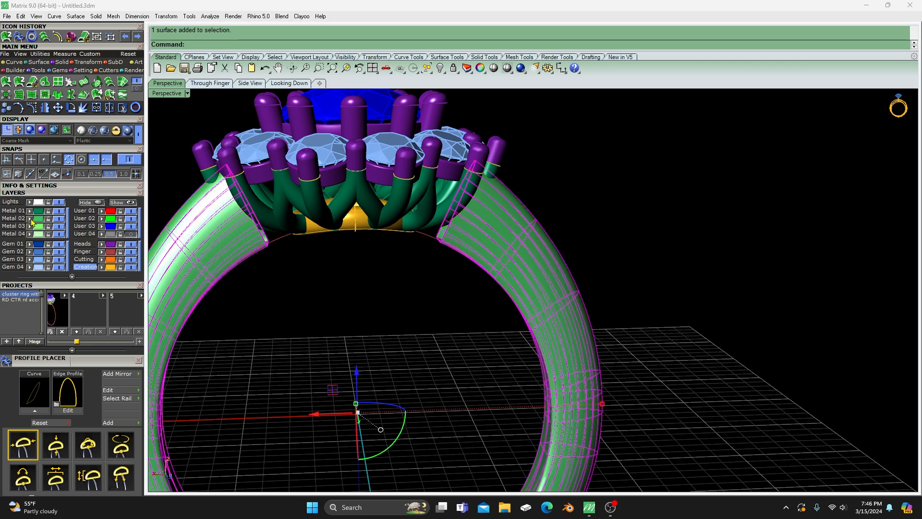
{"action": "left_click", "coordinate": [665, 193]}
{"action": "left_click", "coordinate": [362, 228]}
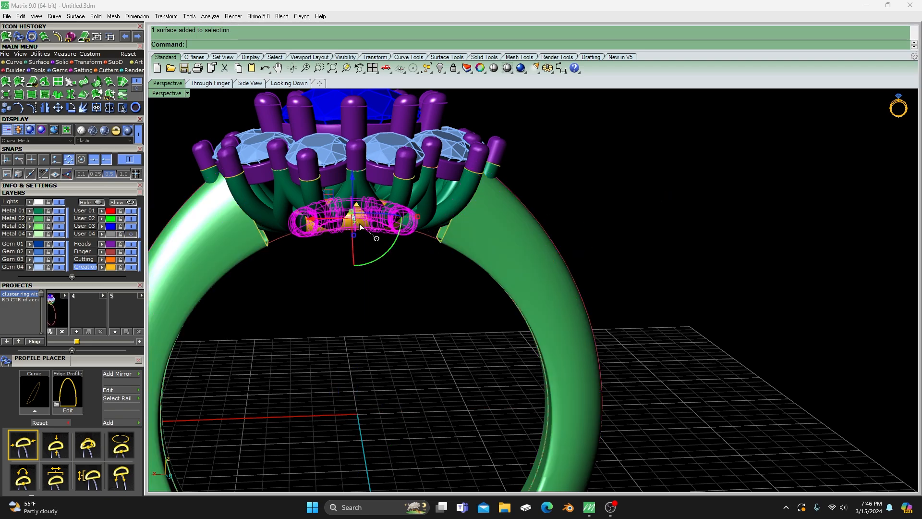
{"action": "left_click", "coordinate": [29, 233]}
{"action": "left_click", "coordinate": [322, 301]}
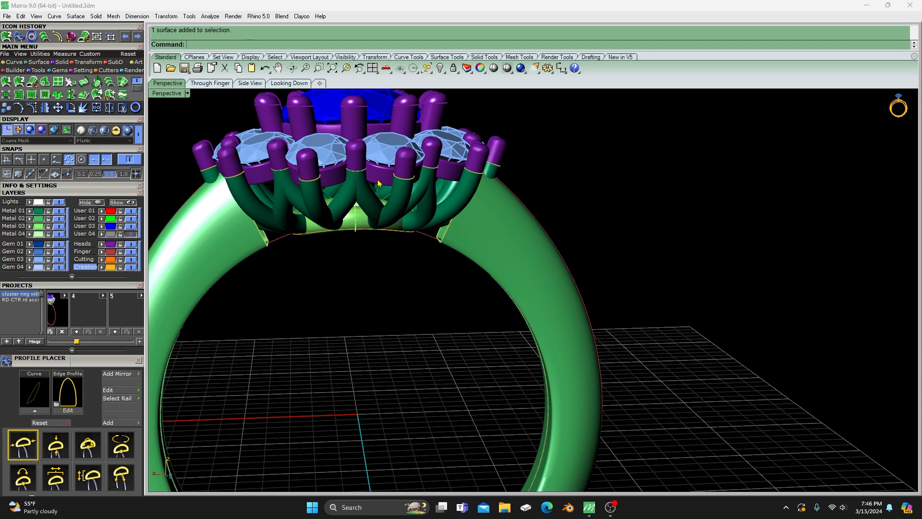
- Examine the shank and its open ends beneath the head from different angles
{"action": "scroll", "coordinate": [621, 212], "scroll_direction": "down", "scroll_amount": 5}
{"action": "right_click_drag", "start_coordinate": [618, 236], "coordinate": [592, 228]}
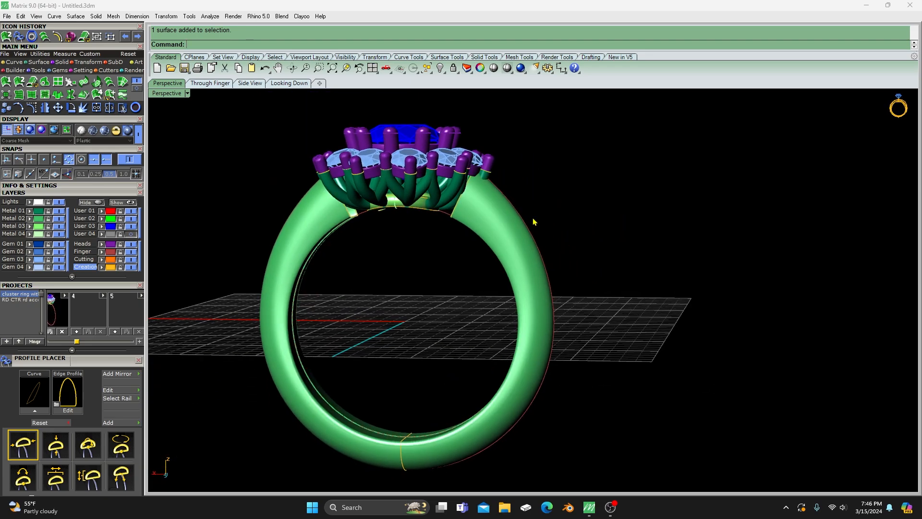
{"action": "scroll", "coordinate": [522, 213], "scroll_direction": "up", "scroll_amount": 6}
{"action": "scroll", "coordinate": [496, 230], "scroll_direction": "down", "scroll_amount": 6}
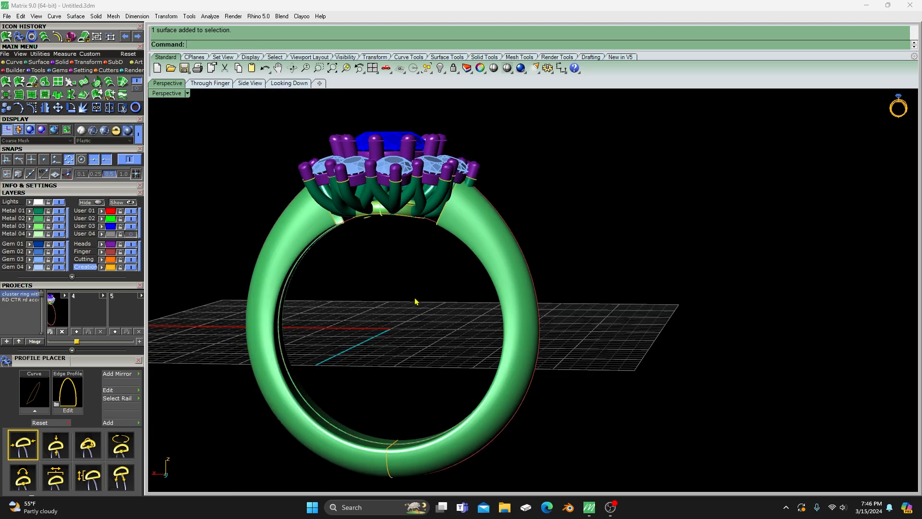
{"action": "right_click_drag", "start_coordinate": [416, 301], "coordinate": [455, 316]}
{"action": "scroll", "coordinate": [445, 256], "scroll_direction": "up", "scroll_amount": 3}
{"action": "scroll", "coordinate": [434, 285], "scroll_direction": "up", "scroll_amount": 5}
{"action": "scroll", "coordinate": [430, 287], "scroll_direction": "down", "scroll_amount": 5}
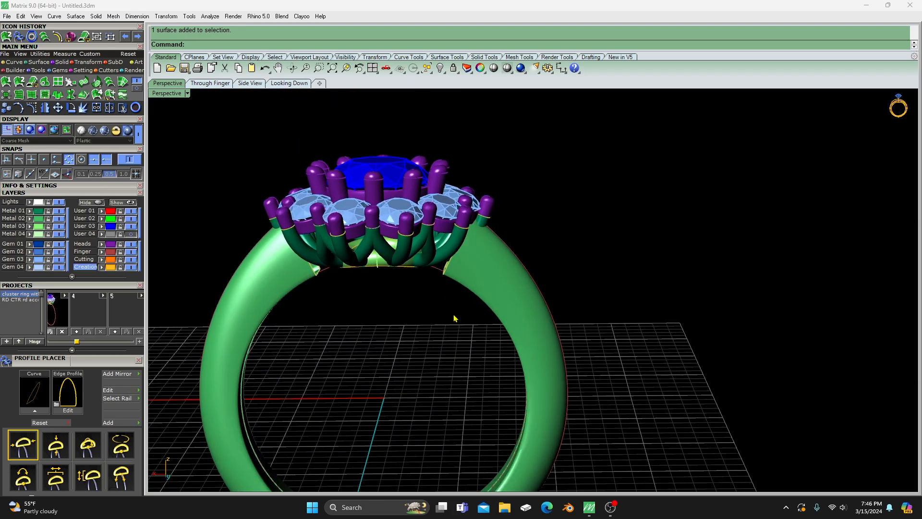
- Cap one open shank end beside the base gallery by applying Profile Cap to its profile curve with amount 0.5
{"action": "scroll", "coordinate": [446, 283], "scroll_direction": "up", "scroll_amount": 2}
{"action": "left_click", "coordinate": [449, 265]}
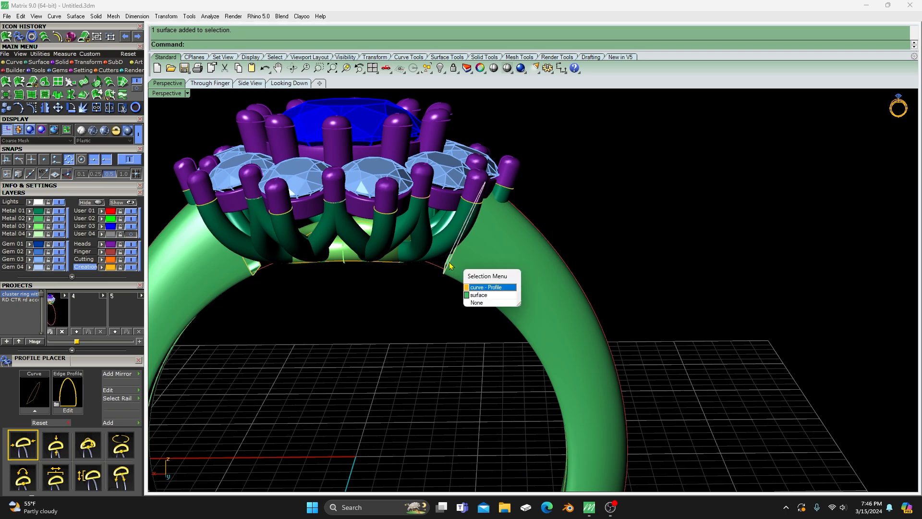
{"action": "left_click", "coordinate": [473, 287]}
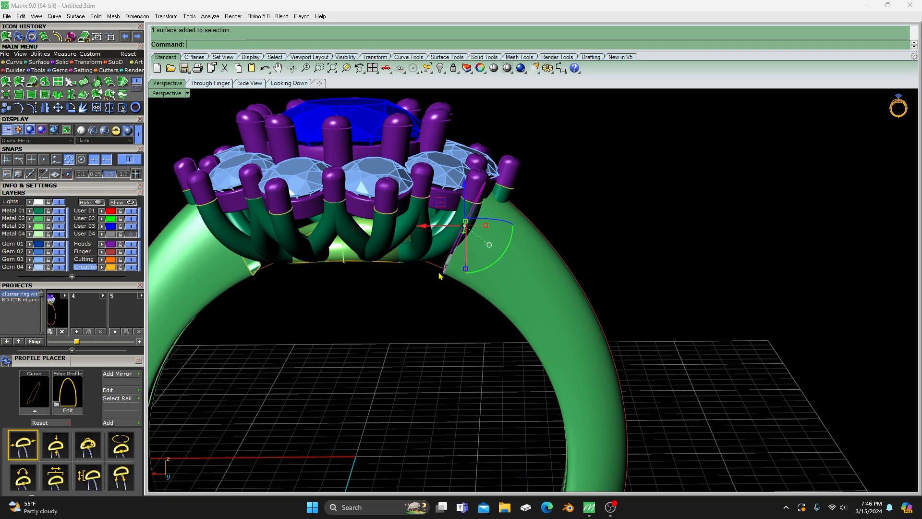
{"action": "left_click", "coordinate": [39, 71]}
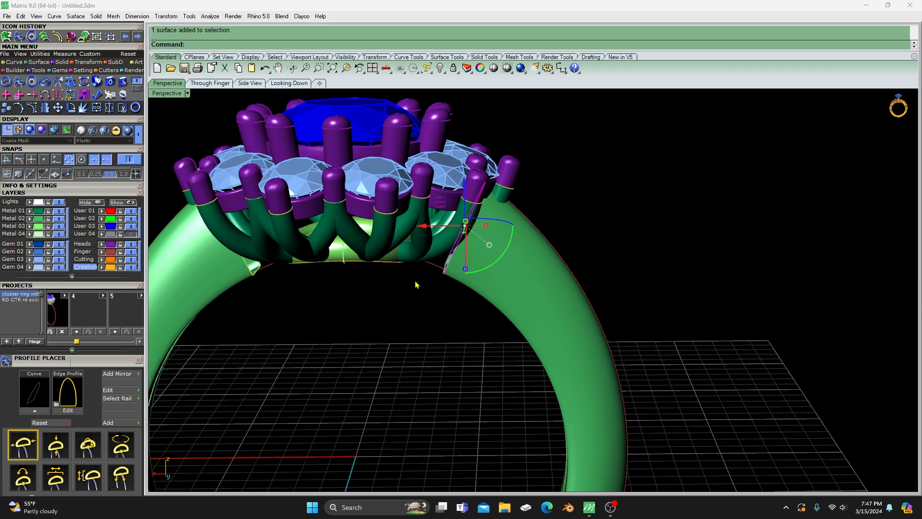
{"action": "key", "text": "F6"}
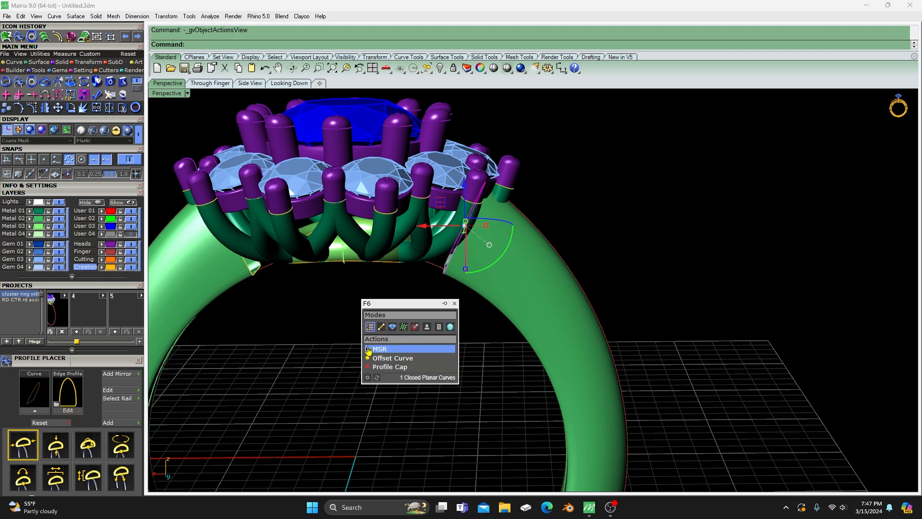
{"action": "left_click", "coordinate": [382, 368]}
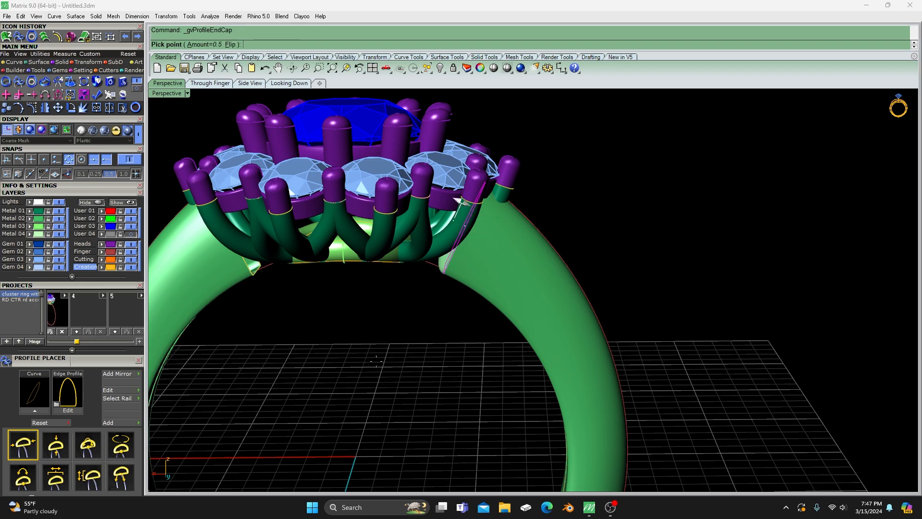
{"action": "left_click", "coordinate": [432, 303]}
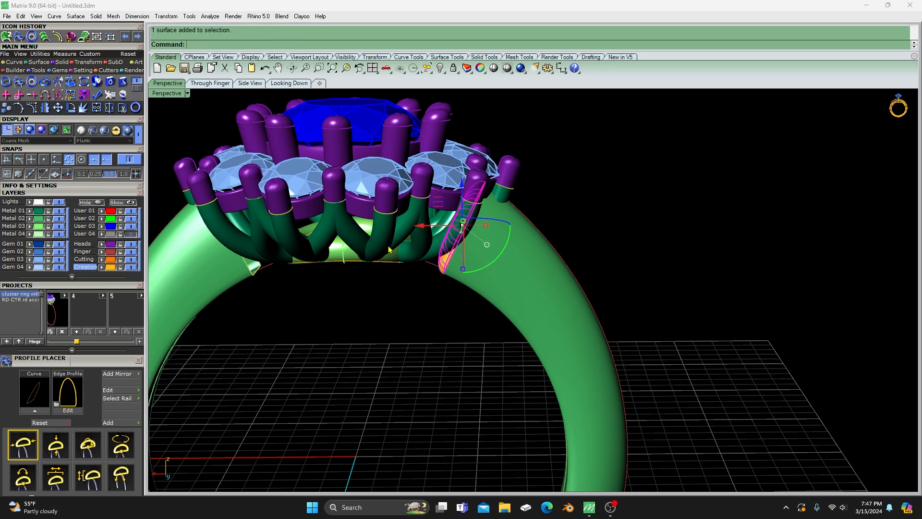
- Mirror a copy of the shank end cap to the opposite side of the ring, with the mirror plane starting at 0,0,0
{"action": "scroll", "coordinate": [382, 304], "scroll_direction": "down", "scroll_amount": 3}
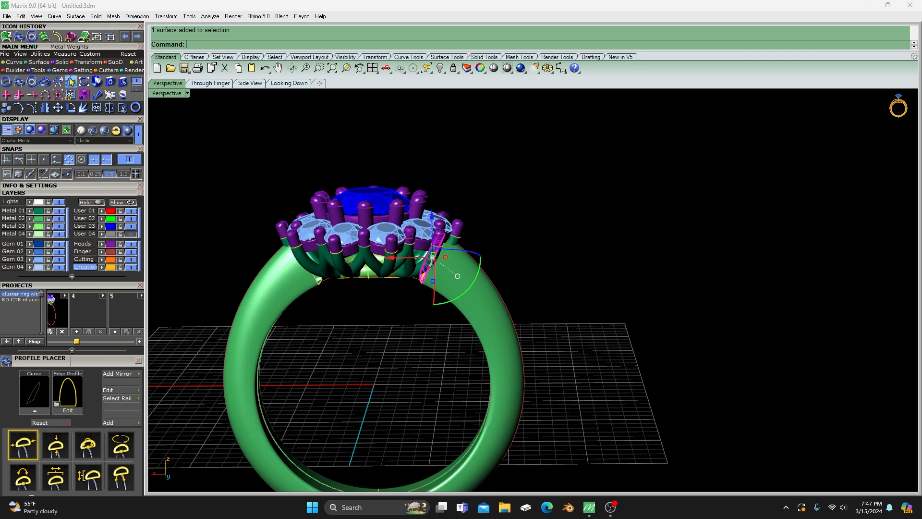
{"action": "right_click", "coordinate": [46, 108]}
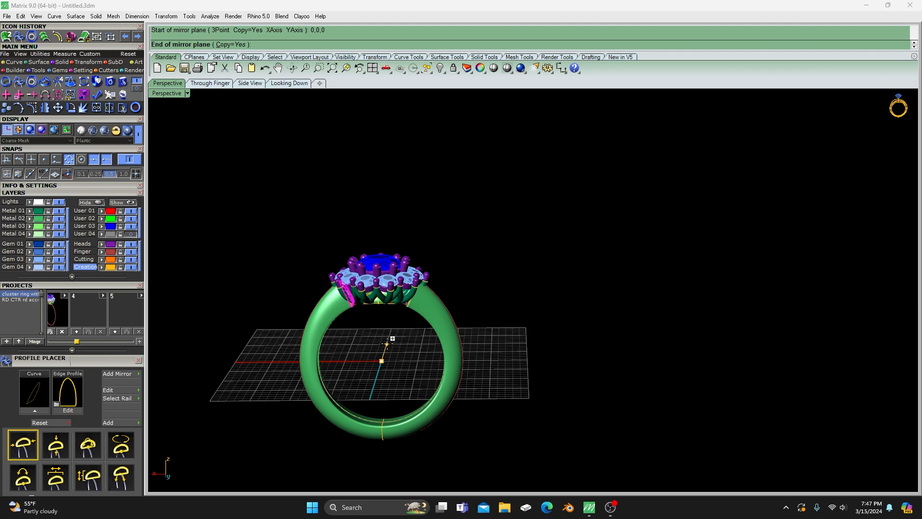
{"action": "left_click", "coordinate": [387, 344]}
{"action": "key", "text": "Escape"}
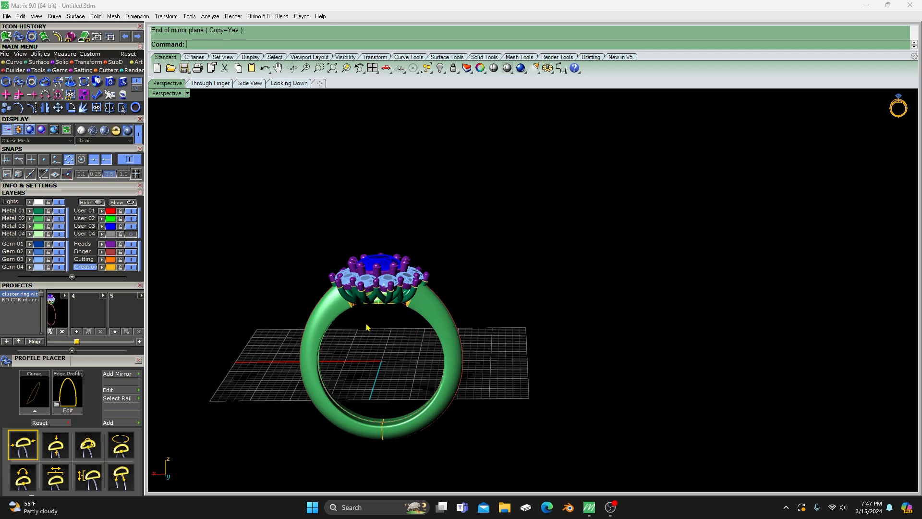
- Join both end caps to the swept shank, and undo the join
{"action": "scroll", "coordinate": [370, 326], "scroll_direction": "up", "scroll_amount": 5}
{"action": "left_click", "coordinate": [498, 269]}
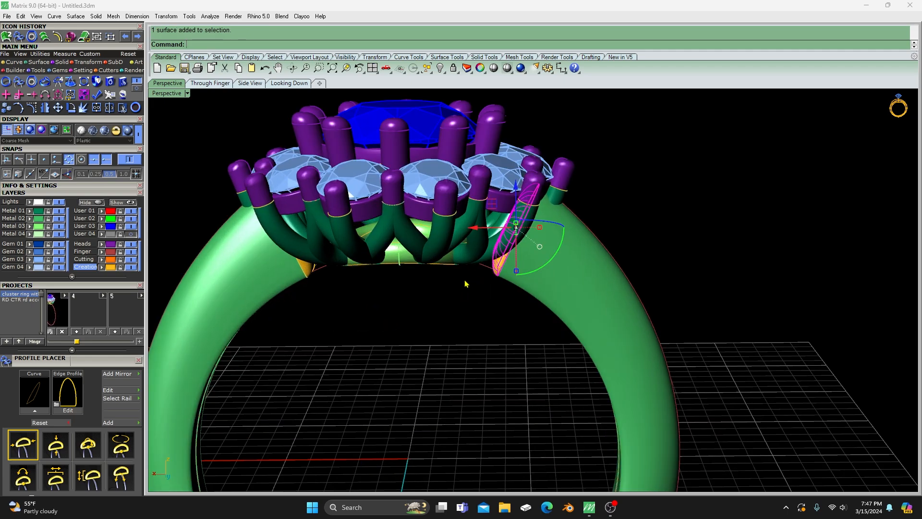
{"action": "left_click", "coordinate": [313, 274], "text": "shift"}
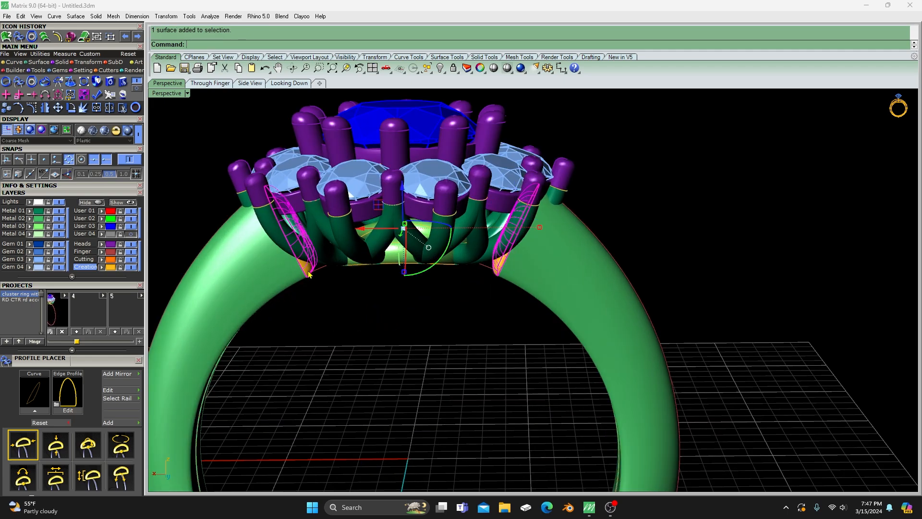
{"action": "left_click", "coordinate": [252, 275], "text": "shift"}
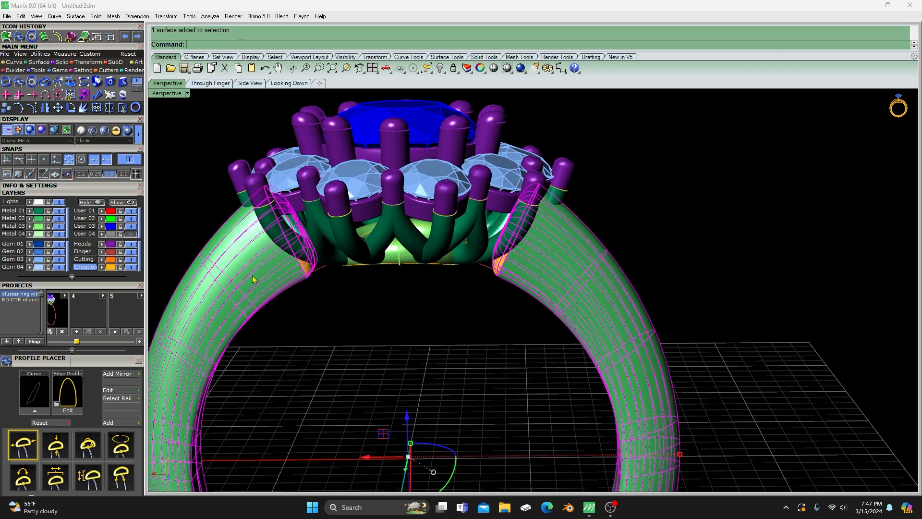
{"action": "left_click", "coordinate": [97, 108]}
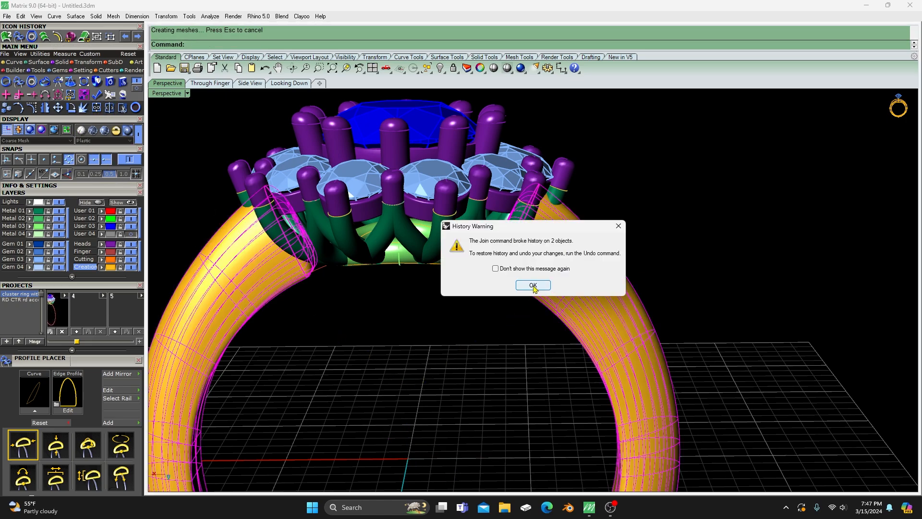
{"action": "left_click", "coordinate": [531, 285]}
{"action": "left_click", "coordinate": [500, 333]}
{"action": "left_click", "coordinate": [534, 284]}
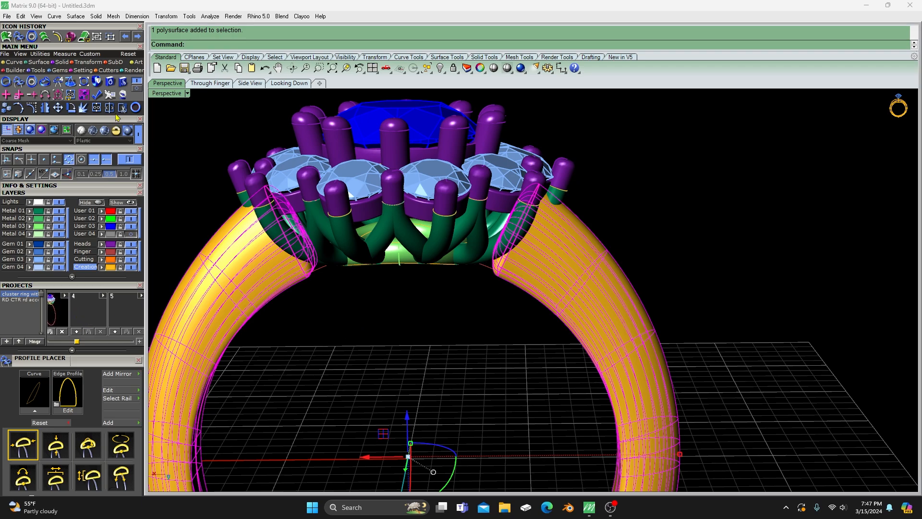
{"action": "left_click", "coordinate": [126, 39]}
- Save the whole ring as version 4 of the "cluster ring with prongs" project
{"action": "scroll", "coordinate": [401, 326], "scroll_direction": "down", "scroll_amount": 5}
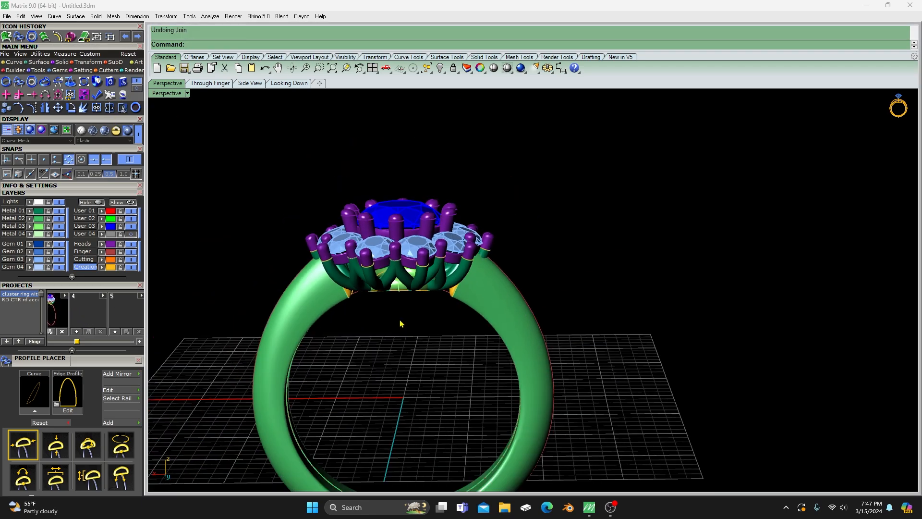
{"action": "right_click_drag", "start_coordinate": [398, 333], "coordinate": [386, 349]}
{"action": "left_click_drag", "start_coordinate": [279, 130], "coordinate": [603, 436]}
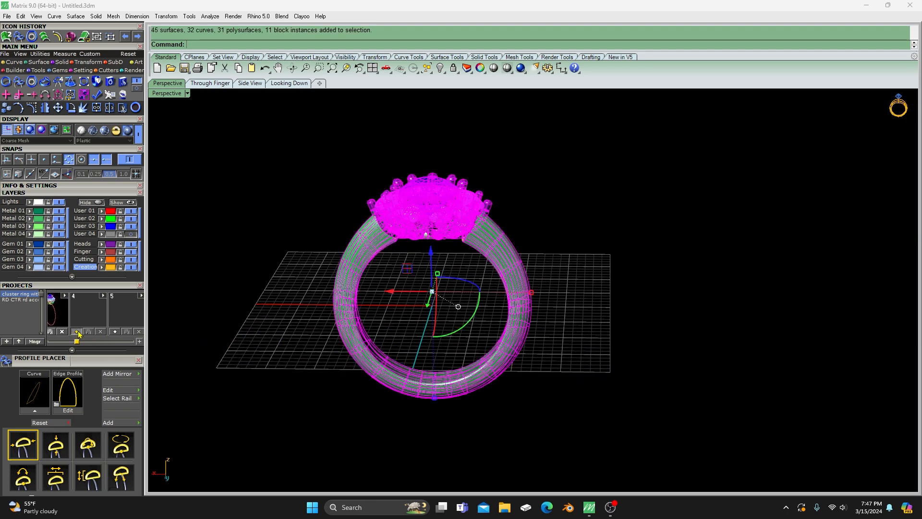
{"action": "left_click", "coordinate": [139, 340]}
{"action": "left_click", "coordinate": [244, 373]}
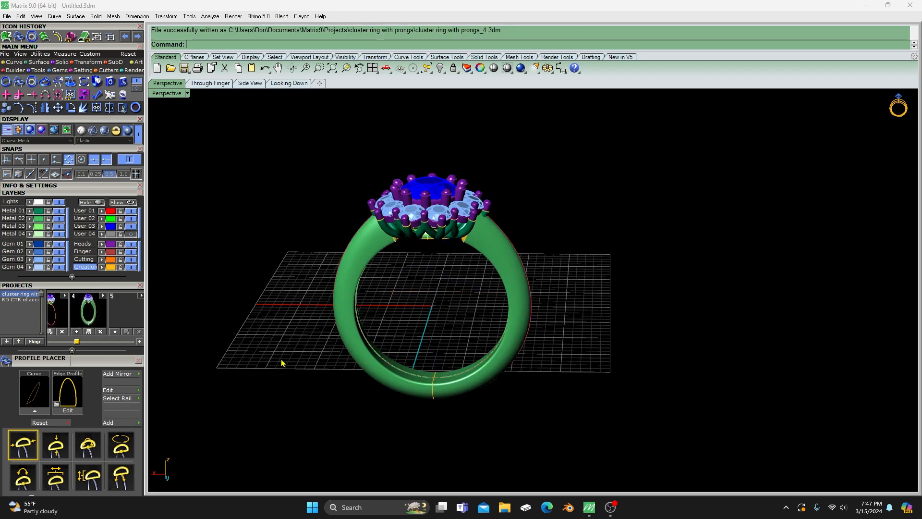
- Join both shank end caps beside the base gallery to the swept shank
{"action": "scroll", "coordinate": [448, 233], "scroll_direction": "up", "scroll_amount": 3}
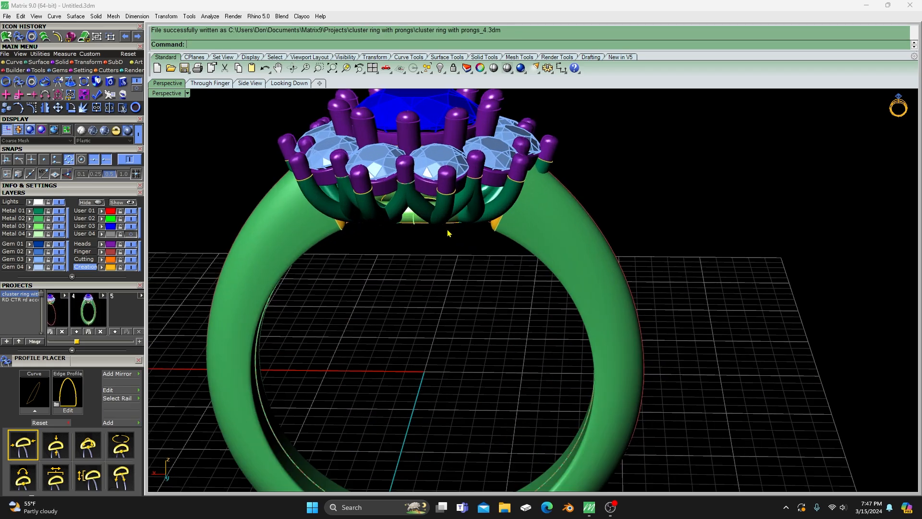
{"action": "left_click", "coordinate": [498, 224]}
{"action": "left_click", "coordinate": [538, 234]}
{"action": "left_click", "coordinate": [491, 256]}
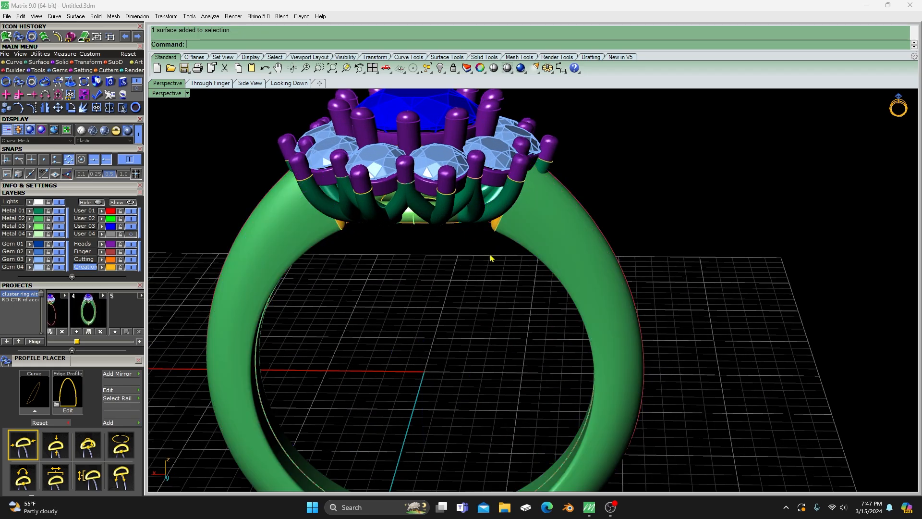
{"action": "scroll", "coordinate": [497, 228], "scroll_direction": "up", "scroll_amount": 3}
{"action": "left_click", "coordinate": [497, 228]}
{"action": "left_click", "coordinate": [560, 250]}
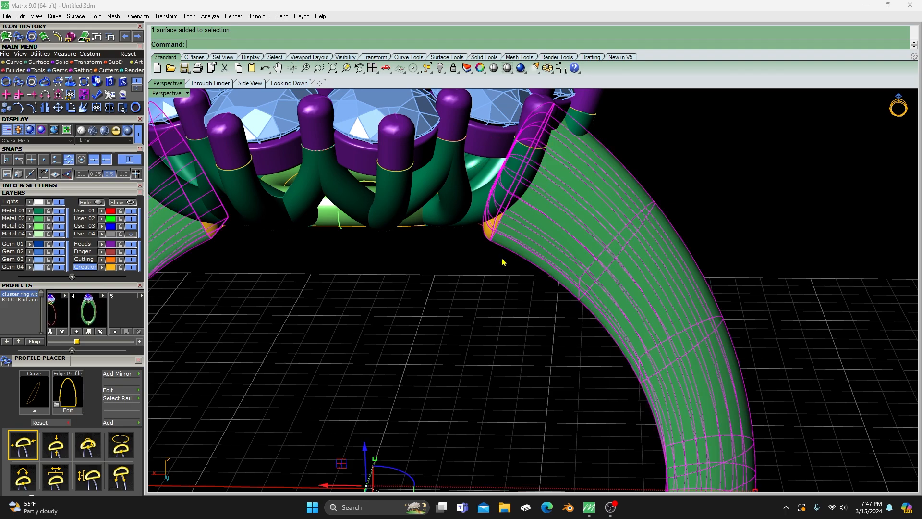
{"action": "left_click", "coordinate": [214, 237]}
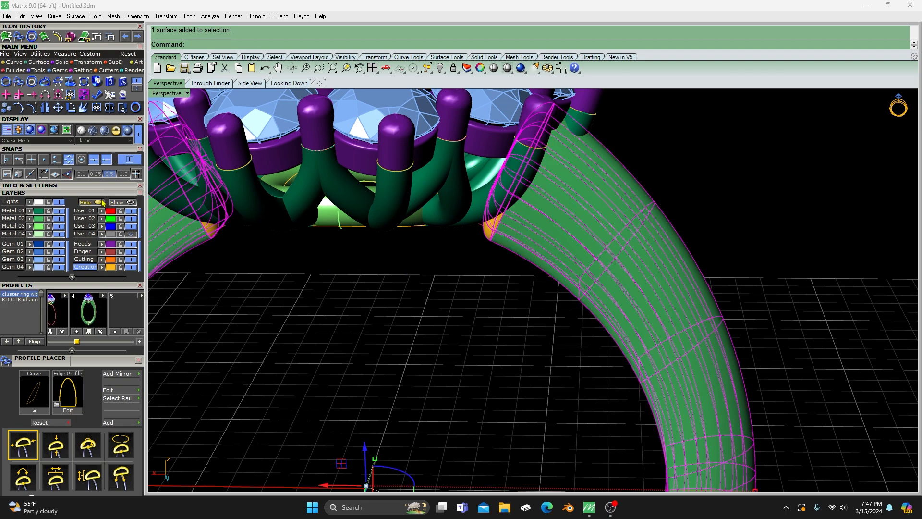
{"action": "left_click", "coordinate": [97, 107]}
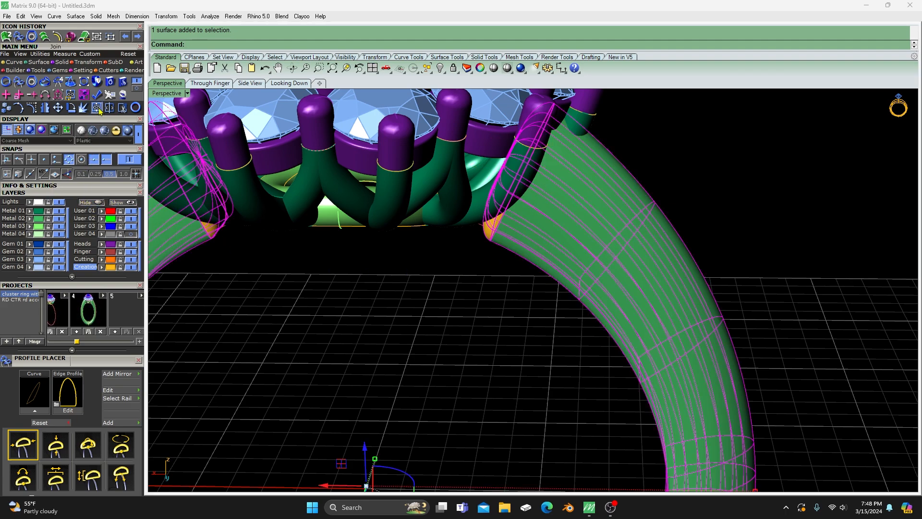
{"action": "left_click", "coordinate": [533, 285]}
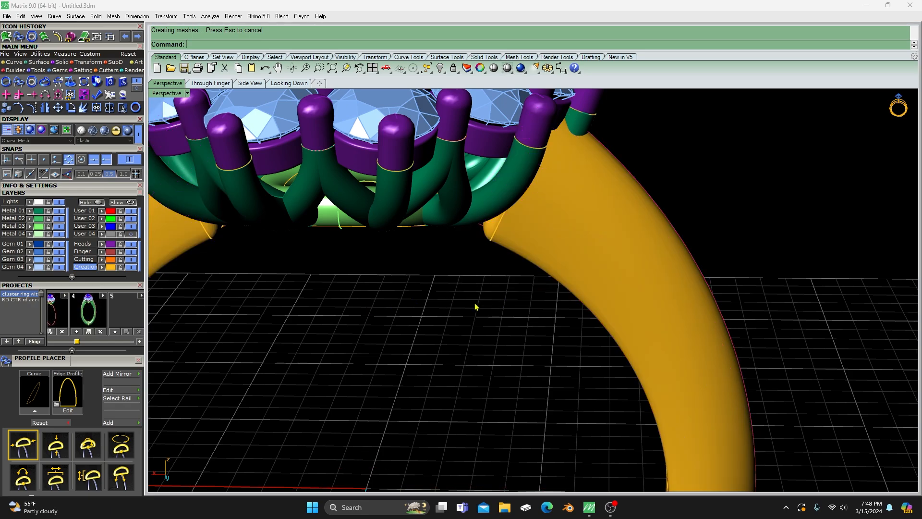
- Assign the joined shank to the Metal 02 layer and clear the selection
{"action": "scroll", "coordinate": [480, 305], "scroll_direction": "down", "scroll_amount": 3}
{"action": "left_click", "coordinate": [542, 263]}
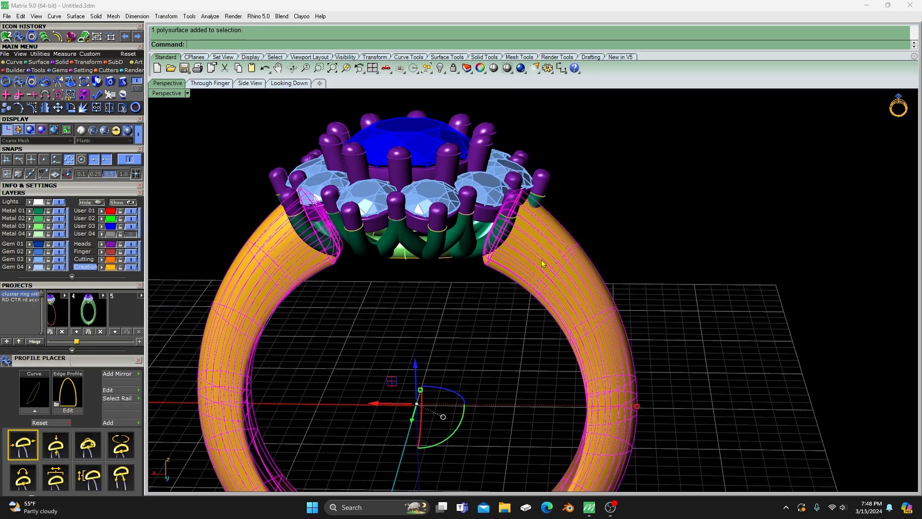
{"action": "left_click", "coordinate": [31, 219]}
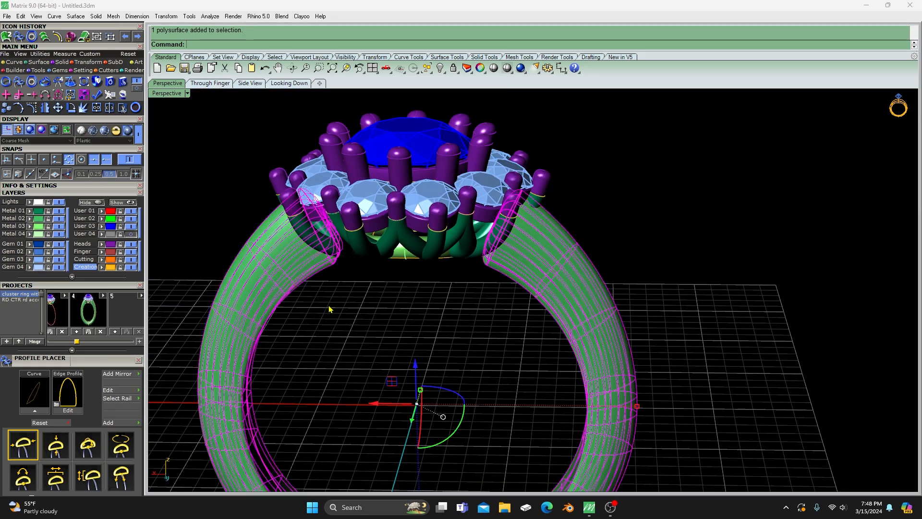
{"action": "left_click", "coordinate": [331, 309]}
- Place a profile on the ring's inner finger rail curve with Profile Placer
{"action": "scroll", "coordinate": [384, 304], "scroll_direction": "down", "scroll_amount": 3}
{"action": "right_click_drag", "start_coordinate": [394, 314], "coordinate": [420, 287]}
{"action": "scroll", "coordinate": [425, 293], "scroll_direction": "up", "scroll_amount": 5}
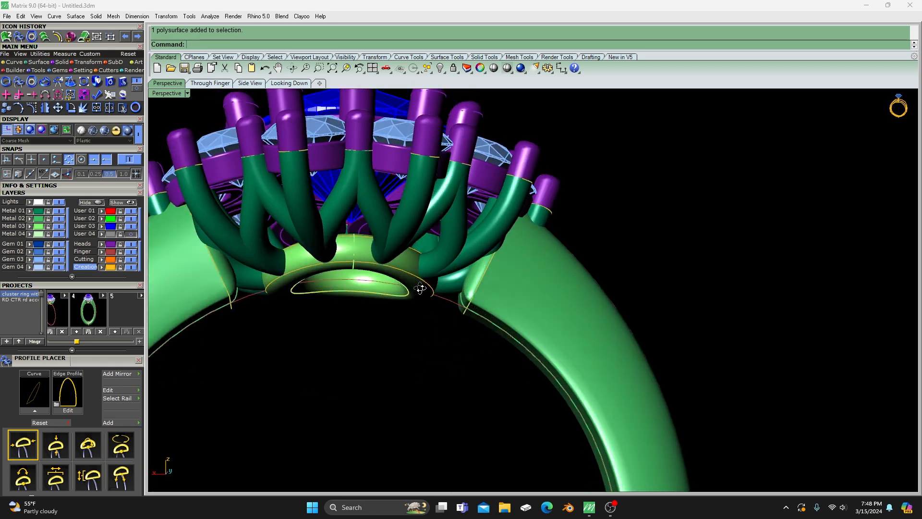
{"action": "left_click", "coordinate": [455, 311]}
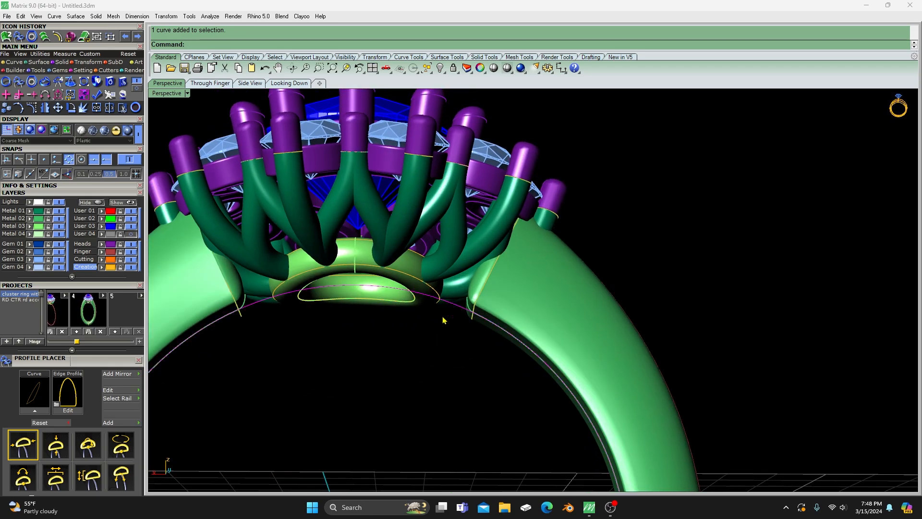
{"action": "right_click_drag", "start_coordinate": [443, 320], "coordinate": [391, 380]}
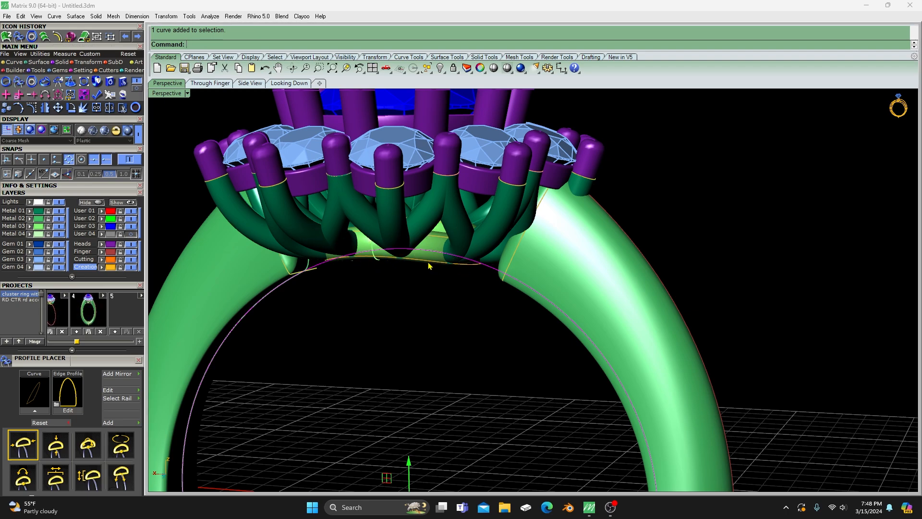
{"action": "scroll", "coordinate": [432, 316], "scroll_direction": "down", "scroll_amount": 3}
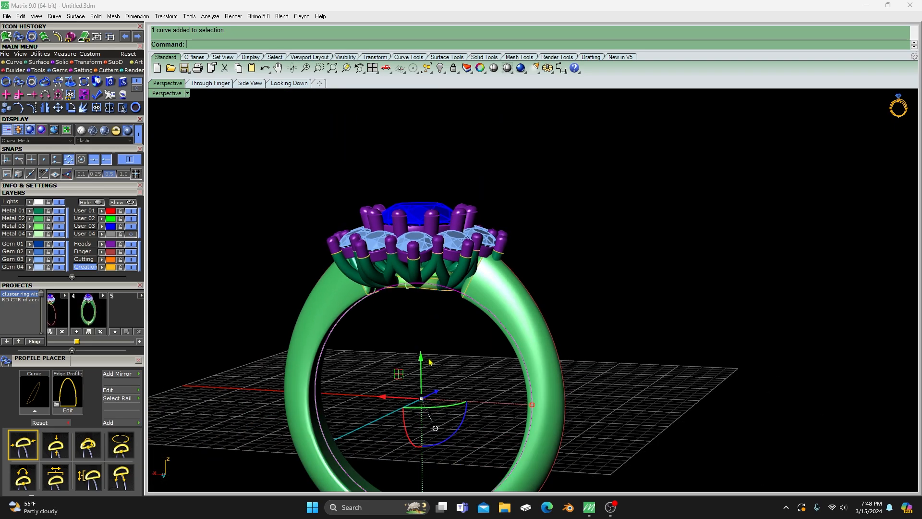
{"action": "scroll", "coordinate": [429, 361], "scroll_direction": "down", "scroll_amount": 2}
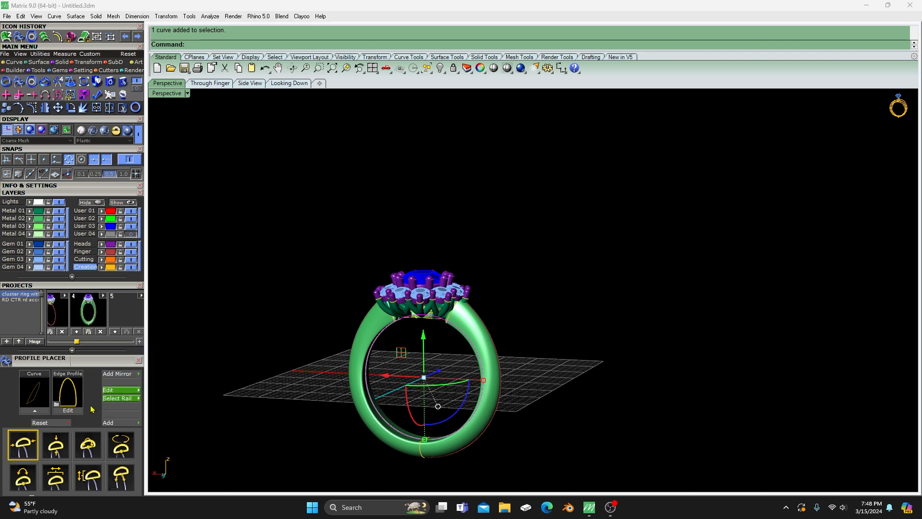
{"action": "left_click", "coordinate": [36, 406]}
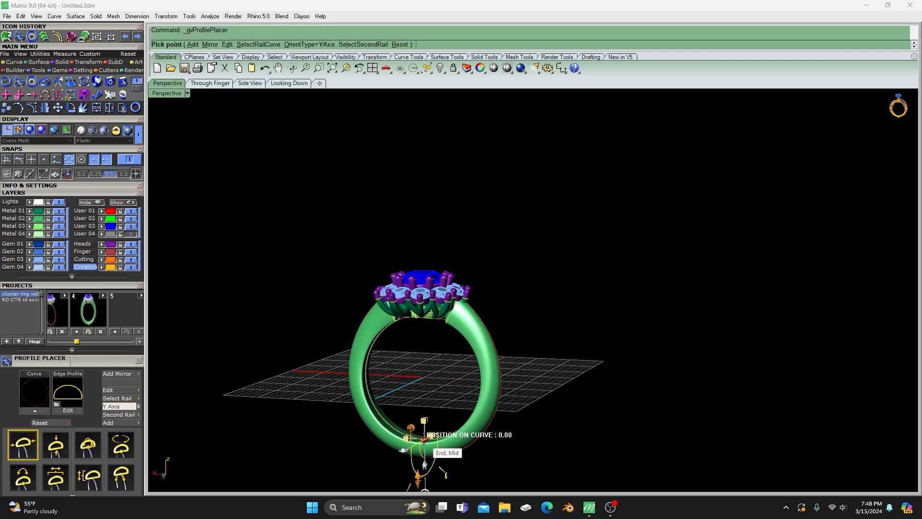
{"action": "scroll", "coordinate": [434, 361], "scroll_direction": "down", "scroll_amount": 6}
{"action": "right_click_drag", "start_coordinate": [434, 361], "coordinate": [384, 383]}
{"action": "scroll", "coordinate": [437, 399], "scroll_direction": "up", "scroll_amount": 7}
{"action": "scroll", "coordinate": [430, 406], "scroll_direction": "up", "scroll_amount": 4}
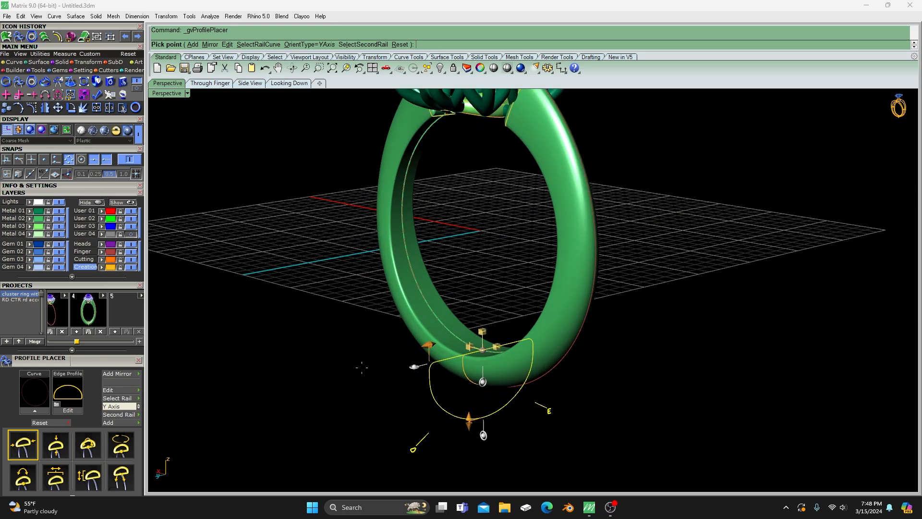
- Switch the placed profile to the rounded rectangle profileplacer_08 and reduce its width and height to fit within the shank
{"action": "left_click", "coordinate": [68, 398]}
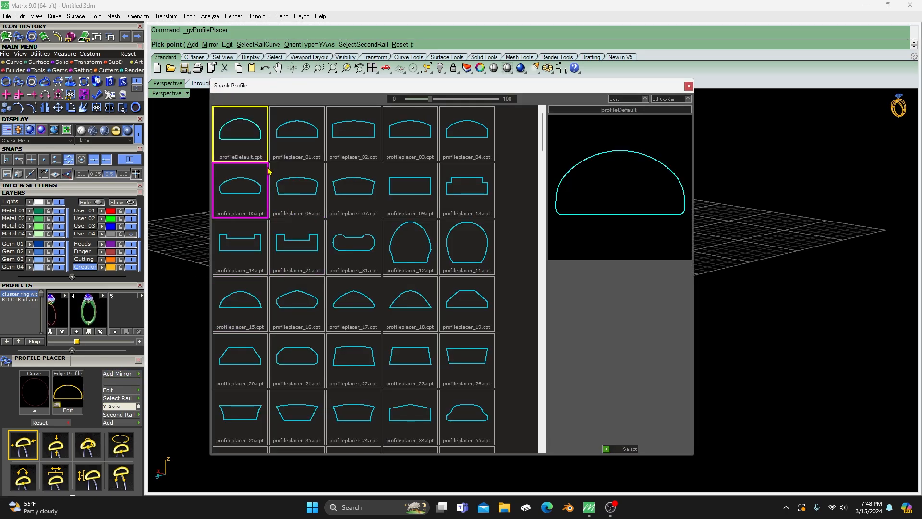
{"action": "scroll", "coordinate": [337, 292], "scroll_direction": "down", "scroll_amount": 7}
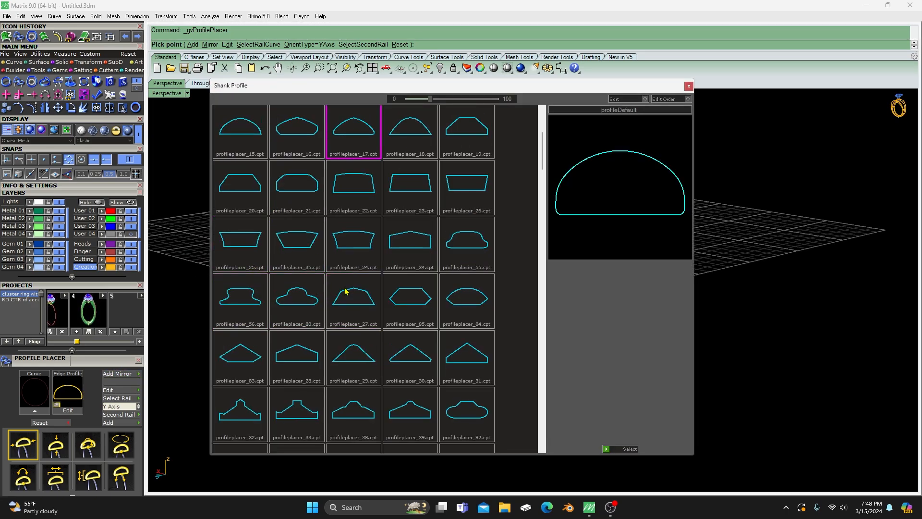
{"action": "scroll", "coordinate": [345, 291], "scroll_direction": "down", "scroll_amount": 10}
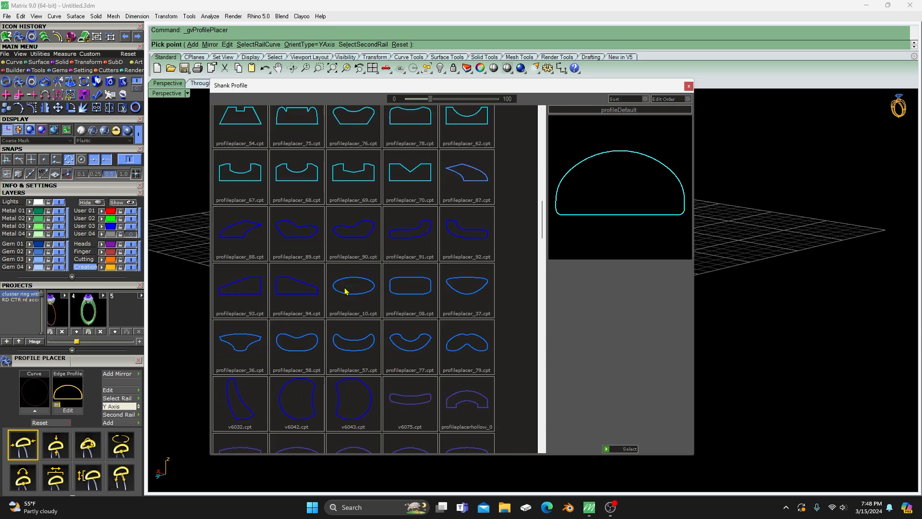
{"action": "double_click", "coordinate": [412, 287]}
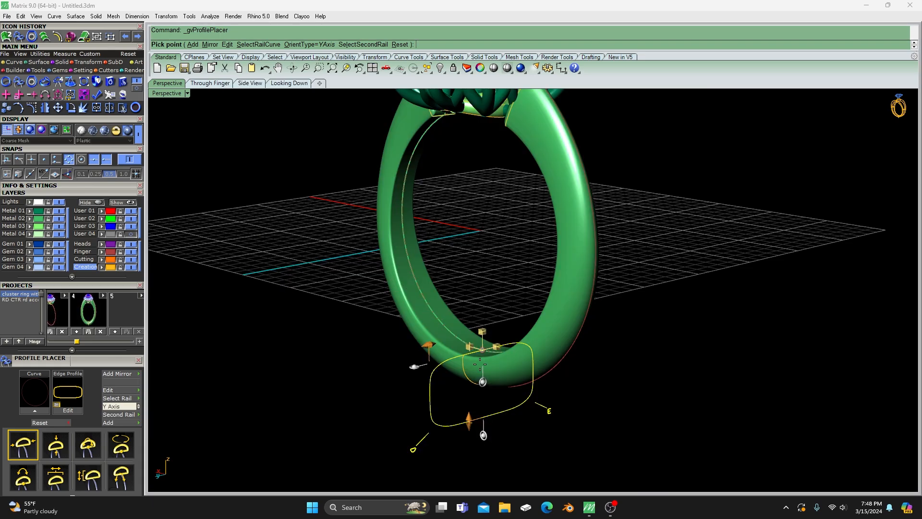
{"action": "right_click_drag", "start_coordinate": [480, 364], "coordinate": [452, 364]}
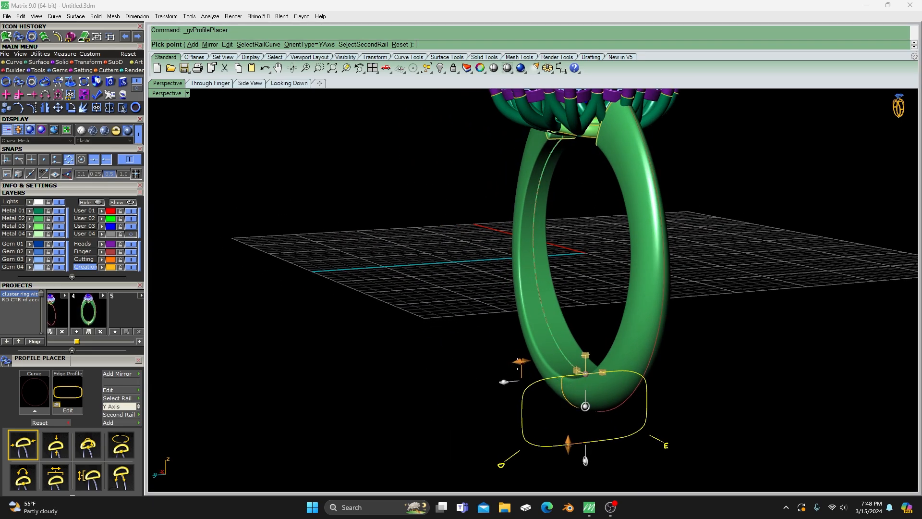
{"action": "left_click_drag", "start_coordinate": [521, 362], "coordinate": [576, 369]}
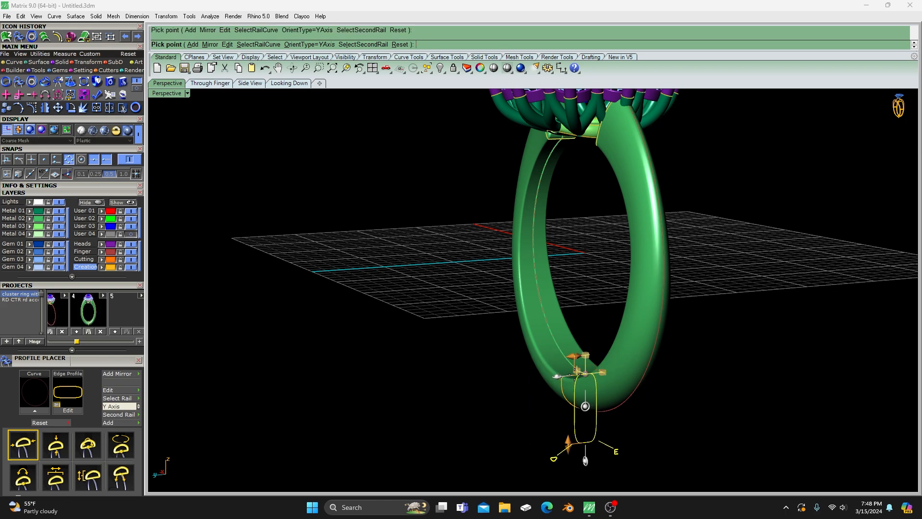
{"action": "left_click_drag", "start_coordinate": [569, 439], "coordinate": [585, 385]}
- Move the profile along the finger rail to just inside the shank end by the base gallery, using wireframe display
{"action": "right_click_drag", "start_coordinate": [488, 381], "coordinate": [529, 379]}
{"action": "scroll", "coordinate": [527, 377], "scroll_direction": "down", "scroll_amount": 5}
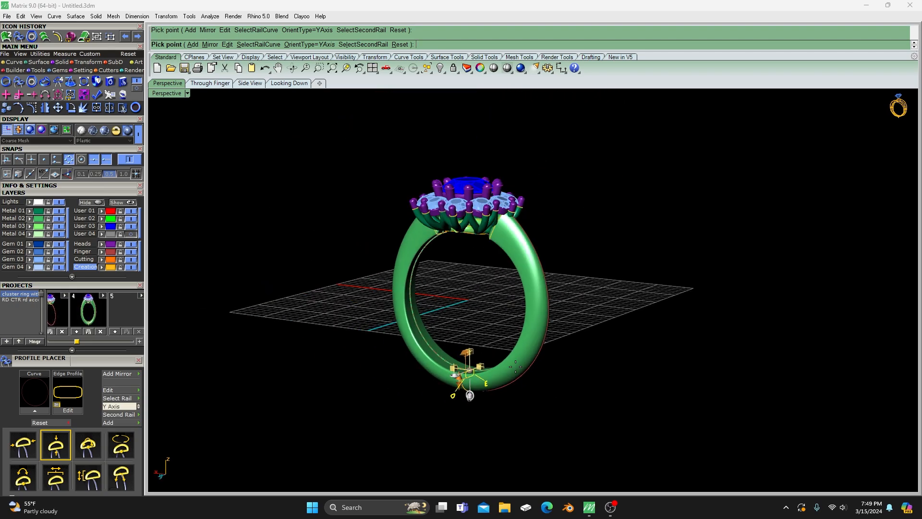
{"action": "left_click_drag", "start_coordinate": [486, 385], "coordinate": [511, 243]}
{"action": "scroll", "coordinate": [442, 262], "scroll_direction": "up", "scroll_amount": 6}
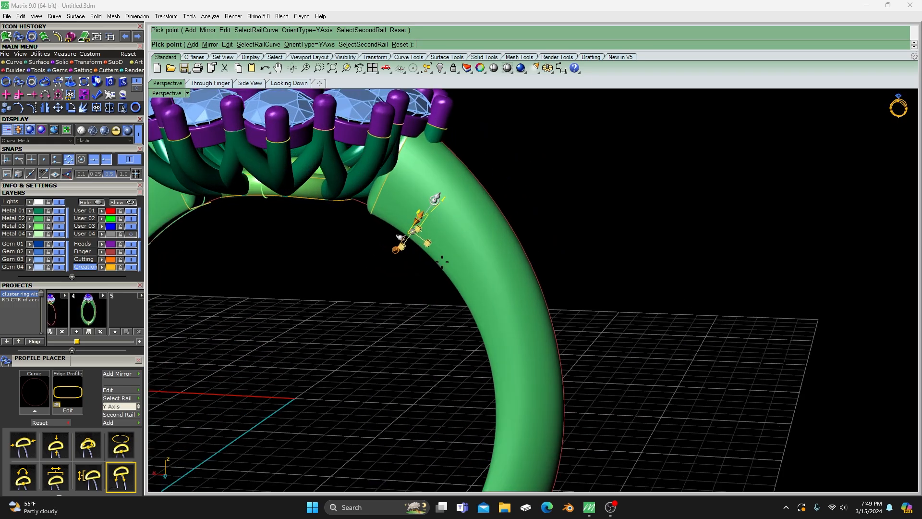
{"action": "scroll", "coordinate": [437, 321], "scroll_direction": "down", "scroll_amount": 6}
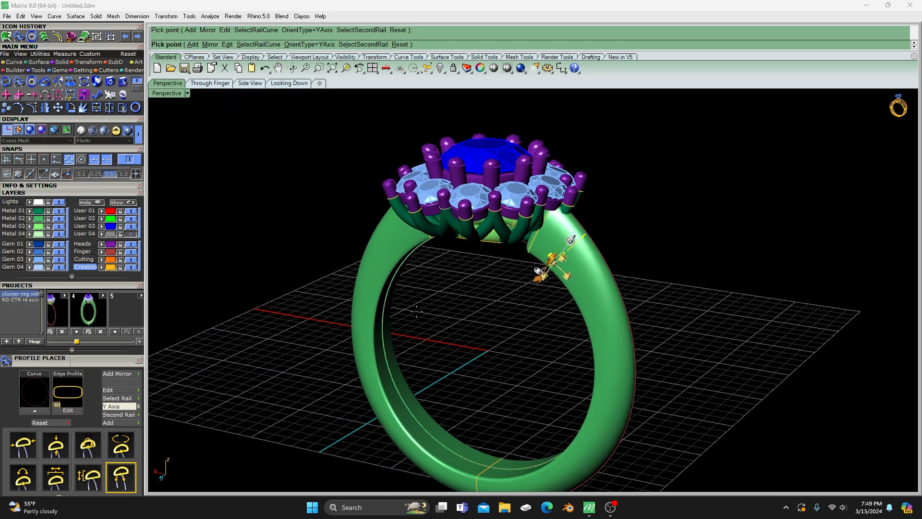
{"action": "left_click", "coordinate": [138, 133]}
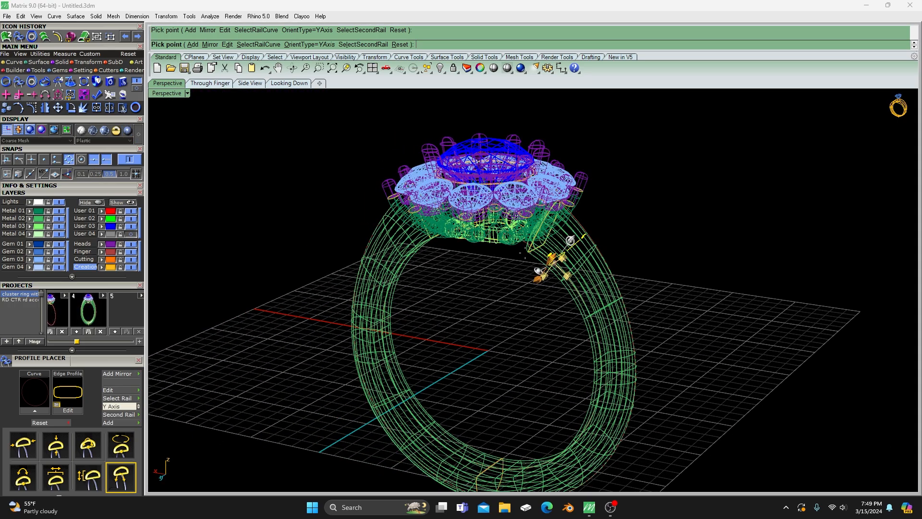
{"action": "scroll", "coordinate": [552, 255], "scroll_direction": "up", "scroll_amount": 4}
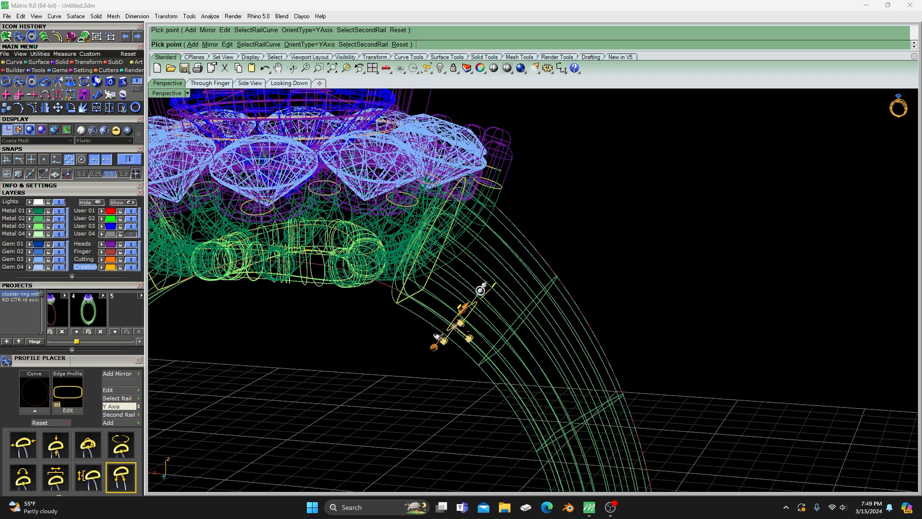
{"action": "left_click_drag", "start_coordinate": [454, 326], "coordinate": [432, 302]}
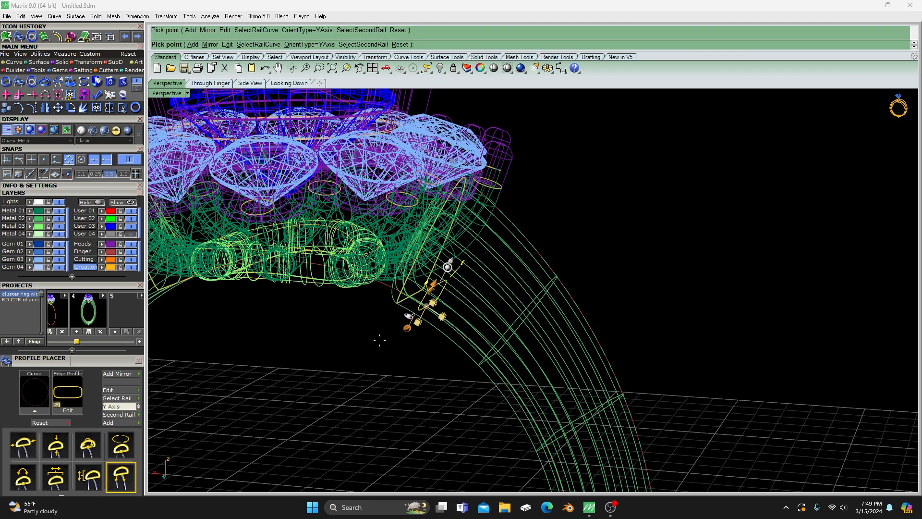
- Mirror the profile to the opposite shank end, nudge it slightly along the rail, and break the mirror link
{"action": "left_click", "coordinate": [117, 373]}
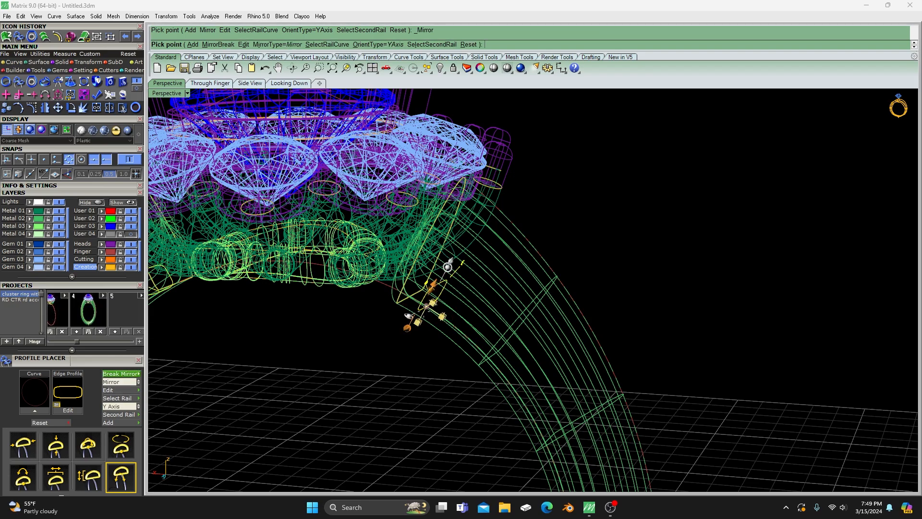
{"action": "mouse_move", "coordinate": [427, 302]}
{"action": "left_mouse_down"}
{"action": "mouse_move", "coordinate": [419, 291]}
{"action": "mouse_move", "coordinate": [432, 306]}
{"action": "left_mouse_up"}
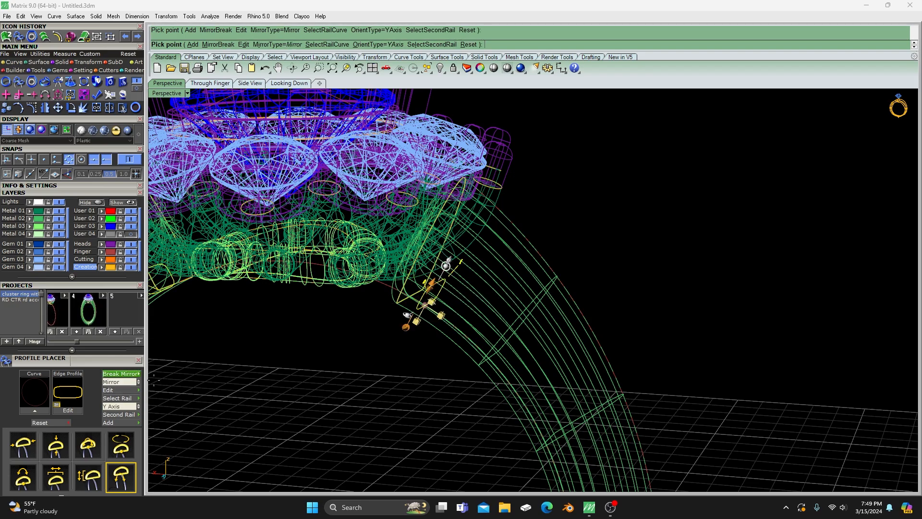
{"action": "left_click", "coordinate": [120, 374]}
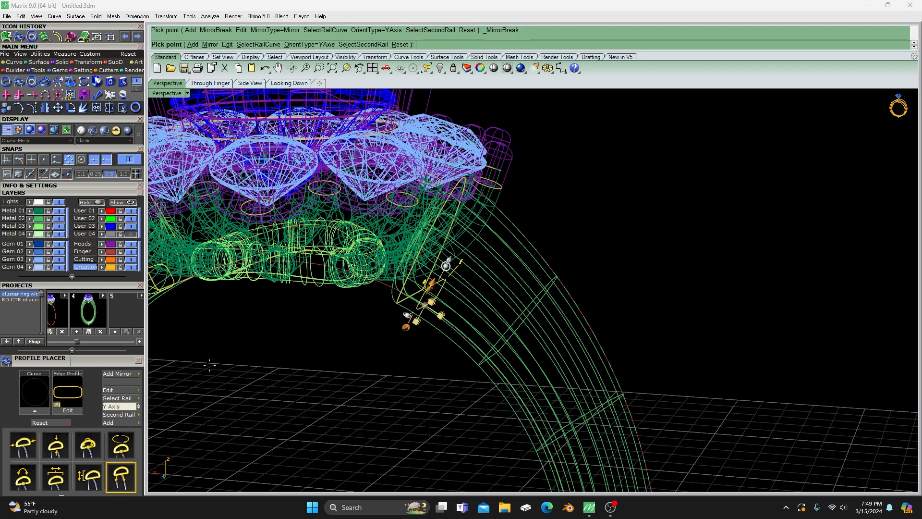
{"action": "scroll", "coordinate": [210, 365], "scroll_direction": "down", "scroll_amount": 2}
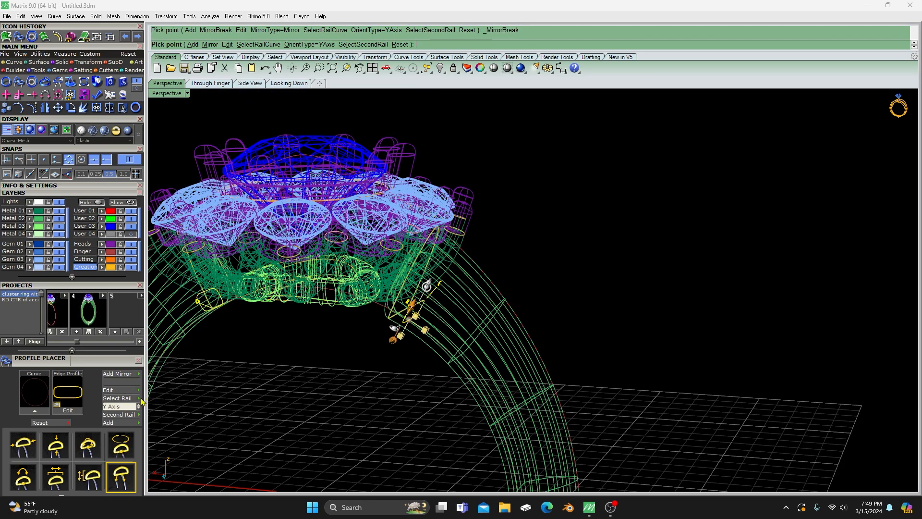
- Add another profile on the finger rail and position it inside the base gallery's outer end, at about 45.46 on the curve
{"action": "left_click", "coordinate": [120, 423]}
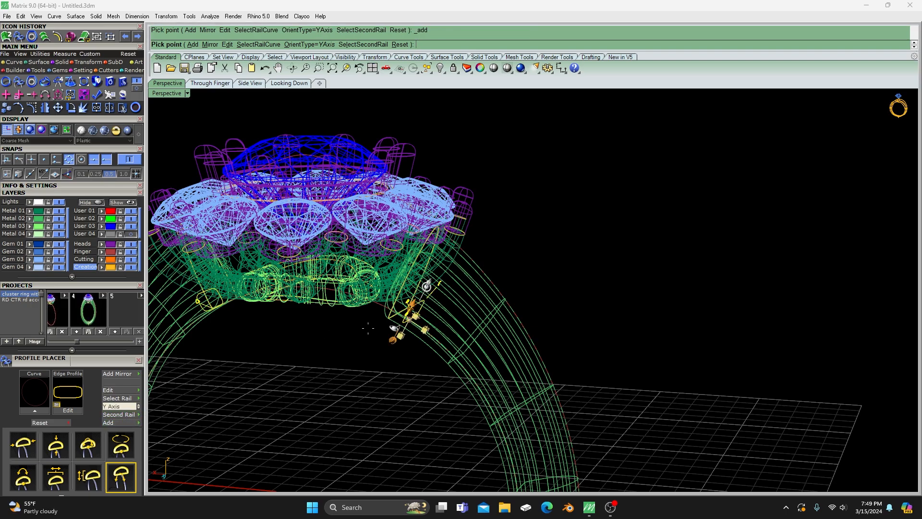
{"action": "left_click", "coordinate": [407, 317]}
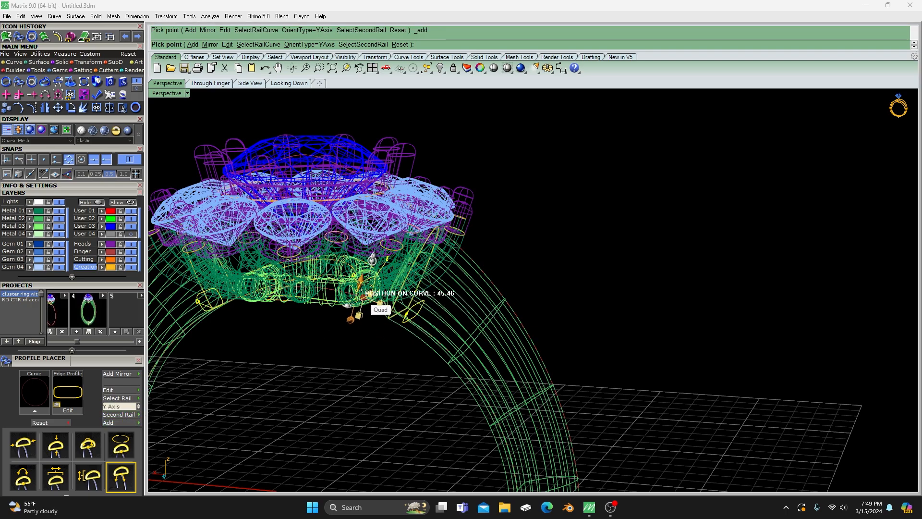
{"action": "left_click", "coordinate": [363, 295]}
{"action": "right_click_drag", "start_coordinate": [358, 355], "coordinate": [403, 370]}
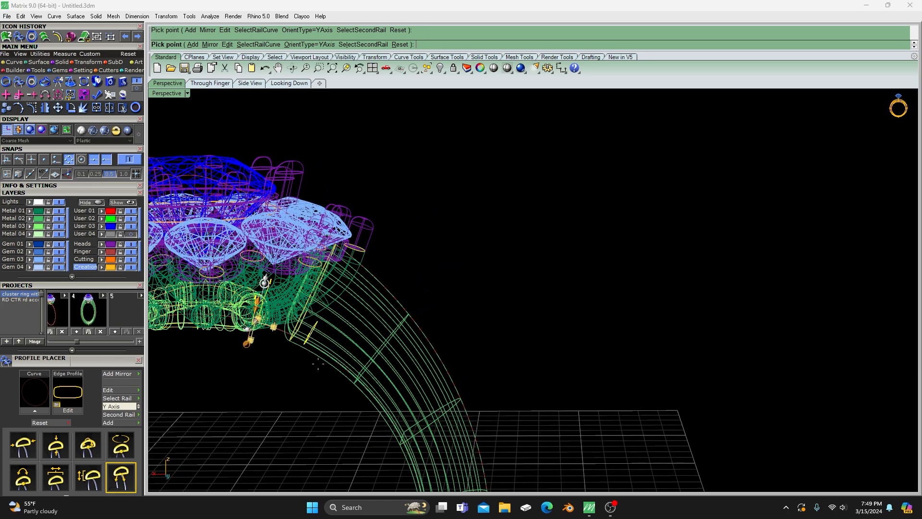
{"action": "scroll", "coordinate": [488, 286], "scroll_direction": "down", "scroll_amount": 6}
{"action": "scroll", "coordinate": [338, 289], "scroll_direction": "up", "scroll_amount": 11}
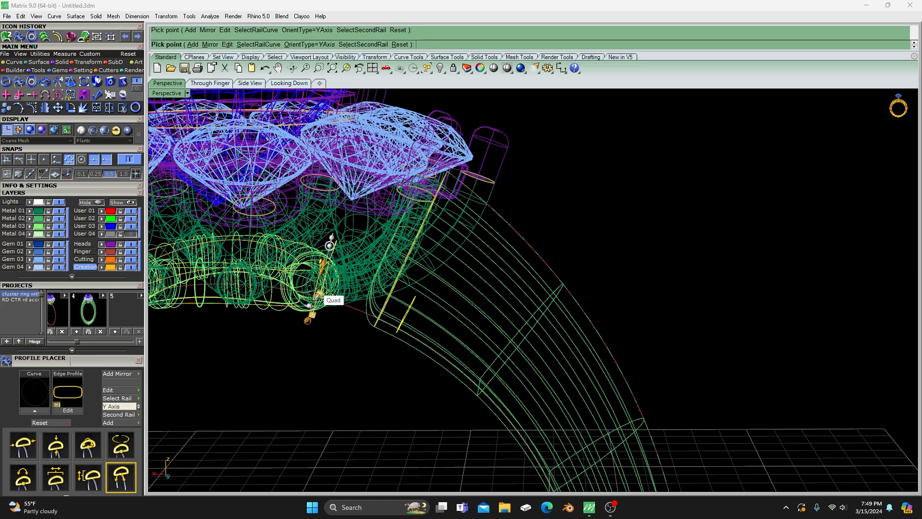
- Finish placing profiles and delete the mirrored profile at the opposite shank end
{"action": "right_click", "coordinate": [359, 363]}
{"action": "scroll", "coordinate": [368, 366], "scroll_direction": "down", "scroll_amount": 5}
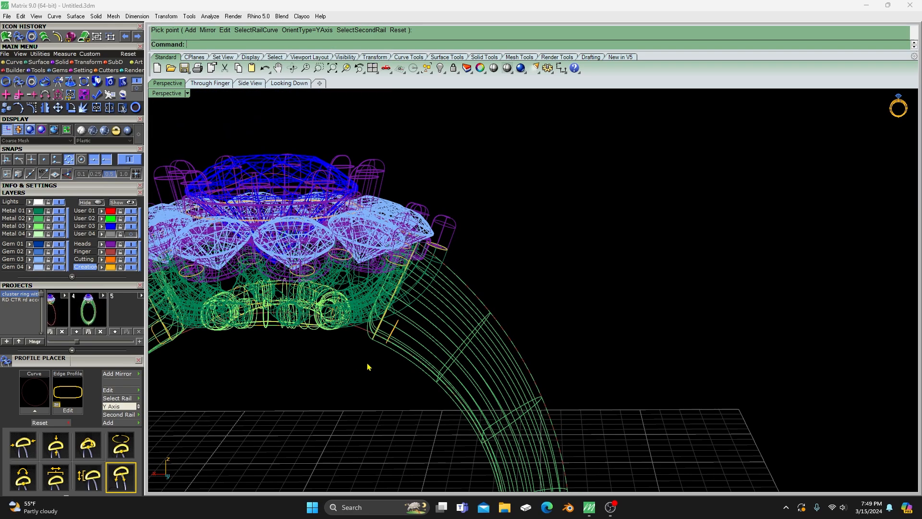
{"action": "right_click_drag", "start_coordinate": [368, 366], "coordinate": [301, 314]}
{"action": "left_click", "coordinate": [251, 284]}
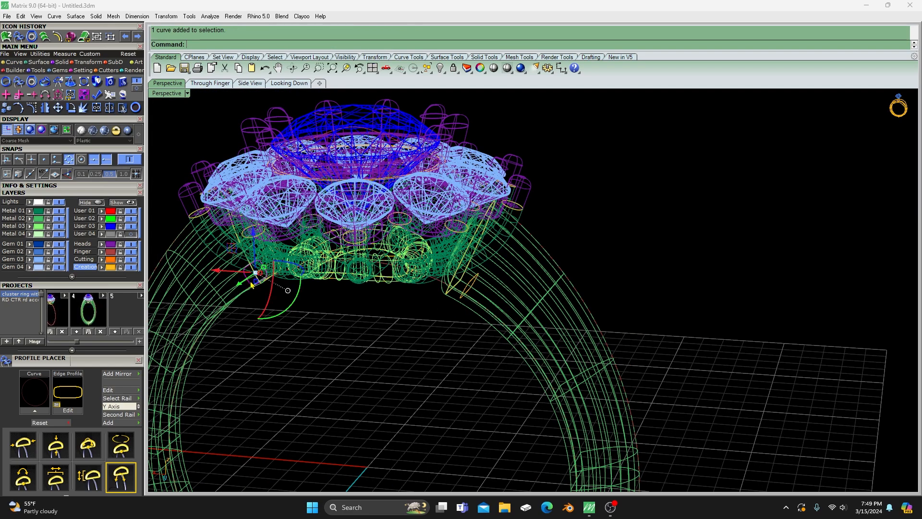
{"action": "key", "text": "Delete"}
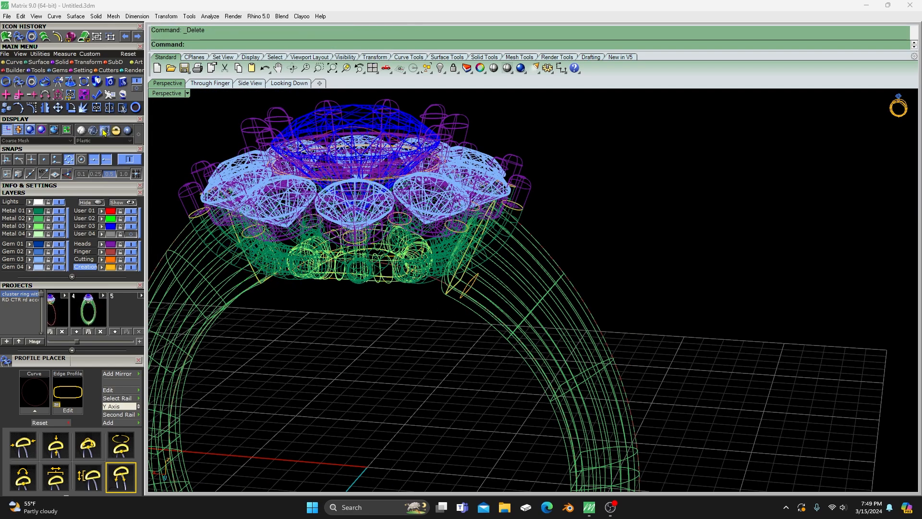
- Sweep the shank-end and gallery-end profiles along the finger rail with Sweep 1, using Freeform style and Do not simplify
{"action": "left_click", "coordinate": [36, 62]}
{"action": "left_click", "coordinate": [19, 82]}
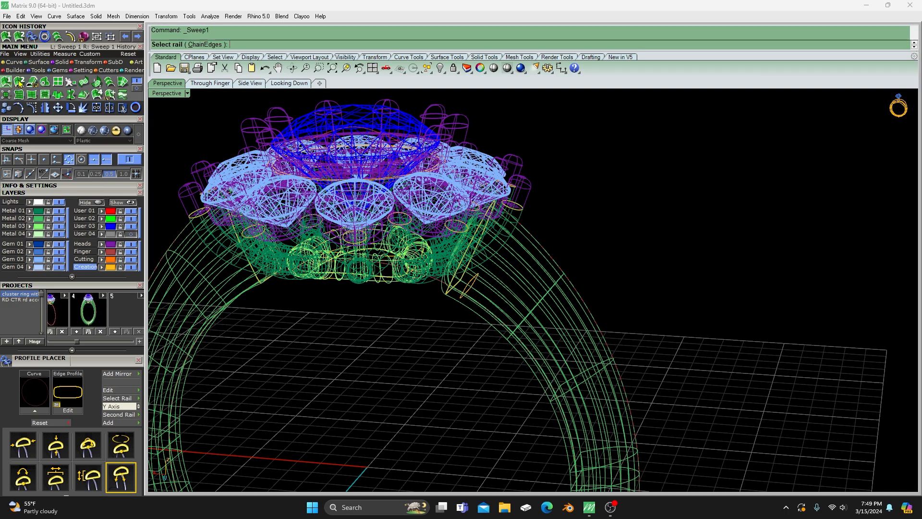
{"action": "scroll", "coordinate": [401, 273], "scroll_direction": "up", "scroll_amount": 3}
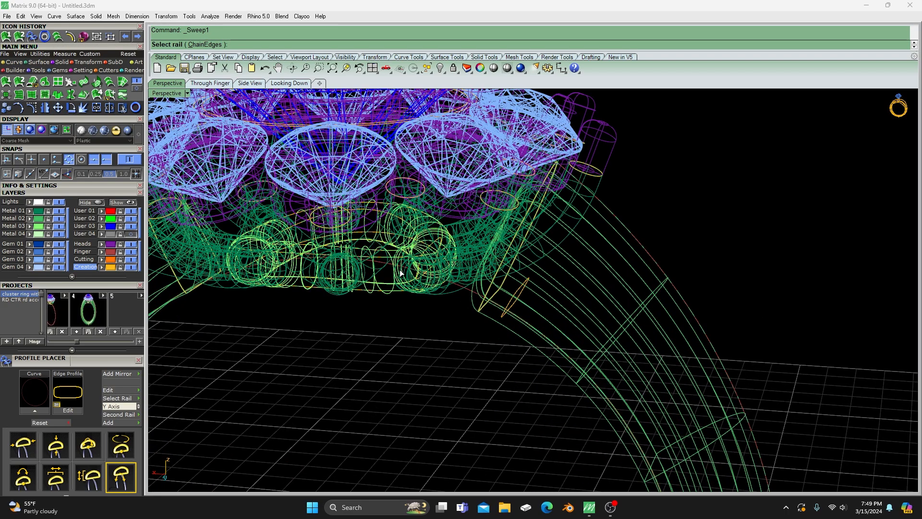
{"action": "left_click", "coordinate": [468, 290]}
{"action": "left_click", "coordinate": [511, 305]}
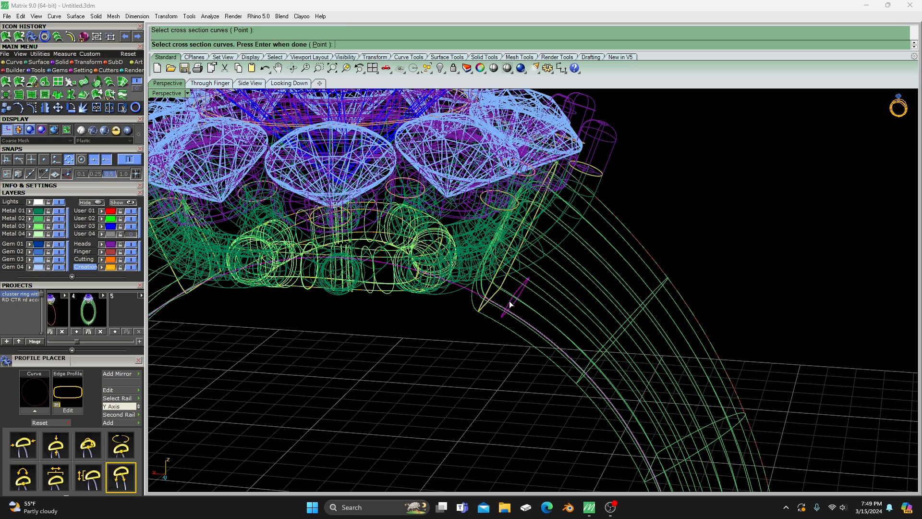
{"action": "scroll", "coordinate": [349, 268], "scroll_direction": "up", "scroll_amount": 2}
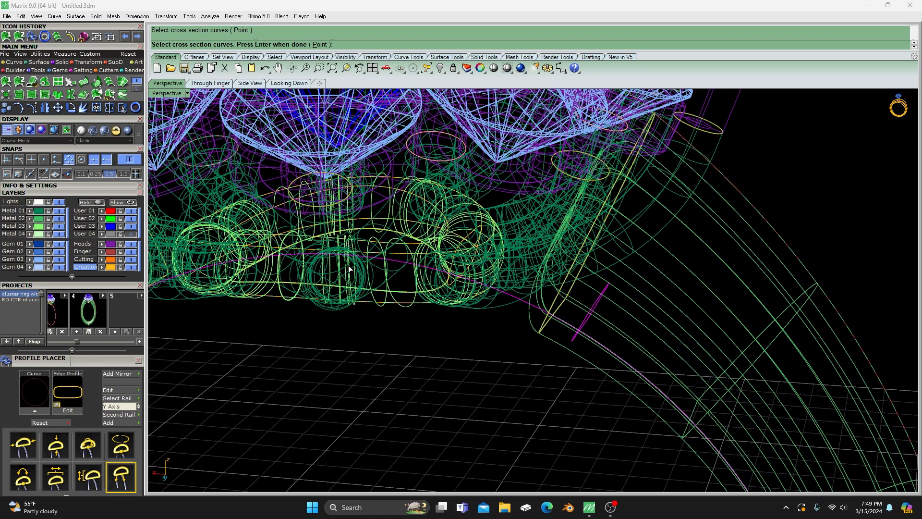
{"action": "left_click", "coordinate": [473, 237]}
{"action": "key", "text": "Return"}
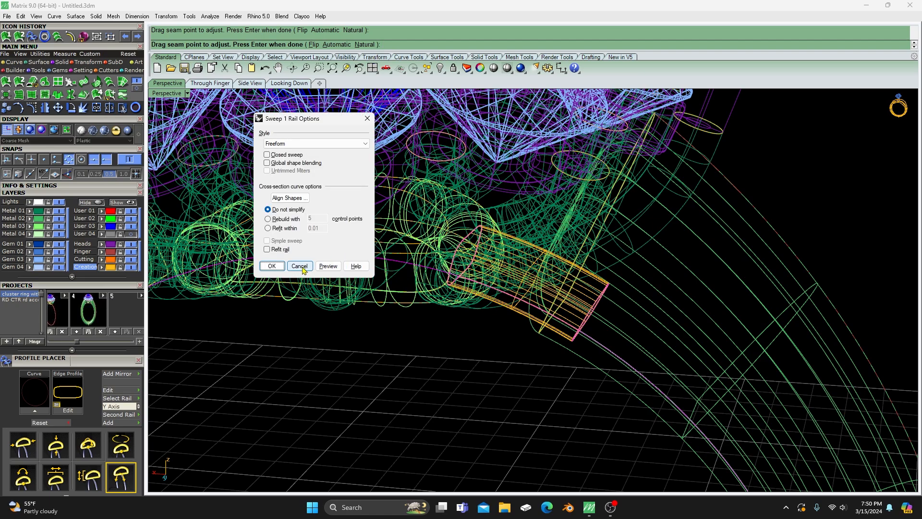
{"action": "left_click", "coordinate": [278, 267]}
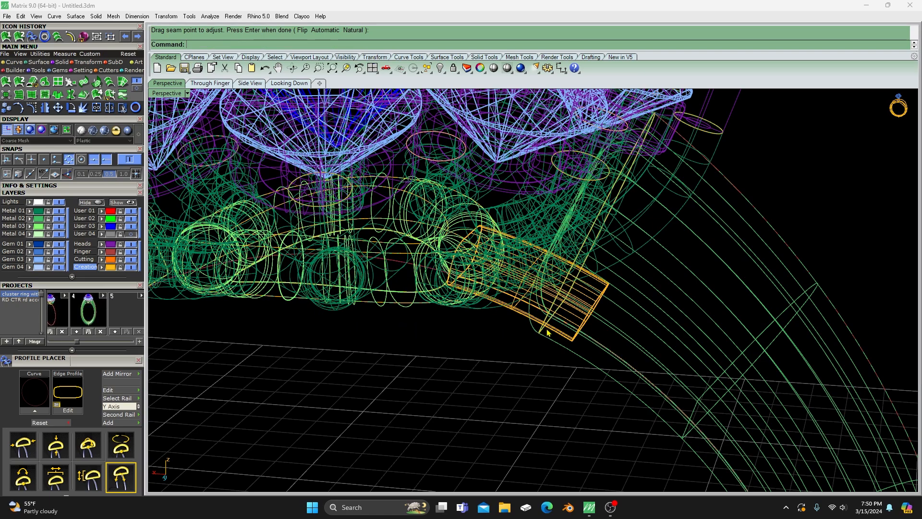
- Cap both open ends of the swept bridge between the shank and base gallery
{"action": "left_click", "coordinate": [521, 317]}
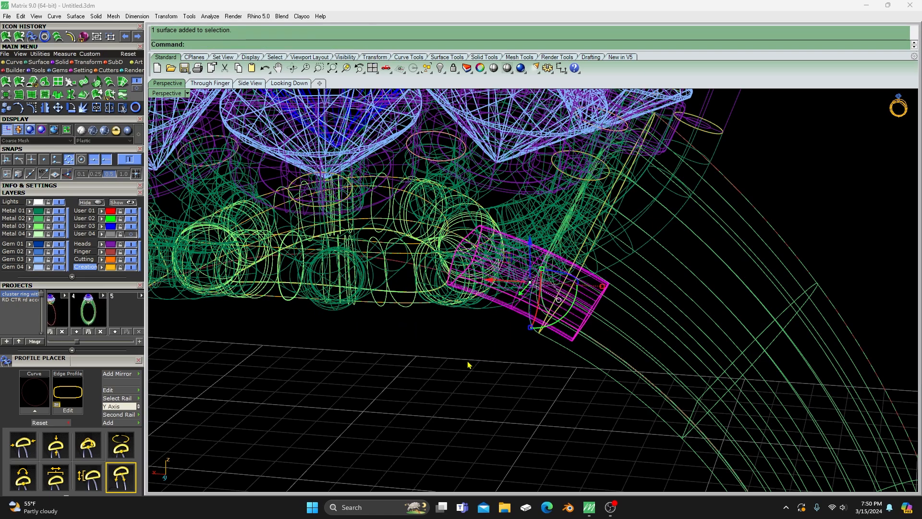
{"action": "type", "text": "Cap"}
{"action": "key", "text": "Return"}
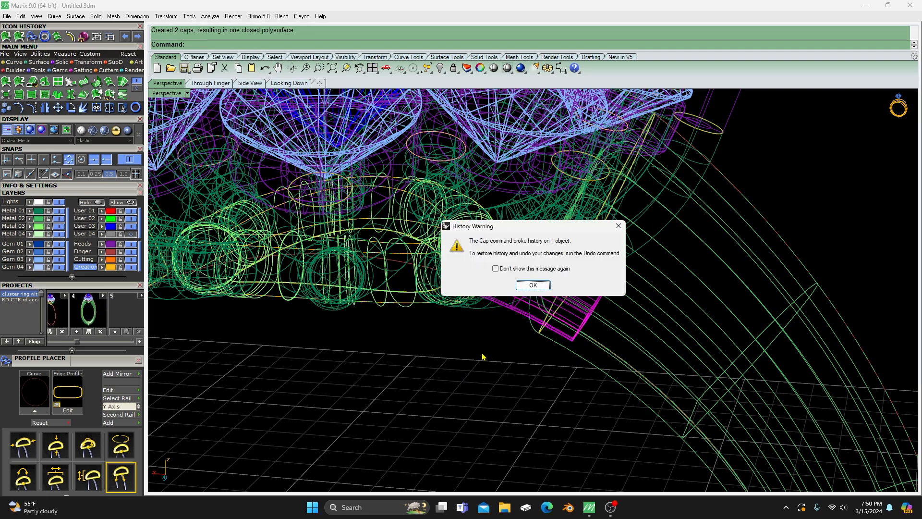
{"action": "left_click", "coordinate": [537, 287]}
- Mirror a copy of the capped bridge to the opposite shank end, starting the mirror plane at 0,0,0
{"action": "scroll", "coordinate": [484, 314], "scroll_direction": "down", "scroll_amount": 3}
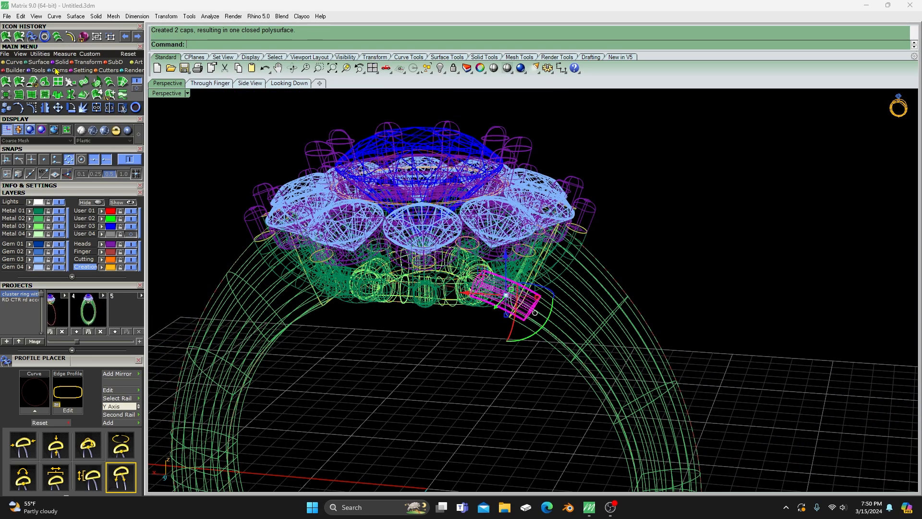
{"action": "left_click", "coordinate": [45, 107]}
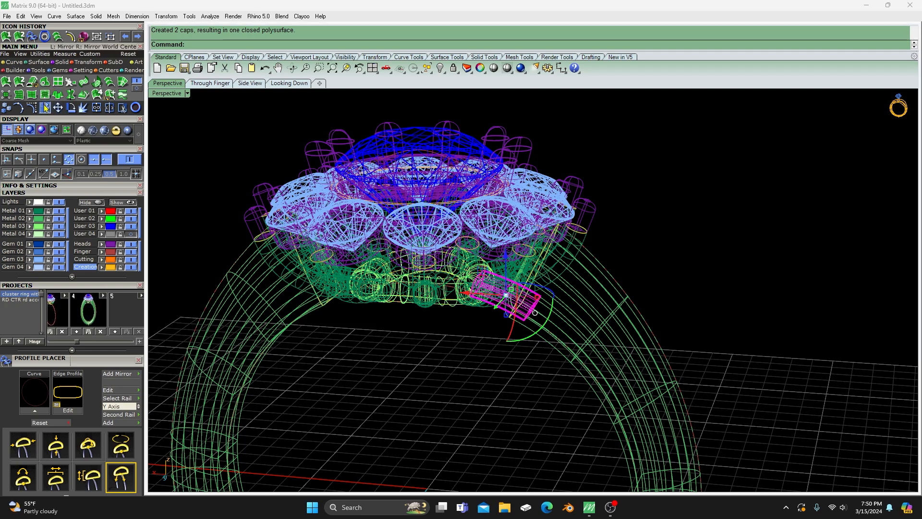
{"action": "scroll", "coordinate": [510, 298], "scroll_direction": "down", "scroll_amount": 3}
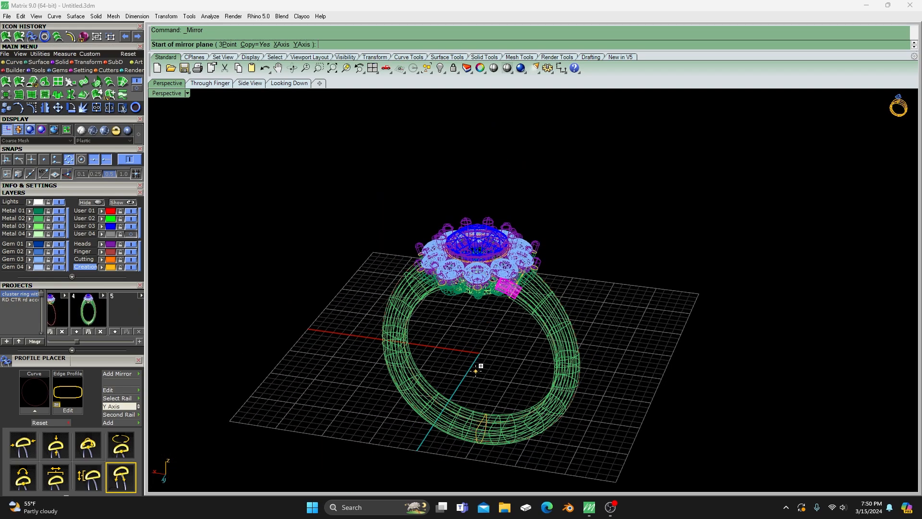
{"action": "left_click", "coordinate": [494, 351]}
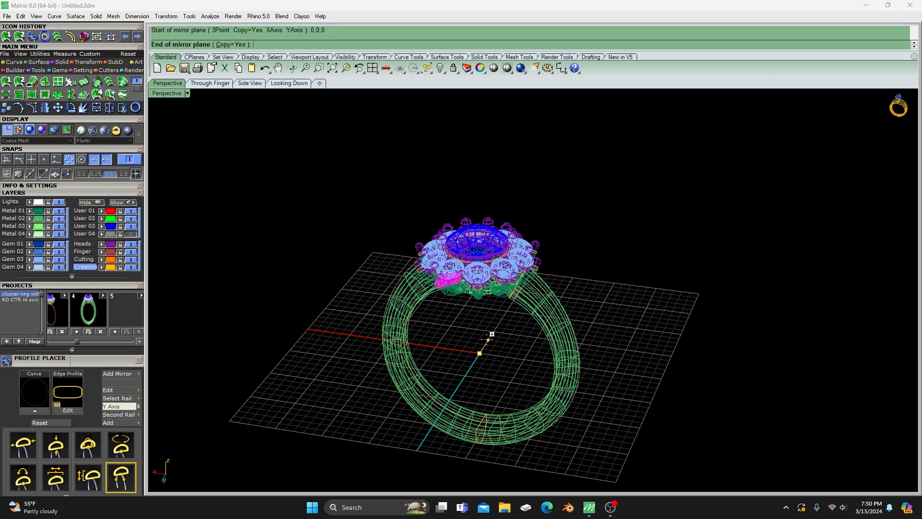
{"action": "left_click", "coordinate": [492, 334]}
{"action": "right_click_drag", "start_coordinate": [474, 345], "coordinate": [459, 325]}
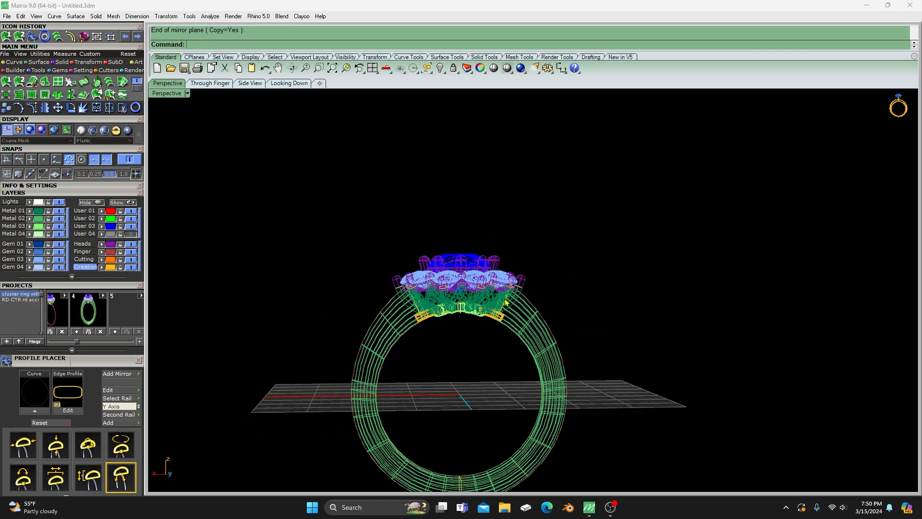
- Shade the model and examine the bridges, shank and cluster head from several angles
{"action": "scroll", "coordinate": [457, 323], "scroll_direction": "up", "scroll_amount": 3}
{"action": "scroll", "coordinate": [458, 323], "scroll_direction": "up", "scroll_amount": 4}
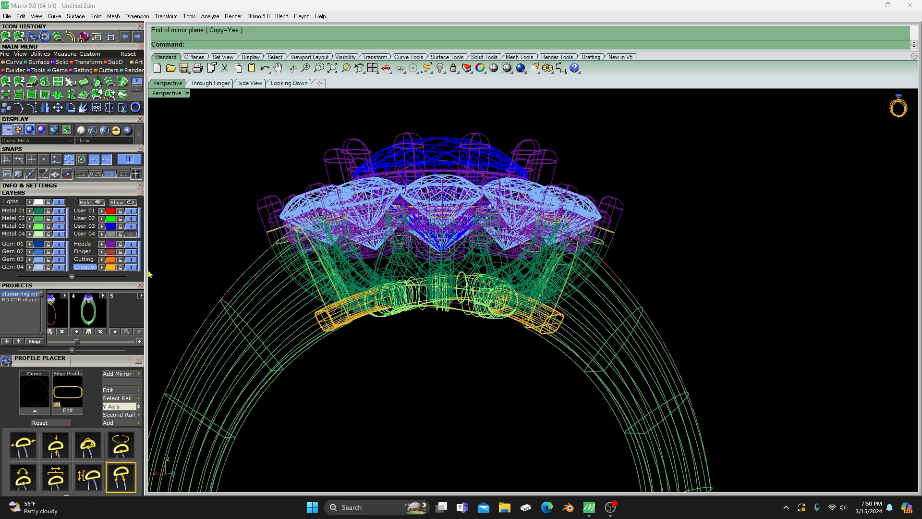
{"action": "left_click", "coordinate": [127, 130]}
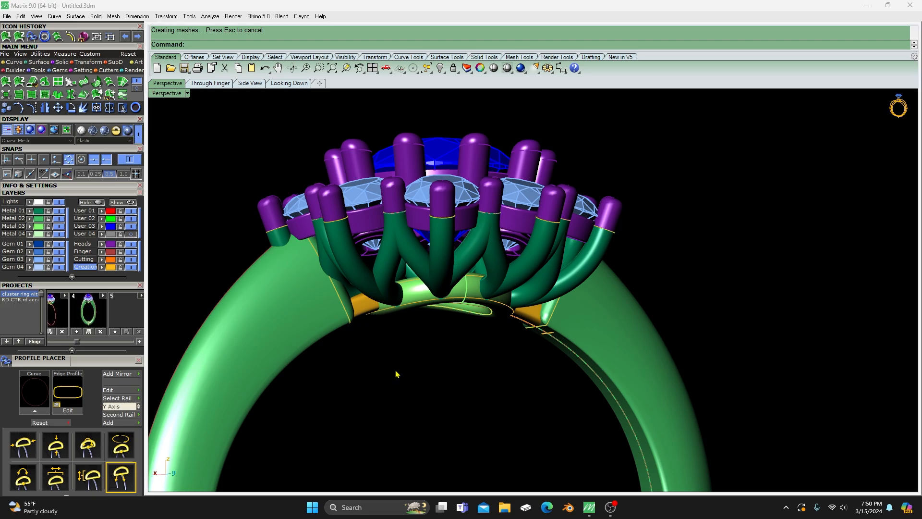
{"action": "right_click_drag", "start_coordinate": [397, 375], "coordinate": [423, 317]}
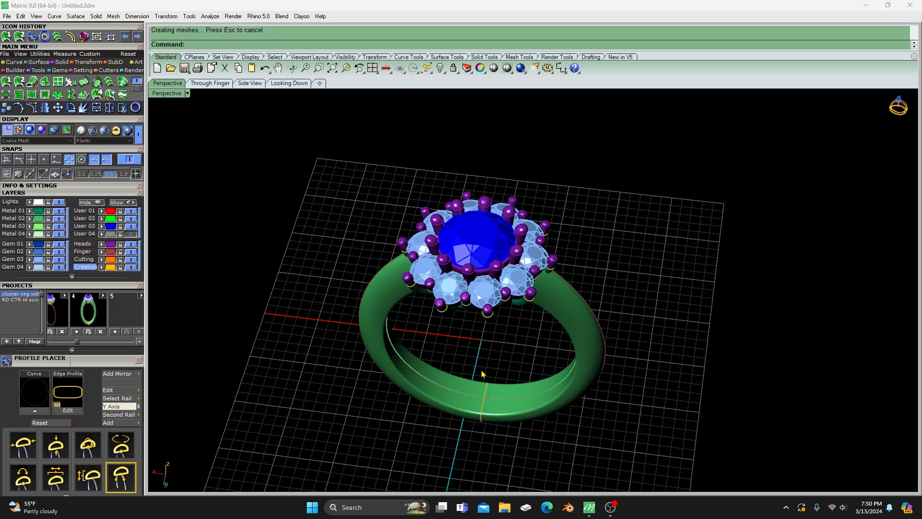
{"action": "scroll", "coordinate": [482, 373], "scroll_direction": "up", "scroll_amount": 4}
{"action": "scroll", "coordinate": [477, 379], "scroll_direction": "down", "scroll_amount": 4}
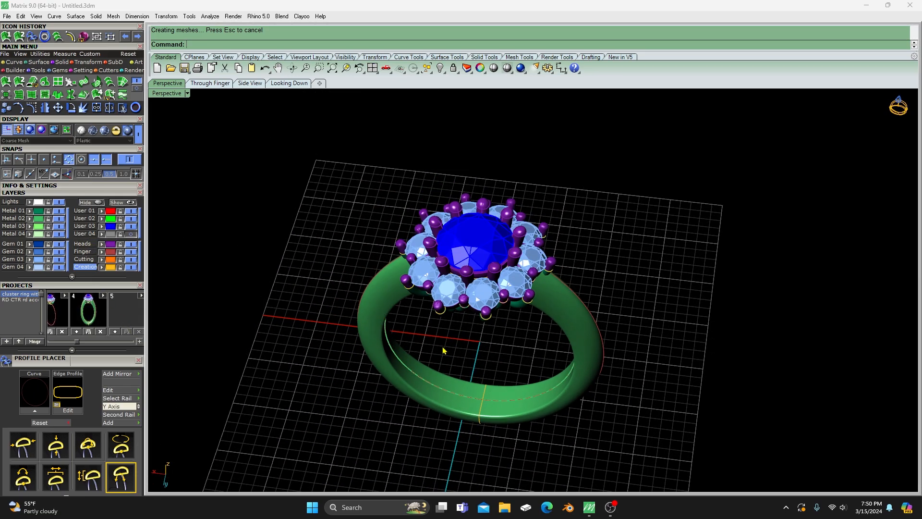
{"action": "right_click_drag", "start_coordinate": [463, 298], "coordinate": [470, 341]}
{"action": "scroll", "coordinate": [522, 253], "scroll_direction": "up", "scroll_amount": 3}
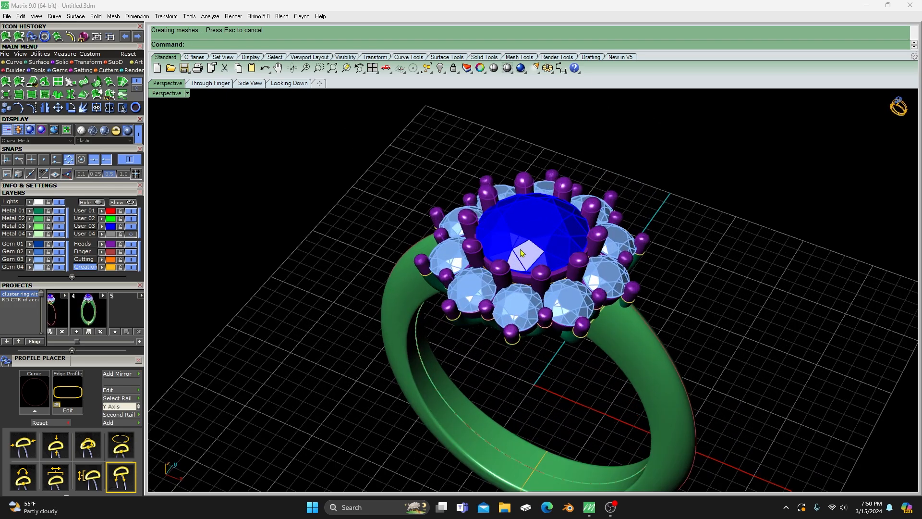
{"action": "scroll", "coordinate": [390, 230], "scroll_direction": "down", "scroll_amount": 5}
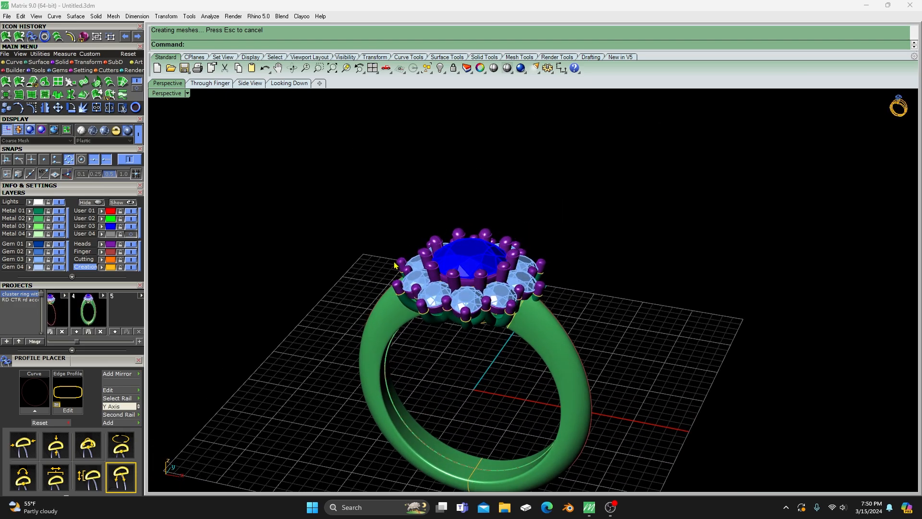
{"action": "right_click_drag", "start_coordinate": [402, 304], "coordinate": [394, 298]}
{"action": "scroll", "coordinate": [419, 261], "scroll_direction": "up", "scroll_amount": 7}
{"action": "right_click_drag", "start_coordinate": [451, 308], "coordinate": [417, 254]}
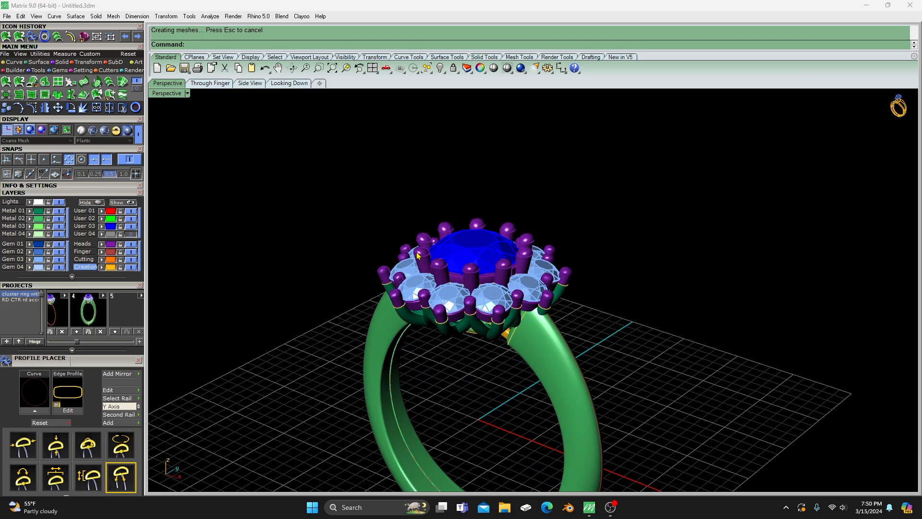
- Examine the centre gem and the prongs around it from above and from the side
{"action": "left_click", "coordinate": [473, 246]}
{"action": "left_click", "coordinate": [379, 235]}
{"action": "scroll", "coordinate": [390, 291], "scroll_direction": "down", "scroll_amount": 2}
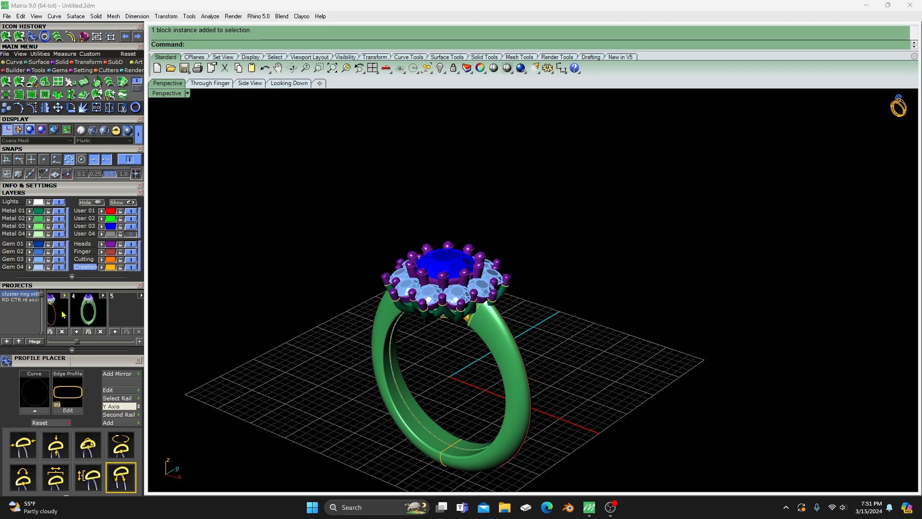
{"action": "left_click", "coordinate": [450, 262]}
{"action": "left_click", "coordinate": [399, 208]}
{"action": "right_click_drag", "start_coordinate": [400, 212], "coordinate": [441, 257]}
{"action": "scroll", "coordinate": [417, 260], "scroll_direction": "up", "scroll_amount": 5}
{"action": "scroll", "coordinate": [438, 269], "scroll_direction": "down", "scroll_amount": 3}
{"action": "scroll", "coordinate": [445, 285], "scroll_direction": "up", "scroll_amount": 6}
{"action": "scroll", "coordinate": [441, 257], "scroll_direction": "down", "scroll_amount": 4}
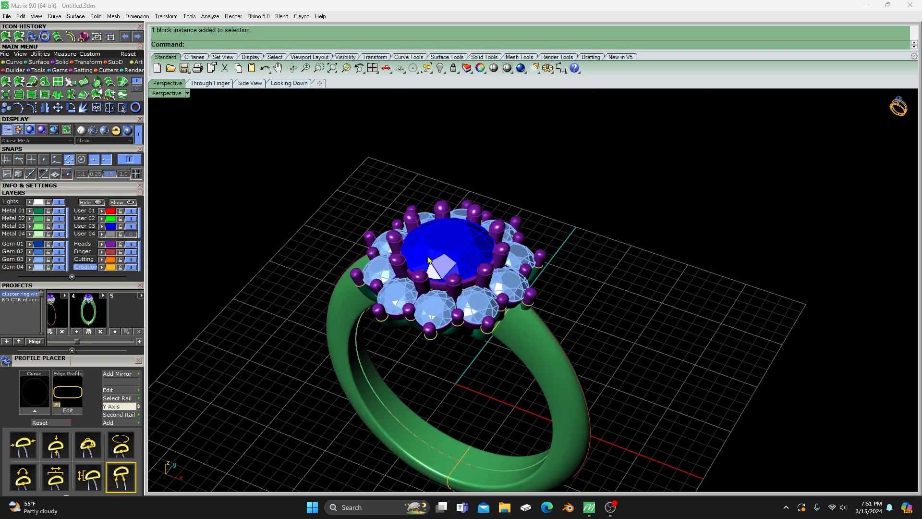
- Turn on the Gem 01 layer and move the centre gem onto it
{"action": "left_click", "coordinate": [59, 245]}
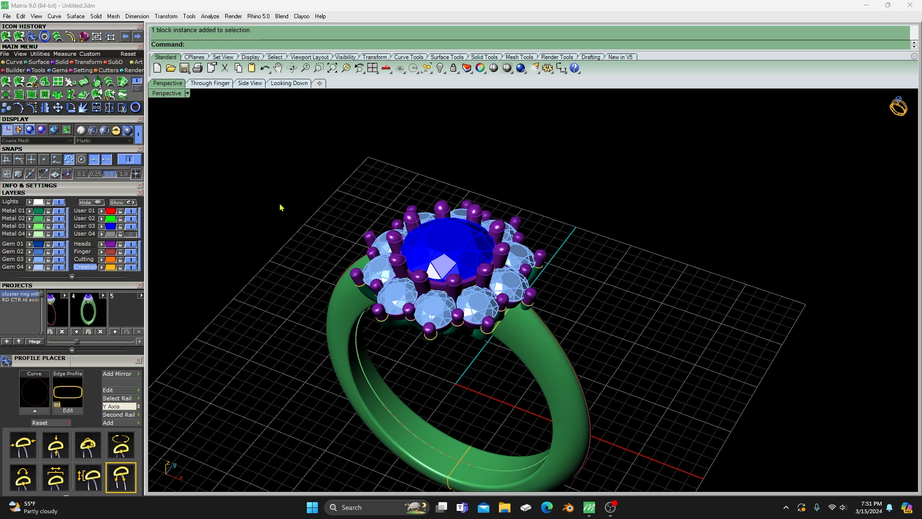
{"action": "left_click", "coordinate": [434, 250]}
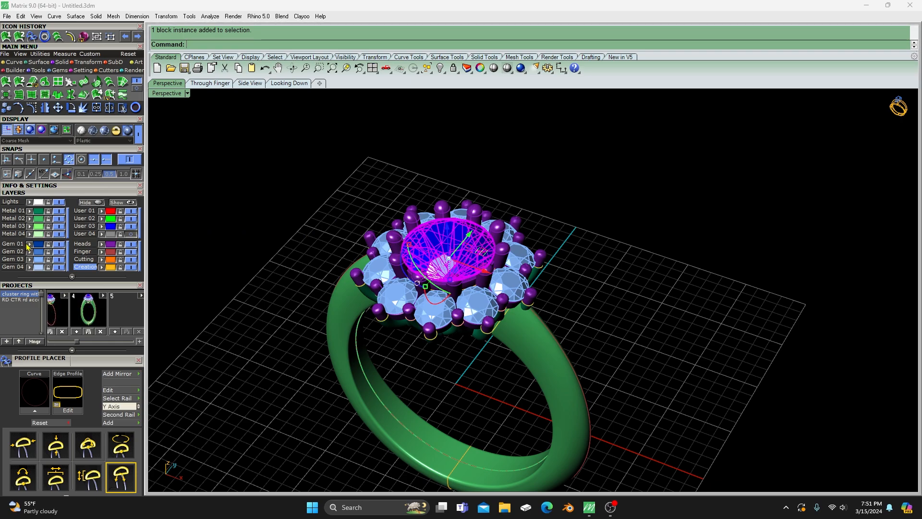
{"action": "left_click", "coordinate": [291, 158]}
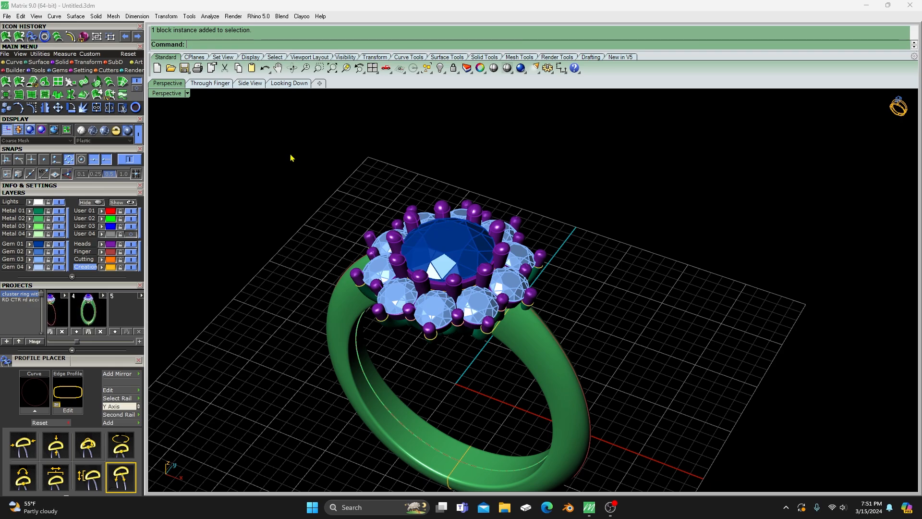
- Hide the Gem 01 and Gem 03 layers and check the exposed heads and gallery
{"action": "left_click", "coordinate": [60, 244]}
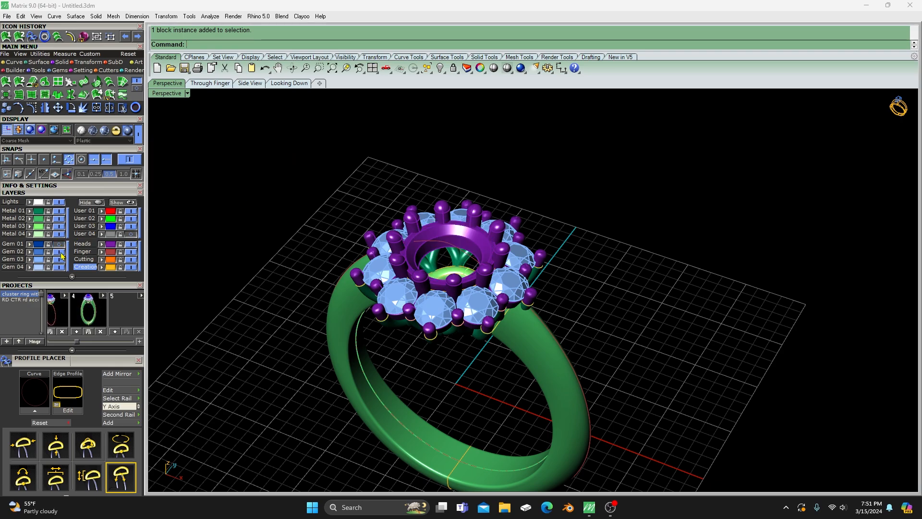
{"action": "left_click", "coordinate": [60, 260]}
{"action": "scroll", "coordinate": [458, 293], "scroll_direction": "up", "scroll_amount": 5}
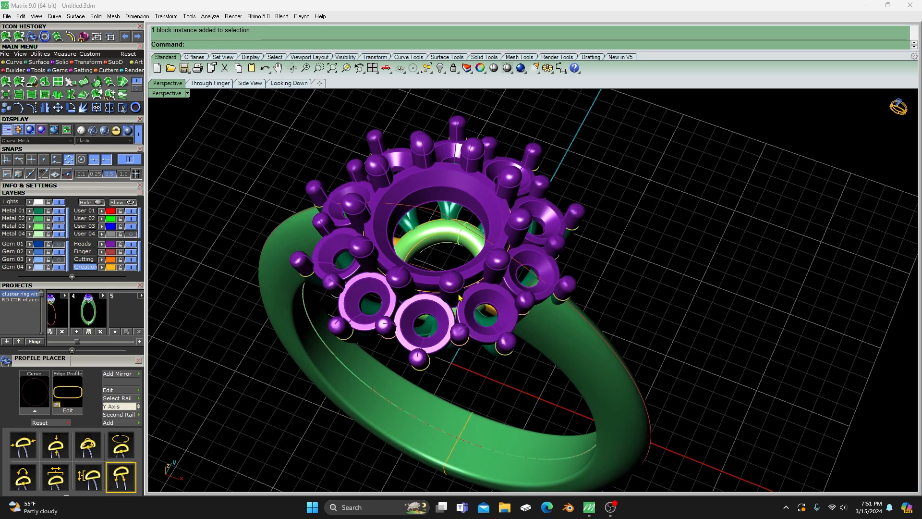
{"action": "mouse_move", "coordinate": [458, 293]}
{"action": "right_mouse_down"}
{"action": "mouse_move", "coordinate": [475, 310]}
{"action": "mouse_move", "coordinate": [466, 287]}
{"action": "right_mouse_up"}
{"action": "scroll", "coordinate": [454, 274], "scroll_direction": "down", "scroll_amount": 5}
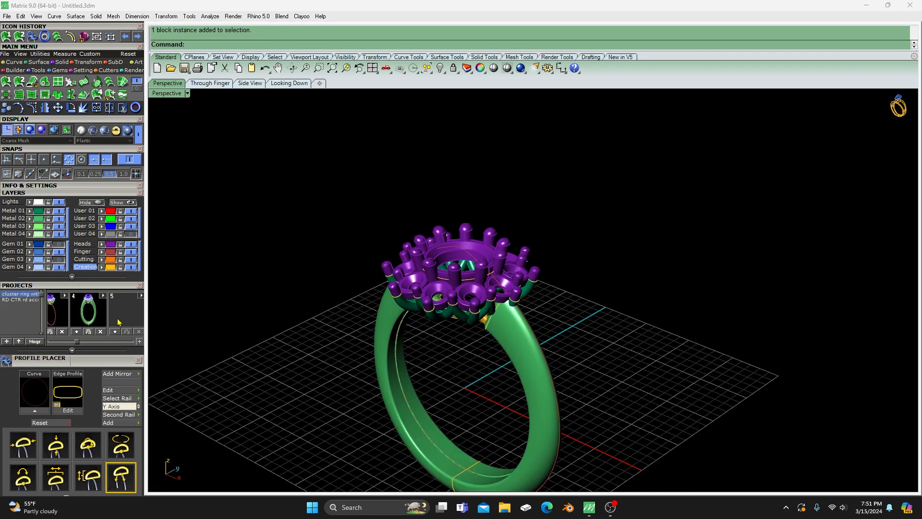
- Move the two bridge pieces between the gallery and shank from the Creation layer to Metal 04
{"action": "left_click", "coordinate": [110, 268]}
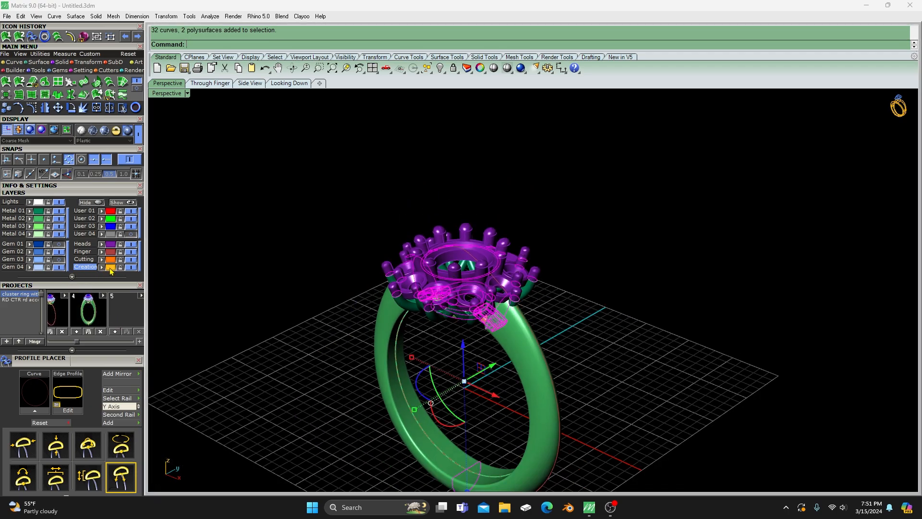
{"action": "left_click", "coordinate": [306, 242]}
{"action": "right_click_drag", "start_coordinate": [339, 300], "coordinate": [411, 245]}
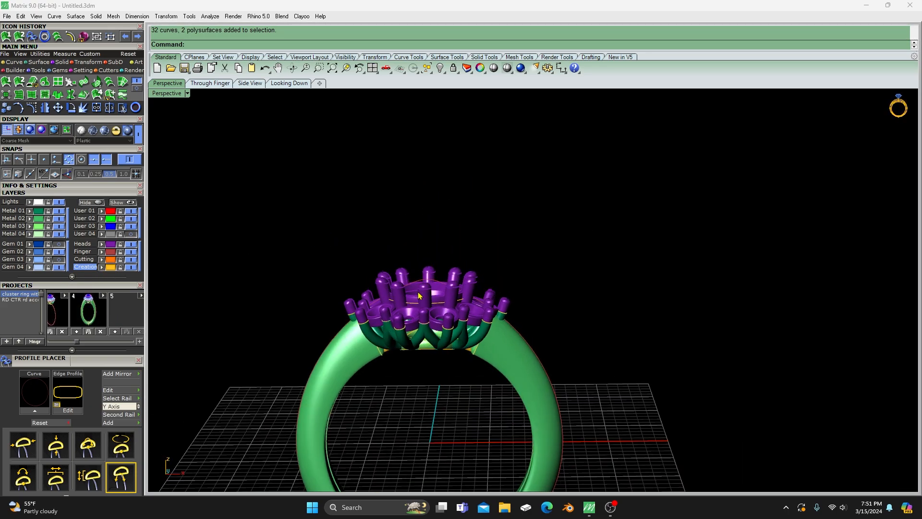
{"action": "scroll", "coordinate": [408, 313], "scroll_direction": "up", "scroll_amount": 6}
{"action": "right_click_drag", "start_coordinate": [391, 371], "coordinate": [407, 333]}
{"action": "left_click", "coordinate": [370, 370]}
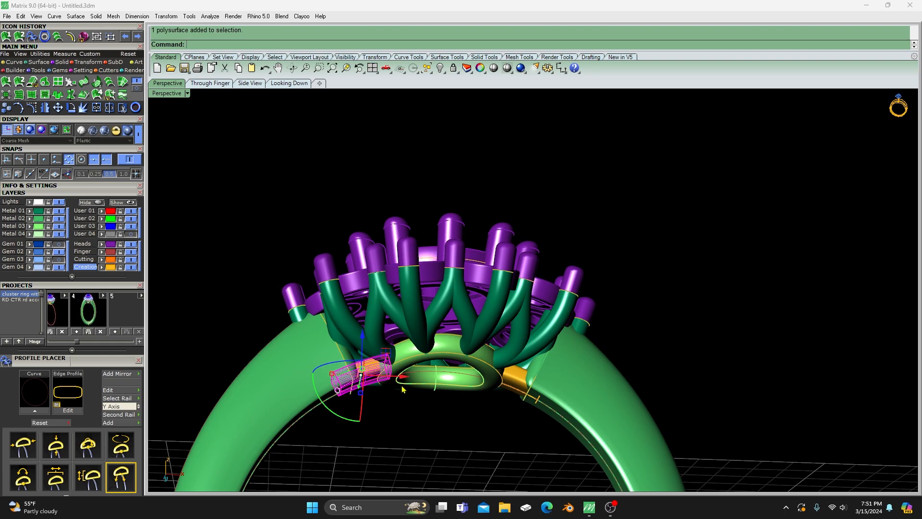
{"action": "key", "text": "Caps_Lock"}
{"action": "left_click", "coordinate": [516, 382]}
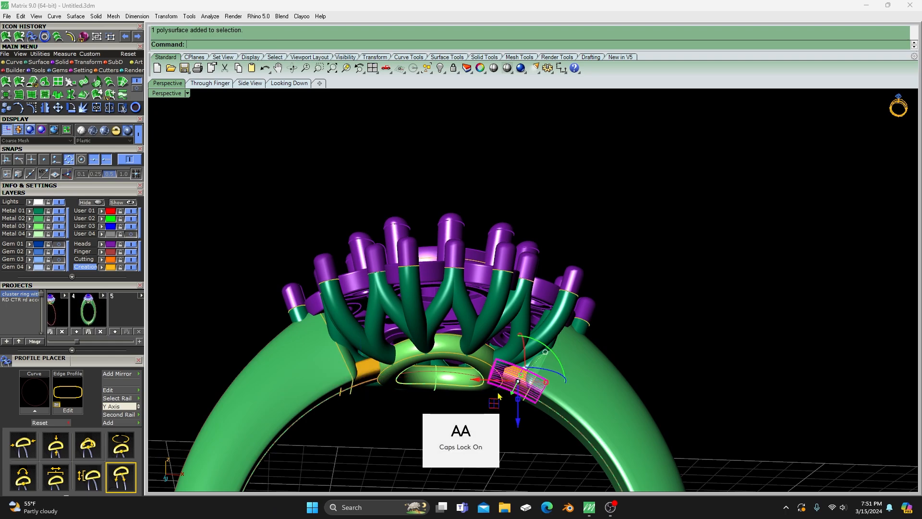
{"action": "left_click", "coordinate": [364, 377], "text": "shift"}
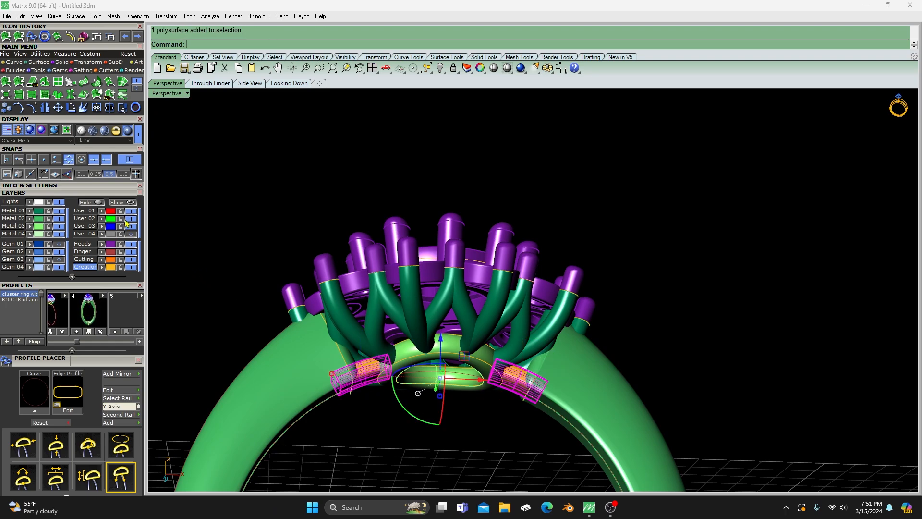
{"action": "left_click", "coordinate": [31, 234]}
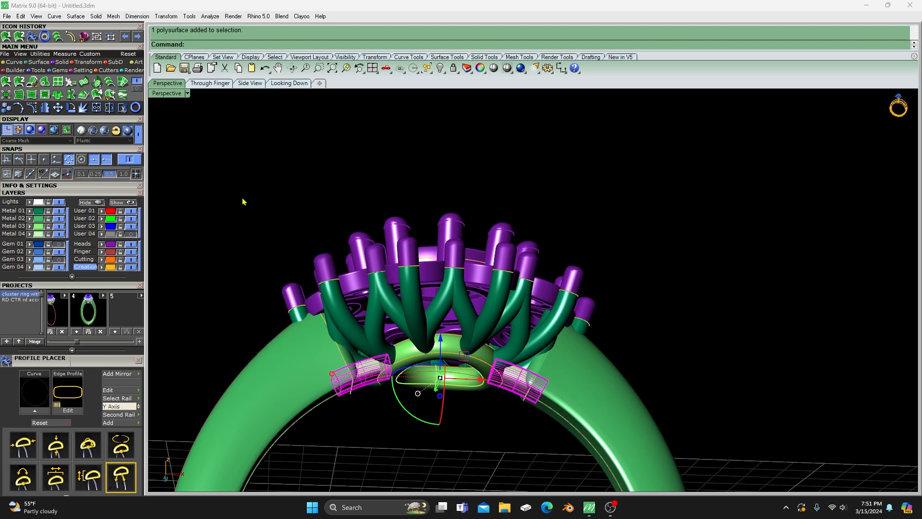
{"action": "left_click", "coordinate": [260, 200]}
- Make Cutting the current layer and hide the Creation layer with its remaining construction curves
{"action": "right_click_drag", "start_coordinate": [354, 220], "coordinate": [321, 316]}
{"action": "left_click", "coordinate": [113, 269]}
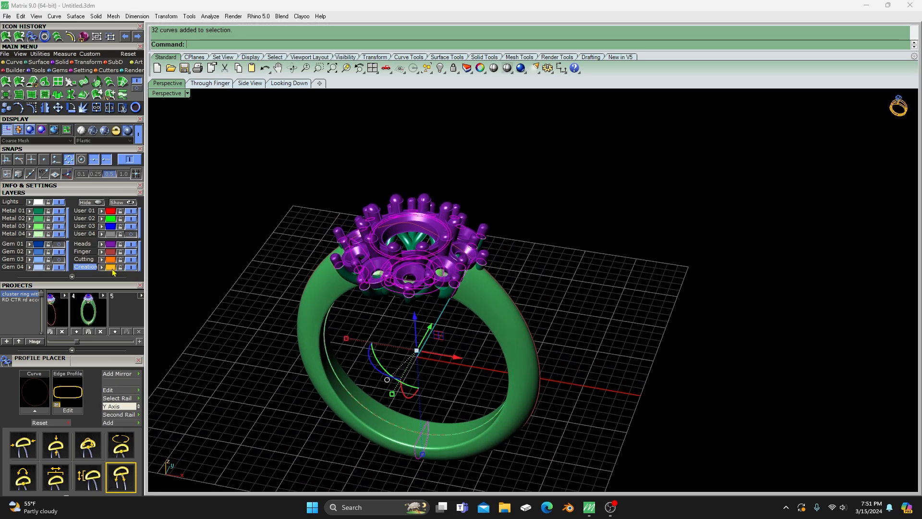
{"action": "left_click", "coordinate": [130, 270]}
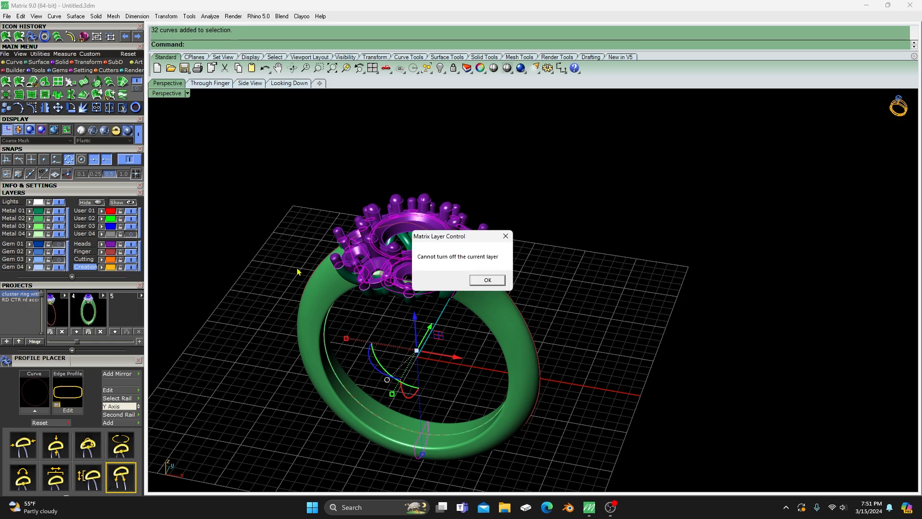
{"action": "left_click", "coordinate": [485, 285]}
{"action": "left_click", "coordinate": [81, 260]}
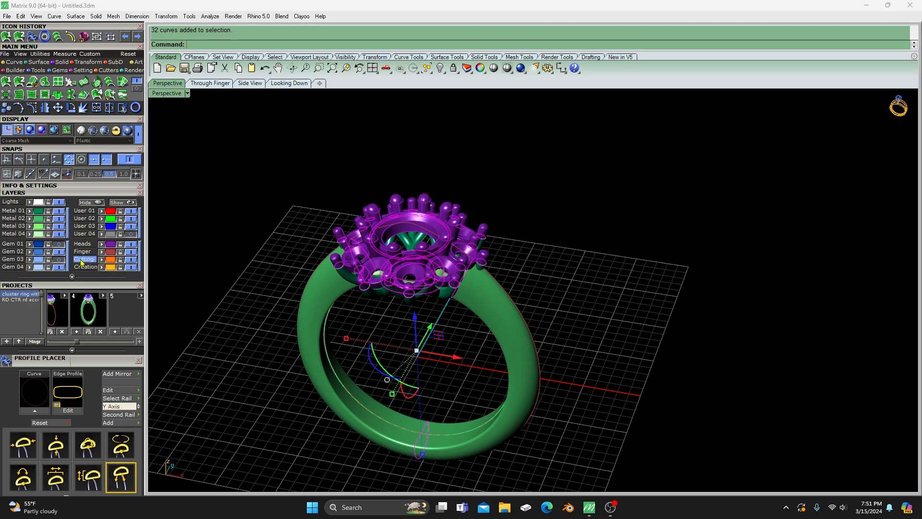
{"action": "left_click", "coordinate": [129, 268]}
{"action": "right_click_drag", "start_coordinate": [422, 302], "coordinate": [436, 336]}
{"action": "scroll", "coordinate": [449, 288], "scroll_direction": "up", "scroll_amount": 5}
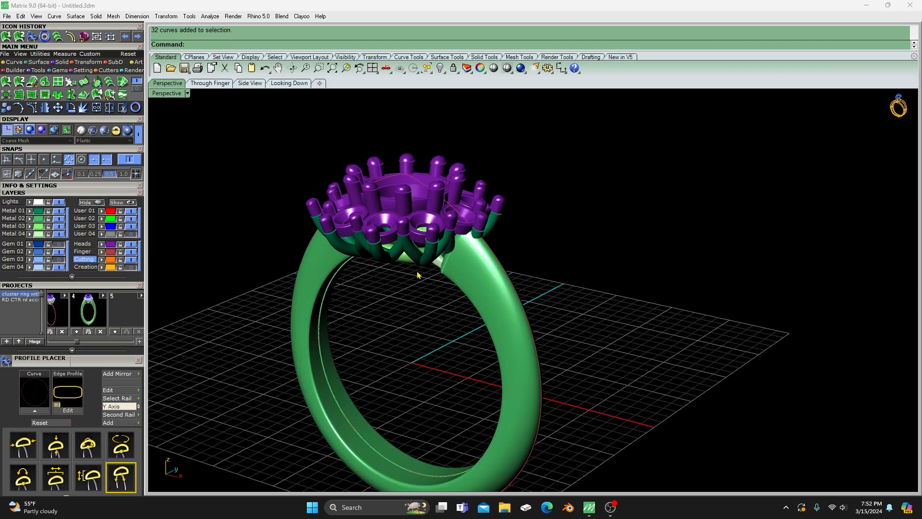
{"action": "scroll", "coordinate": [379, 313], "scroll_direction": "down", "scroll_amount": 4}
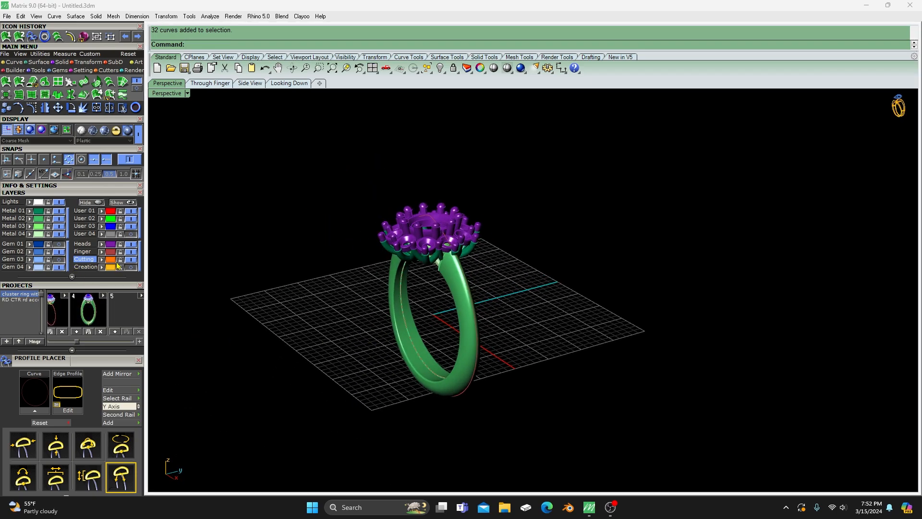
- Run Mesh Repair on the entire ring, including the heads and shank, to produce a print mesh
{"action": "right_click_drag", "start_coordinate": [257, 373], "coordinate": [346, 255]}
{"action": "left_click_drag", "start_coordinate": [325, 194], "coordinate": [514, 421]}
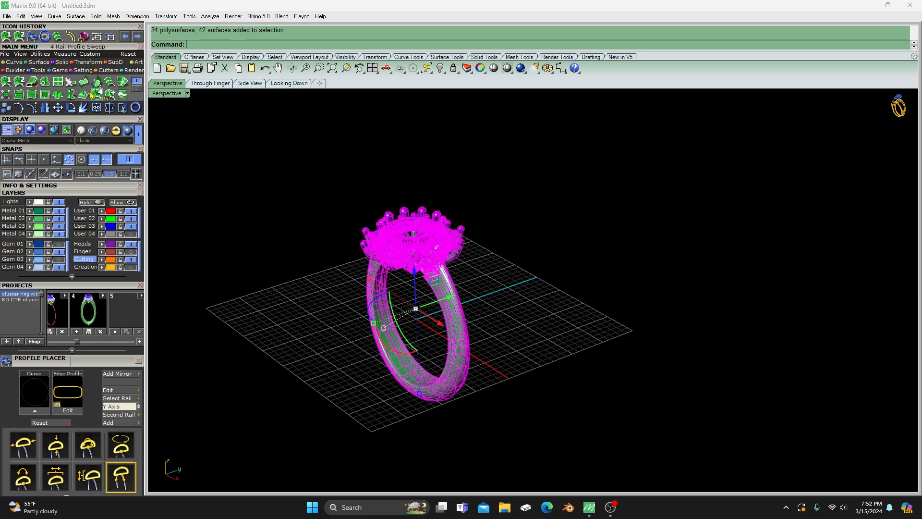
{"action": "left_click", "coordinate": [35, 71]}
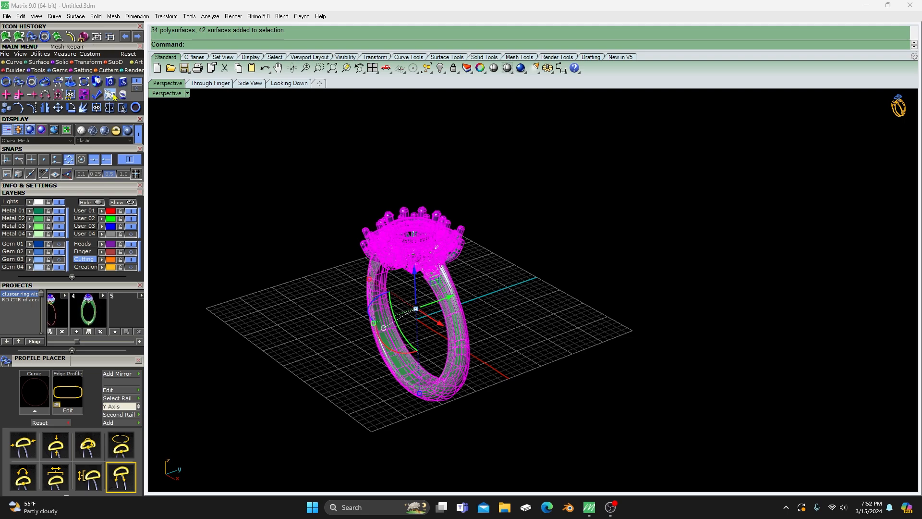
{"action": "left_click", "coordinate": [109, 93]}
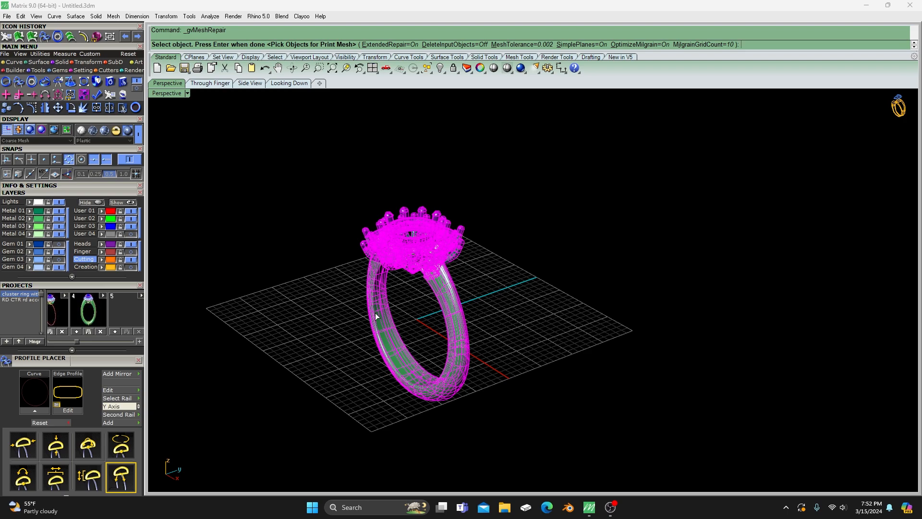
{"action": "key", "text": "Return"}
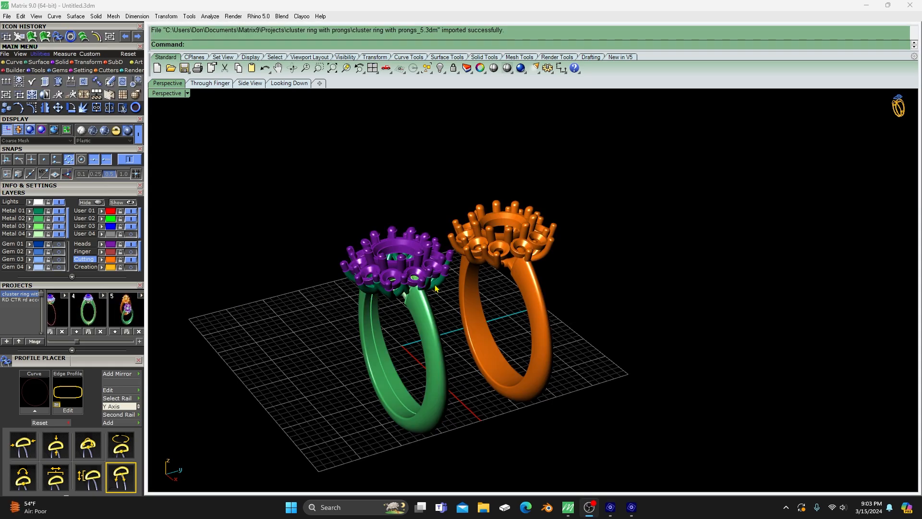
- Compare the orange print mesh with the original ring from the side and front, including both cluster heads
{"action": "right_click_drag", "start_coordinate": [456, 328], "coordinate": [439, 308]}
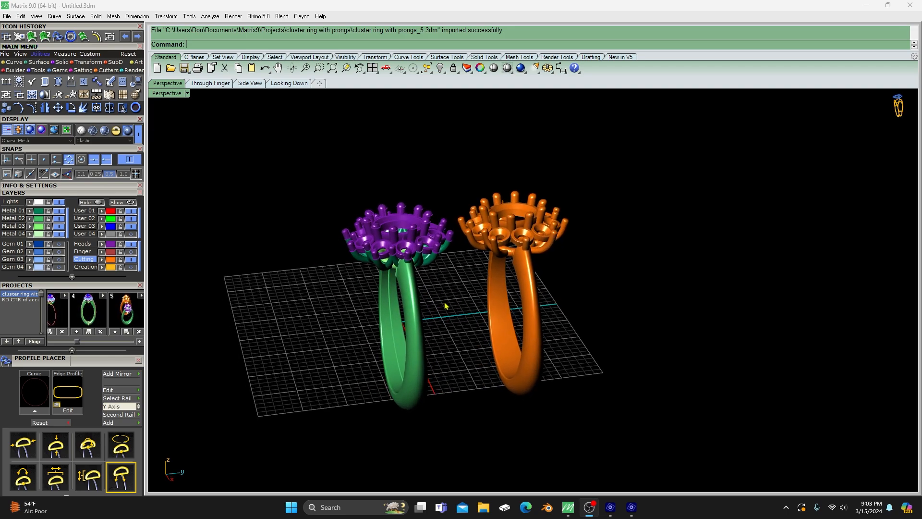
{"action": "scroll", "coordinate": [486, 295], "scroll_direction": "up", "scroll_amount": 3}
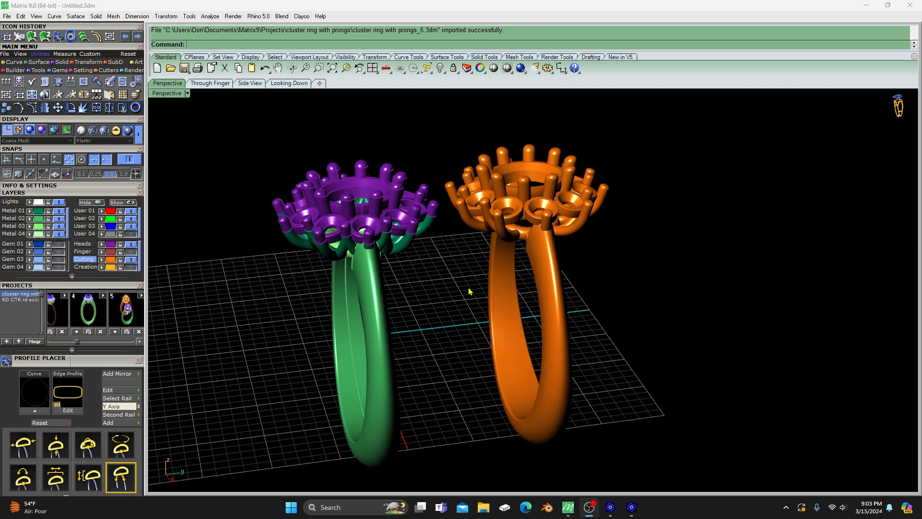
{"action": "right_click_drag", "start_coordinate": [478, 292], "coordinate": [465, 283]}
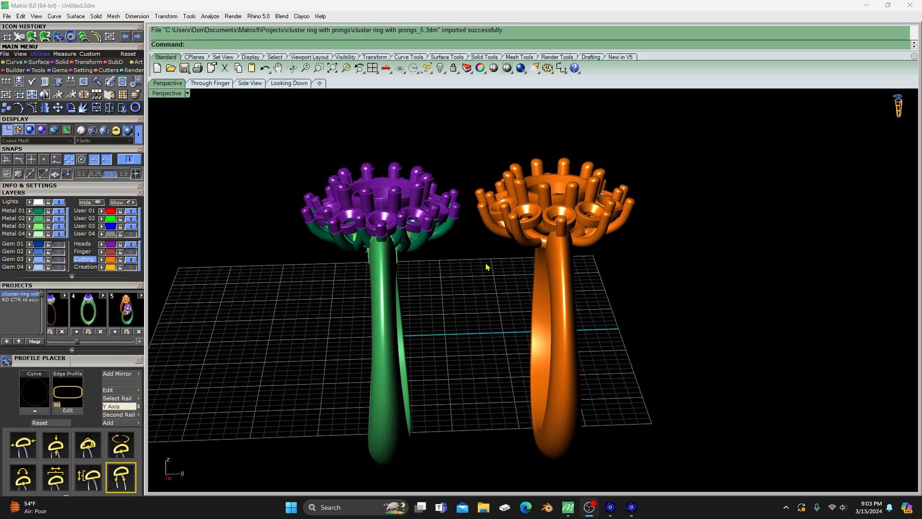
{"action": "right_click_drag", "start_coordinate": [488, 263], "coordinate": [570, 282]}
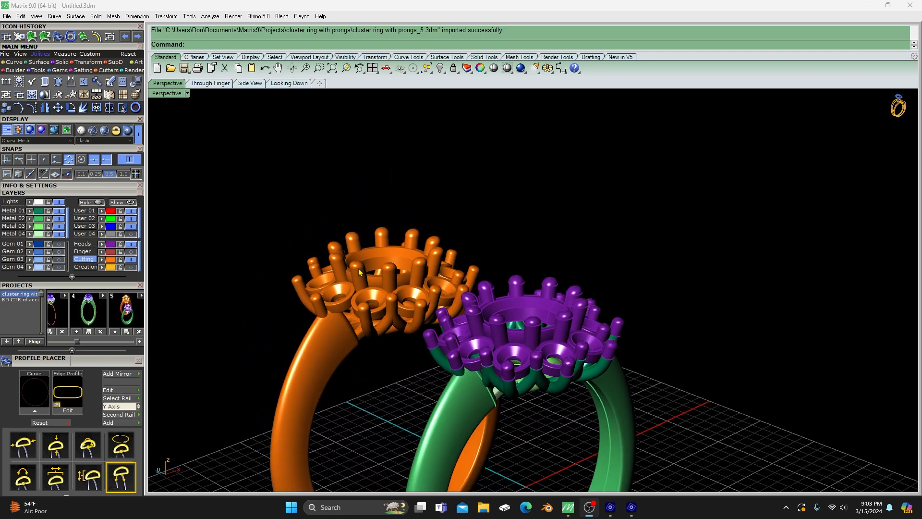
{"action": "scroll", "coordinate": [359, 272], "scroll_direction": "down", "scroll_amount": 6}
{"action": "right_click_drag", "start_coordinate": [473, 309], "coordinate": [348, 265]}
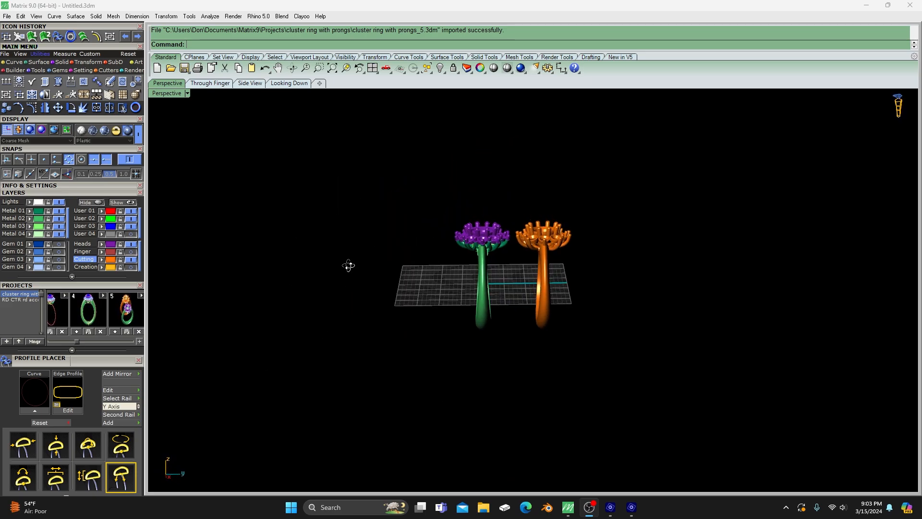
{"action": "scroll", "coordinate": [507, 261], "scroll_direction": "up", "scroll_amount": 4}
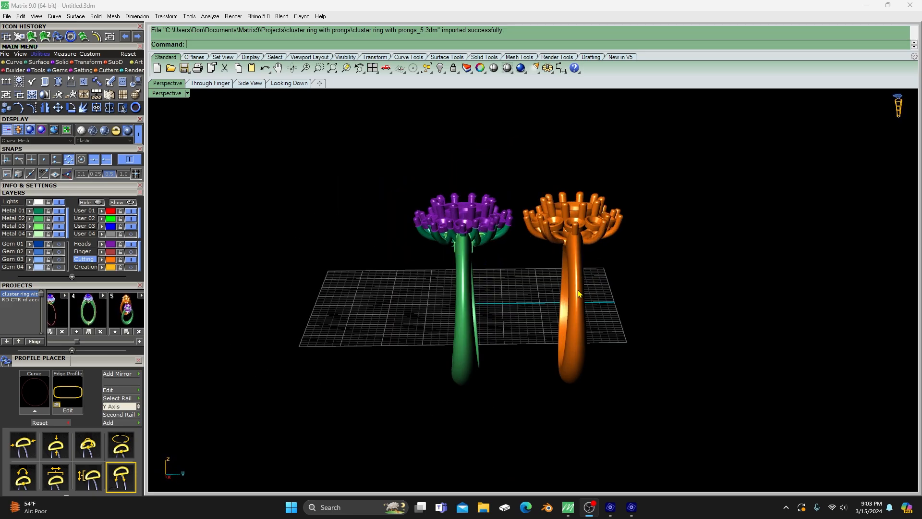
{"action": "scroll", "coordinate": [574, 234], "scroll_direction": "up", "scroll_amount": 3}
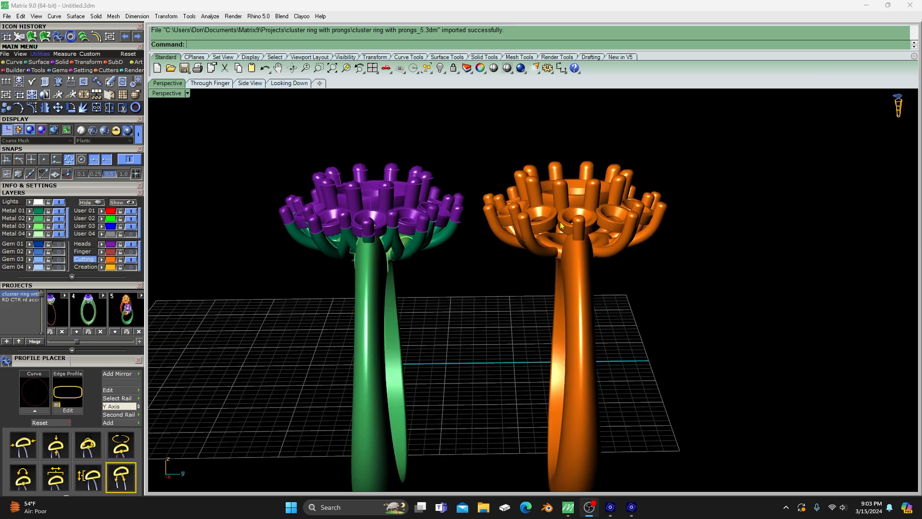
- Delete the orange print mesh copy and keep the original ring
{"action": "left_click", "coordinate": [574, 279]}
{"action": "key", "text": "Delete"}
{"action": "scroll", "coordinate": [527, 223], "scroll_direction": "down", "scroll_amount": 3}
{"action": "scroll", "coordinate": [525, 260], "scroll_direction": "up", "scroll_amount": 2}
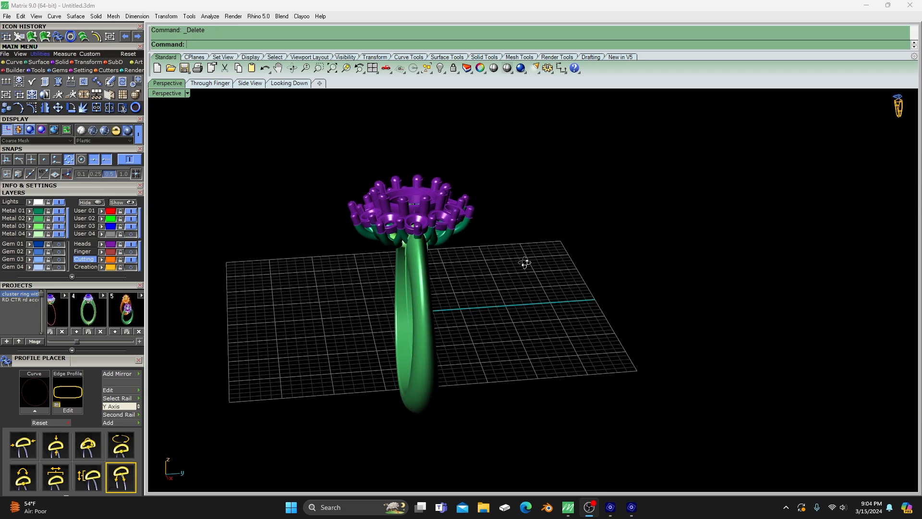
- Delete the duplicate prong surfaces stacked on the outer prongs beside the shank shoulder
{"action": "scroll", "coordinate": [407, 251], "scroll_direction": "up", "scroll_amount": 3}
{"action": "left_click", "coordinate": [433, 209]}
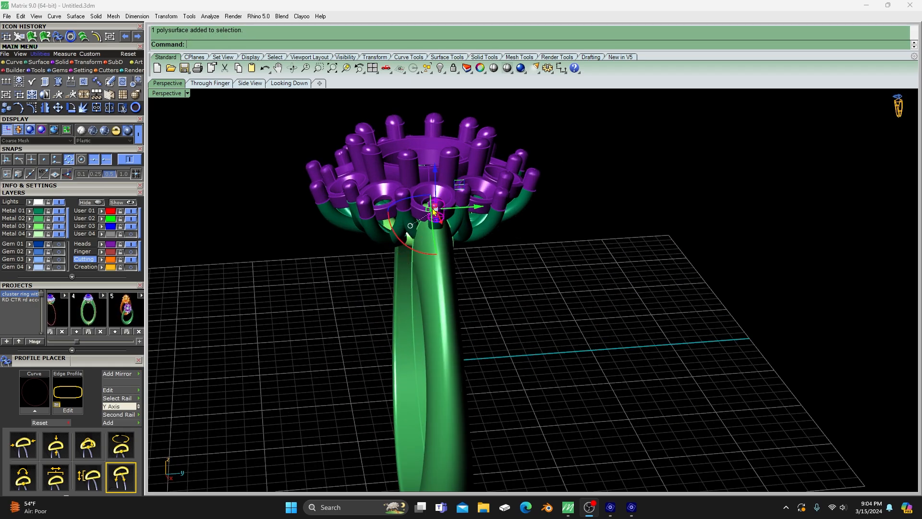
{"action": "left_click", "coordinate": [407, 197]}
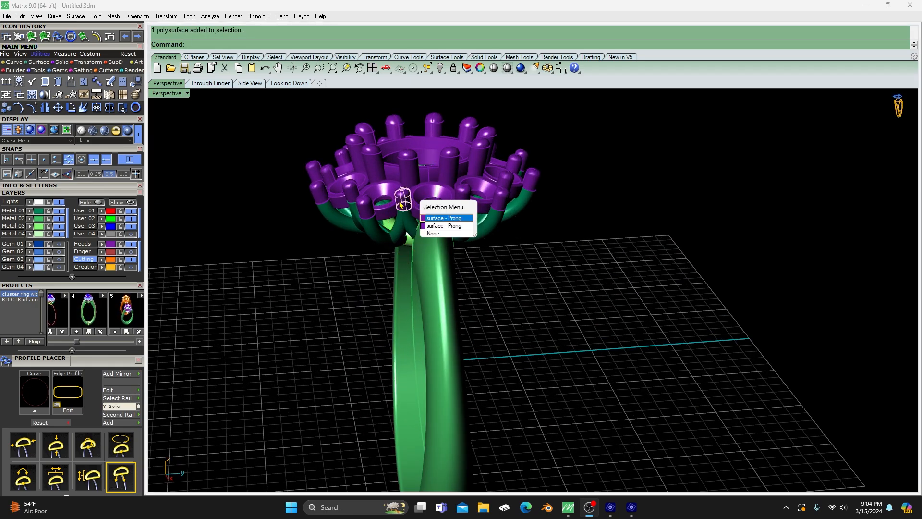
{"action": "left_click", "coordinate": [430, 219]}
{"action": "key", "text": "Delete"}
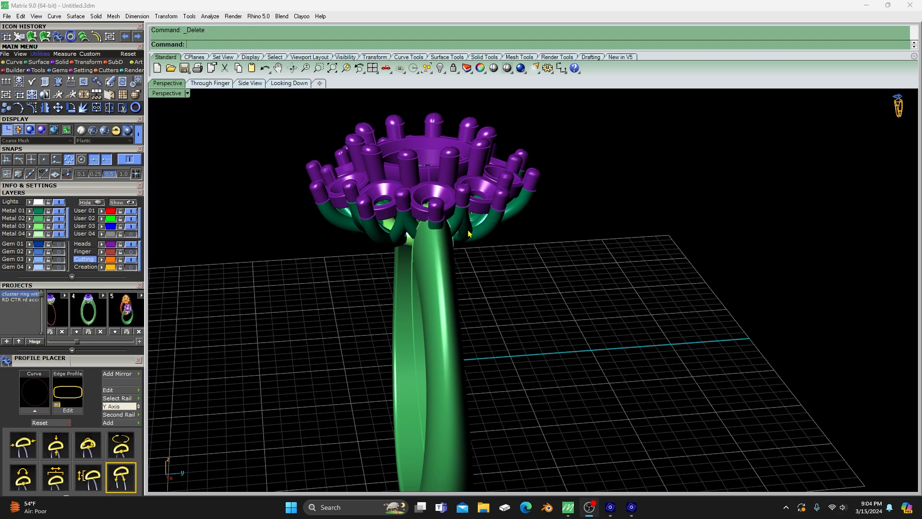
{"action": "left_click", "coordinate": [467, 193]}
{"action": "key", "text": "Delete"}
- Check the remaining outer prongs on this side of the head for stacked duplicates, one by one
{"action": "left_click", "coordinate": [502, 198]}
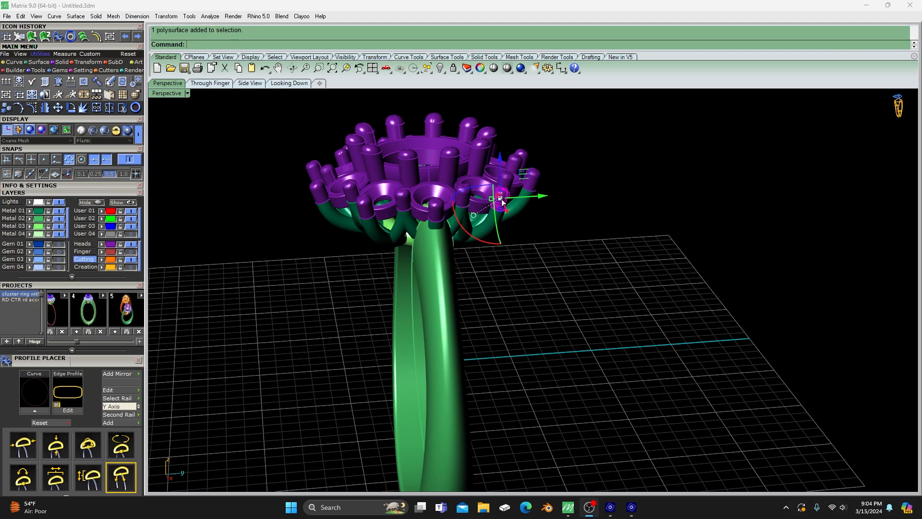
{"action": "left_click", "coordinate": [529, 229]}
{"action": "left_click", "coordinate": [529, 188]}
{"action": "left_click", "coordinate": [534, 230]}
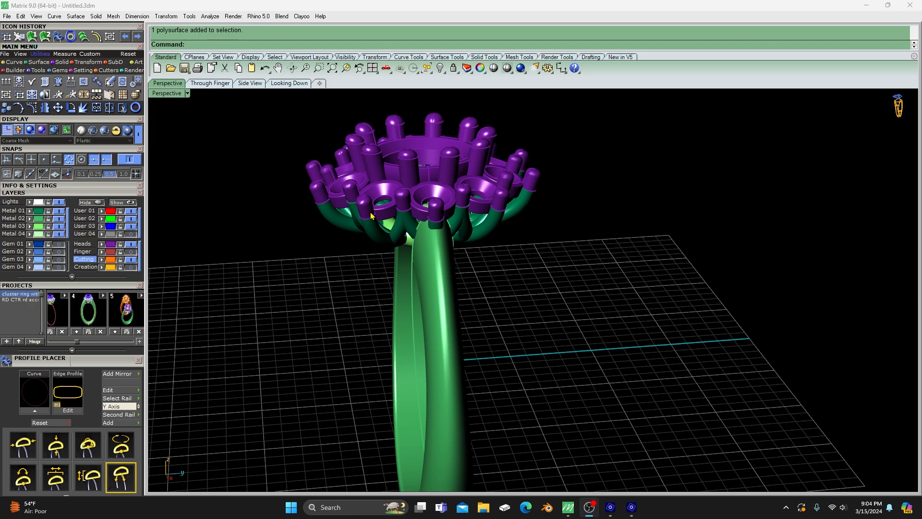
{"action": "left_click", "coordinate": [352, 200]}
{"action": "left_click", "coordinate": [349, 189]}
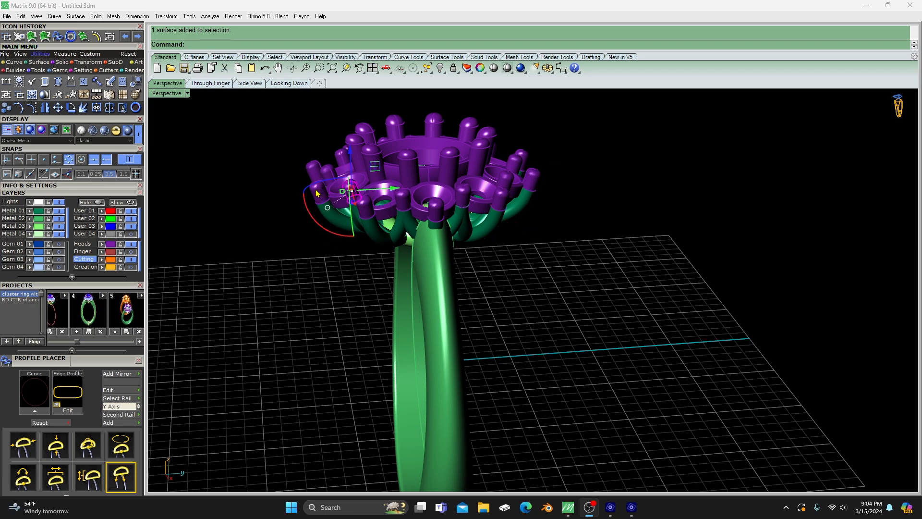
{"action": "left_click", "coordinate": [318, 189]}
{"action": "left_click", "coordinate": [280, 220]}
{"action": "left_click", "coordinate": [542, 276]}
- Check the outer prongs on the opposite side for duplicates and examine the head from several angles
{"action": "right_click_drag", "start_coordinate": [274, 342], "coordinate": [466, 284]}
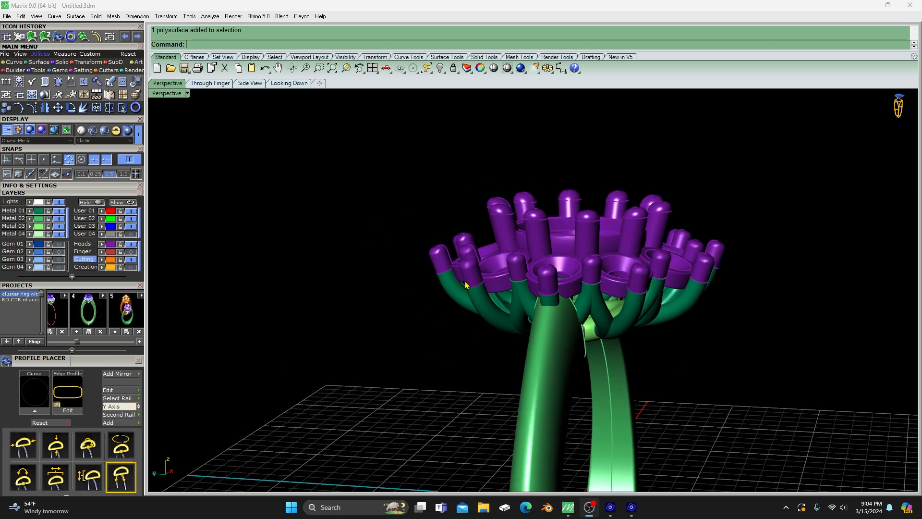
{"action": "left_click", "coordinate": [515, 271]}
{"action": "left_click", "coordinate": [544, 284]}
{"action": "left_click", "coordinate": [588, 275]}
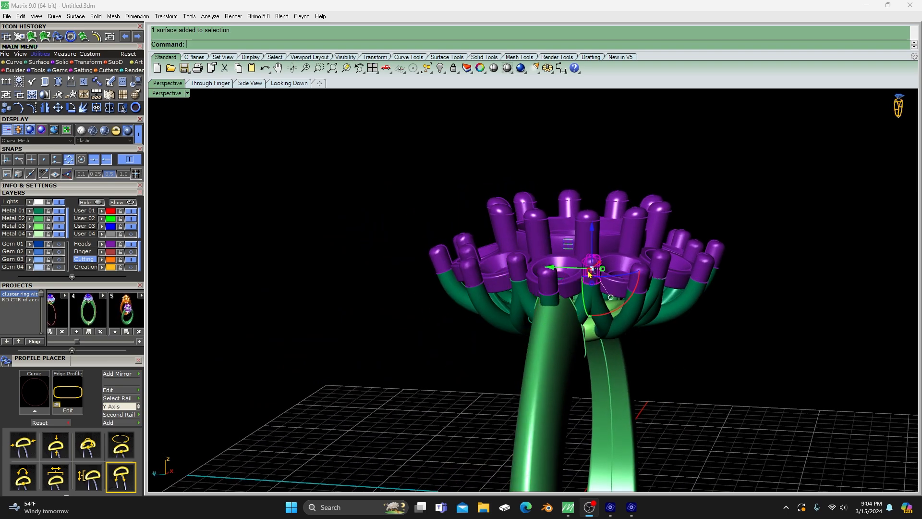
{"action": "left_click", "coordinate": [645, 285]}
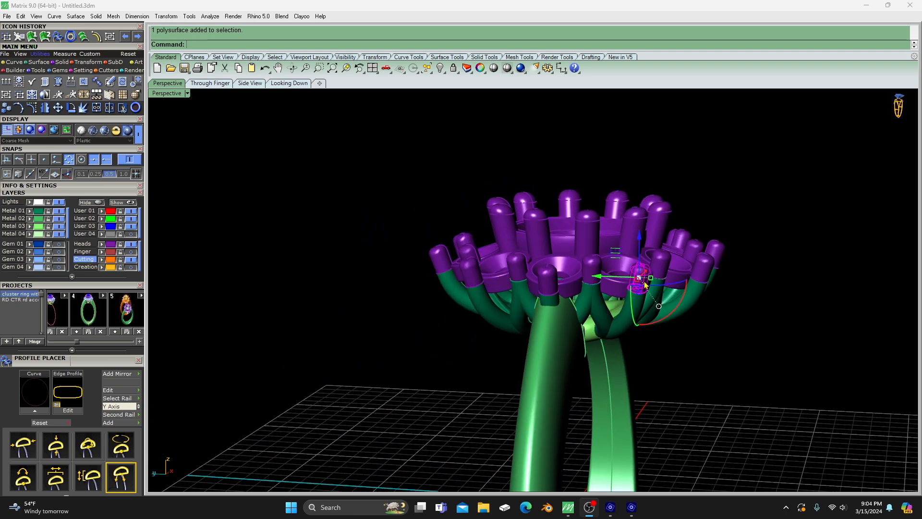
{"action": "left_click", "coordinate": [523, 274]}
{"action": "left_click", "coordinate": [397, 319]}
{"action": "scroll", "coordinate": [401, 322], "scroll_direction": "down", "scroll_amount": 6}
{"action": "right_click_drag", "start_coordinate": [511, 368], "coordinate": [394, 353]}
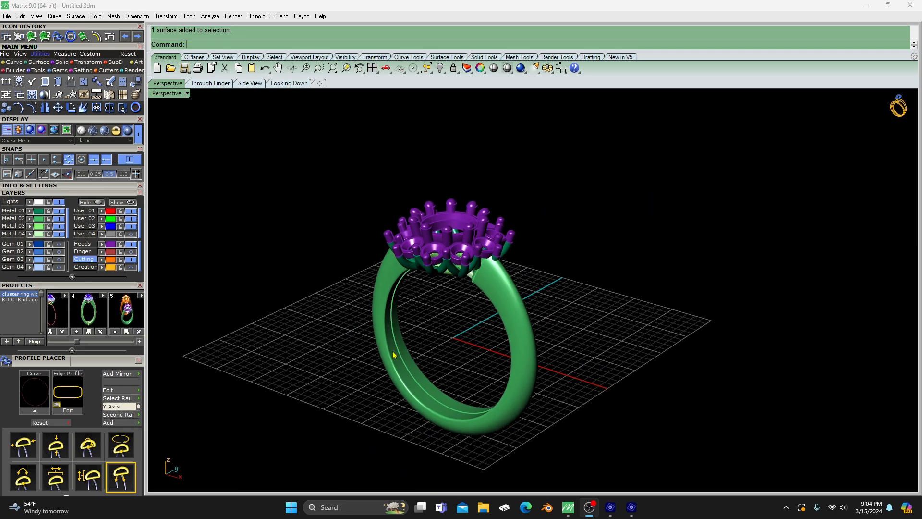
{"action": "right_click_drag", "start_coordinate": [531, 309], "coordinate": [488, 301]}
{"action": "scroll", "coordinate": [503, 274], "scroll_direction": "up", "scroll_amount": 6}
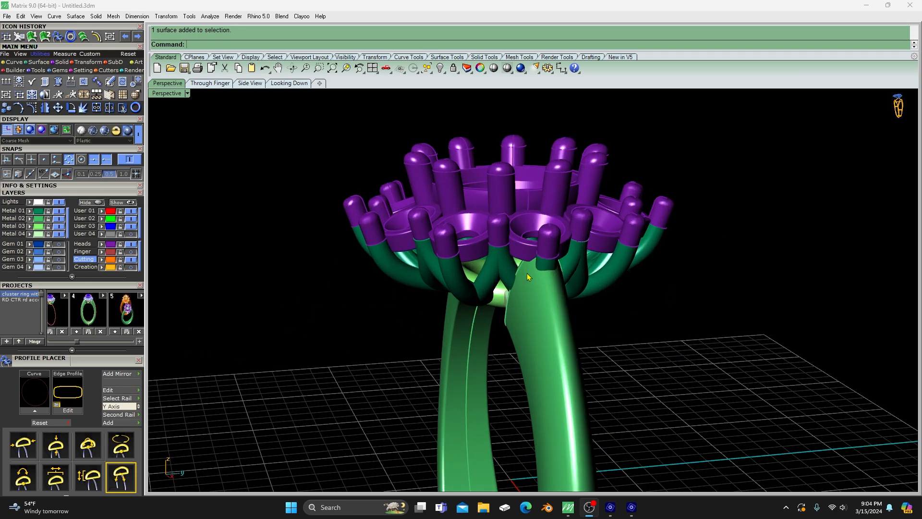
{"action": "scroll", "coordinate": [529, 278], "scroll_direction": "down", "scroll_amount": 4}
{"action": "right_click_drag", "start_coordinate": [529, 277], "coordinate": [471, 275]}
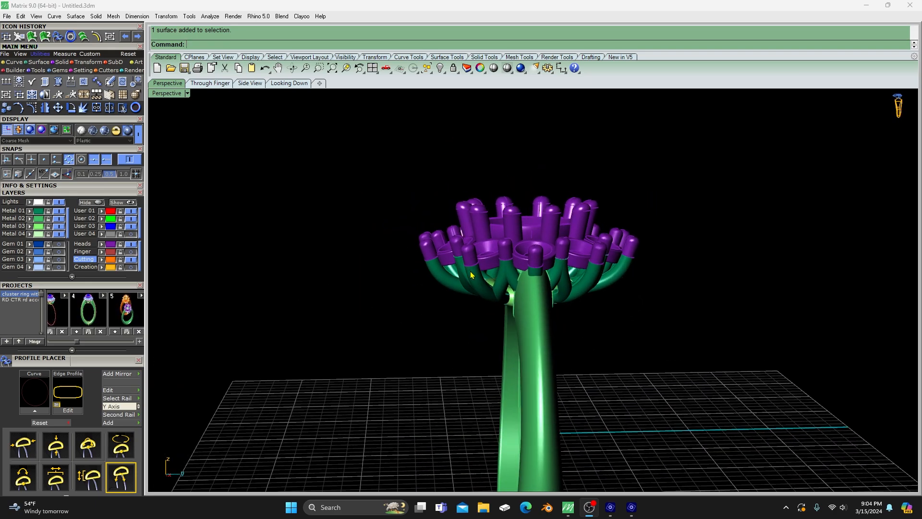
- Join the two outer prongs beside the shank shoulder with their curved lower arms and assign both to the Heads layer
{"action": "scroll", "coordinate": [496, 274], "scroll_direction": "up", "scroll_amount": 2}
{"action": "left_click", "coordinate": [531, 282]}
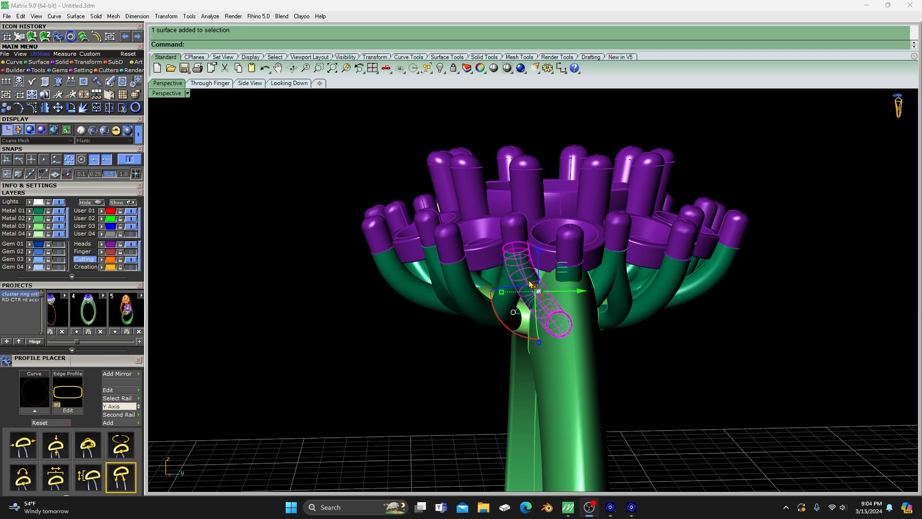
{"action": "left_click", "coordinate": [517, 237], "text": "shift"}
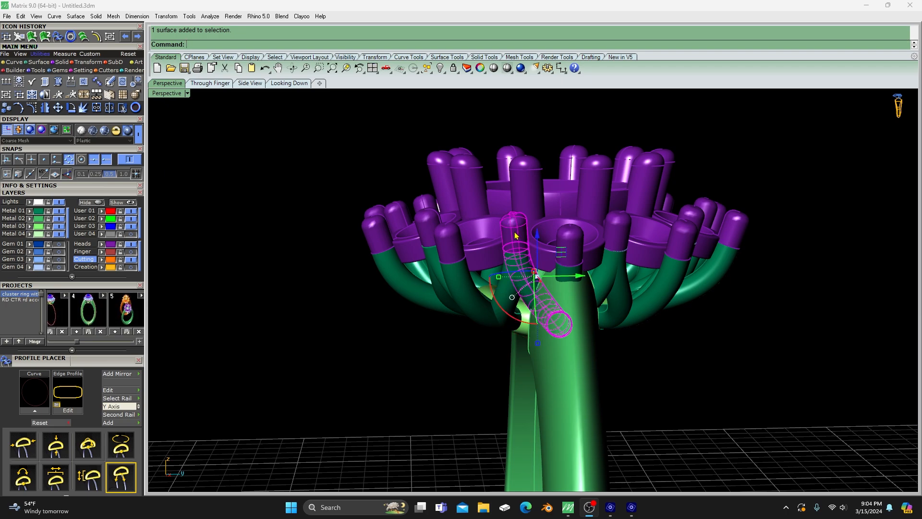
{"action": "left_click", "coordinate": [624, 298], "text": "shift"}
{"action": "left_click", "coordinate": [620, 238], "text": "shift"}
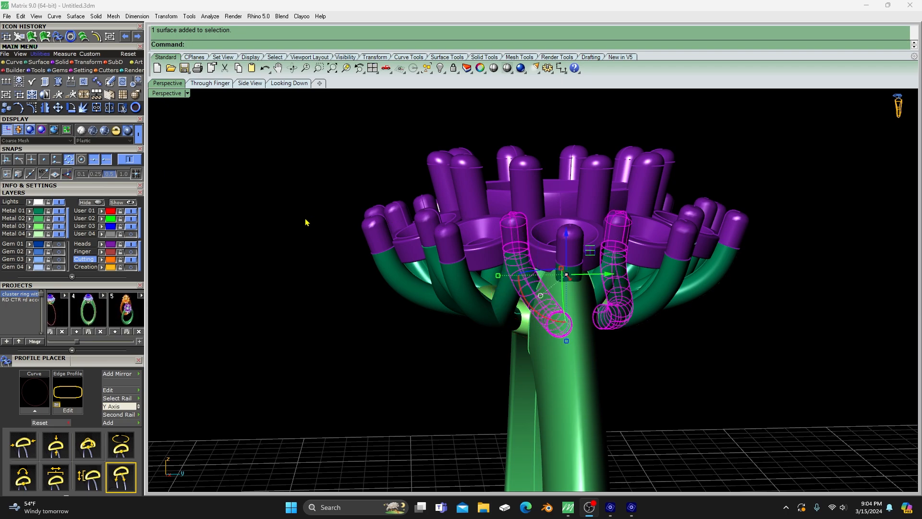
{"action": "left_click", "coordinate": [97, 108]}
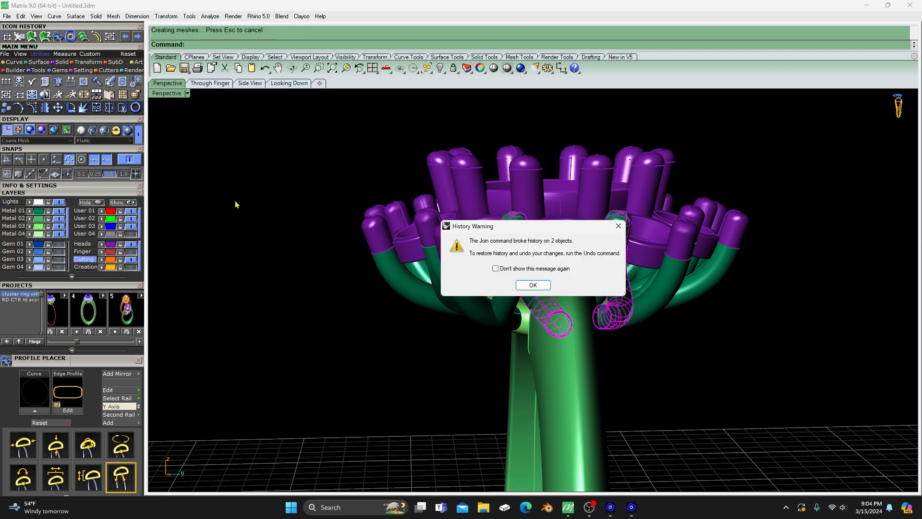
{"action": "left_click", "coordinate": [532, 284]}
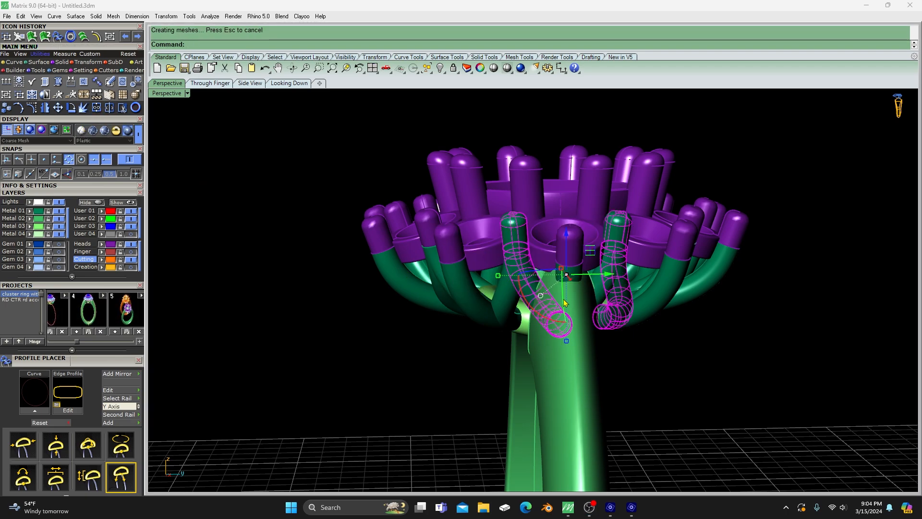
{"action": "left_click", "coordinate": [101, 244]}
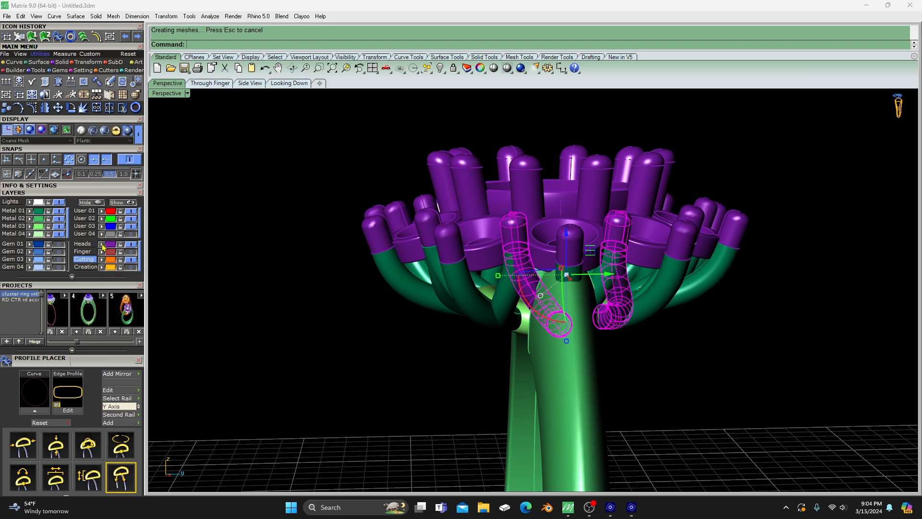
- Generate a repaired, unified print mesh from all surfaces and polysurfaces of the ring
{"action": "scroll", "coordinate": [363, 202], "scroll_direction": "down", "scroll_amount": 5}
{"action": "right_click_drag", "start_coordinate": [367, 200], "coordinate": [366, 233]}
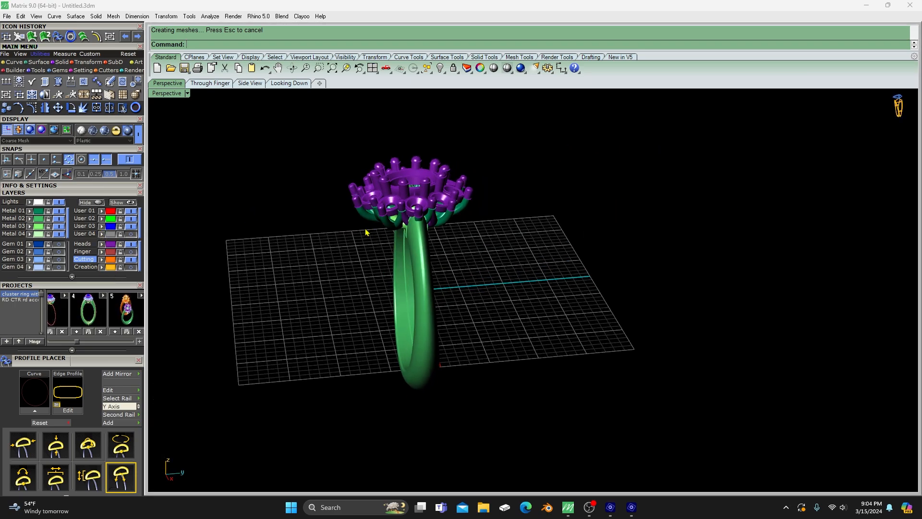
{"action": "left_click_drag", "start_coordinate": [298, 124], "coordinate": [528, 418]}
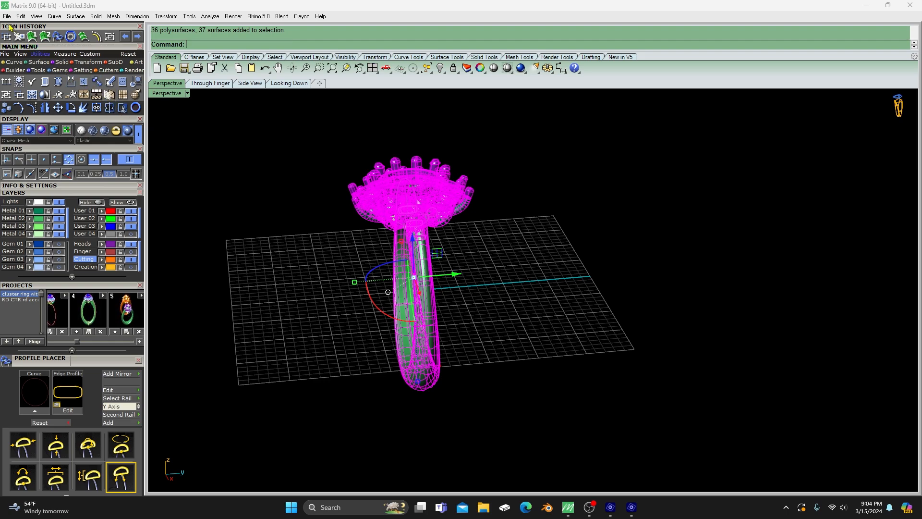
{"action": "left_click", "coordinate": [19, 37]}
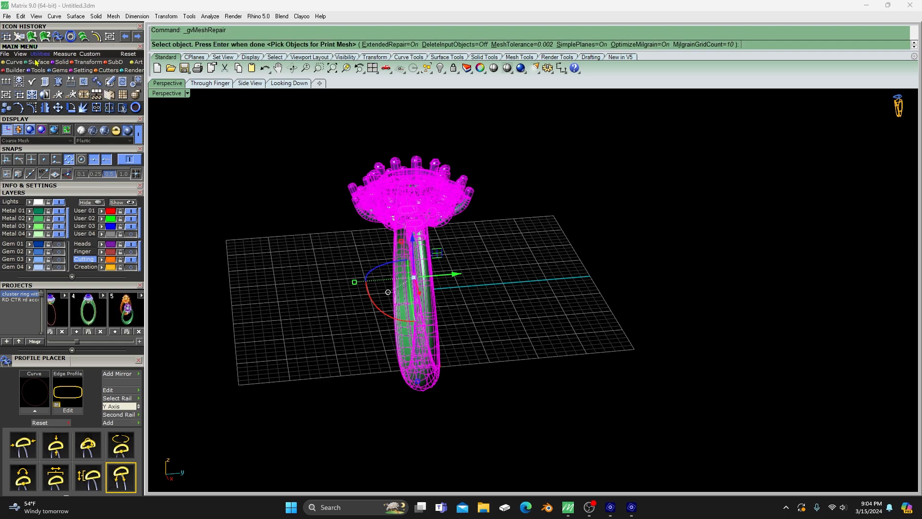
{"action": "key", "text": "Return"}
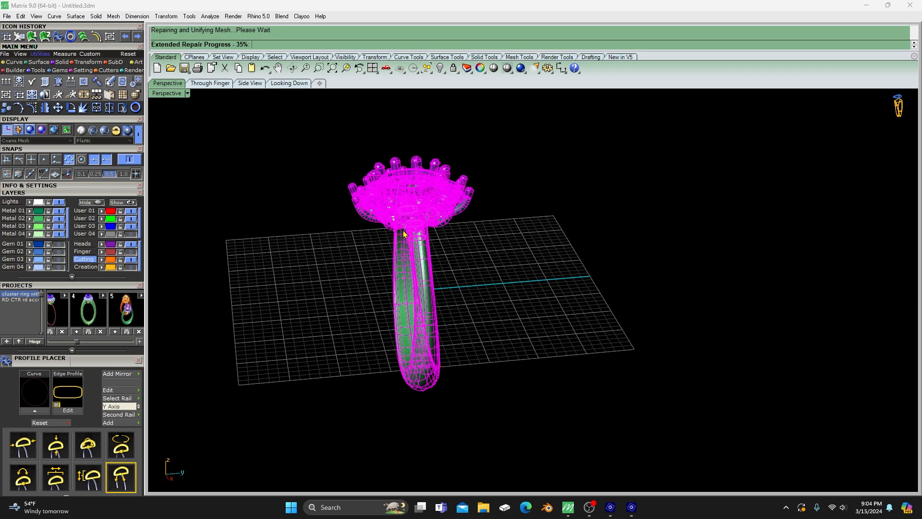
- Move the new print mesh along the Y axis until it stands clear of the original ring
{"action": "scroll", "coordinate": [408, 238], "scroll_direction": "up", "scroll_amount": 2}
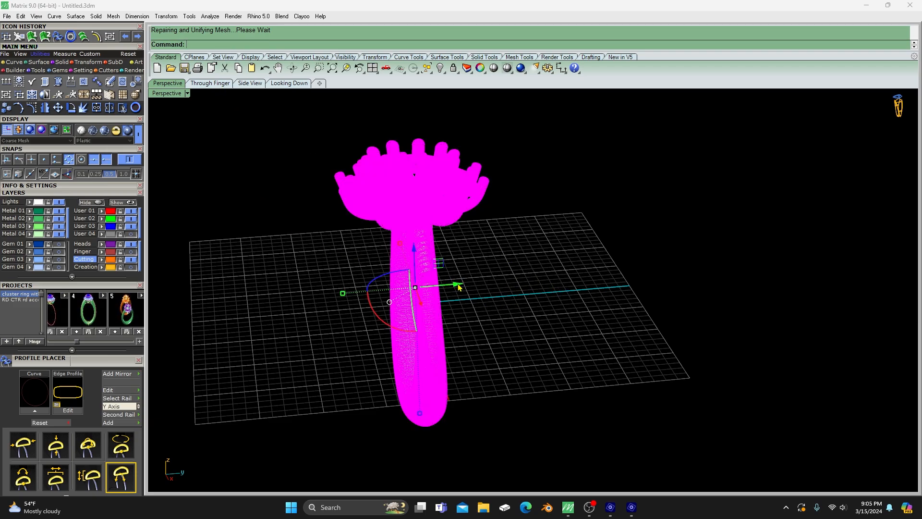
{"action": "left_click_drag", "start_coordinate": [459, 286], "coordinate": [635, 278]}
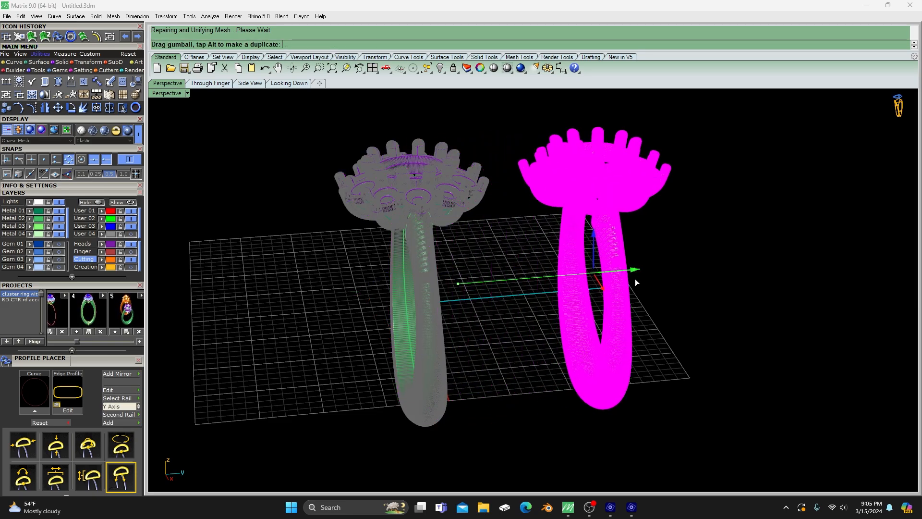
{"action": "left_click", "coordinate": [512, 255]}
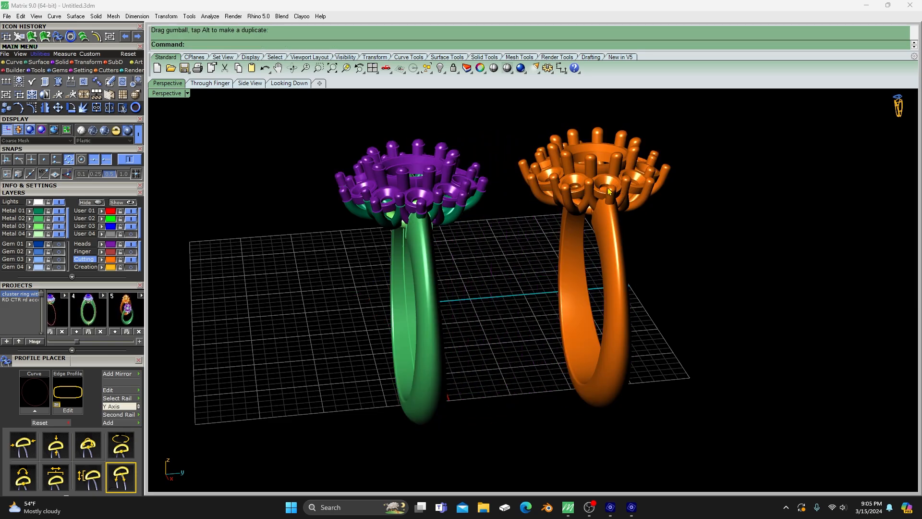
- Hide the original green and purple ring, leaving only the orange print mesh on display
{"action": "mouse_move", "coordinate": [546, 259]}
{"action": "right_mouse_down"}
{"action": "mouse_move", "coordinate": [599, 265]}
{"action": "mouse_move", "coordinate": [644, 255]}
{"action": "mouse_move", "coordinate": [456, 298]}
{"action": "mouse_move", "coordinate": [547, 298]}
{"action": "mouse_move", "coordinate": [562, 288]}
{"action": "mouse_move", "coordinate": [547, 275]}
{"action": "right_mouse_up"}
{"action": "left_click_drag", "start_coordinate": [539, 179], "coordinate": [660, 412]}
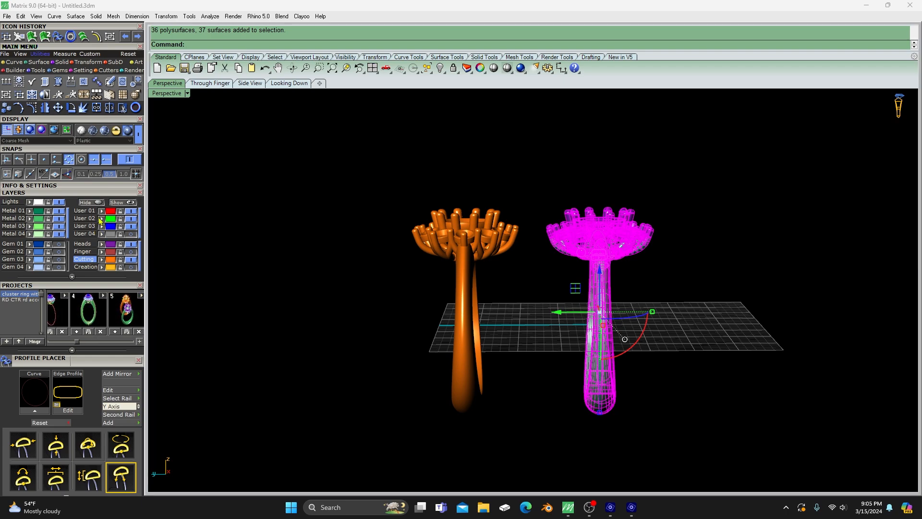
{"action": "left_click", "coordinate": [95, 201]}
{"action": "scroll", "coordinate": [436, 281], "scroll_direction": "down", "scroll_amount": 6}
{"action": "right_click_drag", "start_coordinate": [462, 299], "coordinate": [314, 319]}
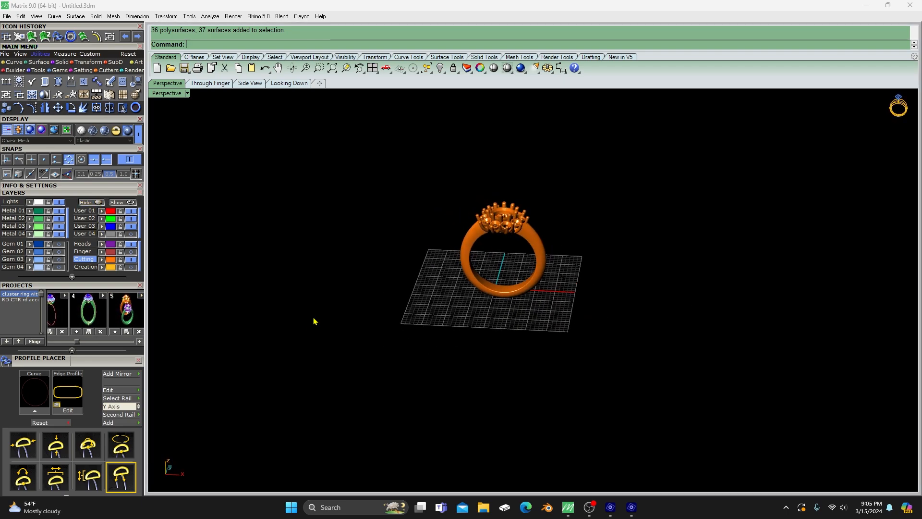
- Center the orange print mesh at 0 in X, Y and Z, using CPlane as the coordinate space
{"action": "scroll", "coordinate": [502, 234], "scroll_direction": "up", "scroll_amount": 6}
{"action": "left_click_drag", "start_coordinate": [362, 177], "coordinate": [653, 374]}
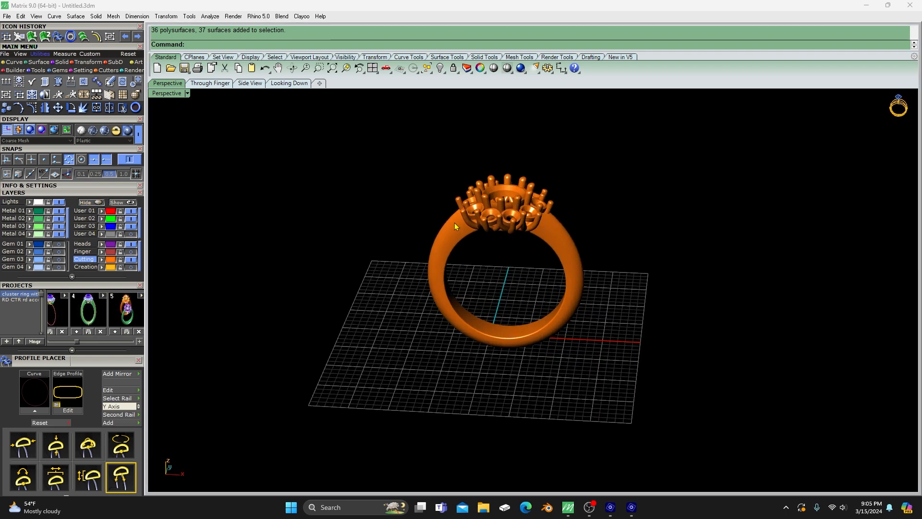
{"action": "left_click_drag", "start_coordinate": [421, 155], "coordinate": [625, 392]}
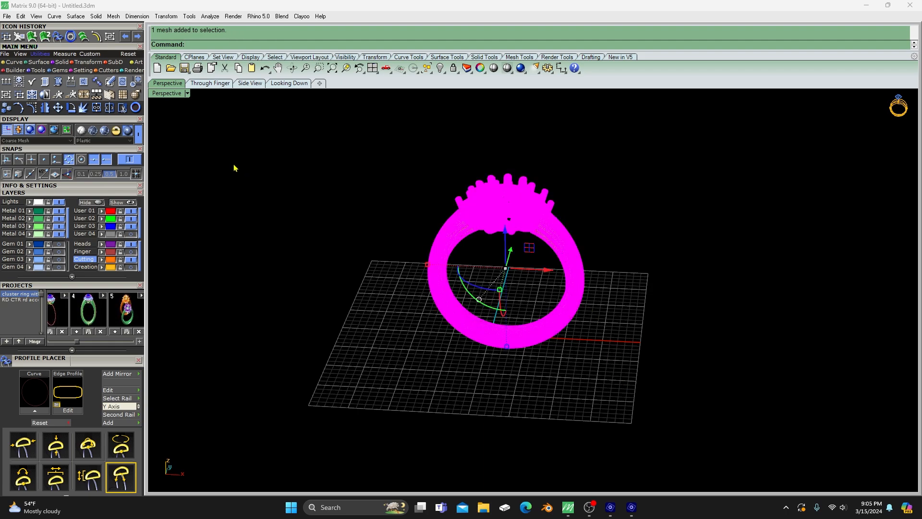
{"action": "left_click", "coordinate": [85, 63]}
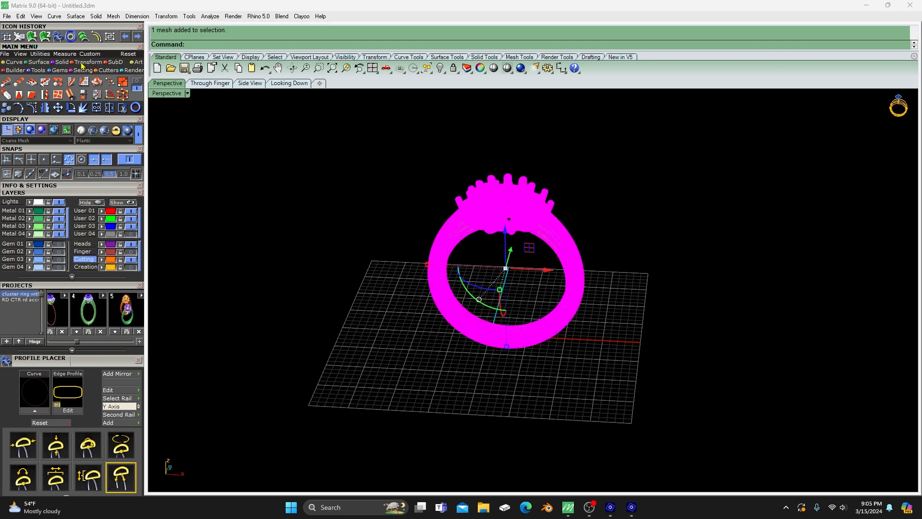
{"action": "left_click", "coordinate": [40, 53]}
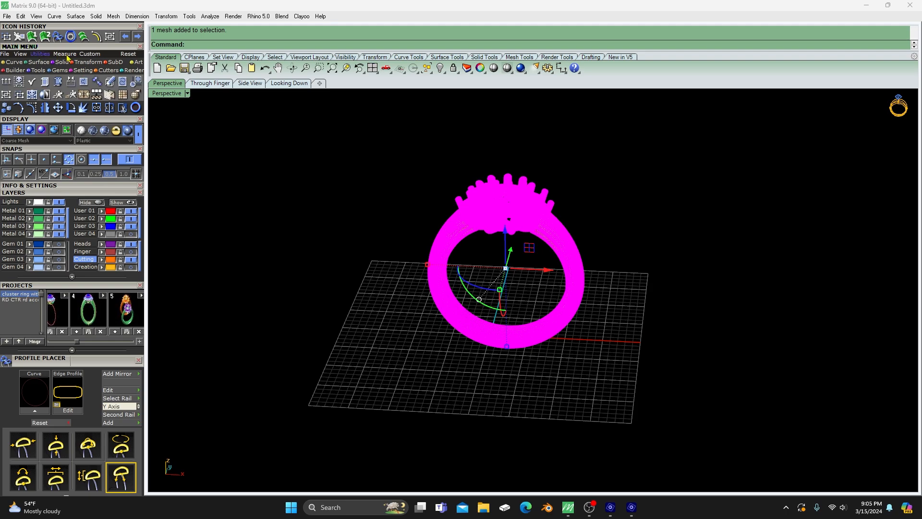
{"action": "left_click", "coordinate": [137, 82]}
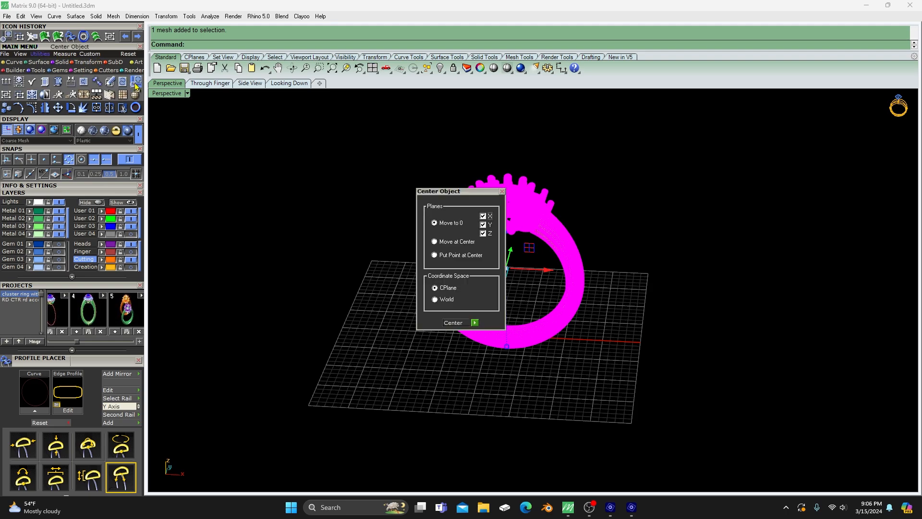
{"action": "left_click", "coordinate": [474, 323]}
- Examine the centered print mesh's prongs, gem seats and shank from several angles
{"action": "left_click", "coordinate": [348, 288]}
{"action": "right_click_drag", "start_coordinate": [349, 289], "coordinate": [399, 304]}
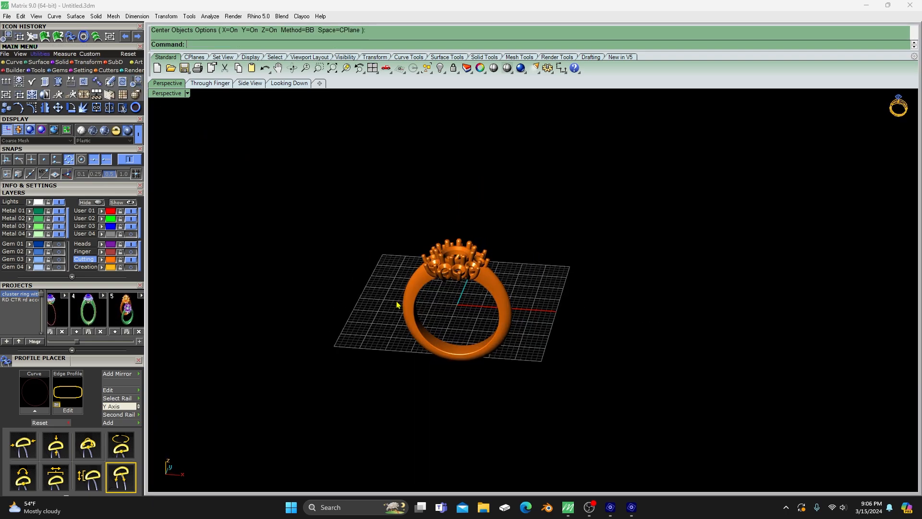
{"action": "left_click", "coordinate": [38, 71]}
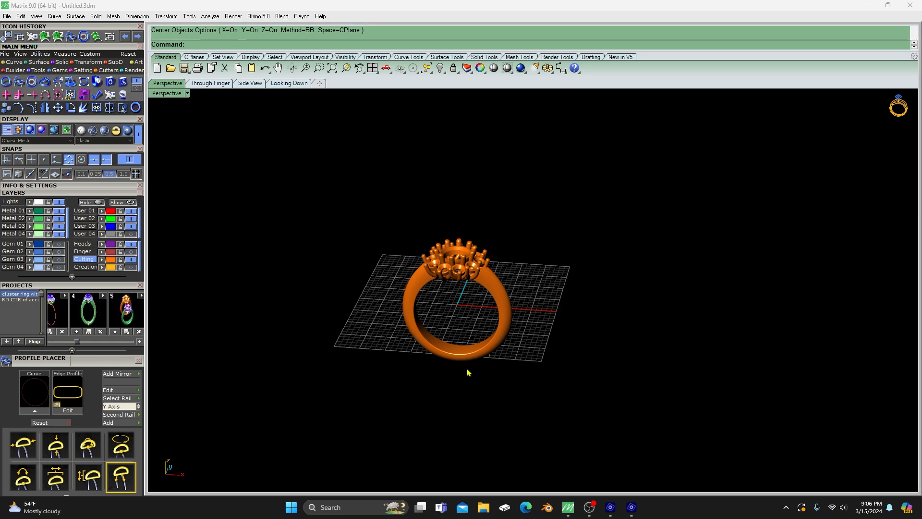
{"action": "right_click_drag", "start_coordinate": [468, 372], "coordinate": [559, 335]}
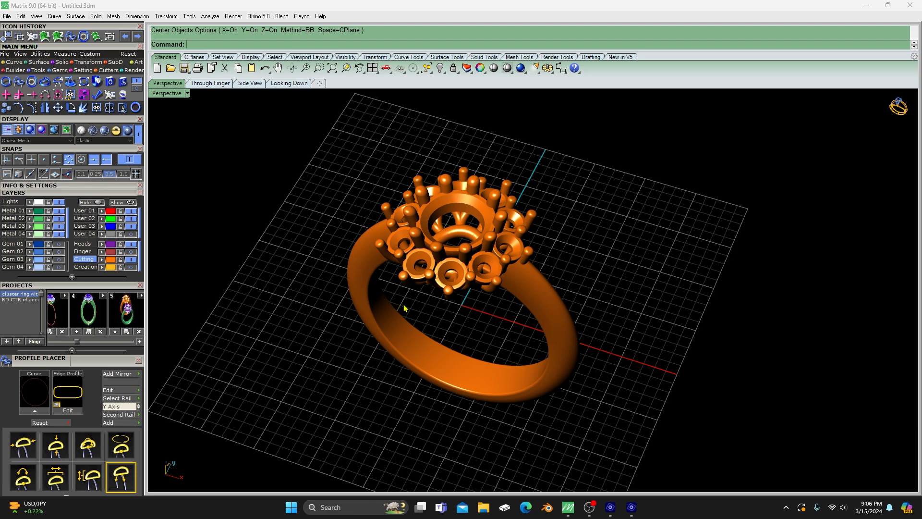
{"action": "right_click_drag", "start_coordinate": [449, 336], "coordinate": [462, 317]}
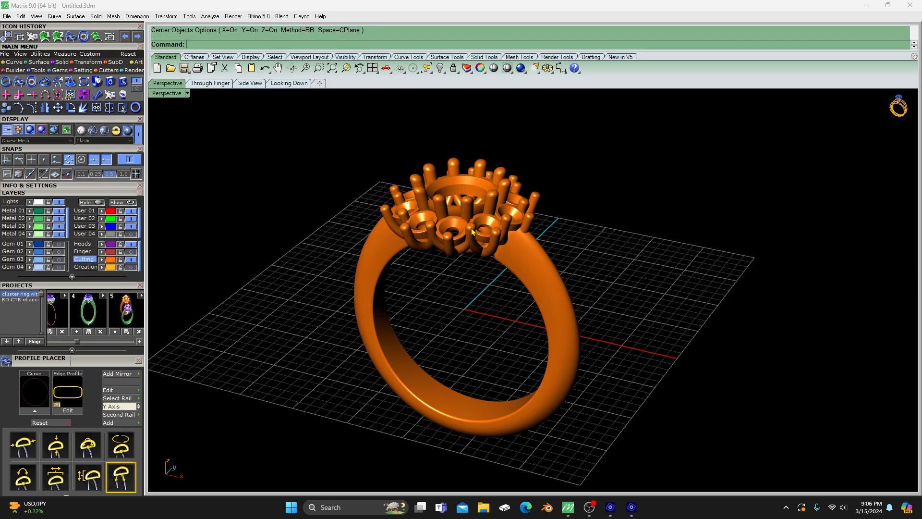
{"action": "right_click_drag", "start_coordinate": [460, 286], "coordinate": [471, 302]}
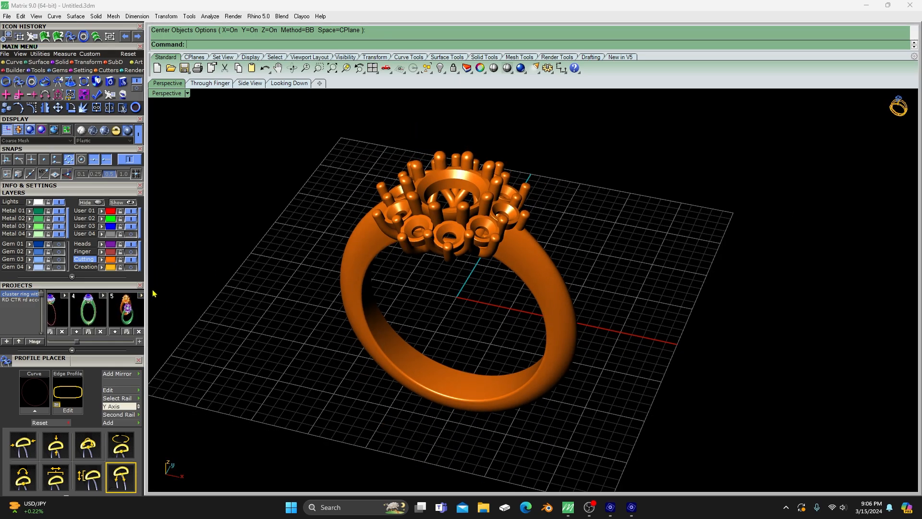
- Move the print mesh back along the Y axis and show the hidden original ring in front of it
{"action": "left_click", "coordinate": [442, 225]}
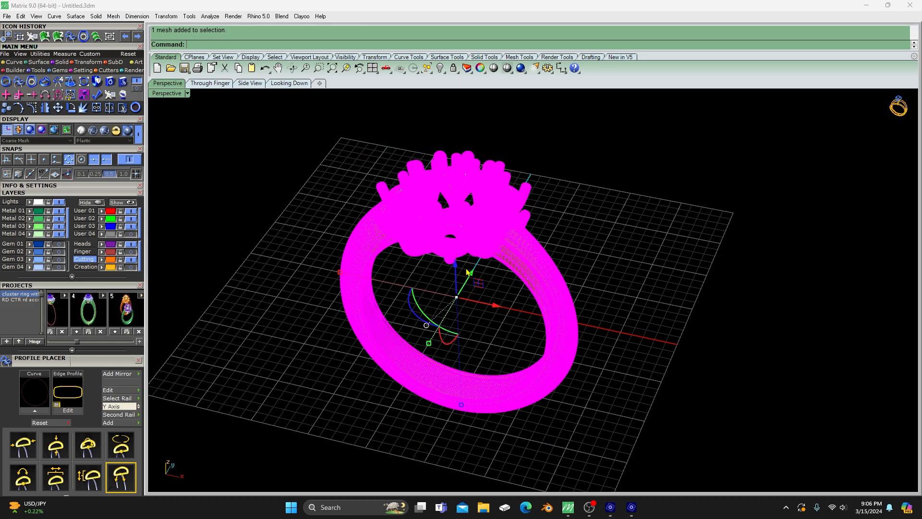
{"action": "left_click_drag", "start_coordinate": [471, 280], "coordinate": [562, 174]}
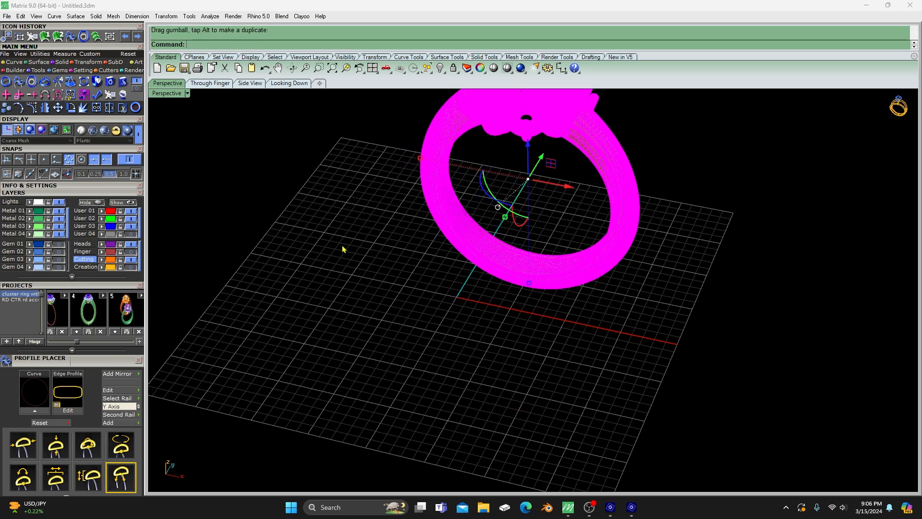
{"action": "left_click", "coordinate": [286, 250]}
{"action": "left_click", "coordinate": [129, 202]}
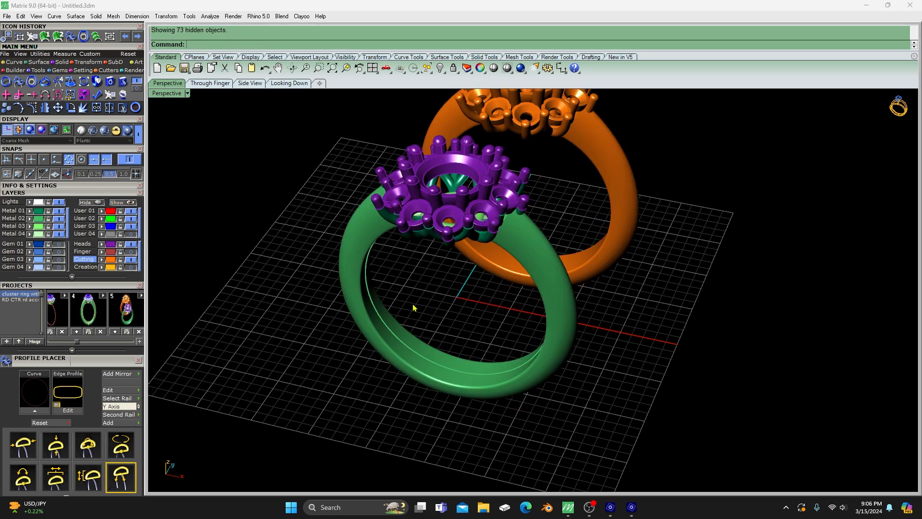
- Compare the original ring and the orange print mesh side by side, checking heads and shanks from several angles
{"action": "scroll", "coordinate": [412, 323], "scroll_direction": "down", "scroll_amount": 4}
{"action": "right_click_drag", "start_coordinate": [384, 348], "coordinate": [322, 306]}
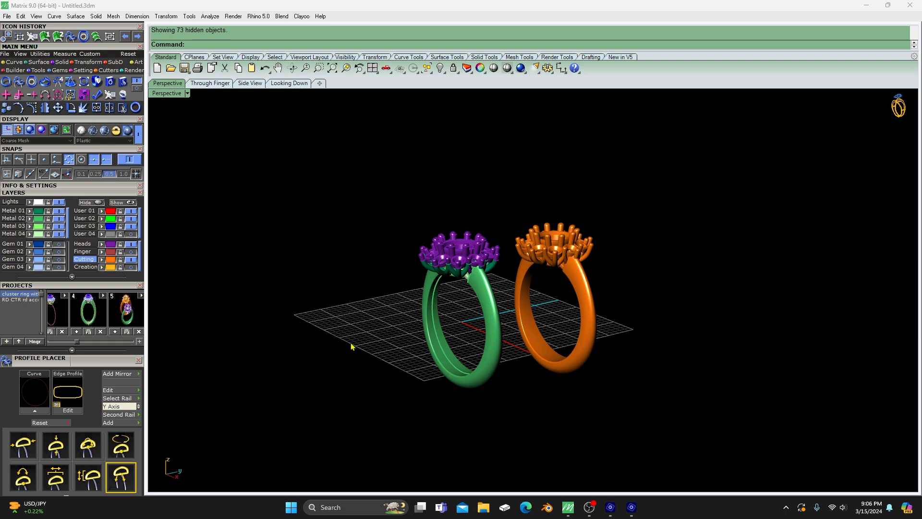
{"action": "scroll", "coordinate": [348, 342], "scroll_direction": "up", "scroll_amount": 2}
{"action": "scroll", "coordinate": [546, 320], "scroll_direction": "up", "scroll_amount": 3}
{"action": "scroll", "coordinate": [532, 331], "scroll_direction": "up", "scroll_amount": 2}
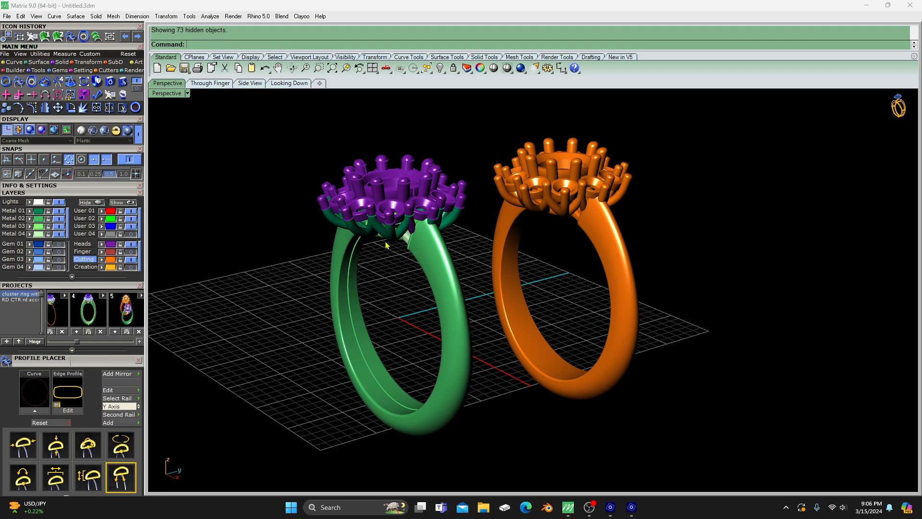
{"action": "right_click_drag", "start_coordinate": [374, 311], "coordinate": [439, 319]}
{"action": "scroll", "coordinate": [436, 289], "scroll_direction": "up", "scroll_amount": 2}
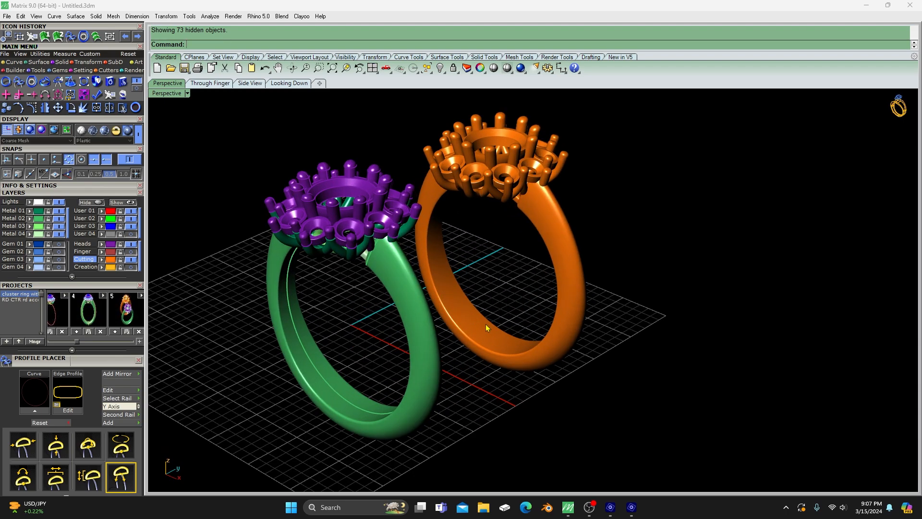
{"action": "scroll", "coordinate": [486, 324], "scroll_direction": "down", "scroll_amount": 1}
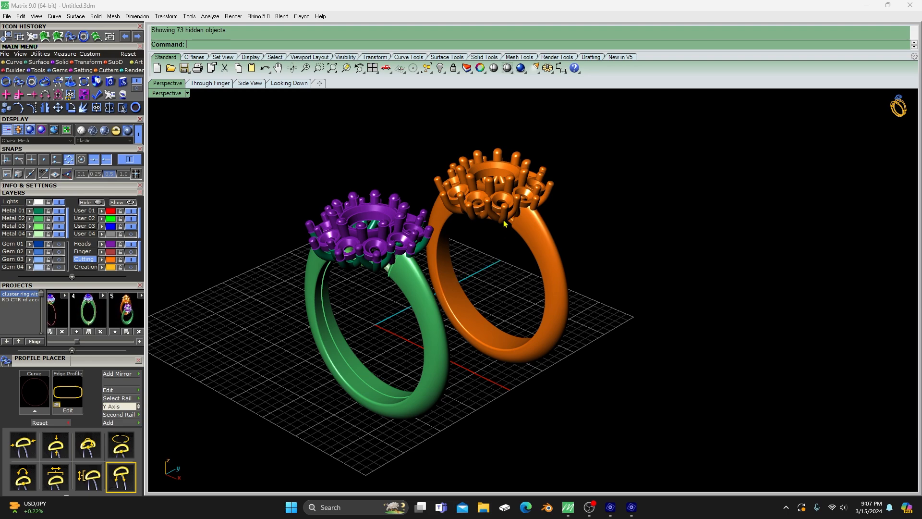